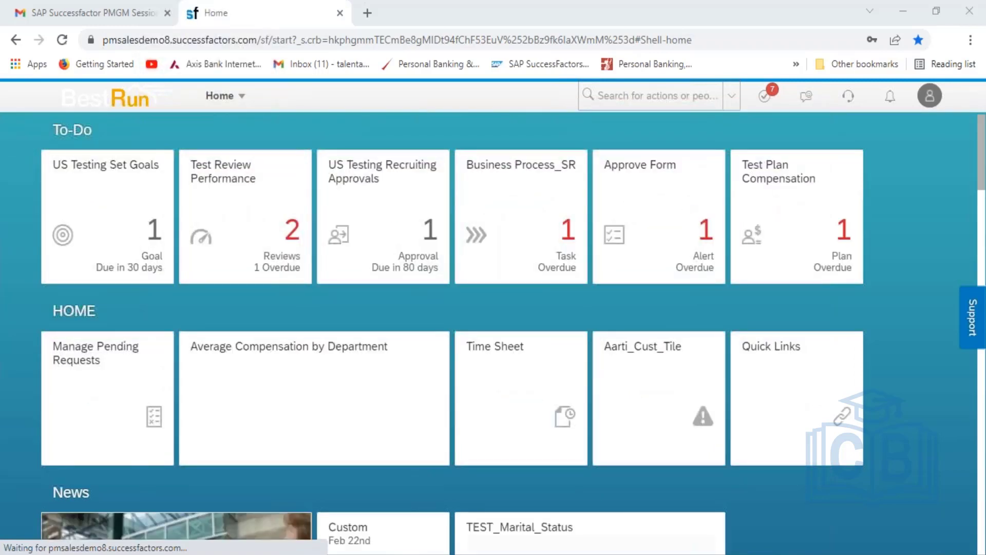
- Open the list of existing route maps under the Admin Center's Performance Management tools
click(243, 97)
click(244, 97)
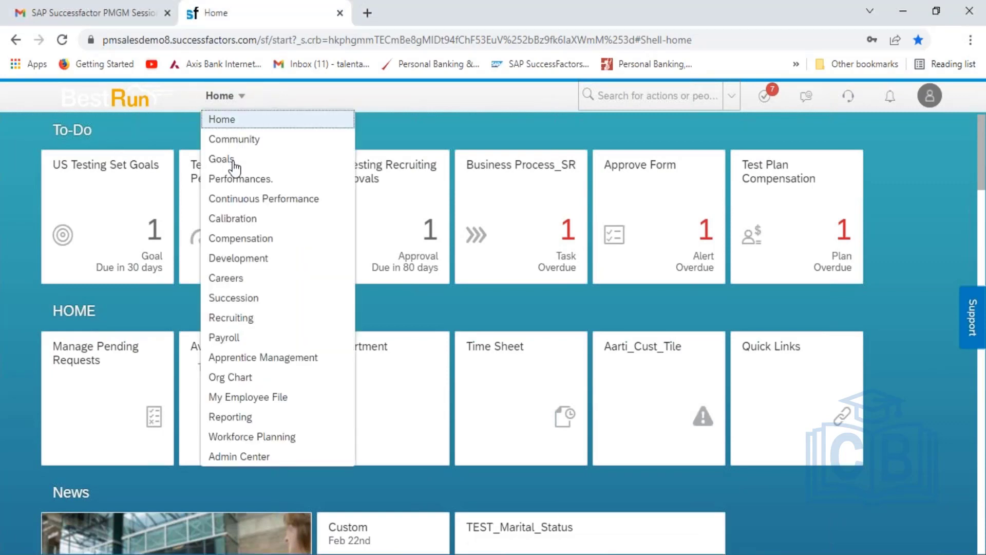
click(257, 457)
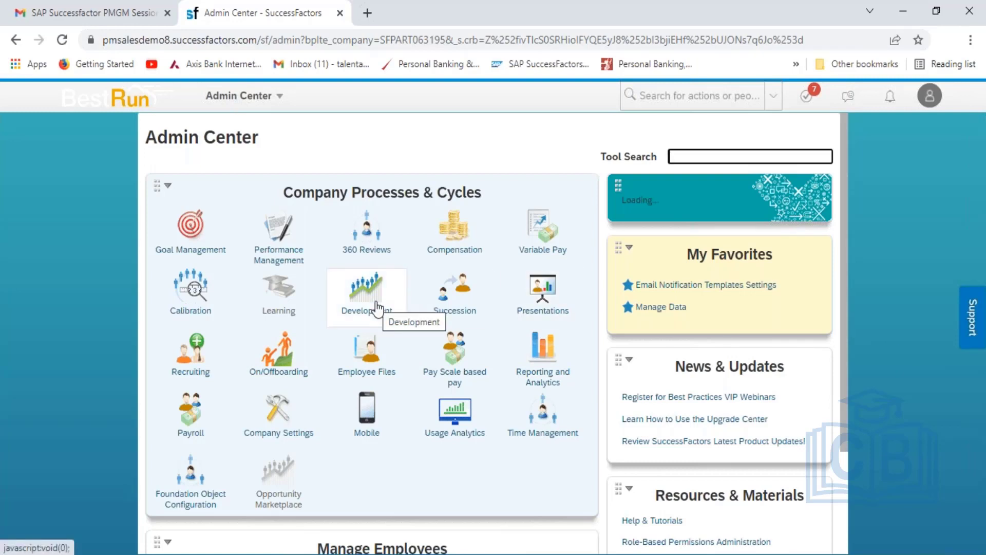
click(281, 245)
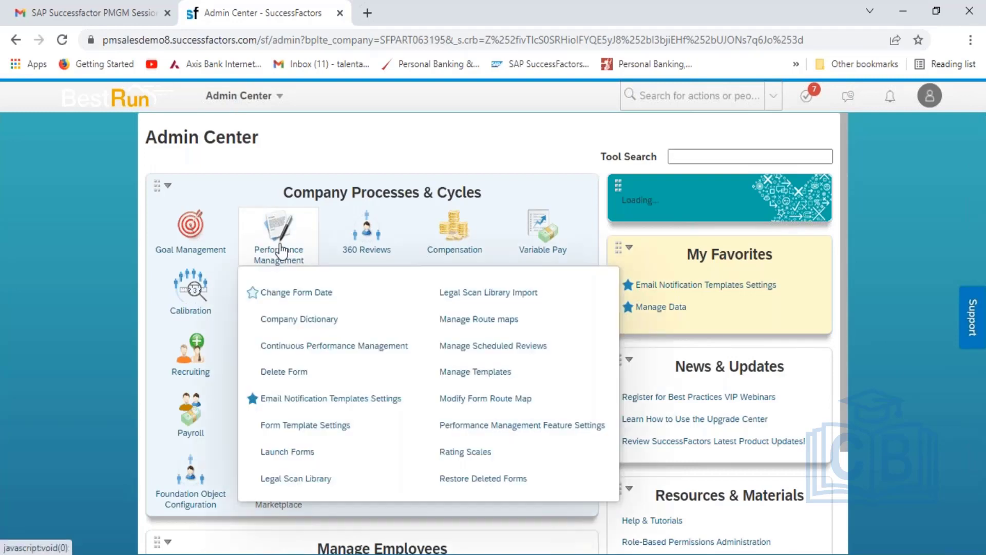
click(502, 323)
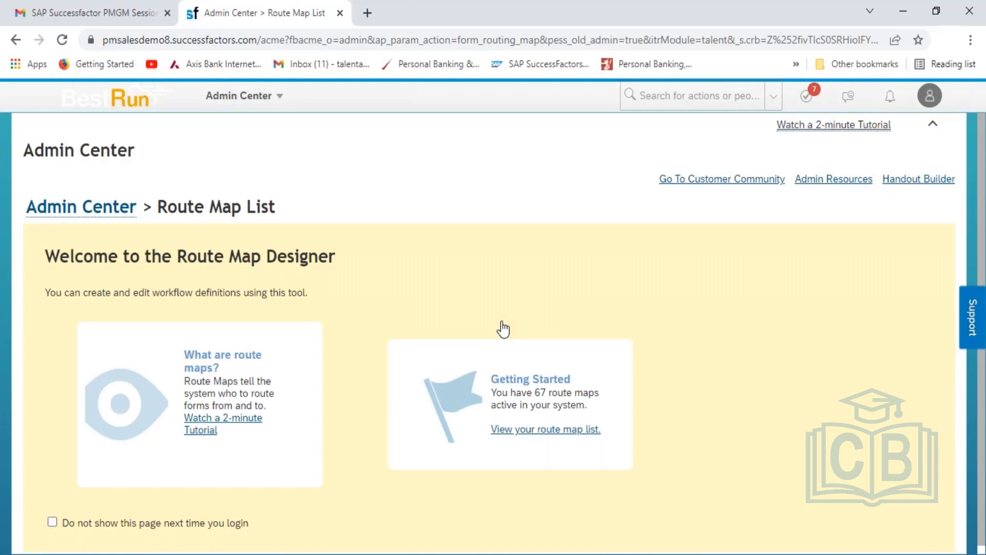
click(553, 437)
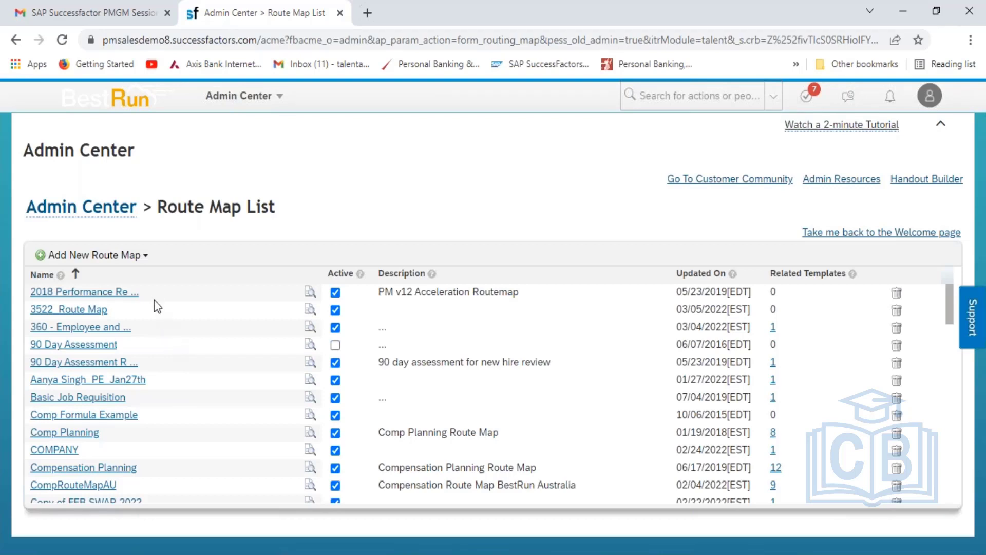
- Start a new route map with the Build Your Own option
click(145, 261)
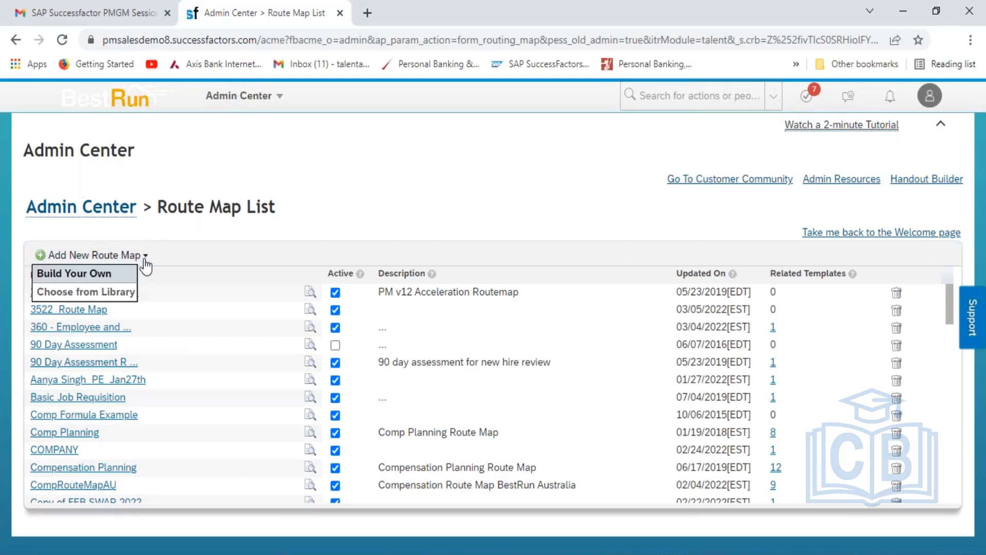
click(92, 282)
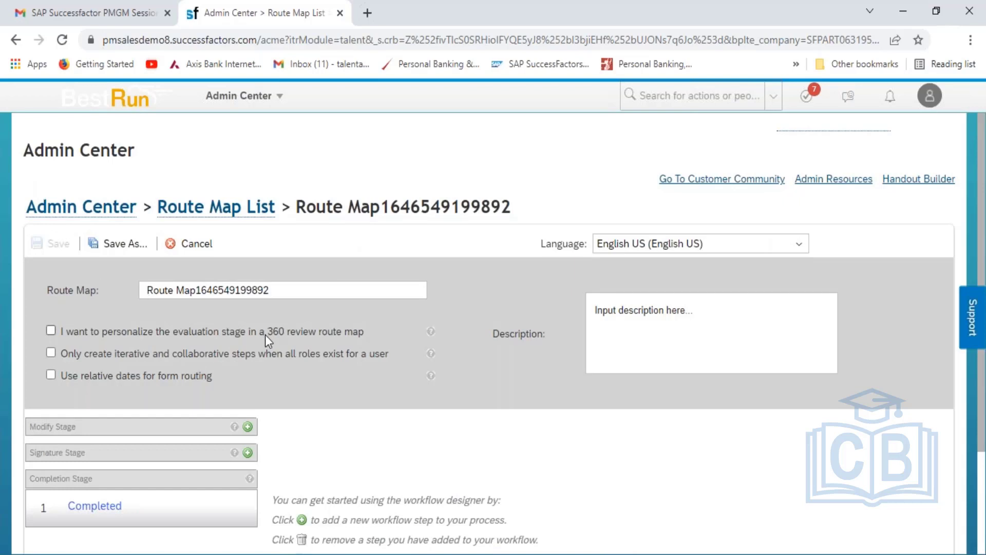
click(154, 290)
click(983, 305)
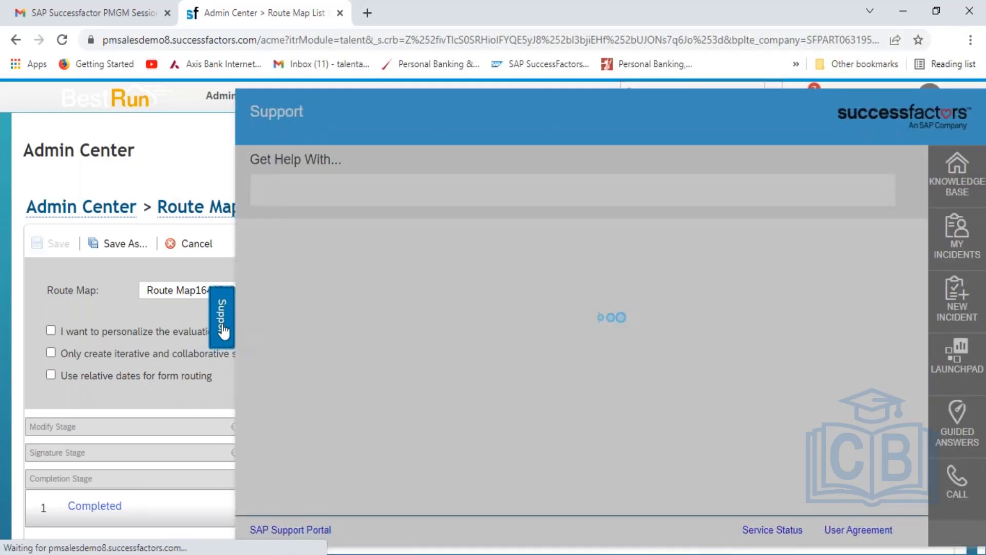
click(221, 322)
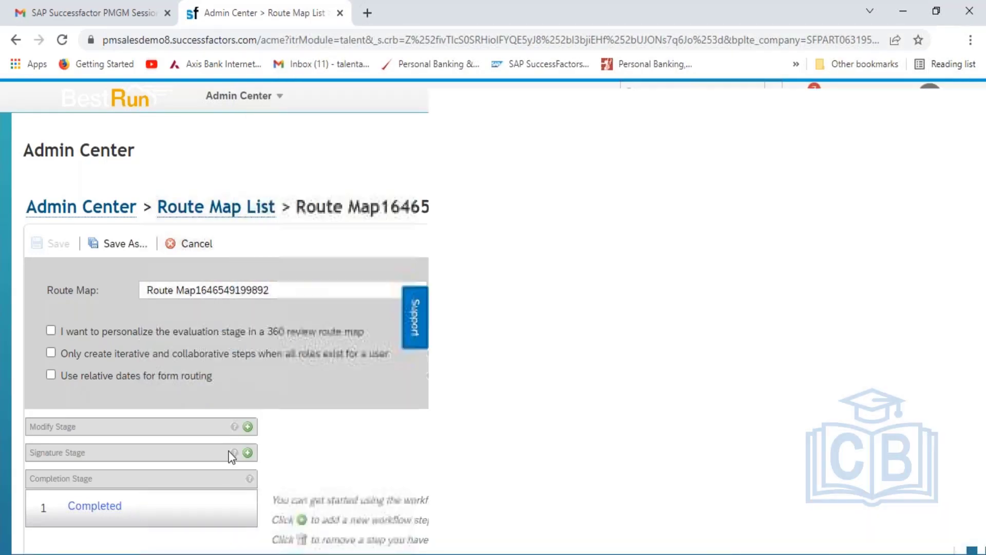
- Add a step named Employee Self Assessment to the Modify Stage of the new route map
scroll(401, 464, down, 3)
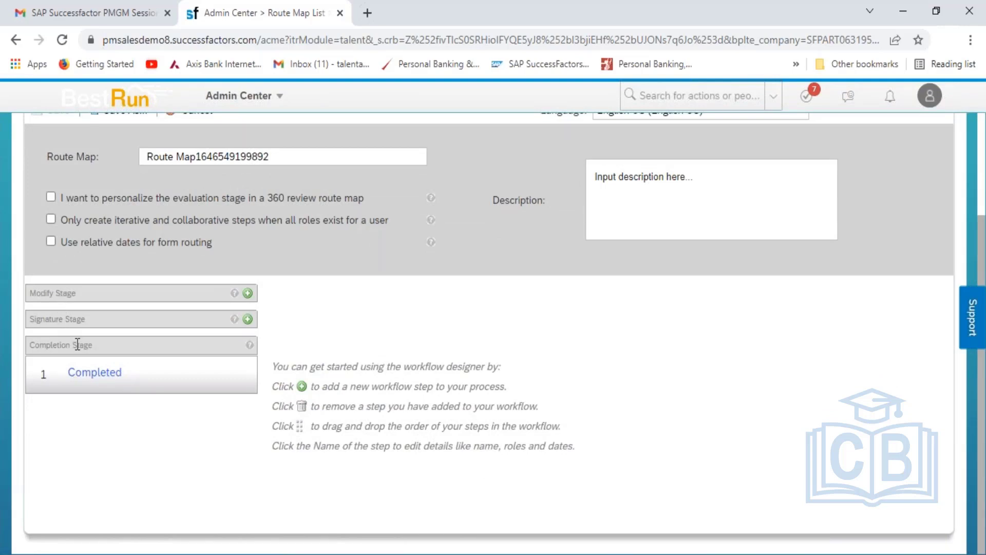
click(247, 293)
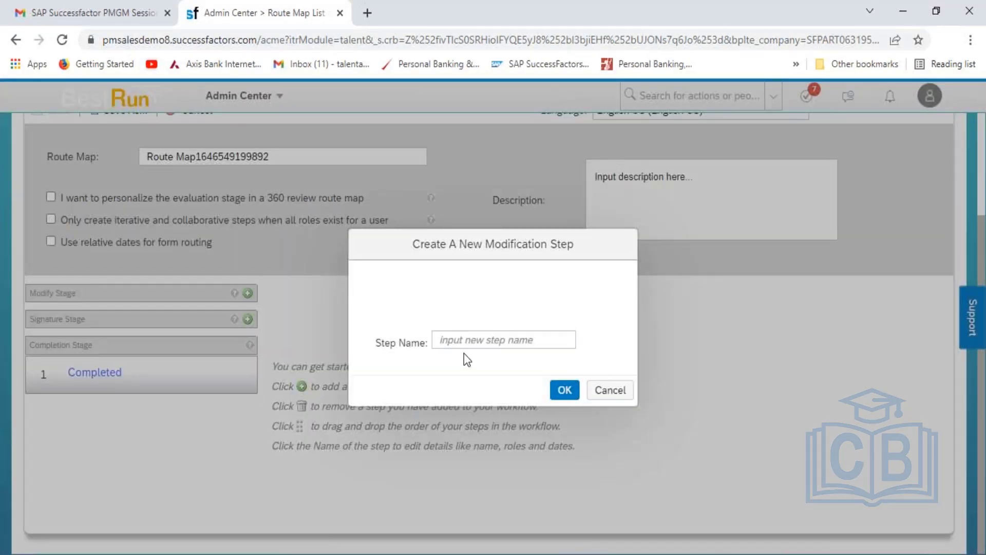
click(473, 339)
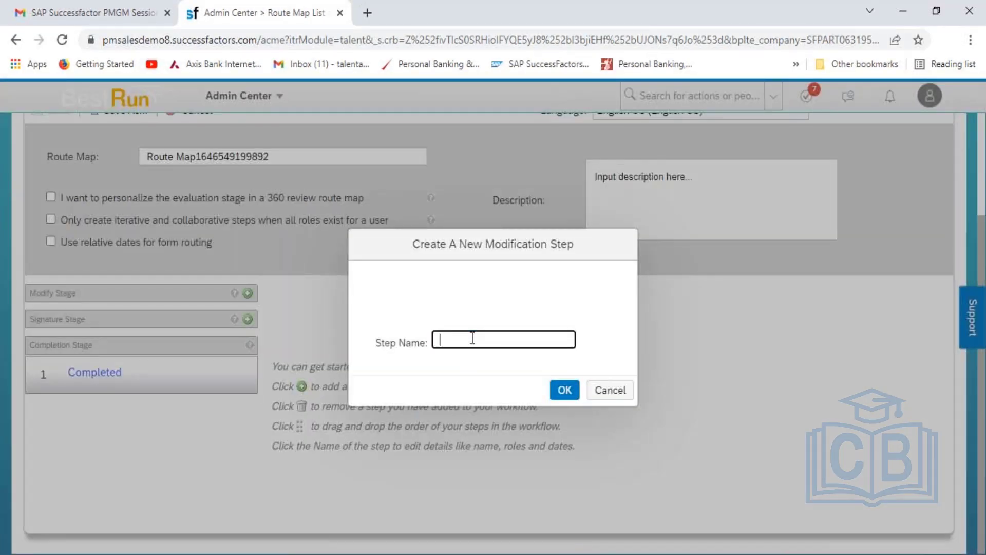
text(Employee Self Asses)
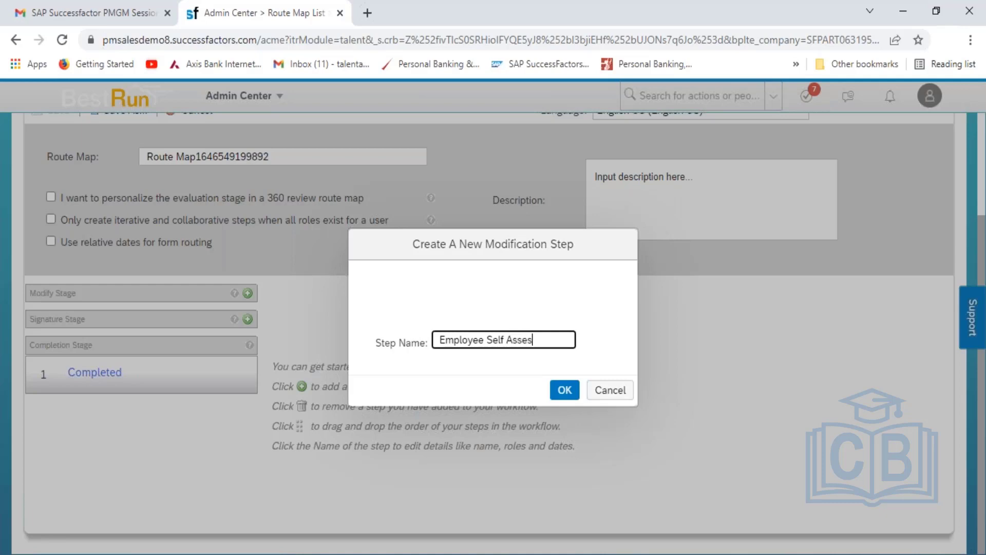
text(sment)
click(564, 392)
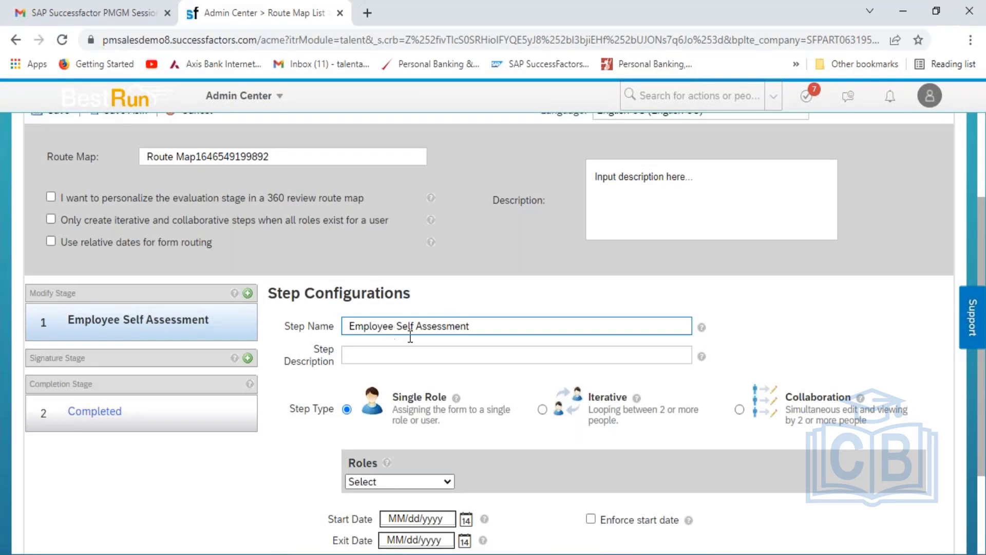
click(361, 352)
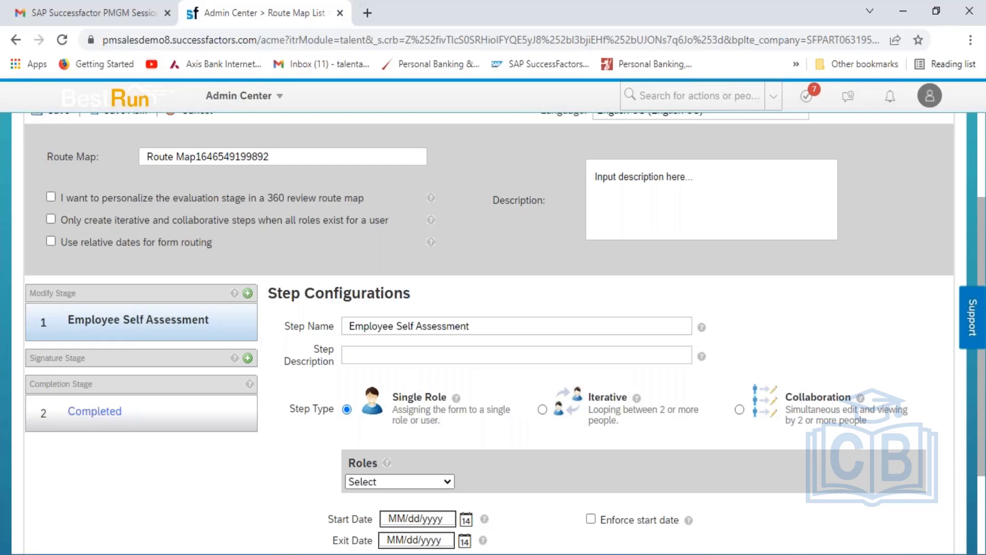
- Switch to the ITM_6th Batch workbook in Excel, set cell C59 beside Modify Stage to Employee Self Assessment and widen column C to fit
key(alt+Tab)
click(413, 454)
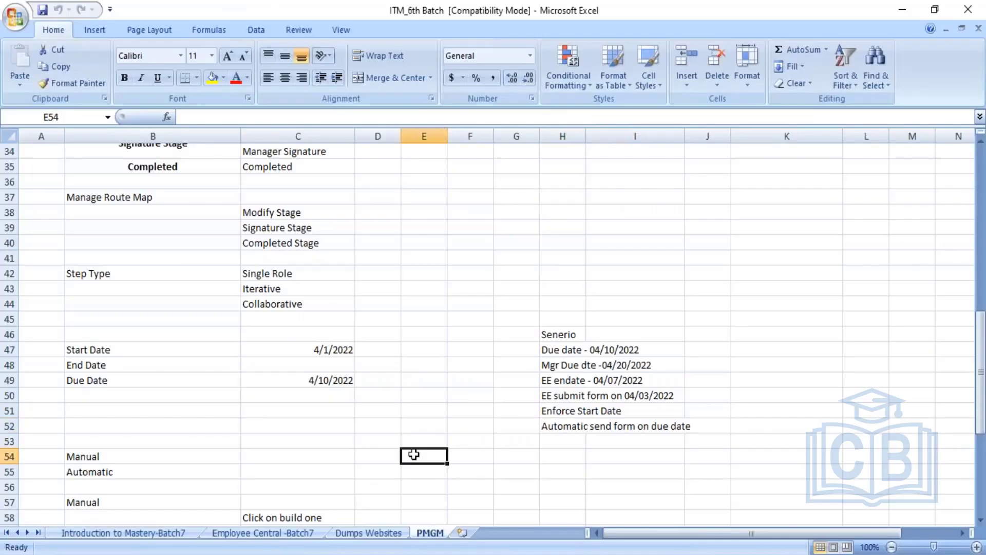
key(Left)
key(Left)
key(Left)
key(Left)
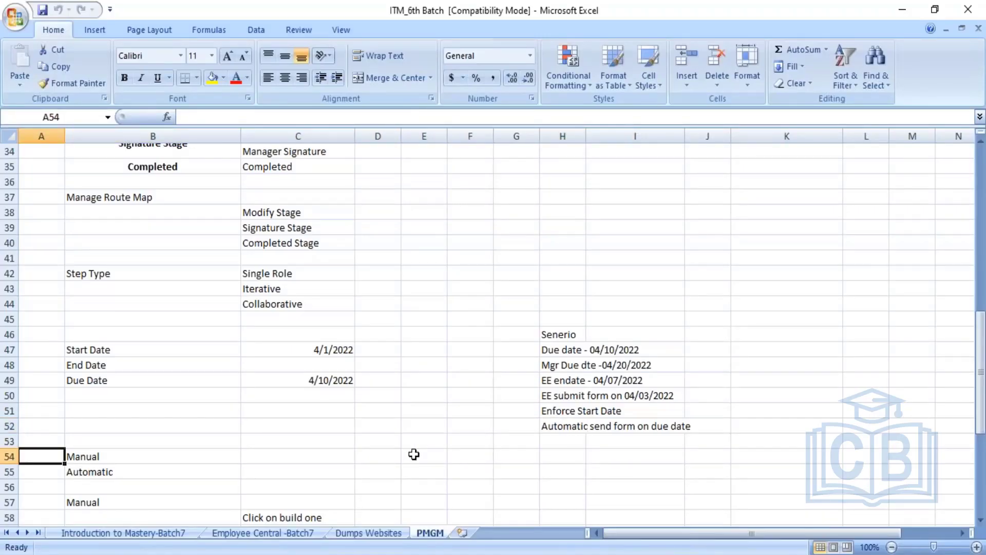
key(Right)
key(Left)
key(Right)
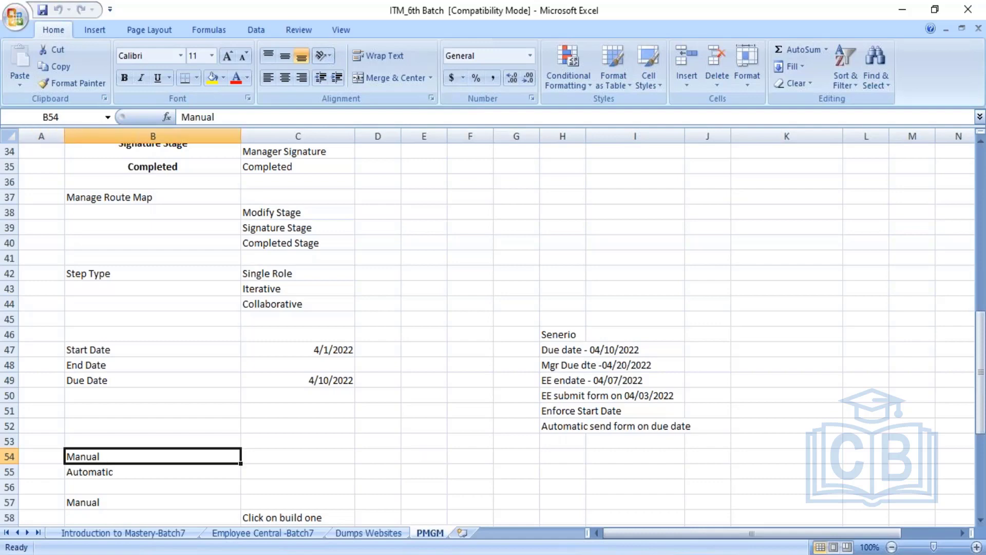
key(Down)
key(Down)
key(Down)
key(Down)
key(Down)
key(Down)
key(Down)
key(Down)
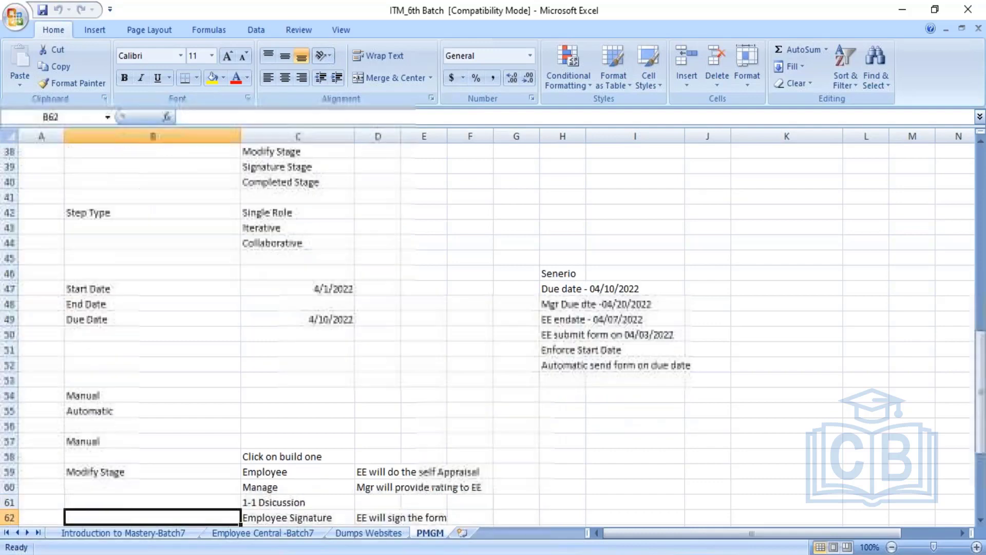
key(Up)
key(Up)
key(Up)
key(Down)
key(Up)
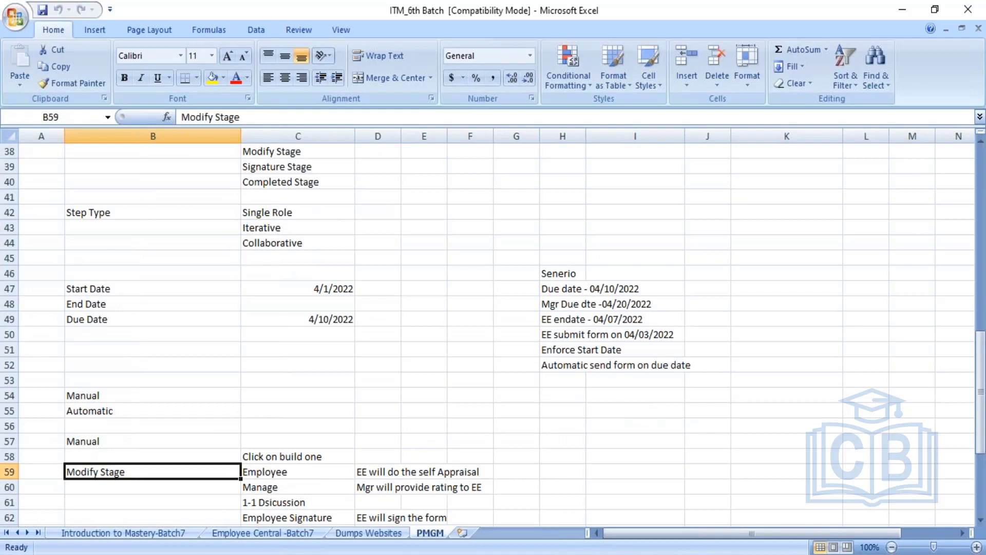
key(Right)
text(Employee)
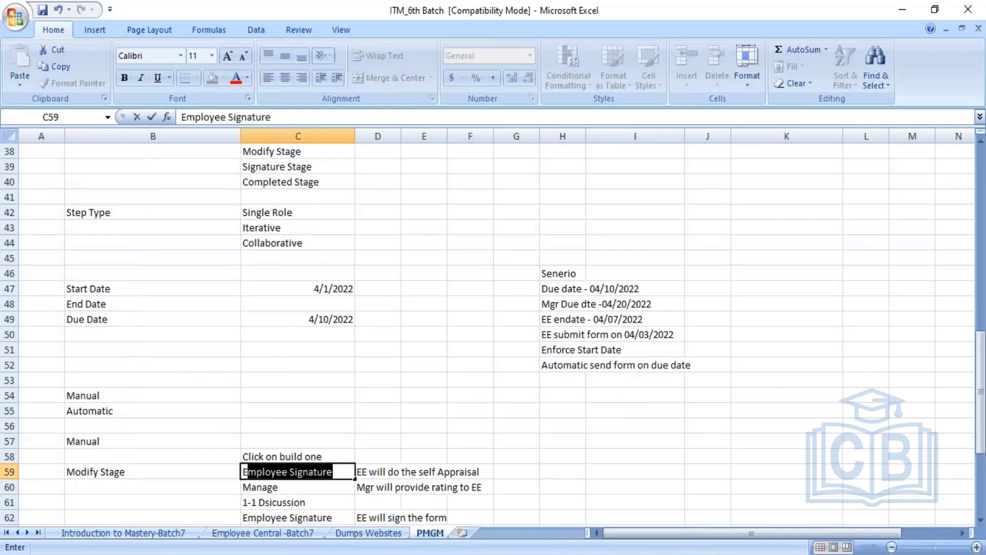
text( Self)
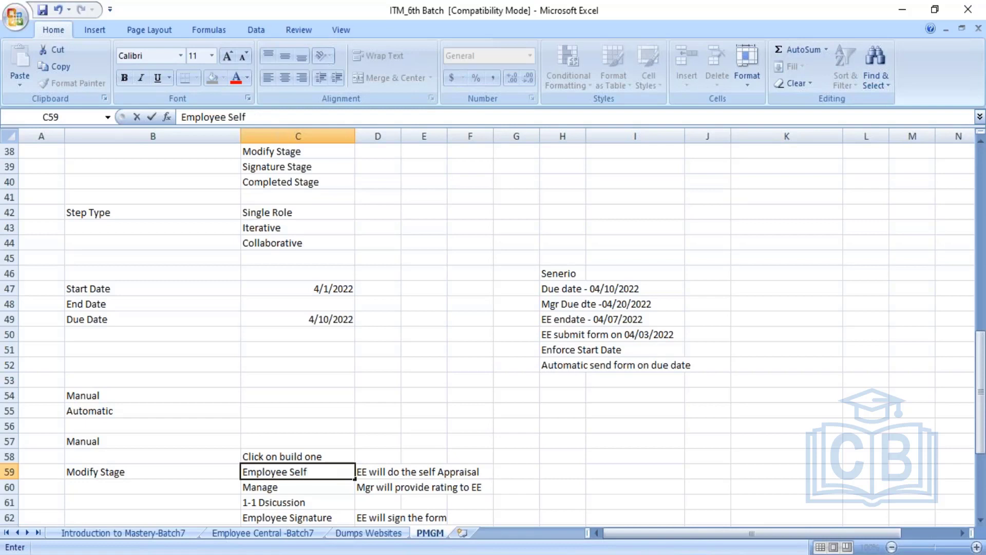
text( Assessment)
key(Tab)
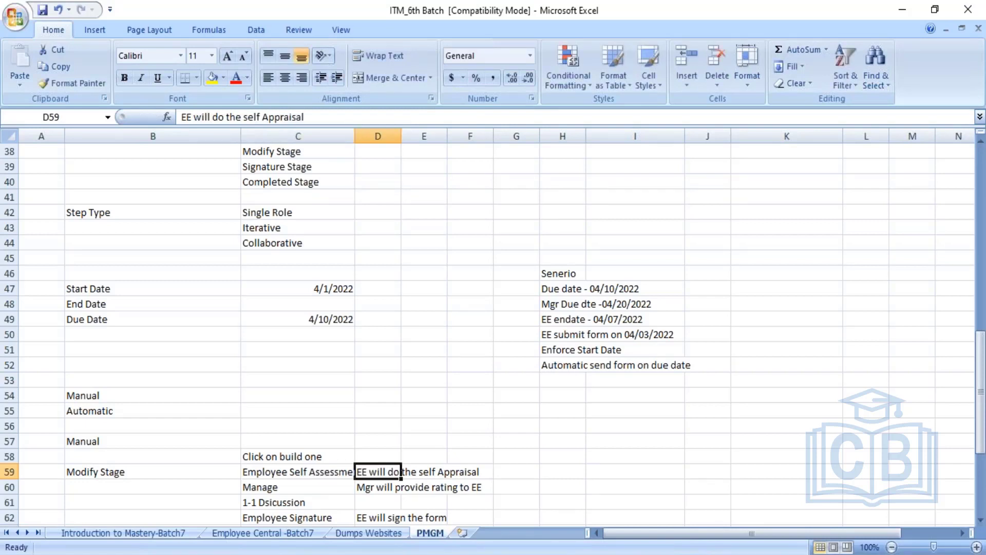
drag(354, 135, 379, 146)
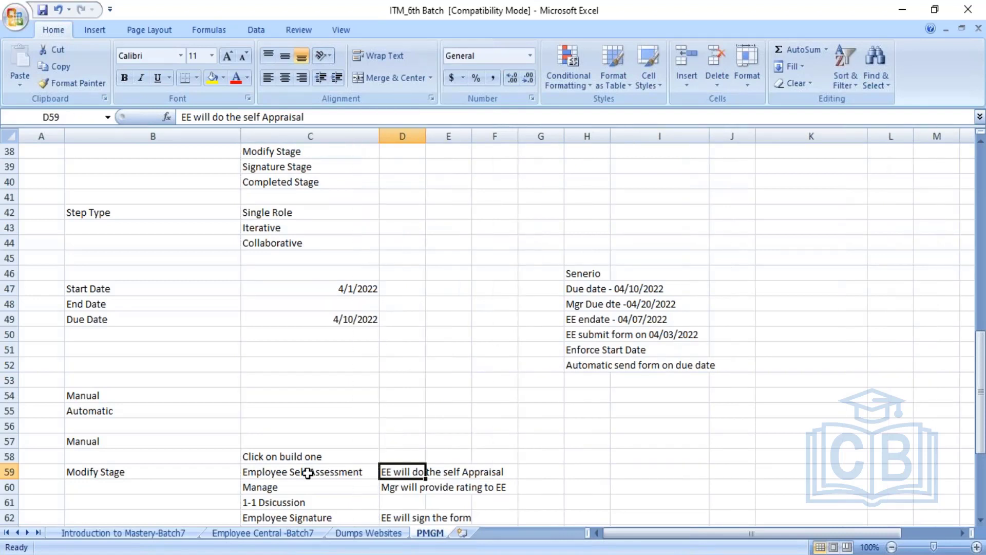
click(334, 471)
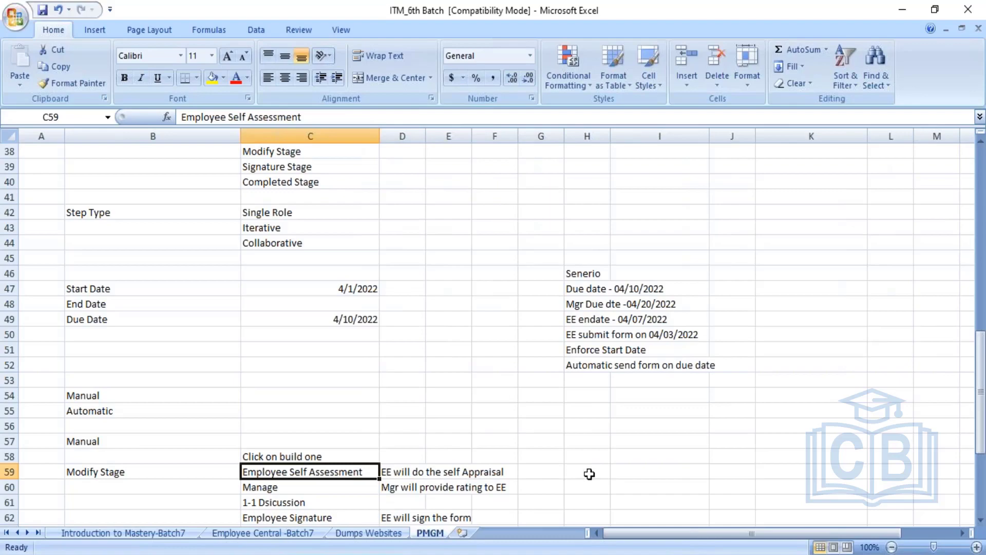
- Switch back to the route map in Chrome and set the step description to "Employee will do the self Appraisal"
key(alt+Tab)
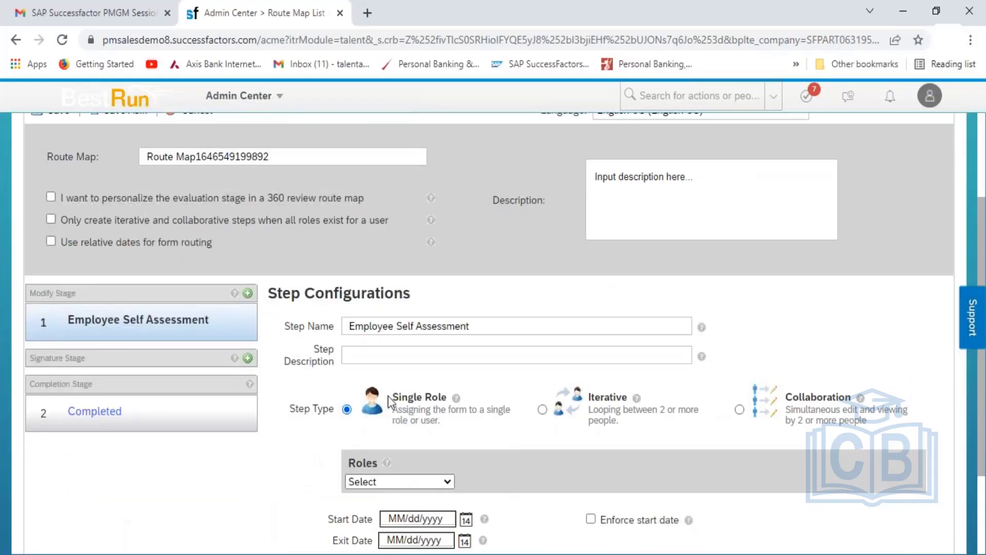
click(364, 355)
text(E)
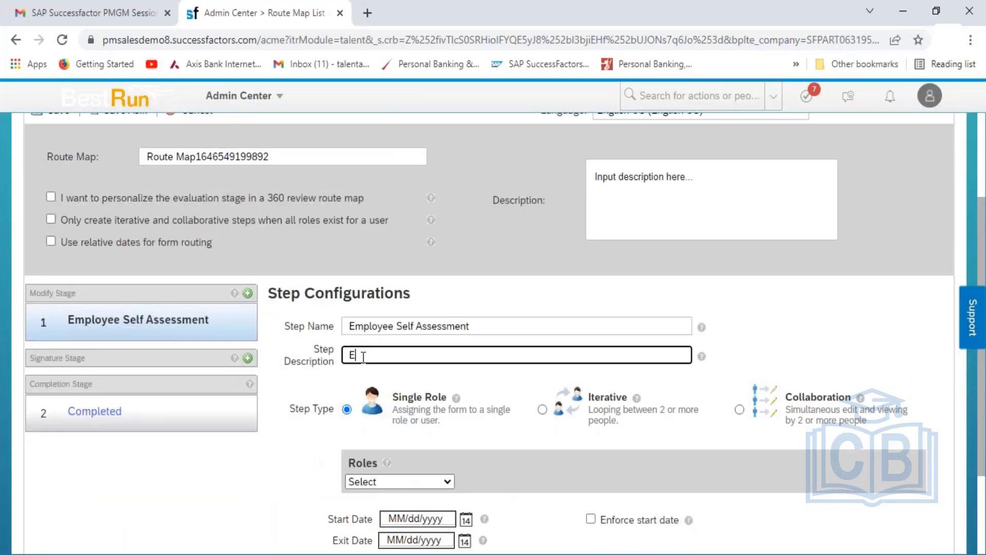
text(mployee will do the )
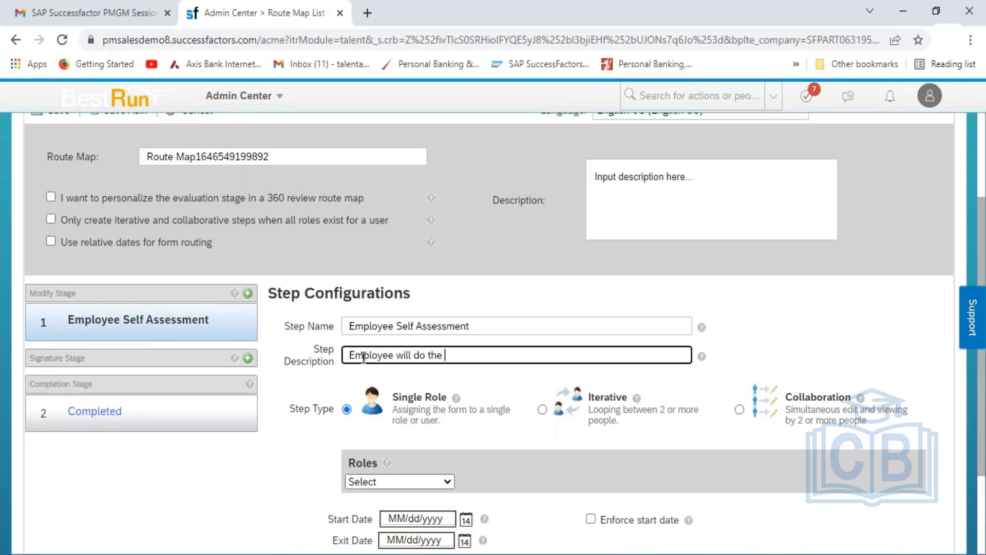
text(self Appraisal)
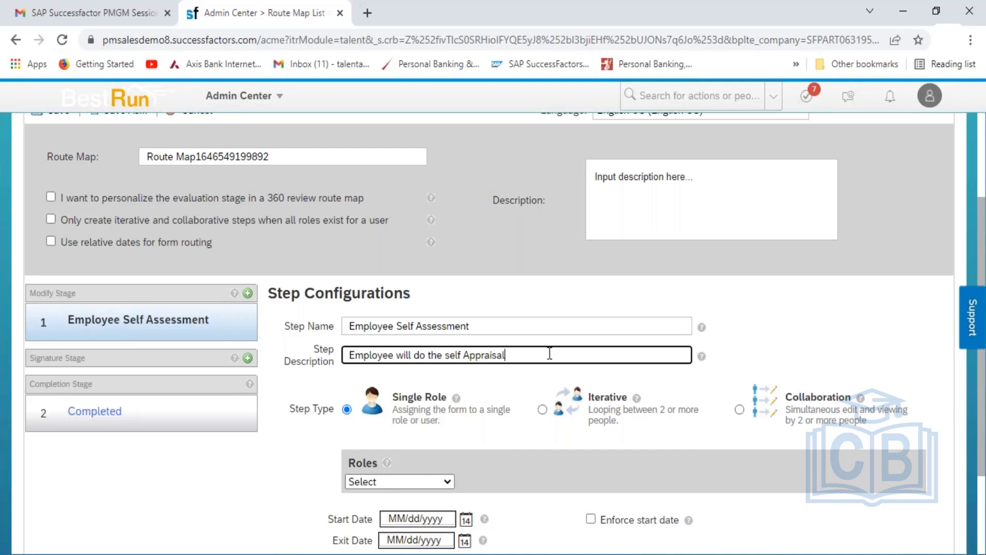
click(753, 356)
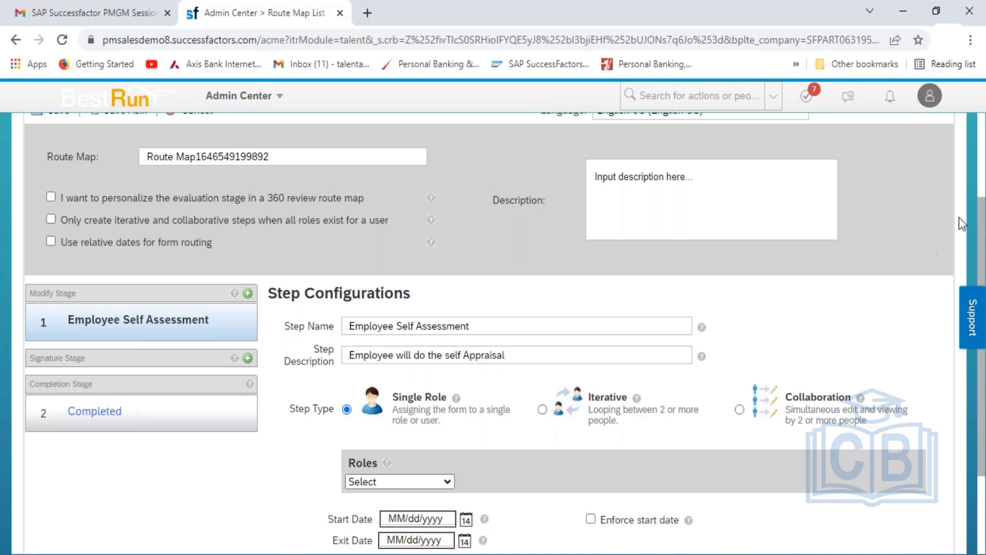
- Assign the Employee role to the single-role Employee Self Assessment step
click(981, 180)
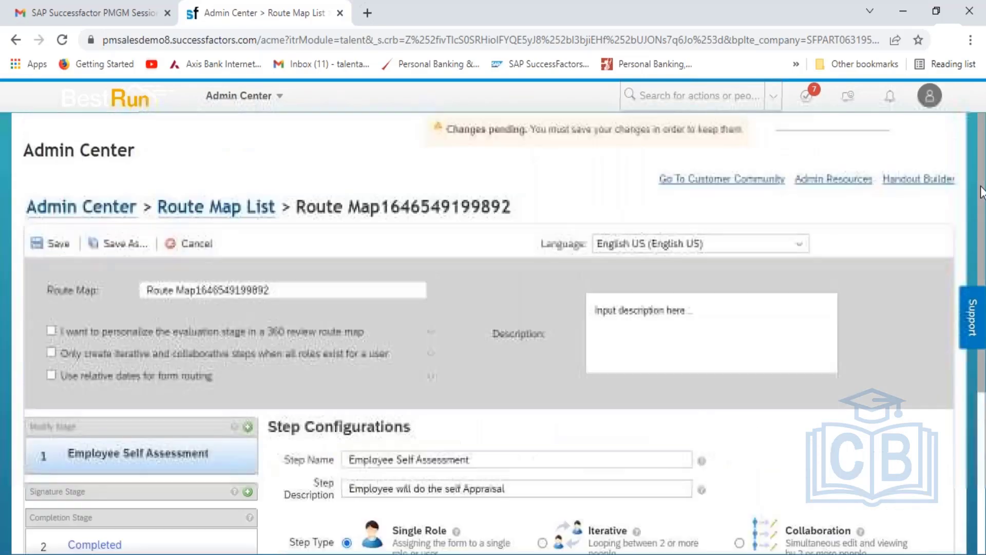
drag(982, 199, 982, 388)
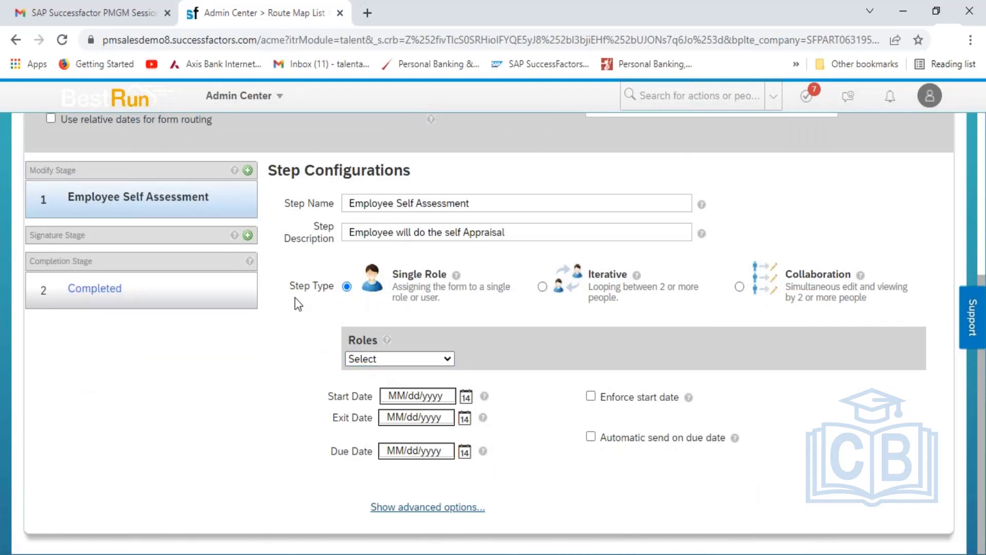
click(447, 360)
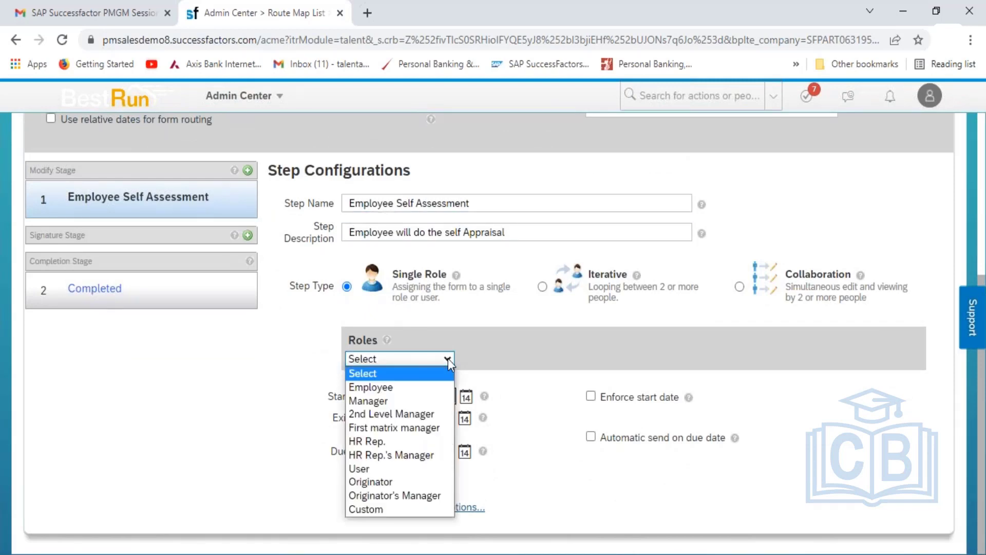
click(381, 390)
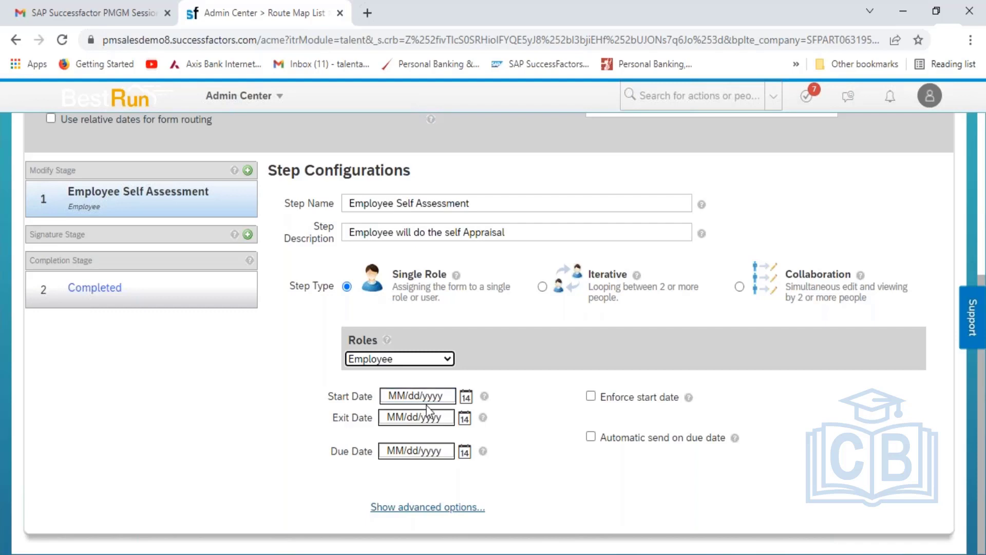
- Go over the exit and due date fields and show the advanced options of the Employee Self Assessment step
click(424, 456)
click(405, 419)
click(407, 451)
click(448, 511)
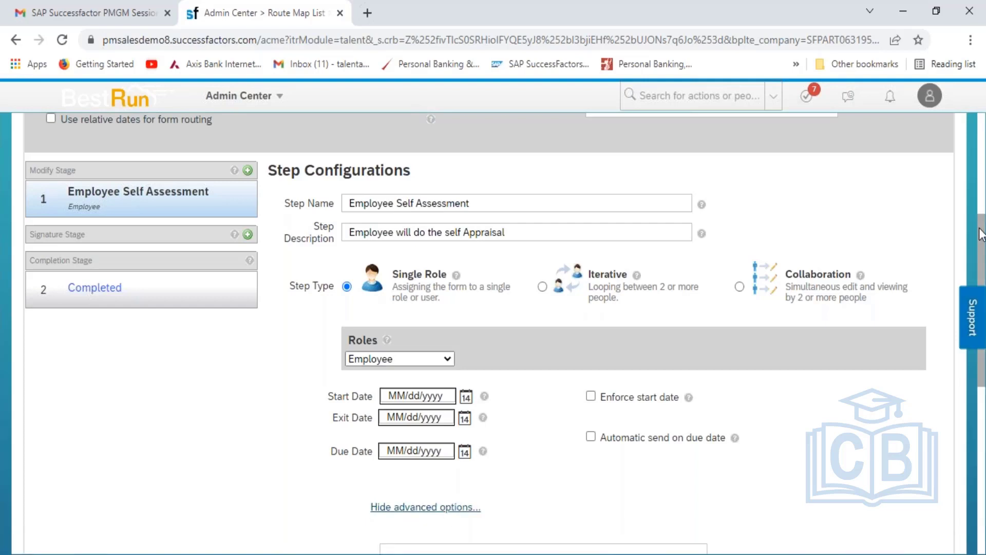
- Copy the step description "Employee will do the self Appraisal" into the Step Introduction & Mouseover text of Employee Self Assessment
scroll(981, 246, down, 3)
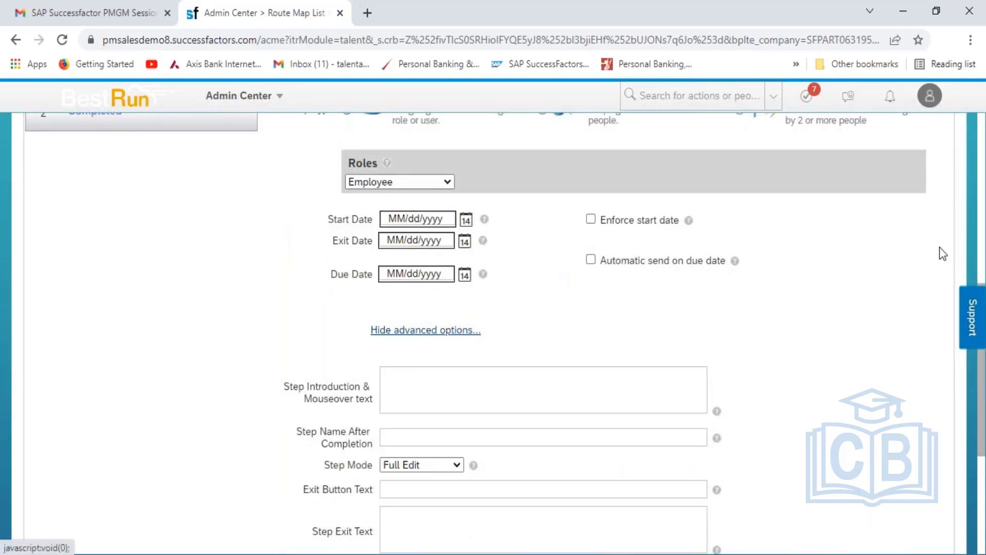
scroll(982, 237, up, 7)
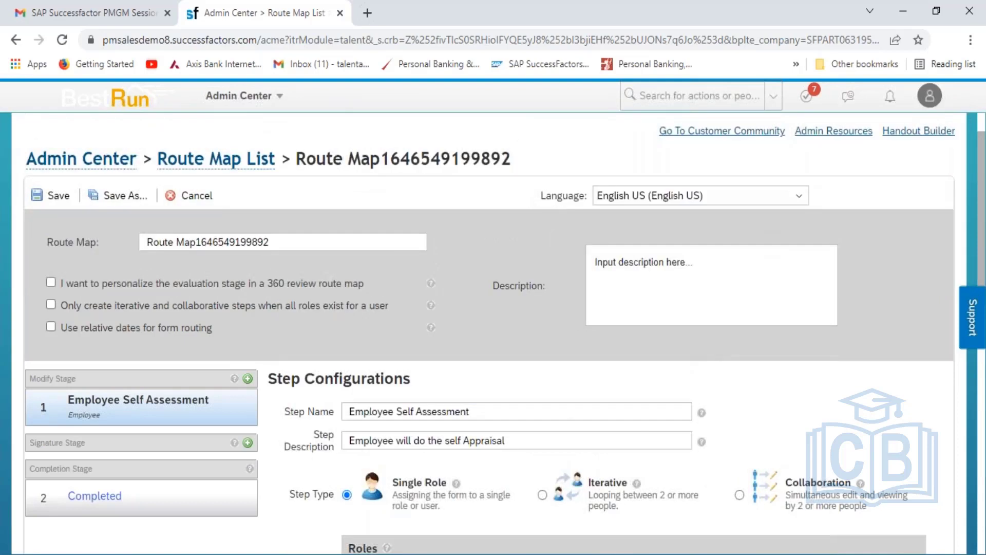
drag(536, 444, 348, 442)
key(ctrl+c)
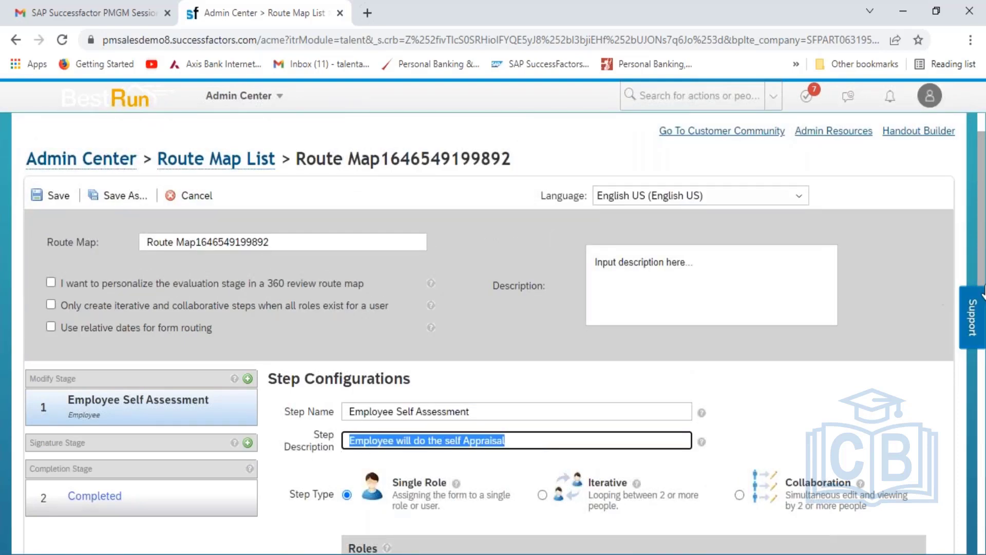
click(979, 265)
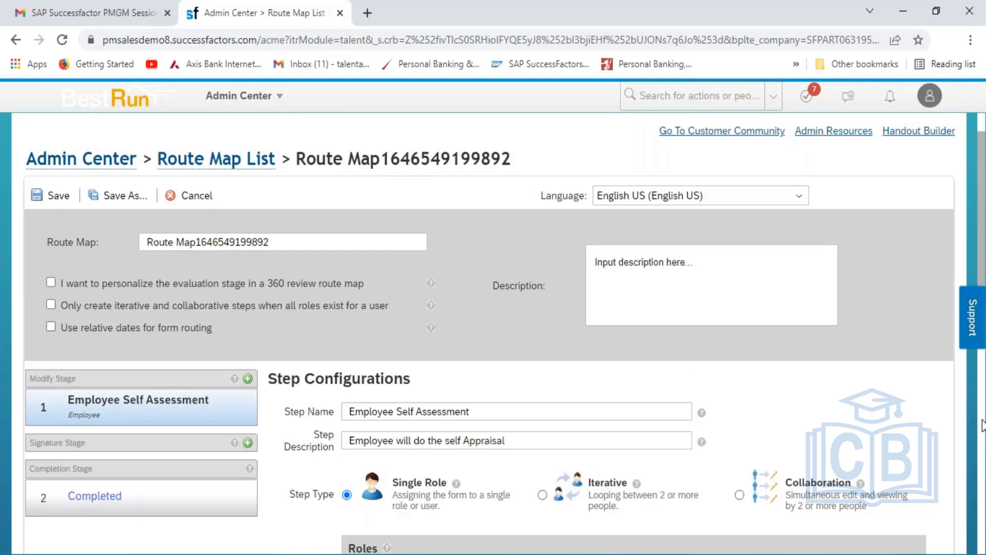
scroll(982, 426, down, 1)
scroll(982, 426, down, 6)
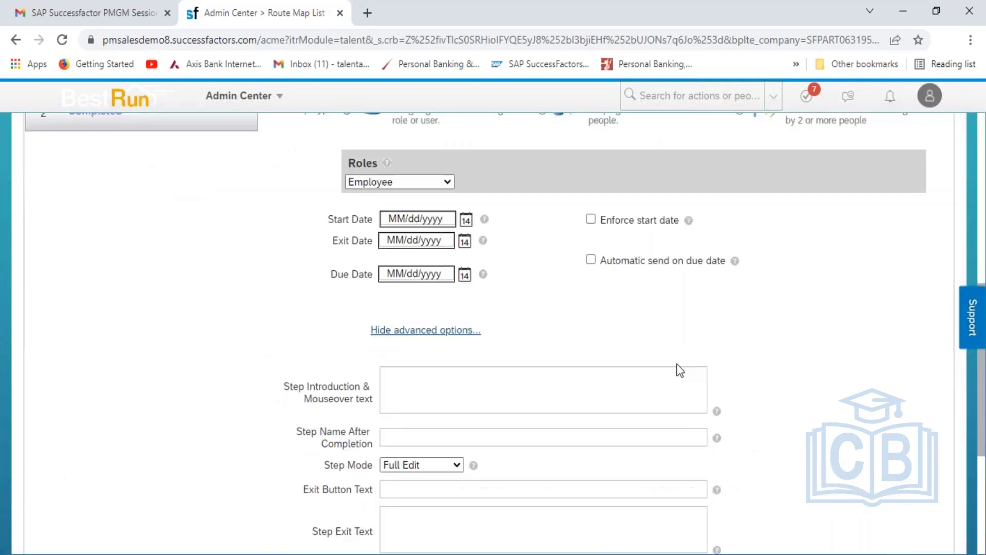
click(450, 407)
key(ctrl+v)
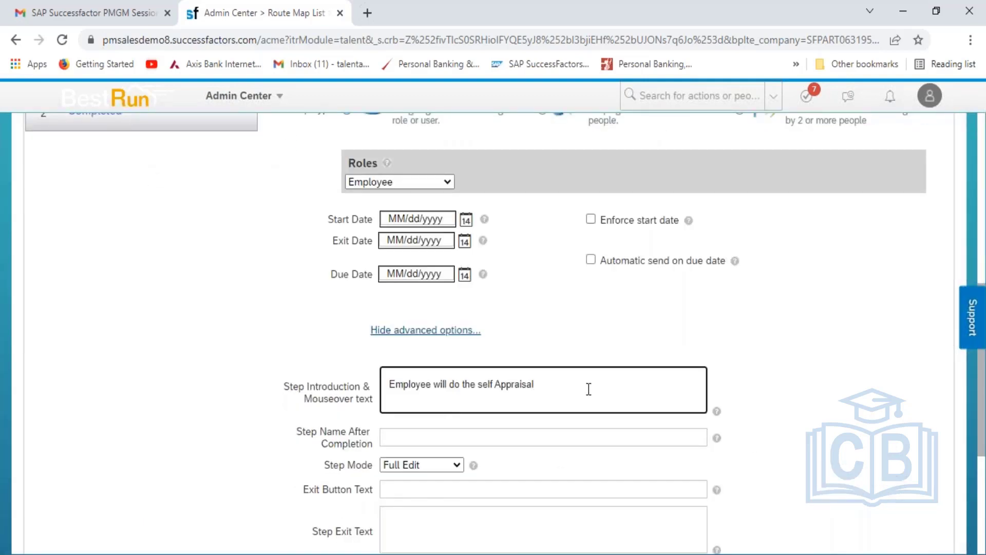
click(804, 402)
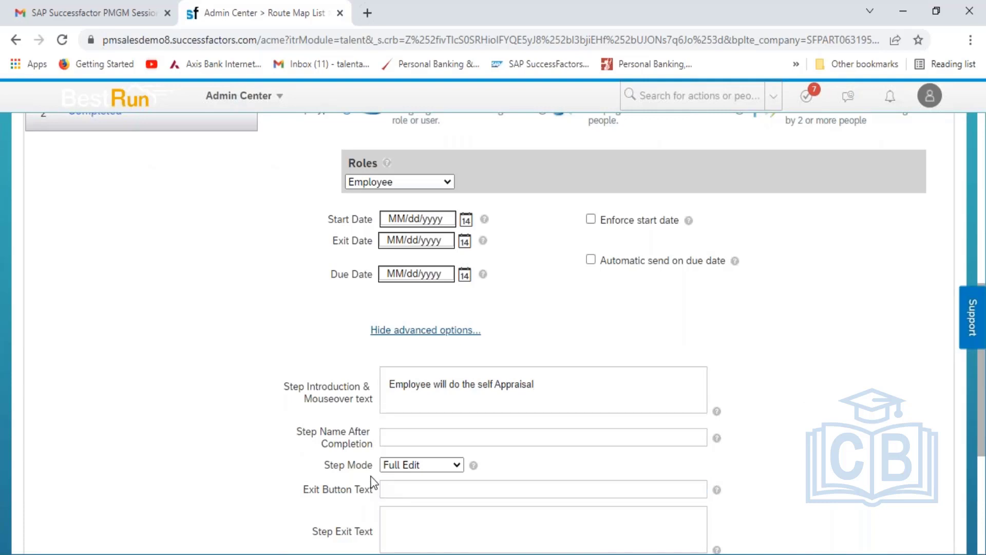
- Examine the Employee Self Assessment step's mode choices, exit button text, name after completion and exit reminder options
click(408, 487)
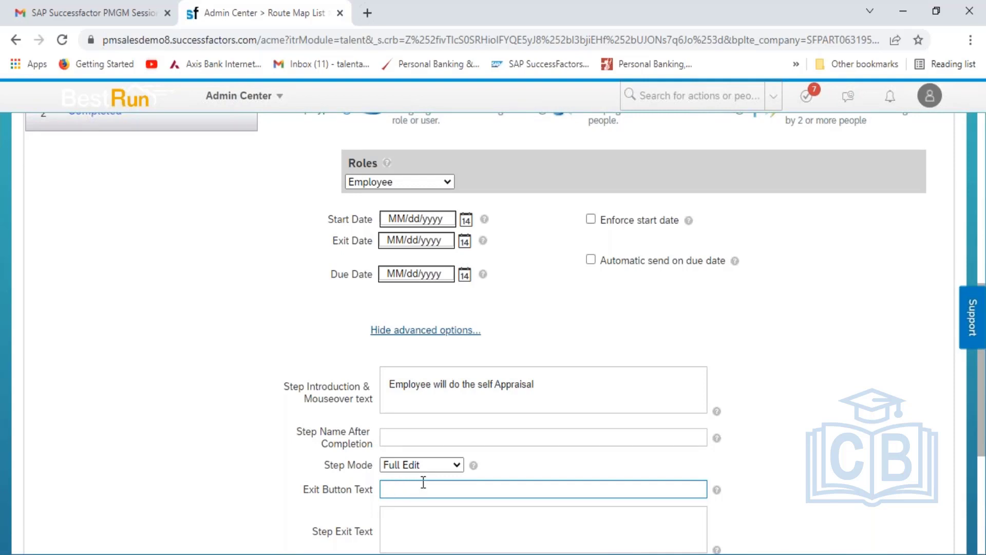
click(452, 465)
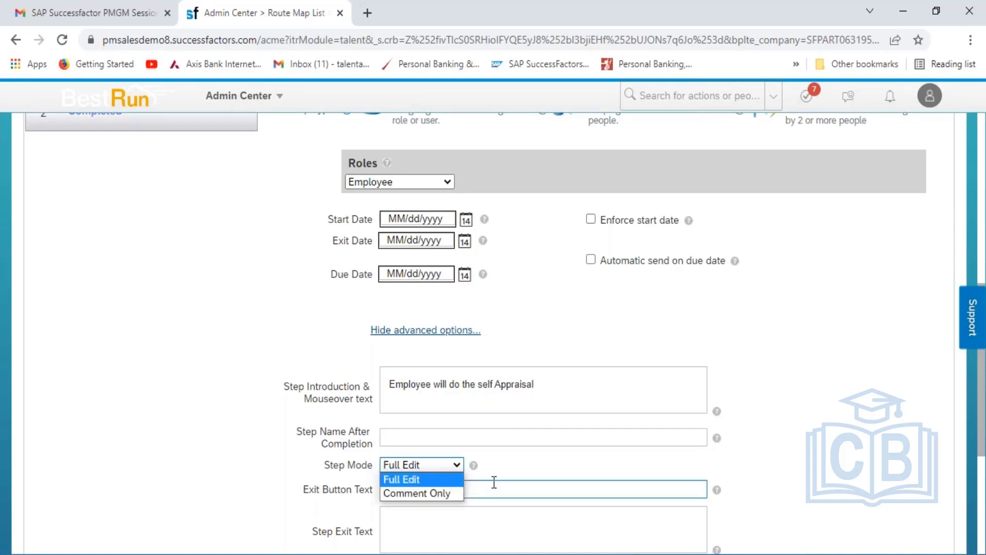
click(510, 479)
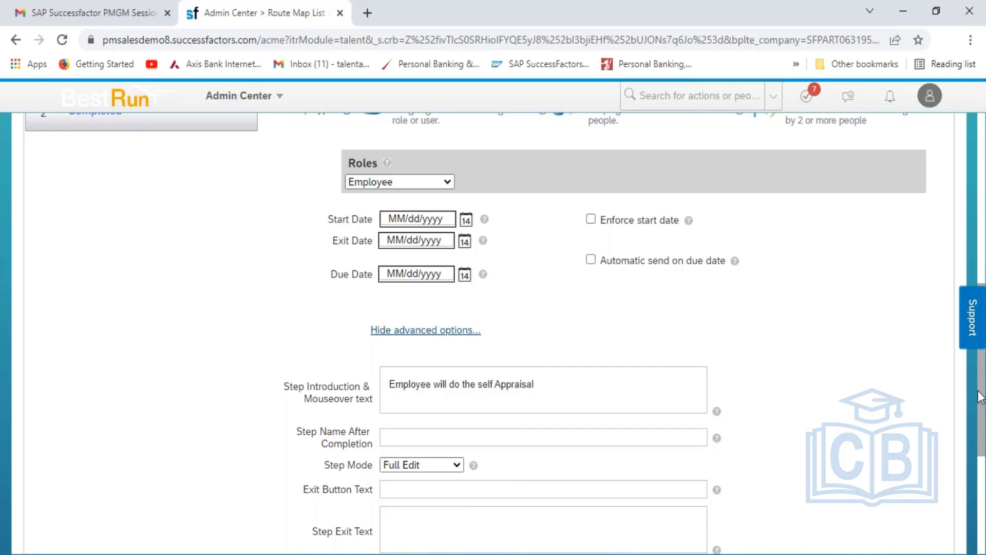
scroll(982, 390, down, 4)
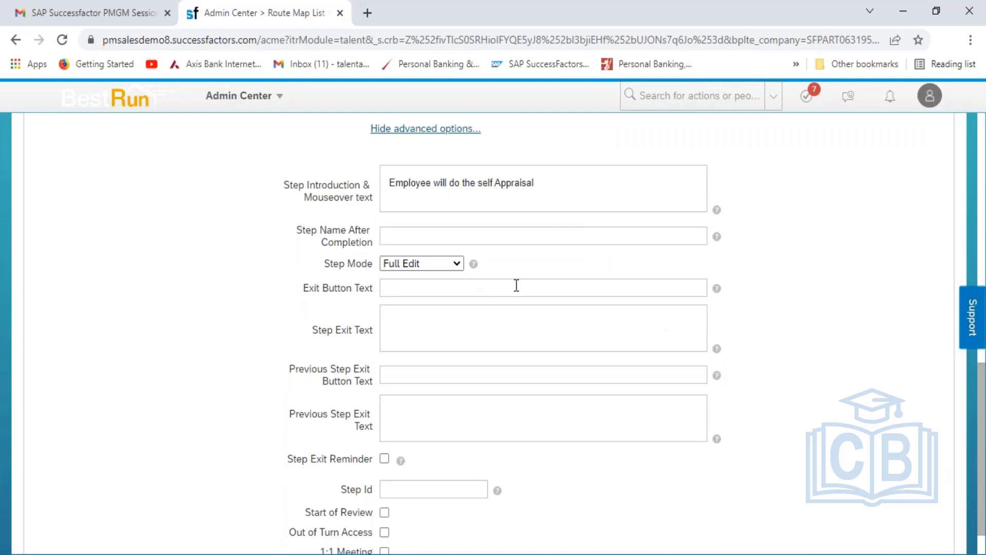
click(428, 238)
click(384, 459)
click(384, 459)
- Set the Employee Self Assessment step's Step Id to 1 and mark it as the Start of Review
scroll(980, 411, down, 2)
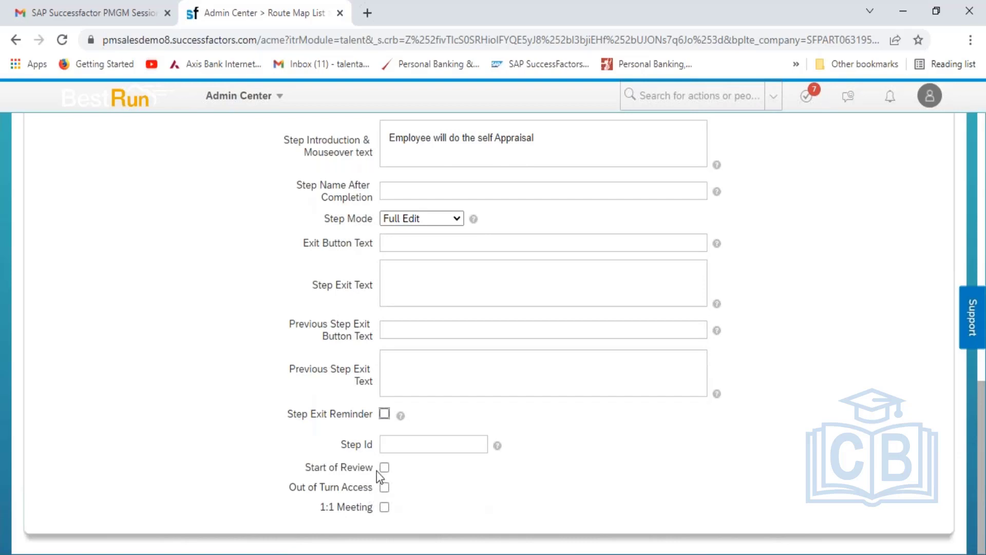
click(395, 444)
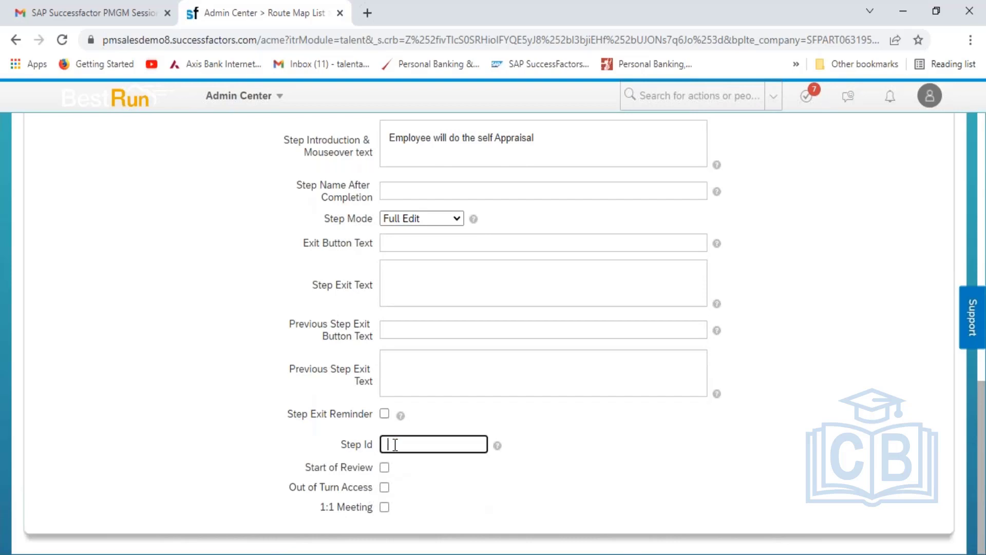
text(1)
click(385, 467)
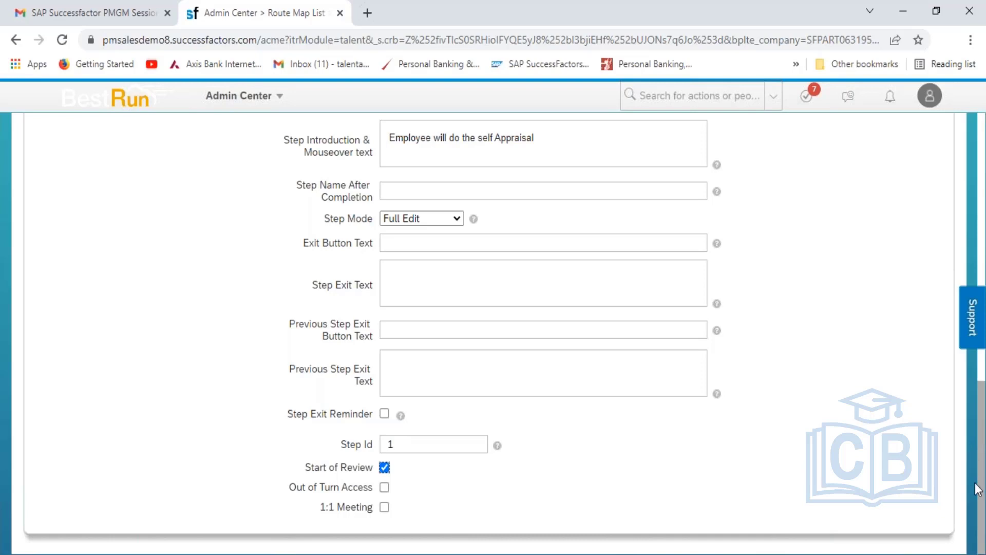
- Add a second step named Manager Self Assessment to the Modify Stage
scroll(973, 411, up, 4)
scroll(966, 269, up, 5)
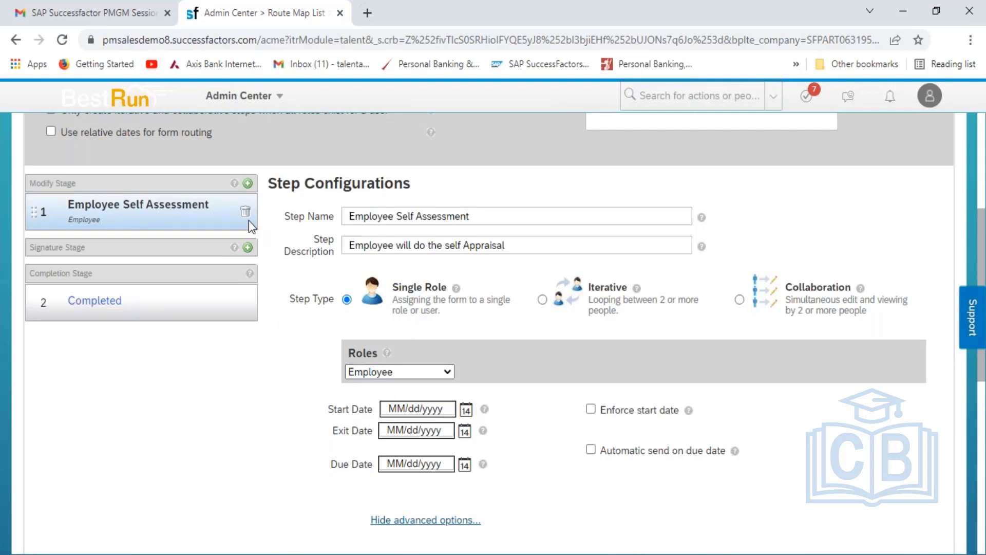
click(249, 184)
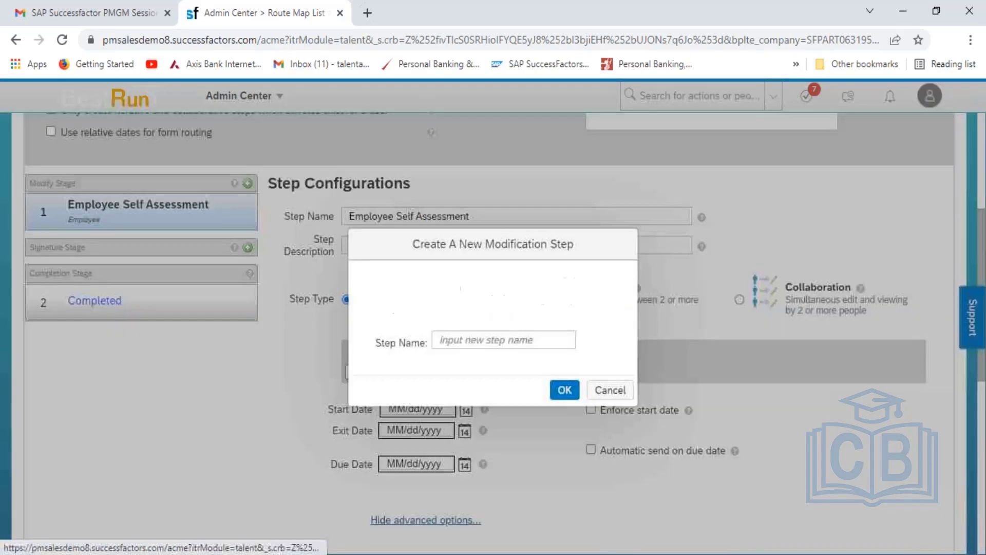
click(476, 342)
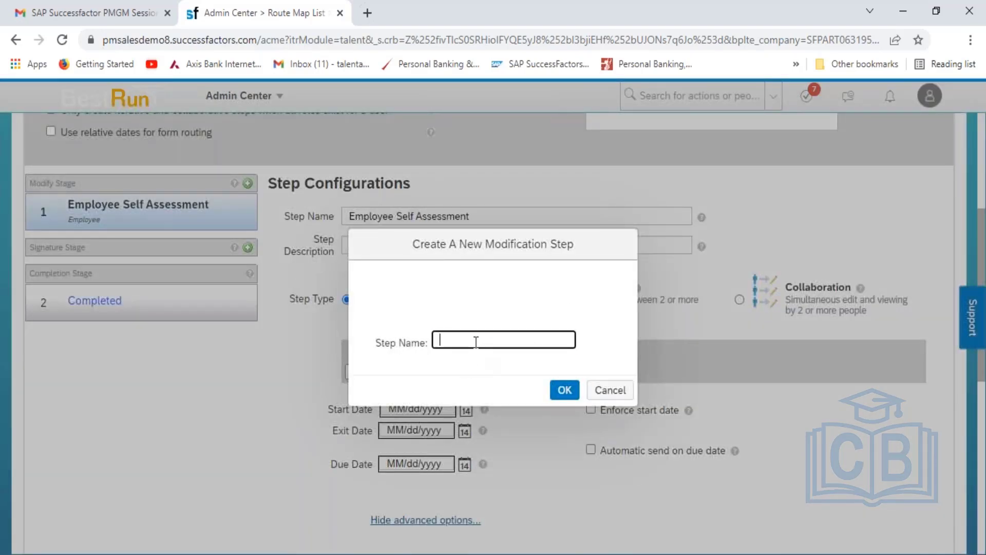
text(Manager Self Assessment)
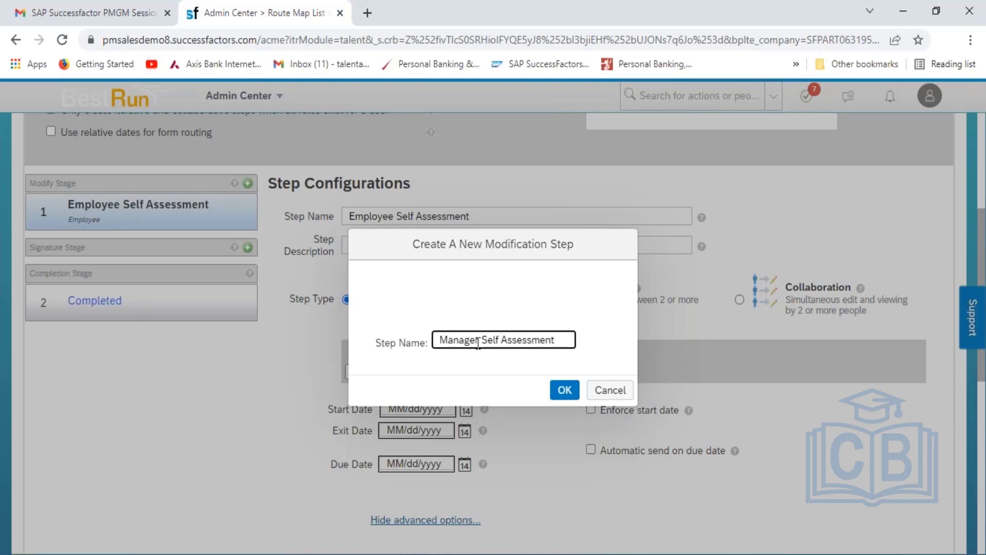
click(563, 394)
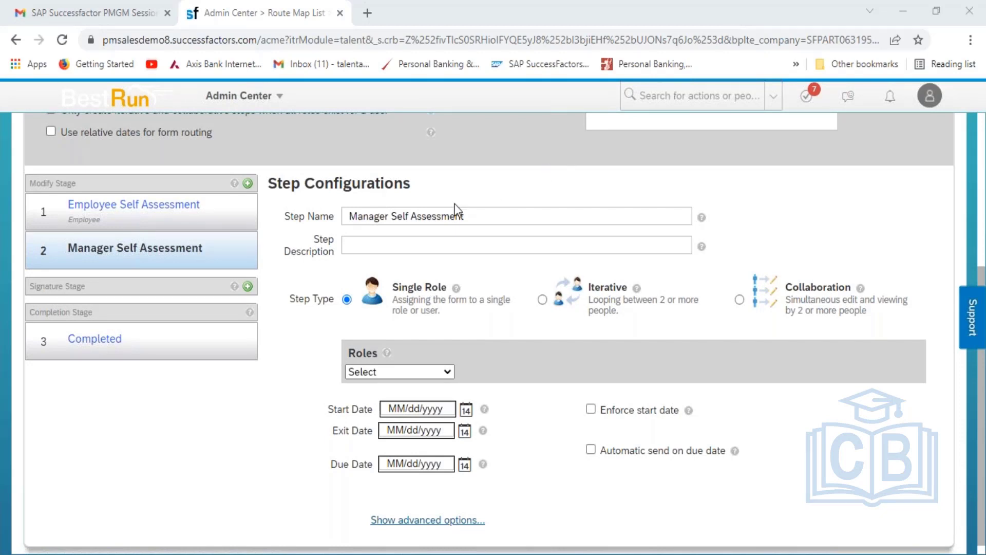
click(418, 242)
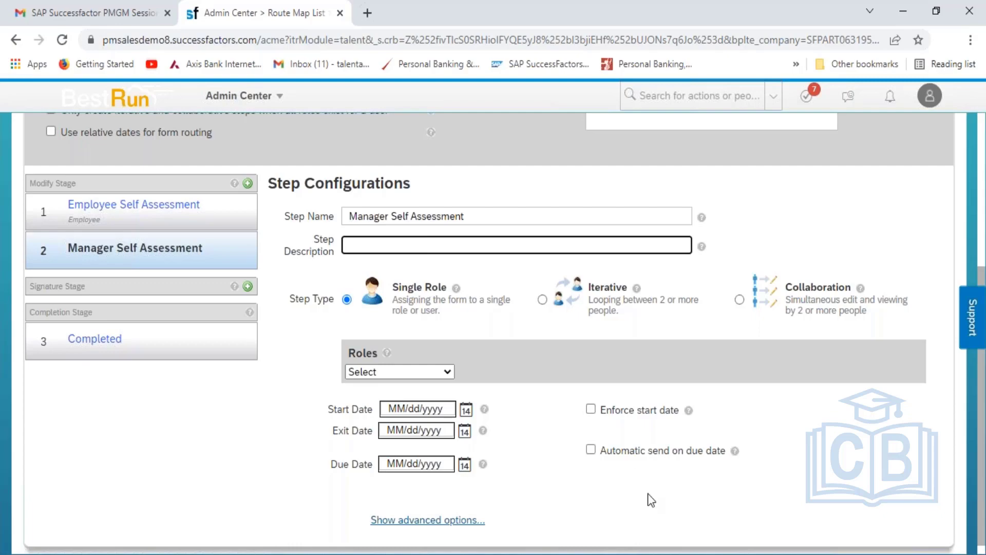
- Switch to the ITM_6th Batch workbook in Excel and set cell C60 to Manager Self Assessment
click(670, 553)
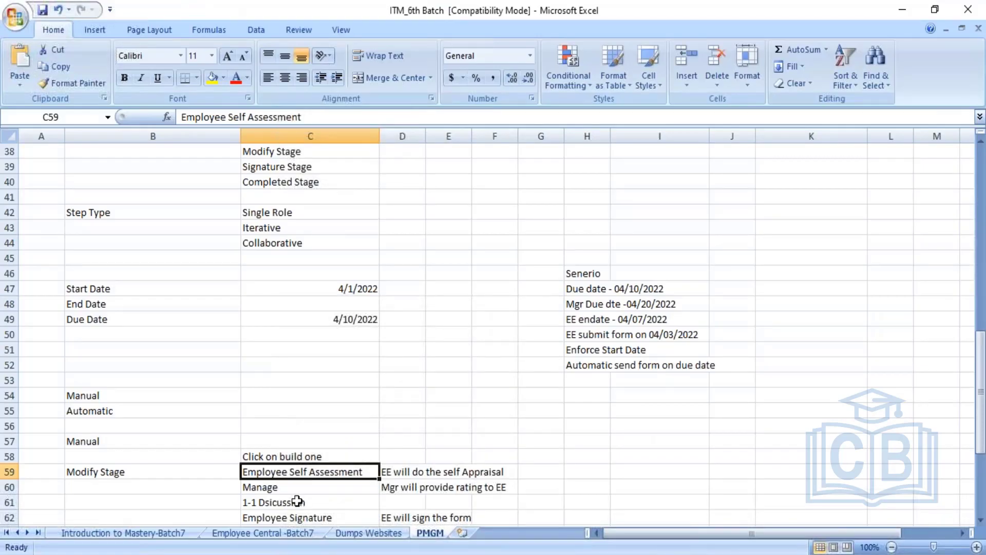
click(293, 491)
key(BackSpace)
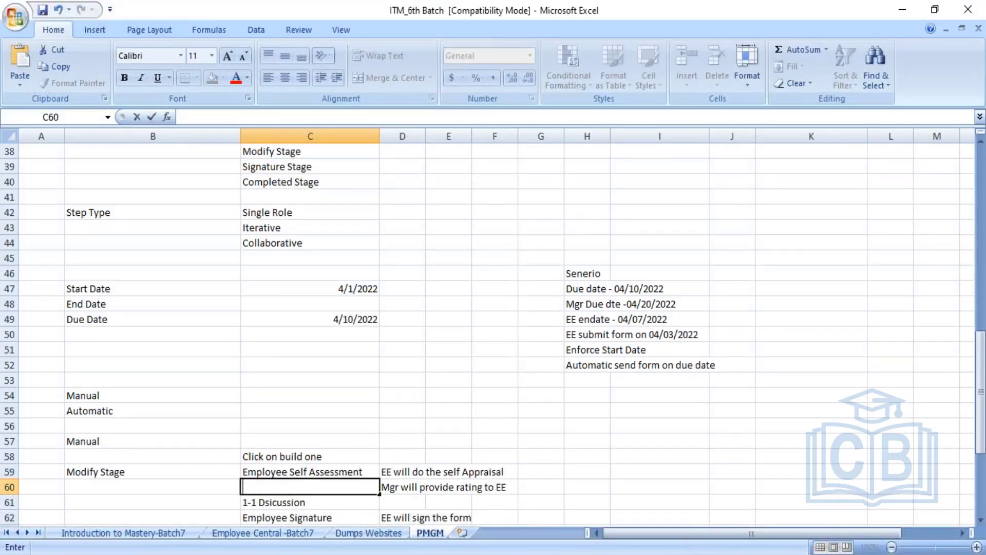
text(Manager S)
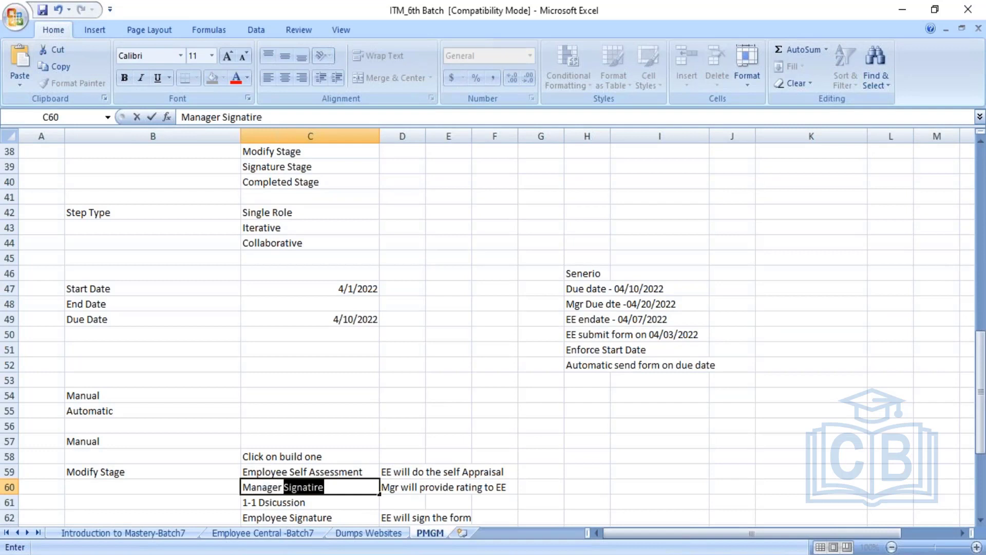
text(c)
key(BackSpace)
text(el)
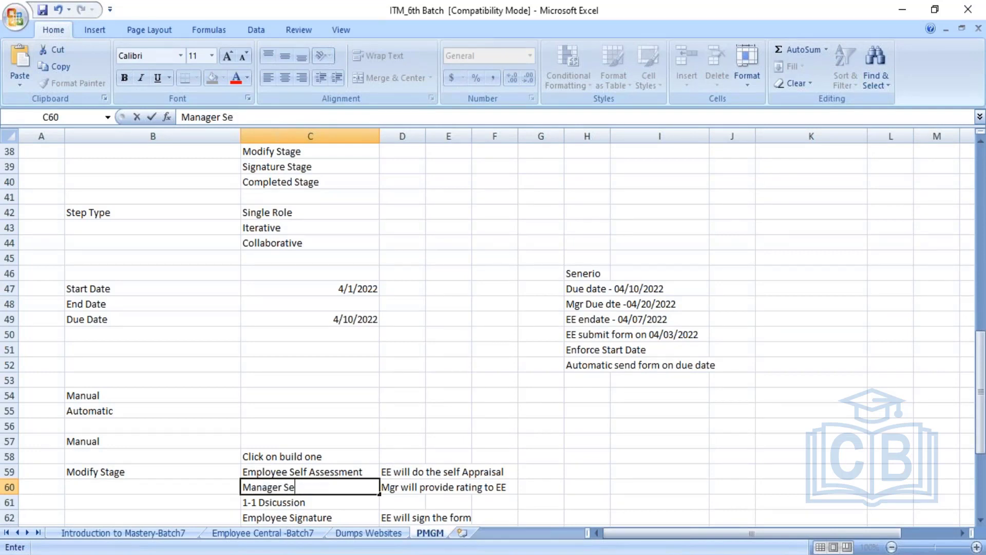
text(f Assess,)
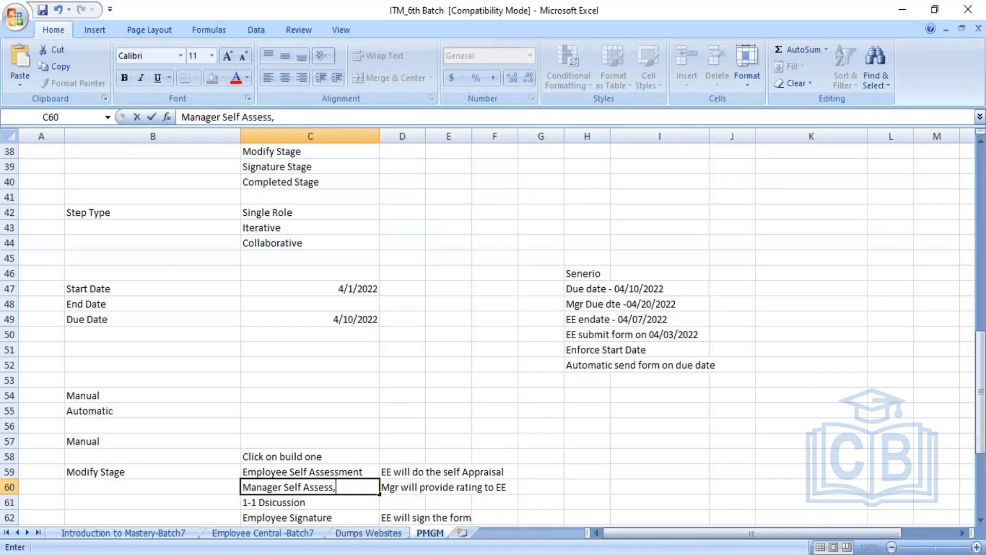
key(BackSpace)
text(ment)
click(334, 472)
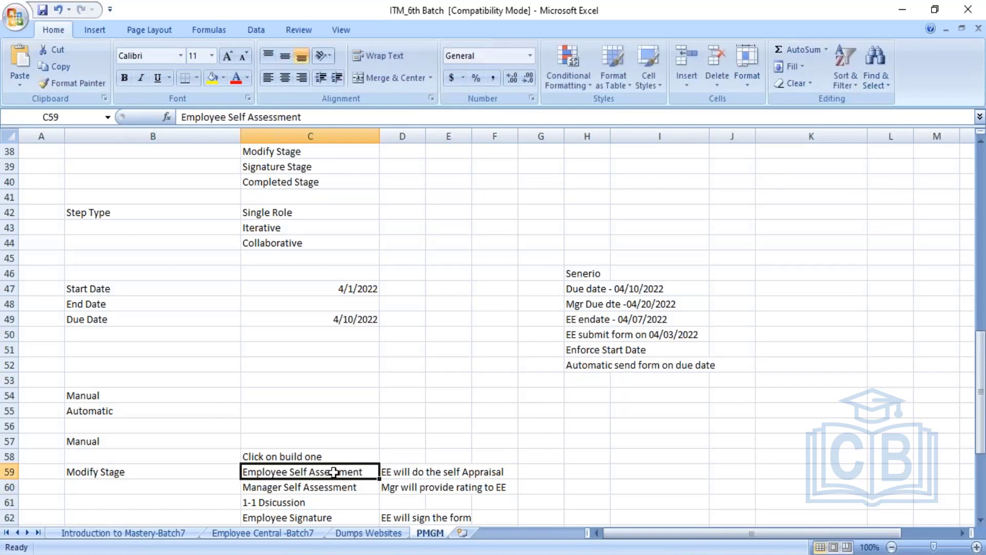
- Check the manager note in D60, switch back to Chrome and set the step description to "Manager will give the rating to the employee"
click(329, 488)
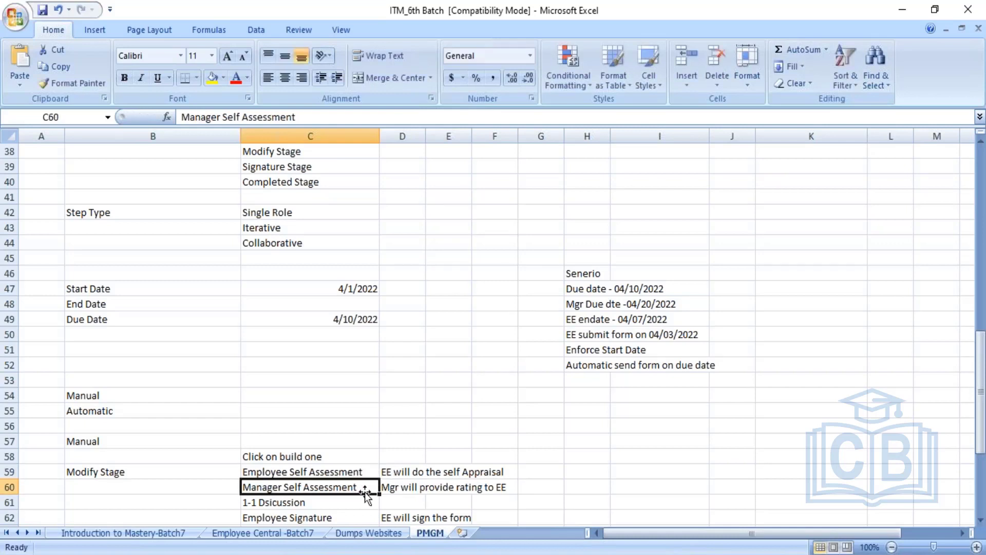
click(408, 488)
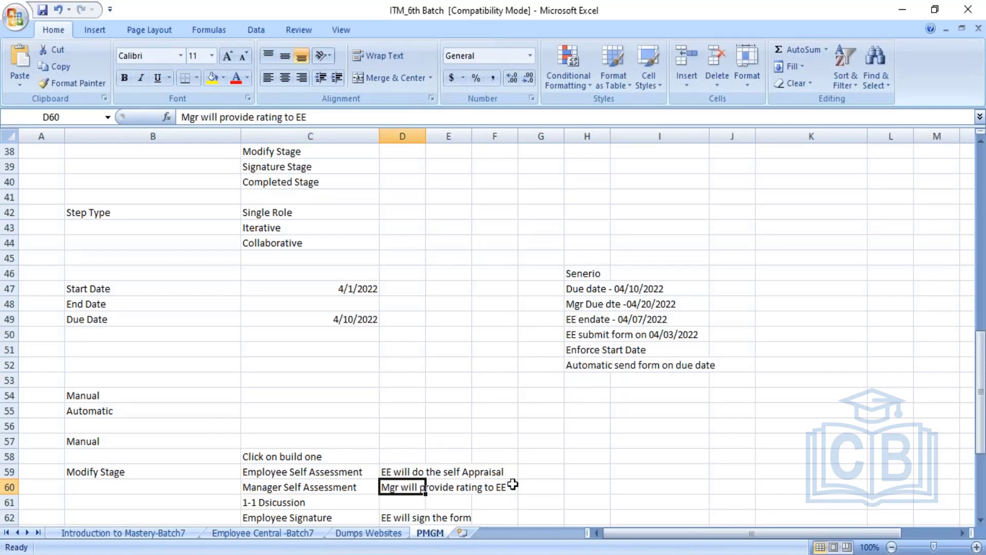
key(alt+Tab)
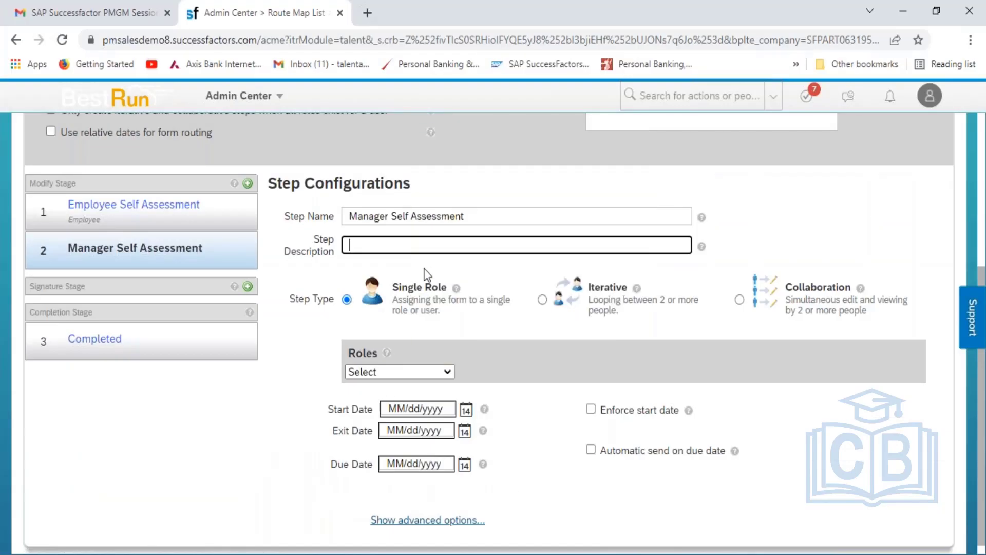
text(Manager will give the ratin)
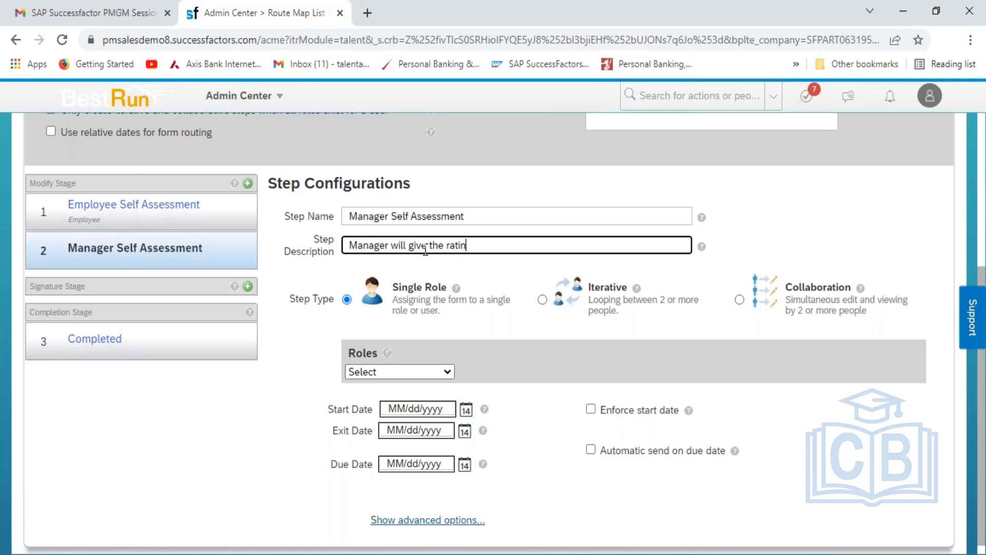
text(g to te)
key(BackSpace)
text(he employee)
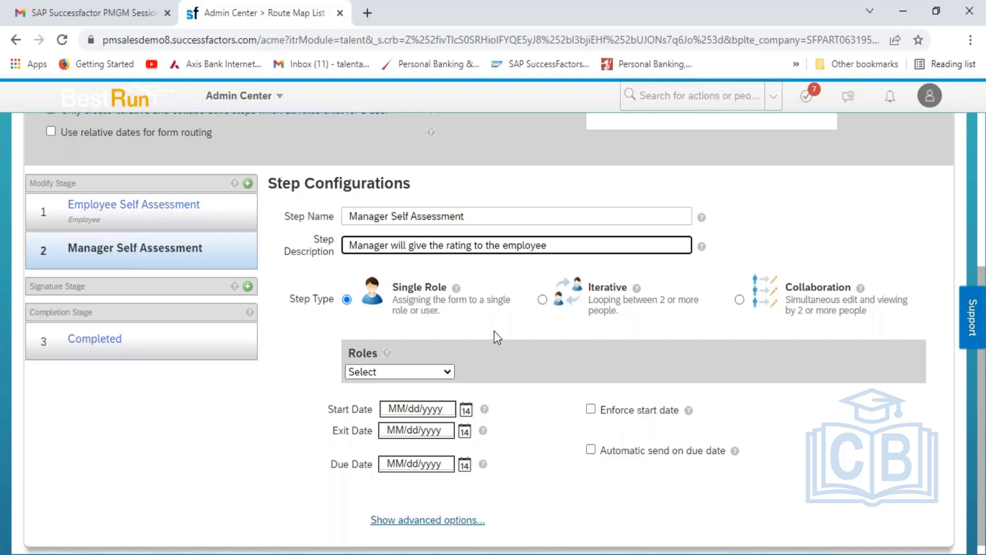
click(552, 365)
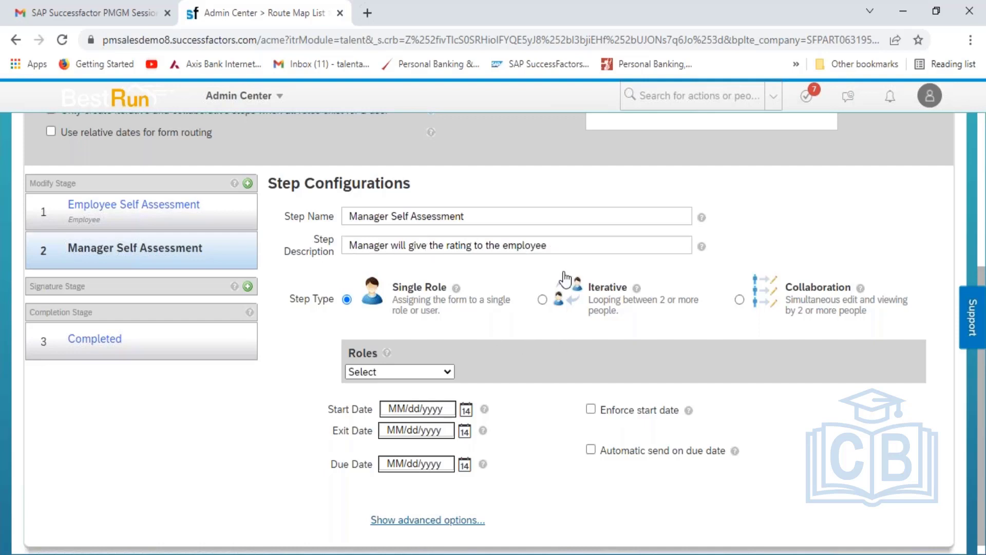
- Copy the step description text and assign the Manager role to the single-role Manager Self Assessment step
click(554, 244)
drag(554, 245, 317, 263)
key(ctrl+c)
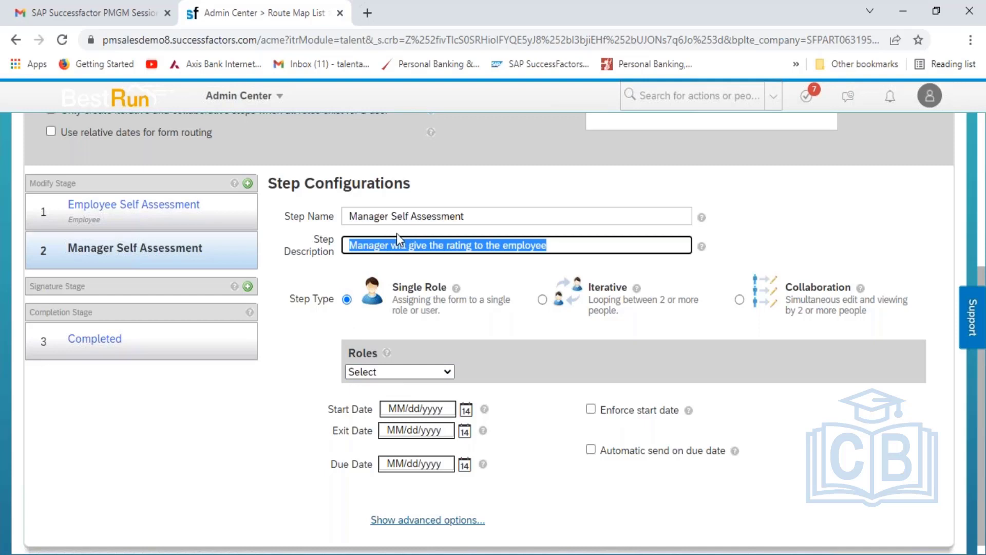
click(415, 378)
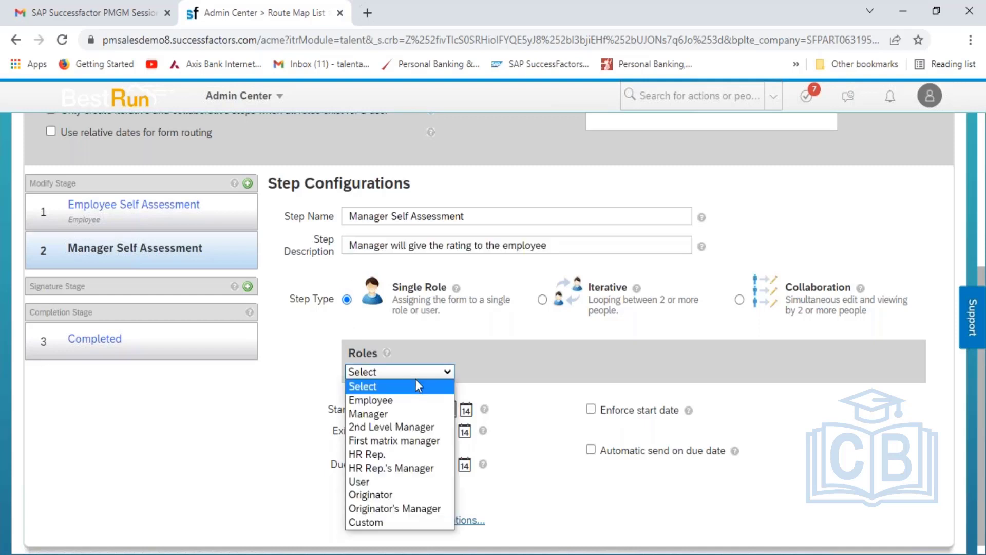
click(399, 411)
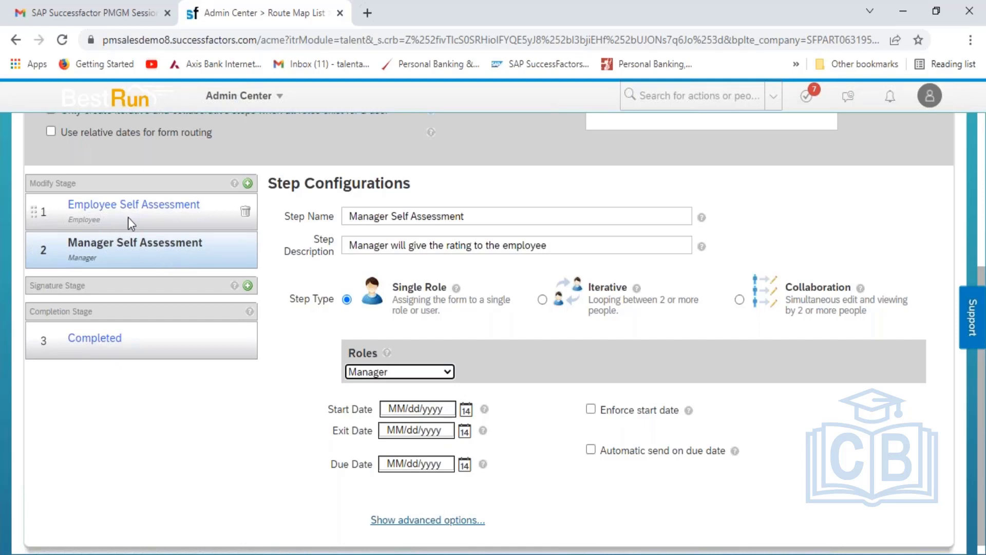
click(405, 373)
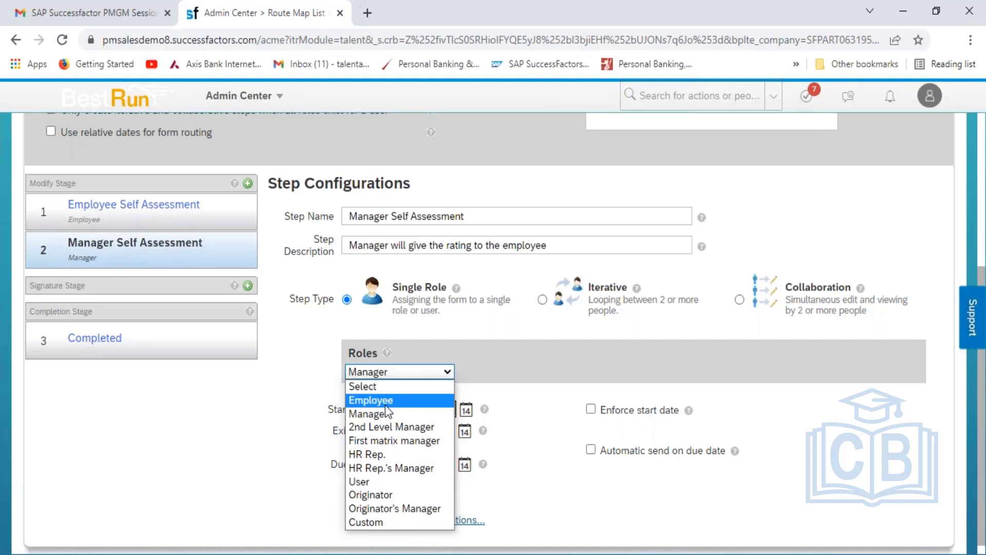
click(472, 357)
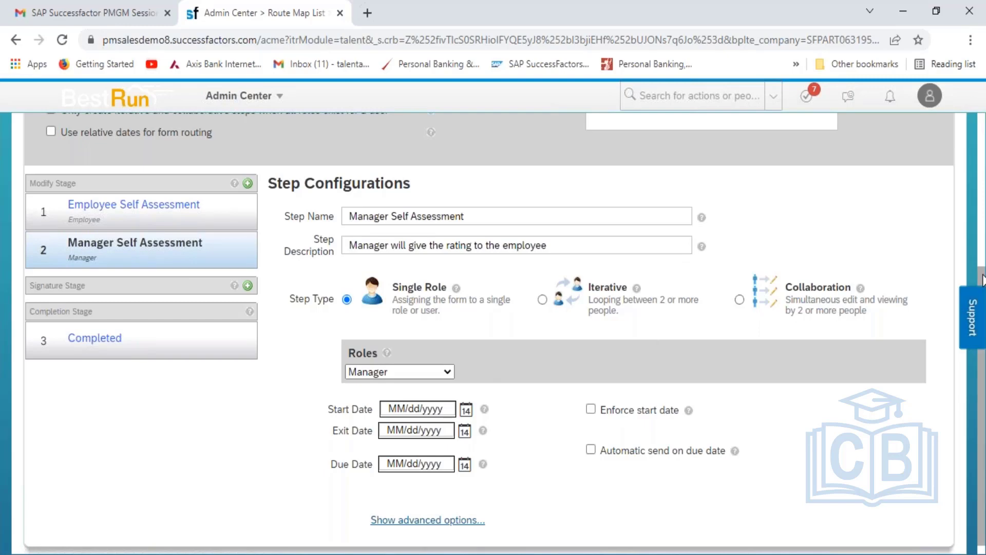
- Show the advanced options of Manager Self Assessment and paste the copied description as its Step Introduction & Mouseover text
scroll(432, 544, down, 1)
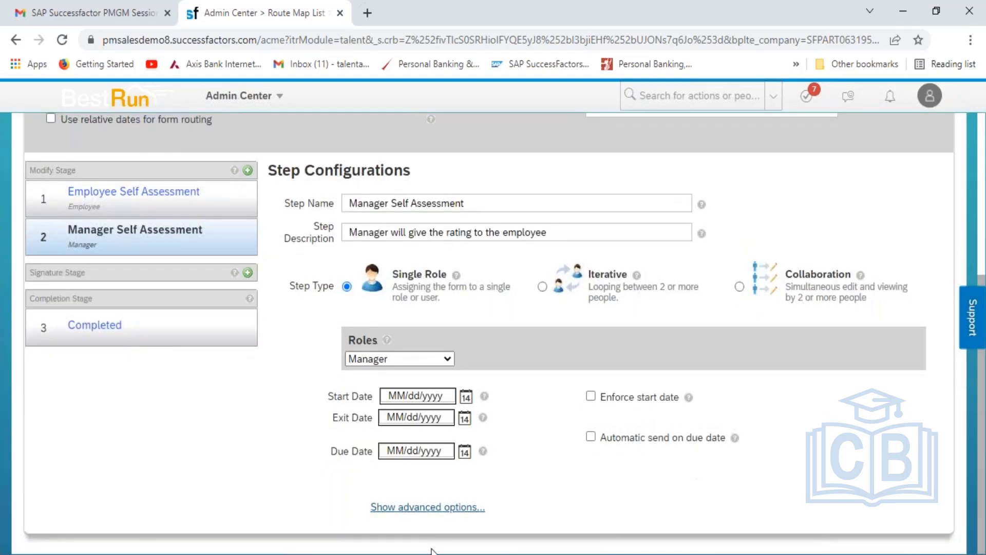
click(426, 508)
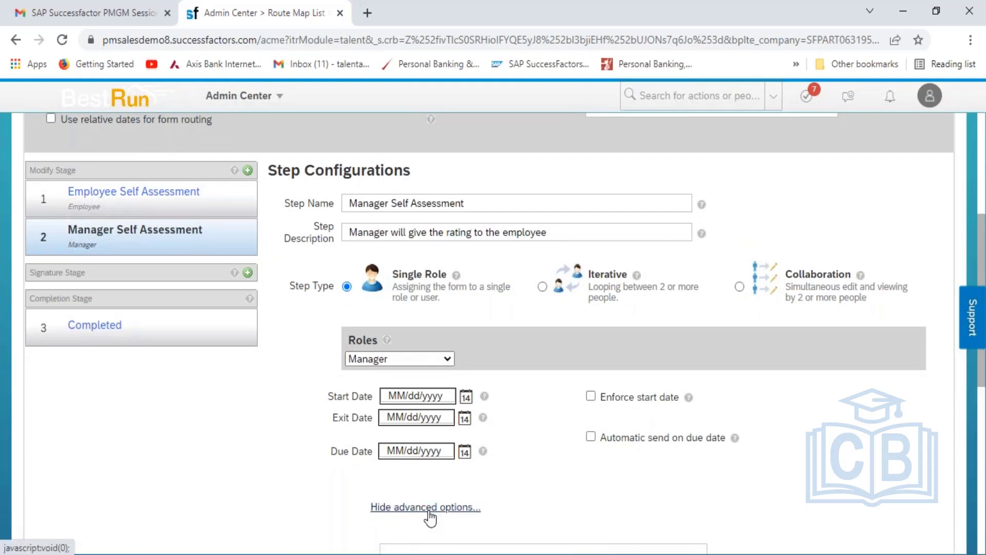
click(982, 449)
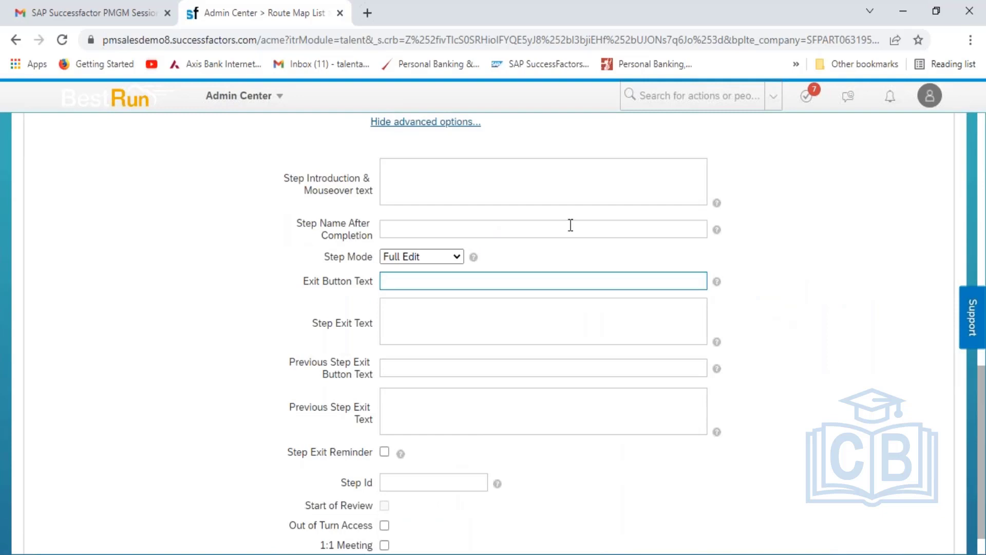
click(402, 177)
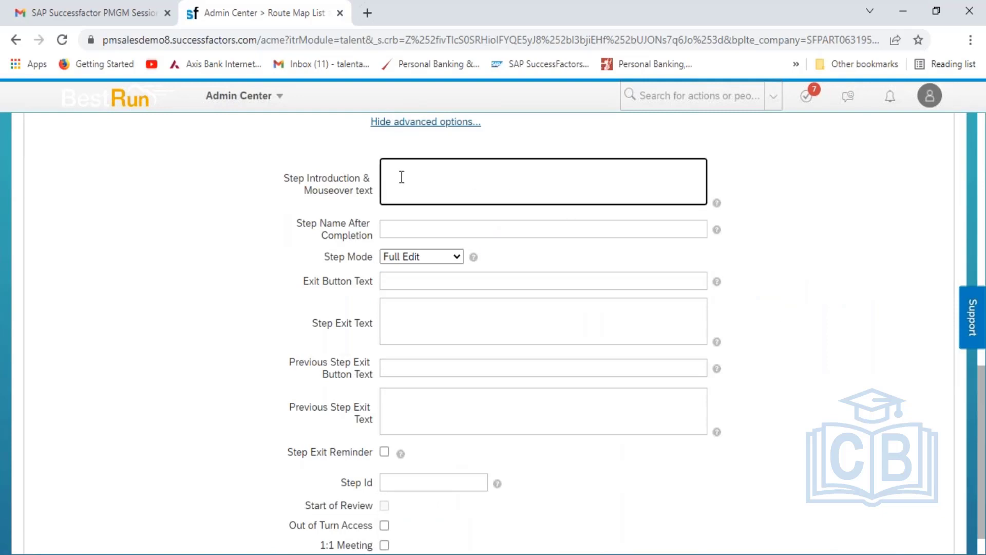
key(ctrl+v)
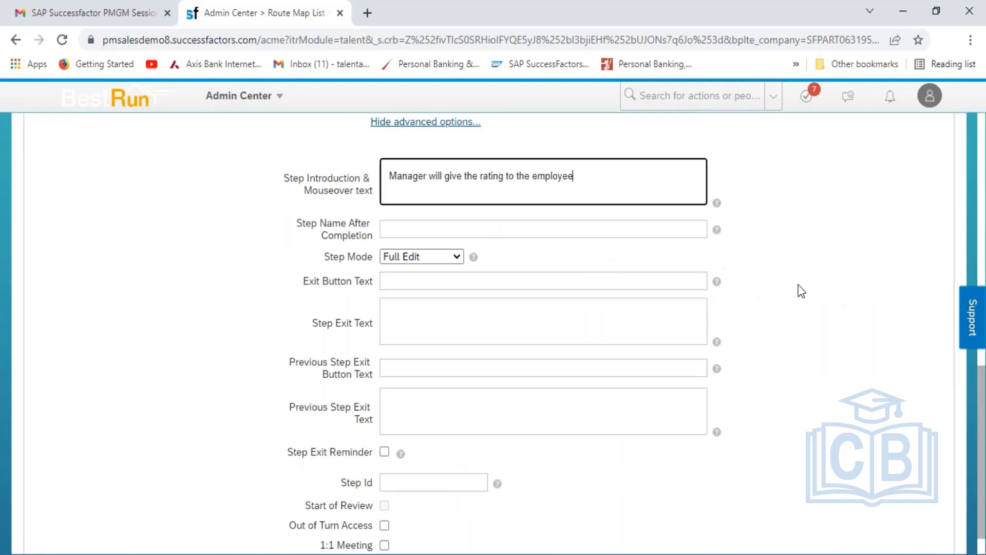
click(806, 296)
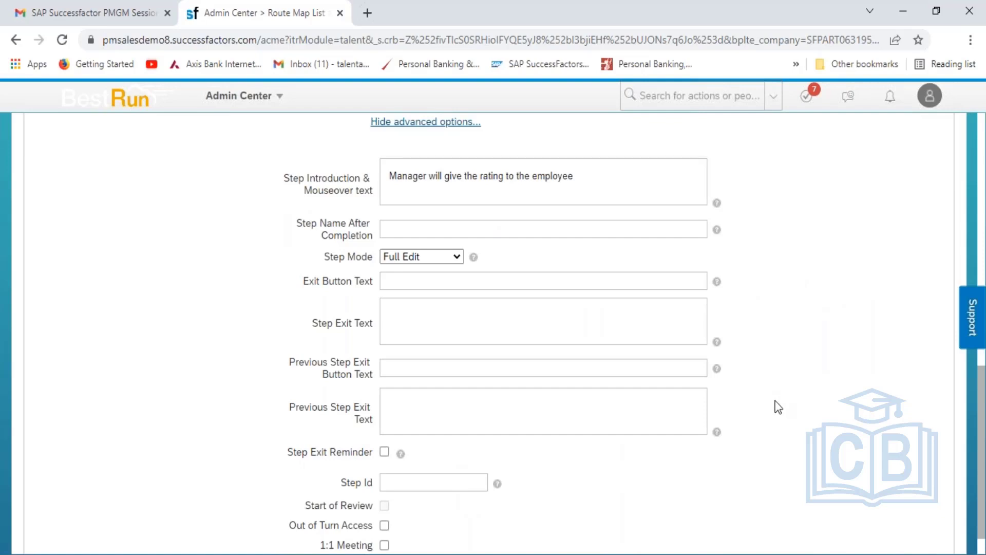
- Set the Manager Self Assessment step's Step Id to 2 and enable Out of Turn Access
click(401, 485)
text(2)
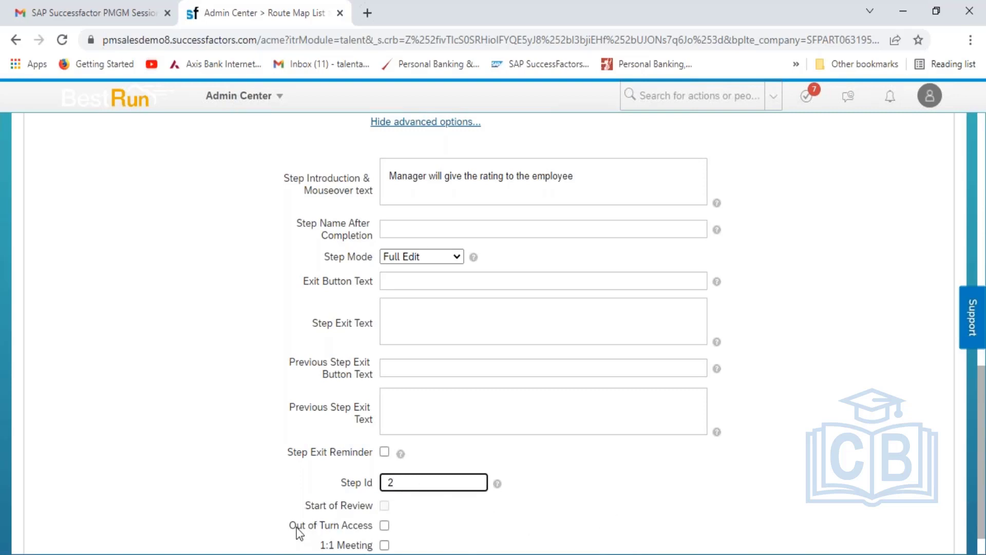
click(384, 525)
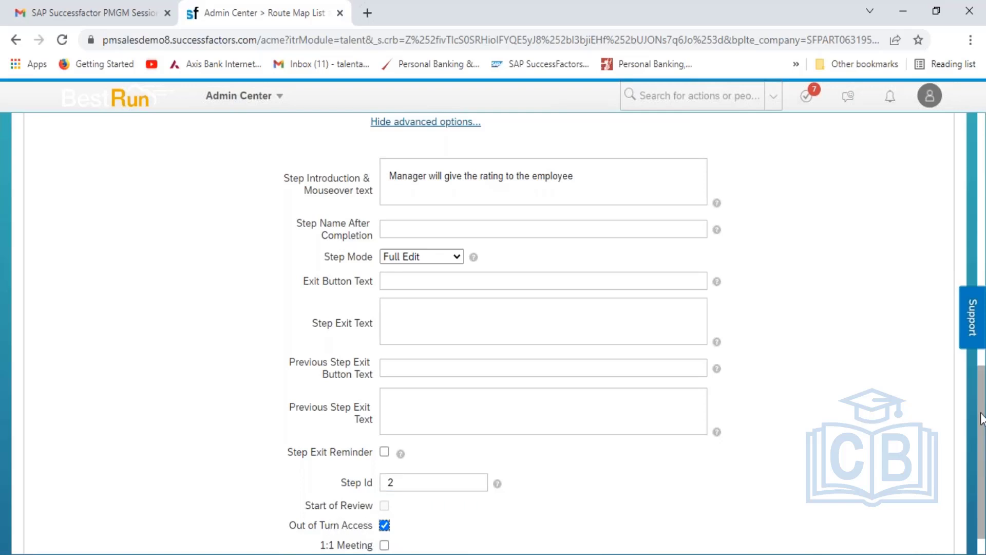
- Add a third step named 1-1 Discussion to the Modify Stage
drag(979, 375, 984, 203)
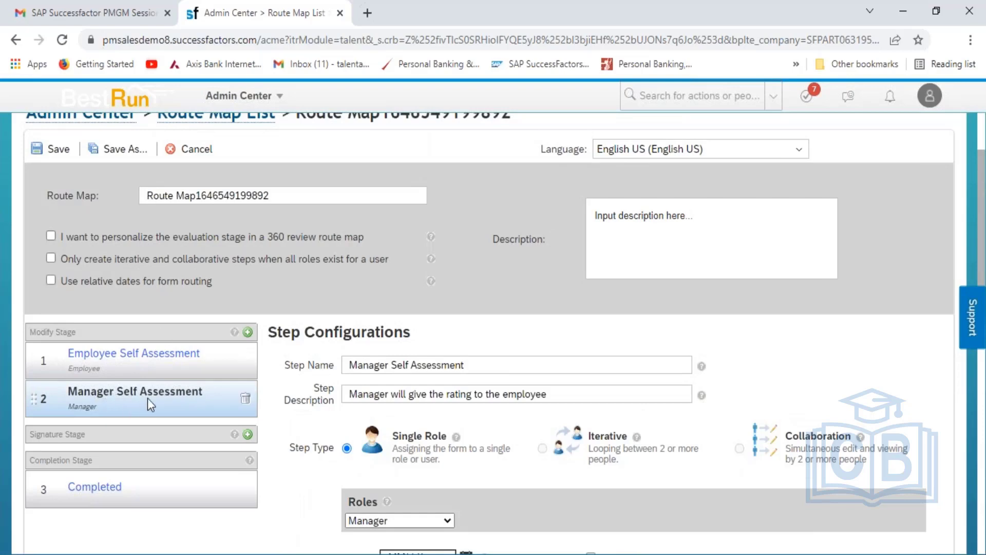
click(247, 332)
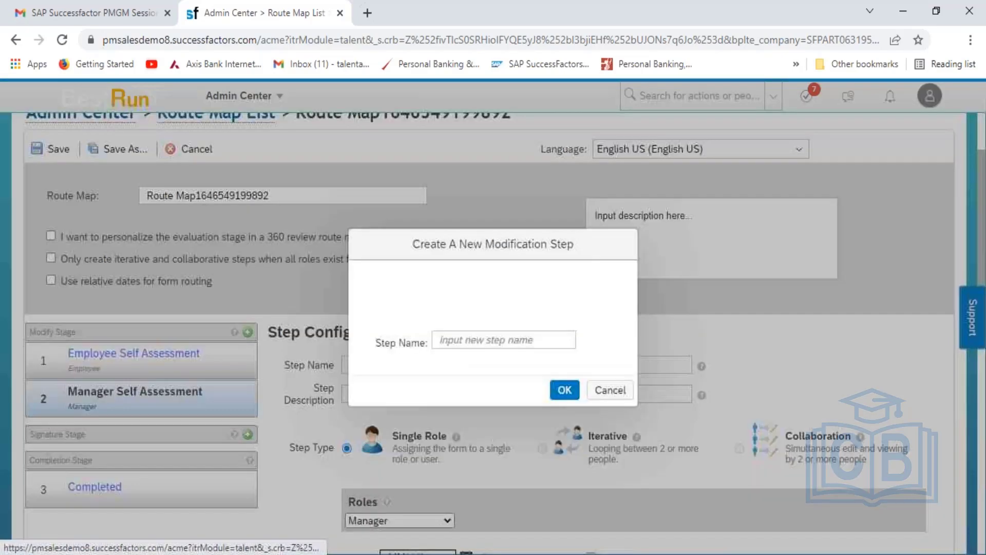
click(473, 343)
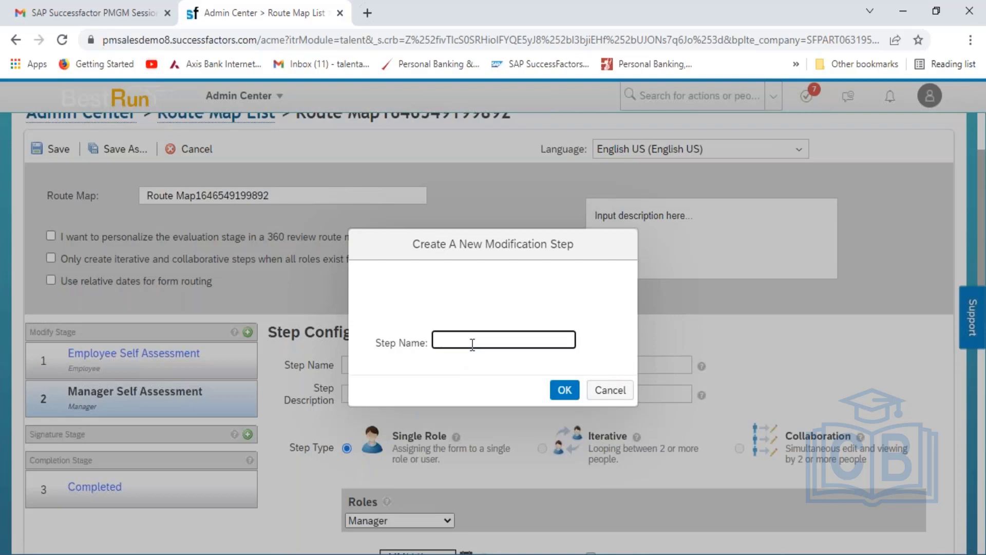
text(1-1 Discussion)
click(563, 391)
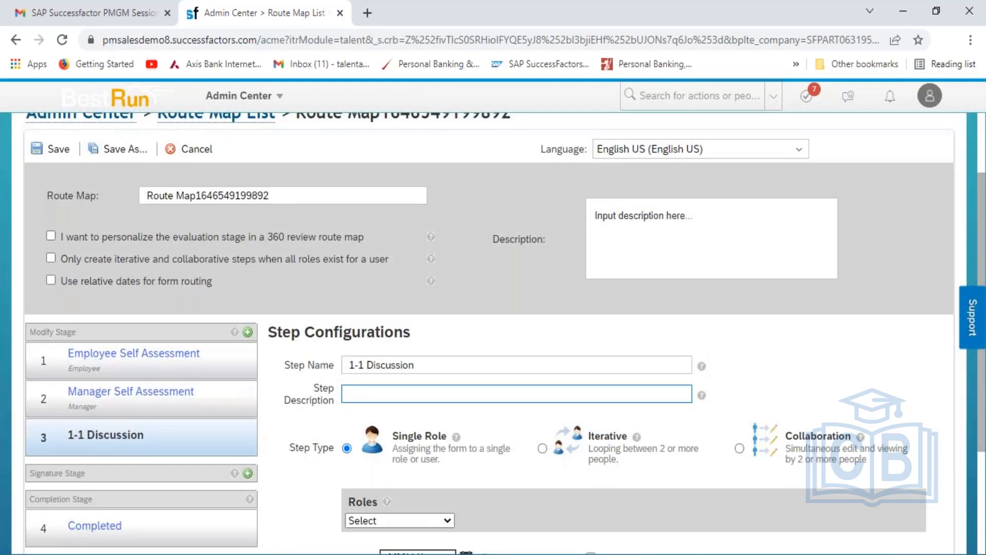
- Switch to the ITM_6th Batch workbook in Excel and enter "Employee and Manager will have 1-1 discussion" in cell D61
click(394, 395)
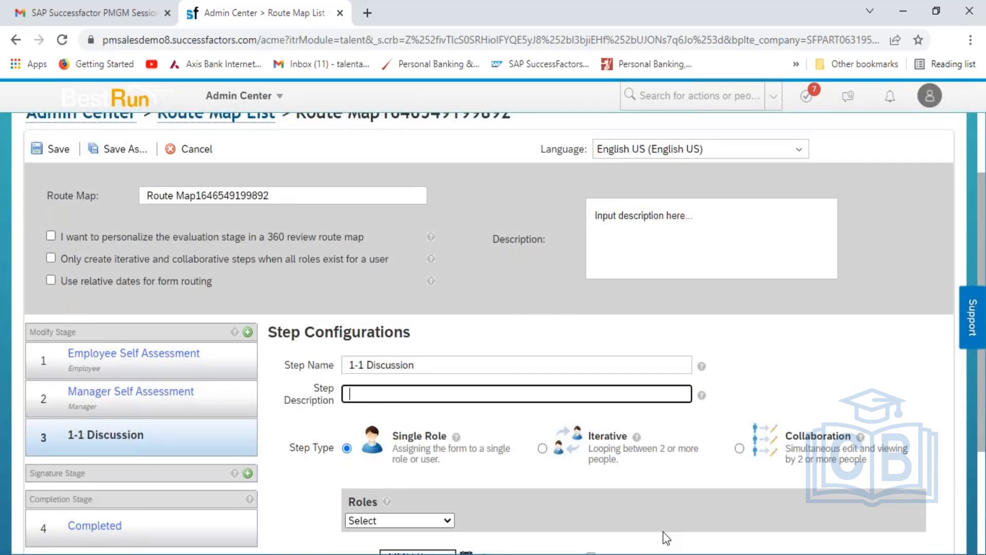
click(318, 554)
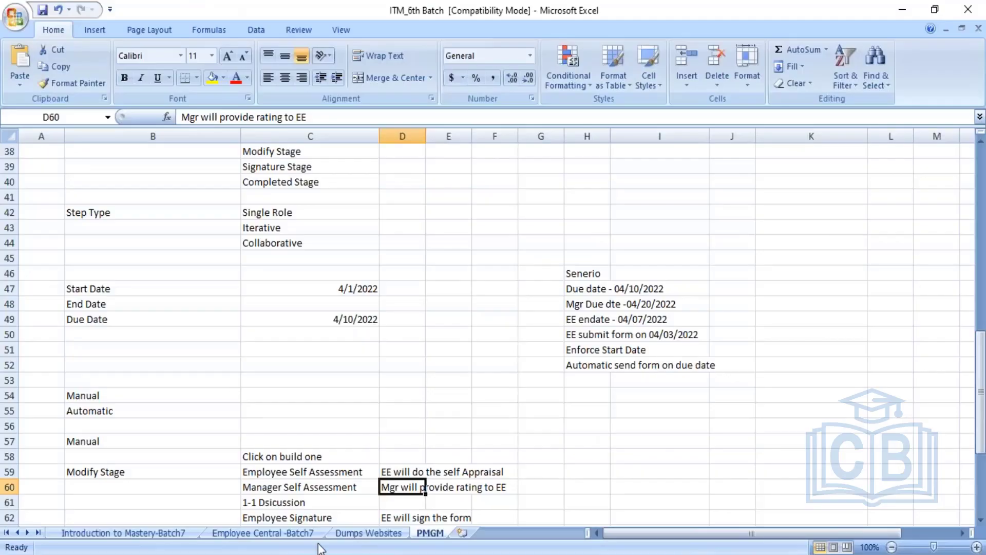
click(274, 503)
click(398, 505)
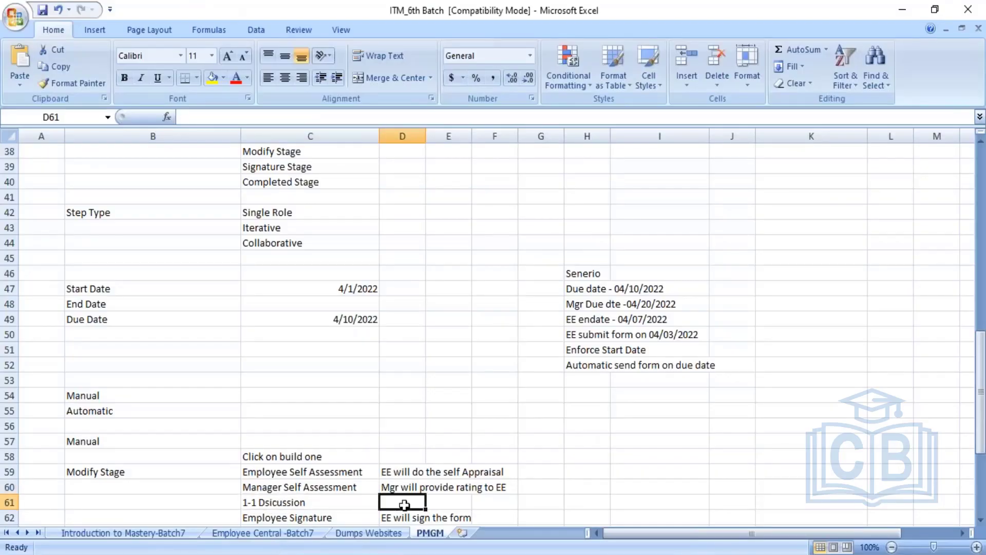
text(Emplou)
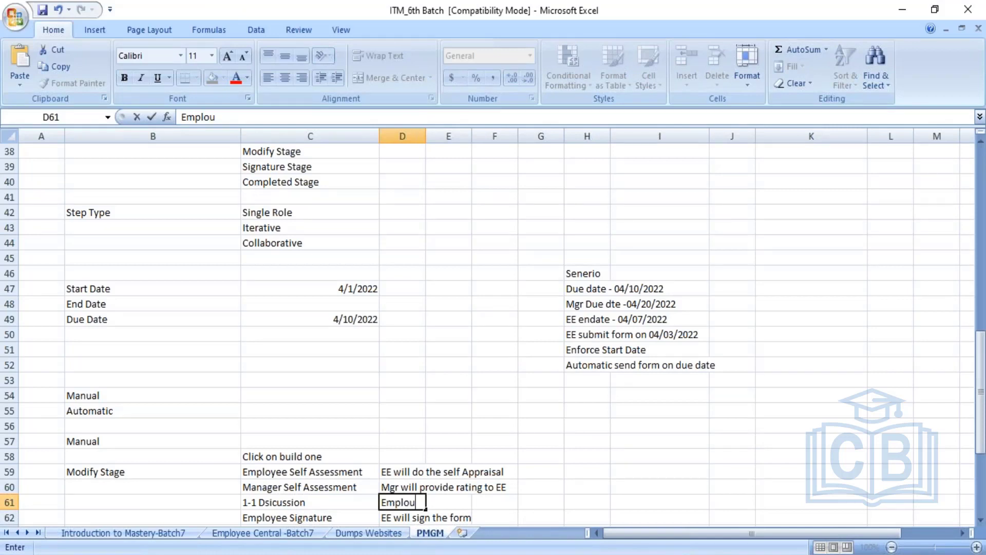
text(e)
key(BackSpace)
key(BackSpace)
text(yee and Manager)
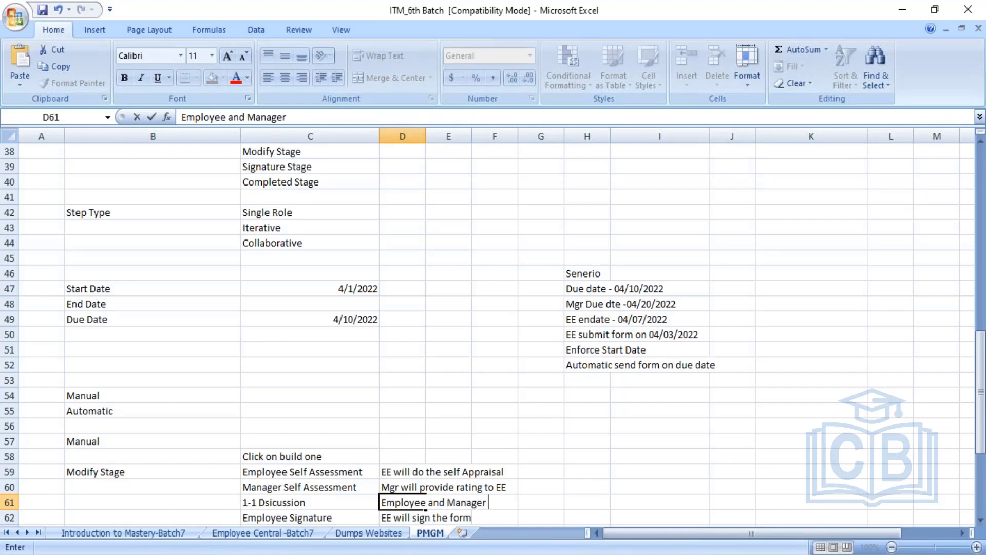
text( will hace)
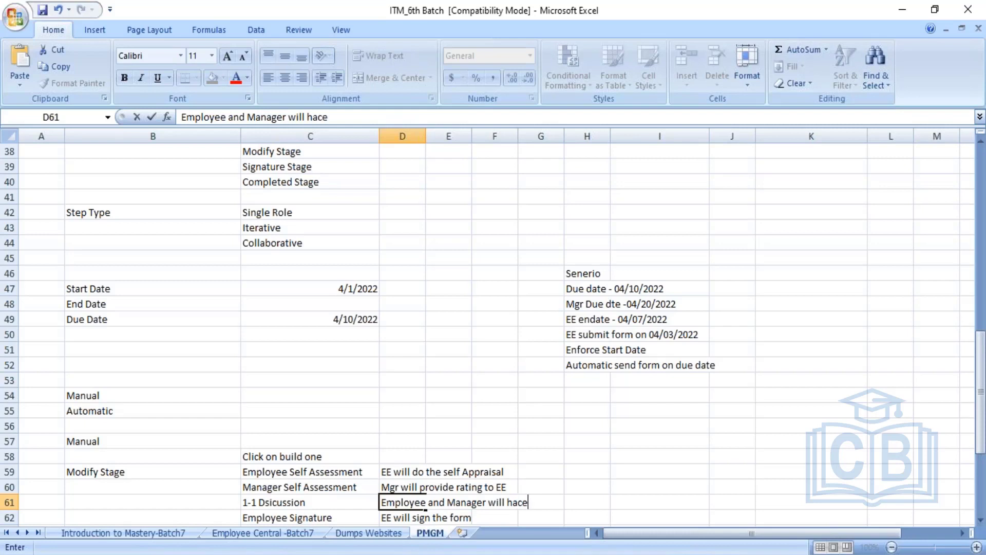
key(BackSpace)
key(BackSpace)
text(ve 1-1 discussion)
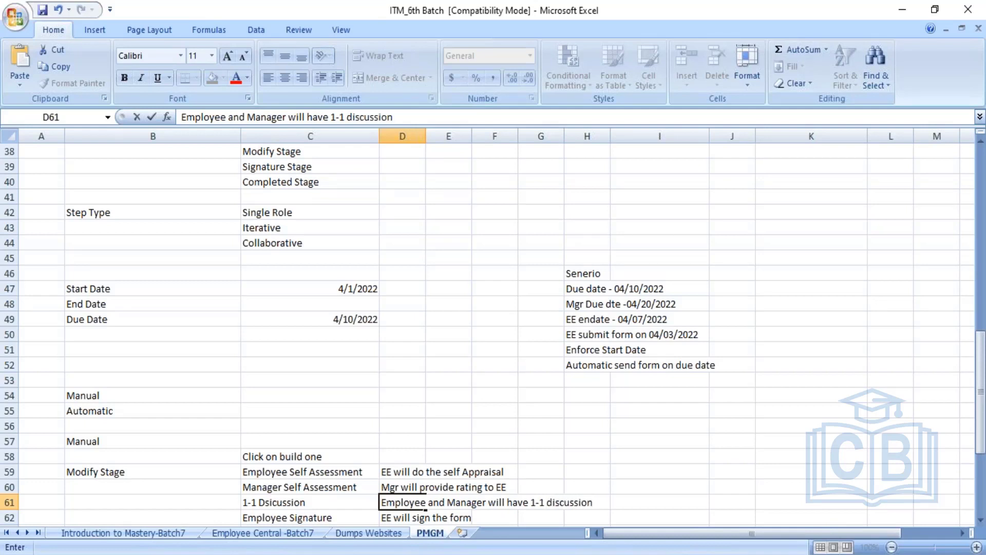
click(673, 508)
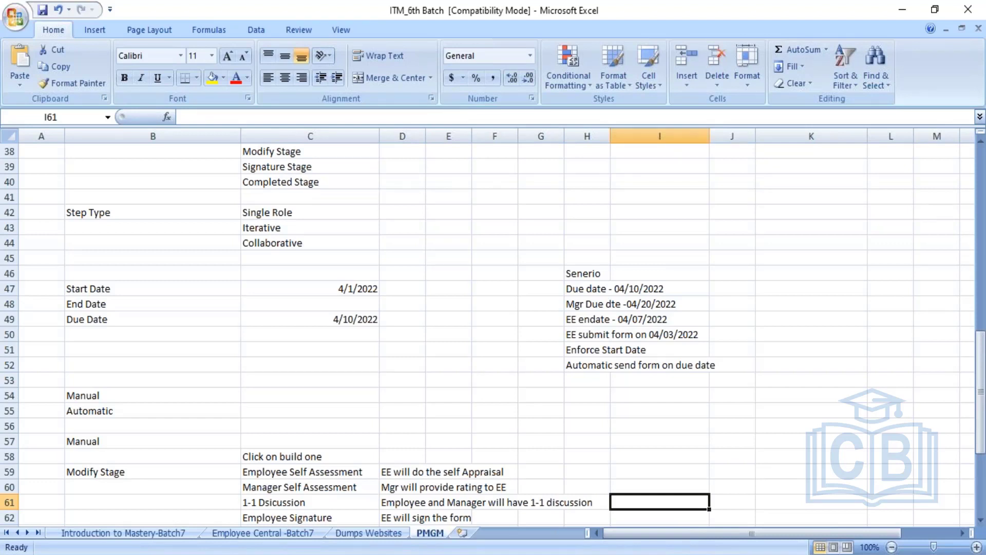
- Switch back to Chrome and set the 1-1 Discussion step description to "Employee and Manager will have 1-1 discussion."
click(695, 554)
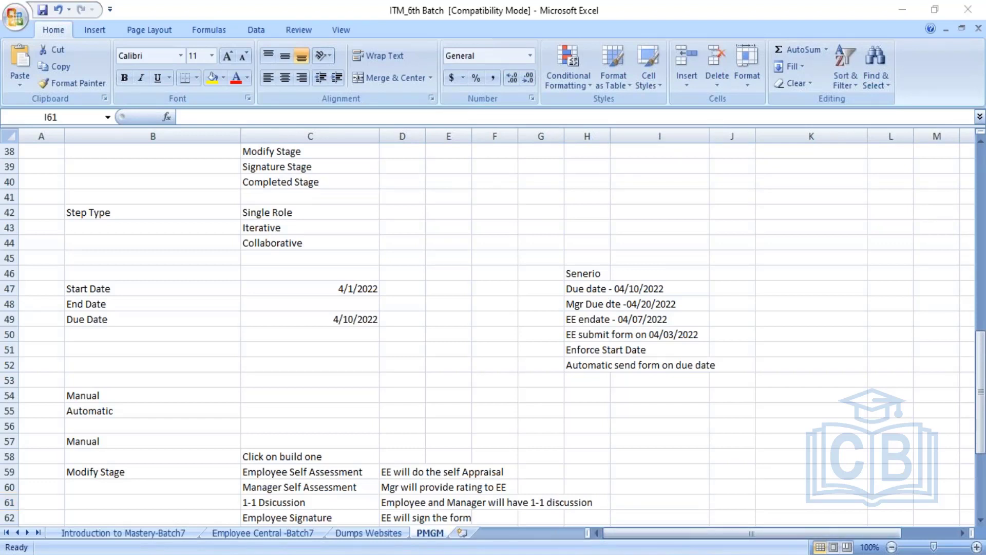
click(399, 389)
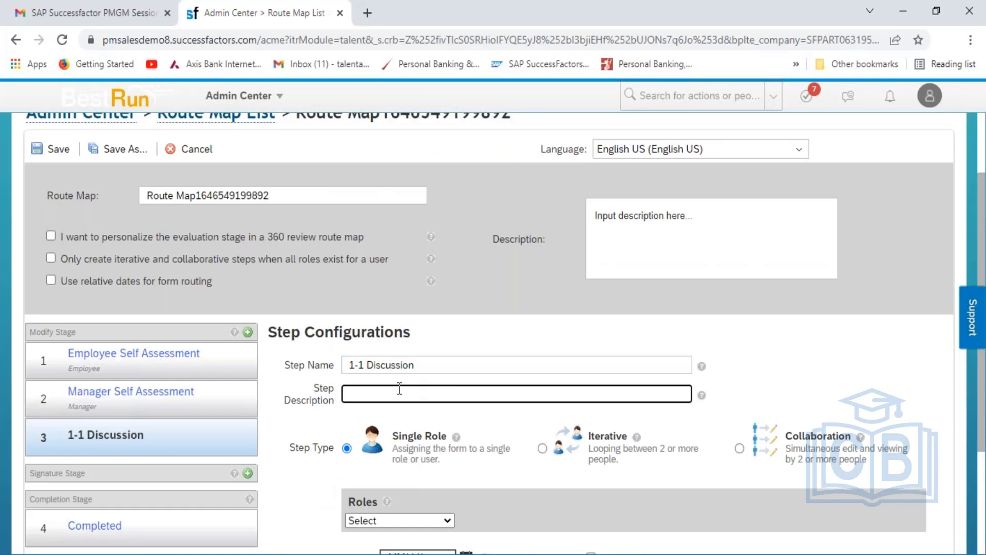
text(Employee and Manager)
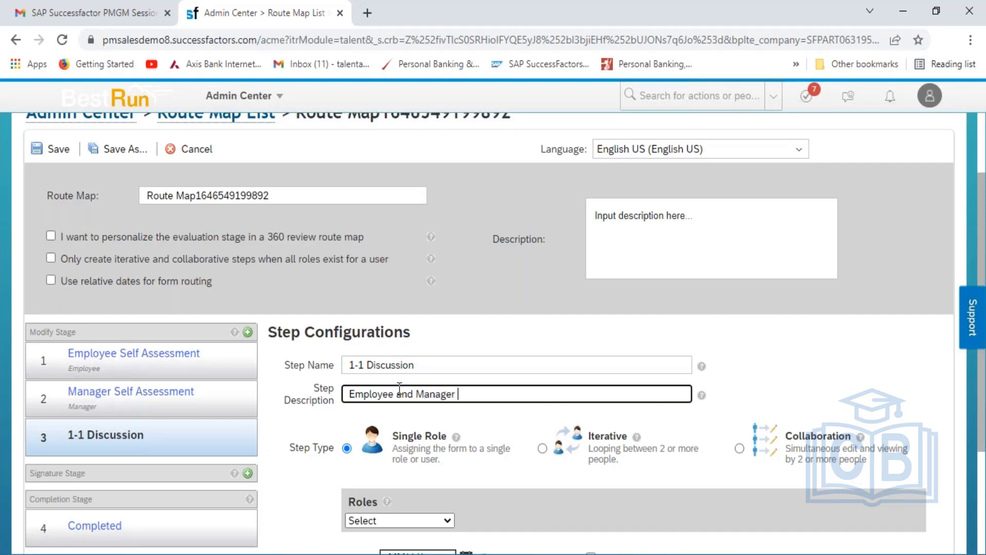
text( will have 1-1 discussion)
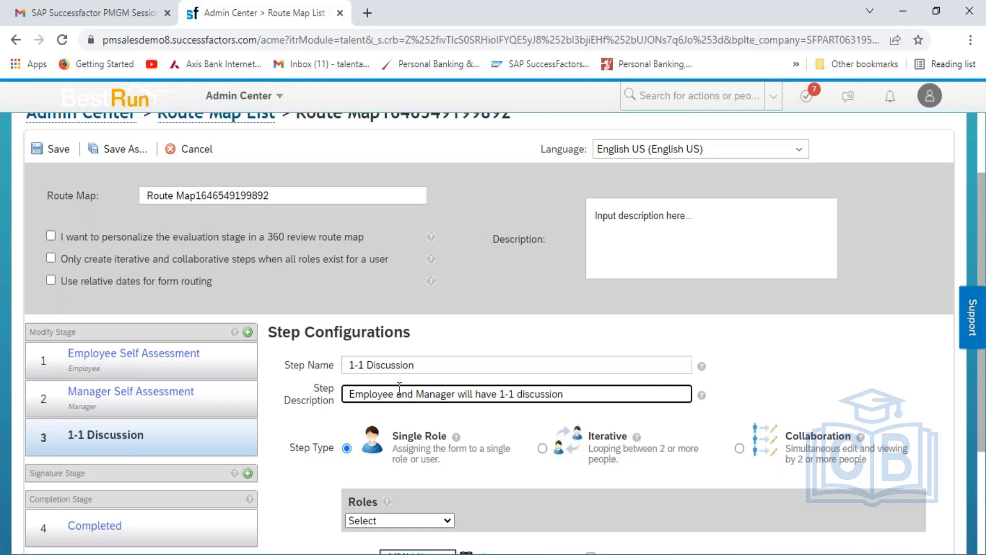
text(.)
- Select and copy the full description text of the 1-1 Discussion step
key(shift+Left)
key(shift+Left)
key(shift+Left)
key(shift+Left)
key(shift+Left)
key(shift+Left)
key(shift+Left)
key(shift+Left)
key(shift+Left)
key(shift+Left)
key(shift+Left)
key(shift+Left)
key(shift+Left)
key(shift+Left)
key(shift+Left)
key(shift+Left)
key(shift+Left)
key(shift+Left)
key(shift+Left)
key(shift+Left)
key(ctrl+c)
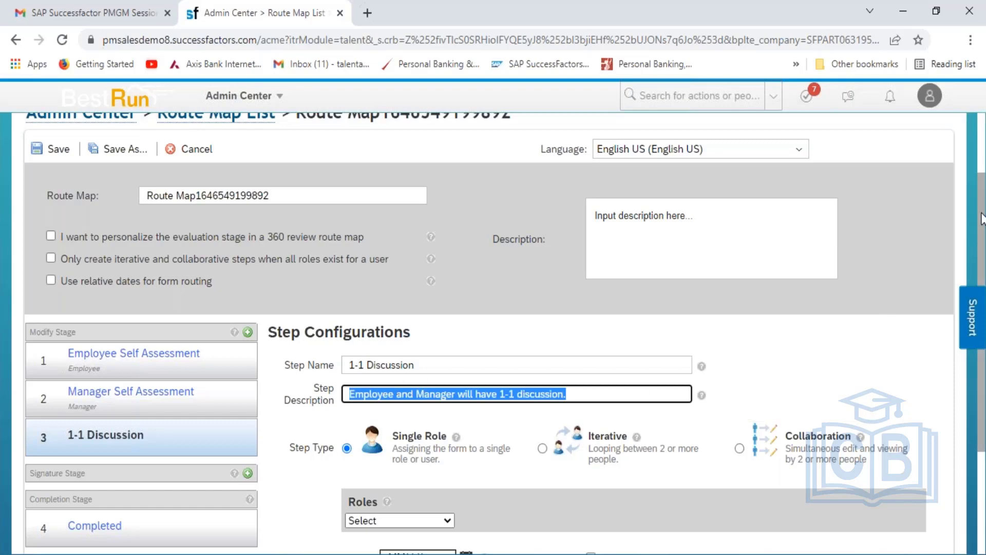
- Assign the Manager role to the single-role 1-1 Discussion step
scroll(976, 262, down, 3)
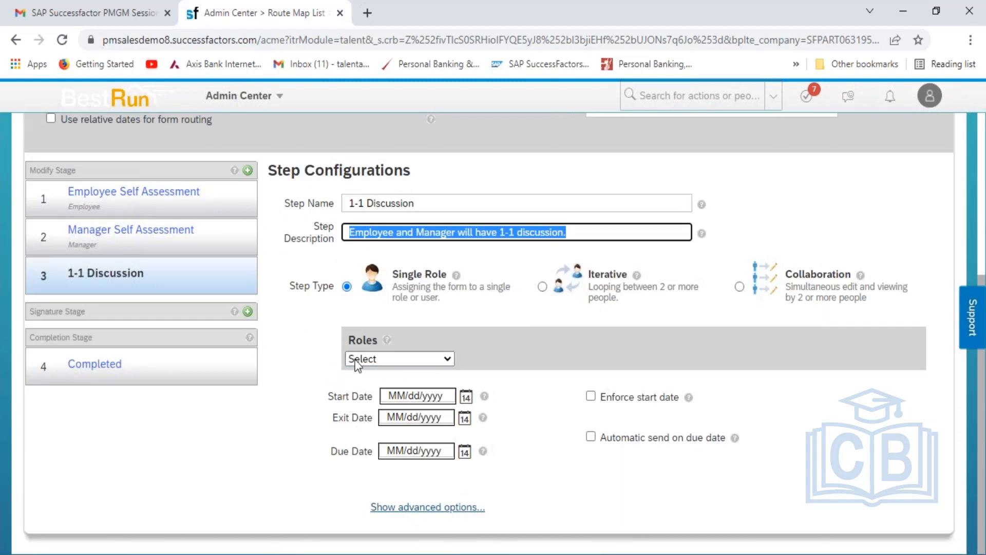
click(447, 357)
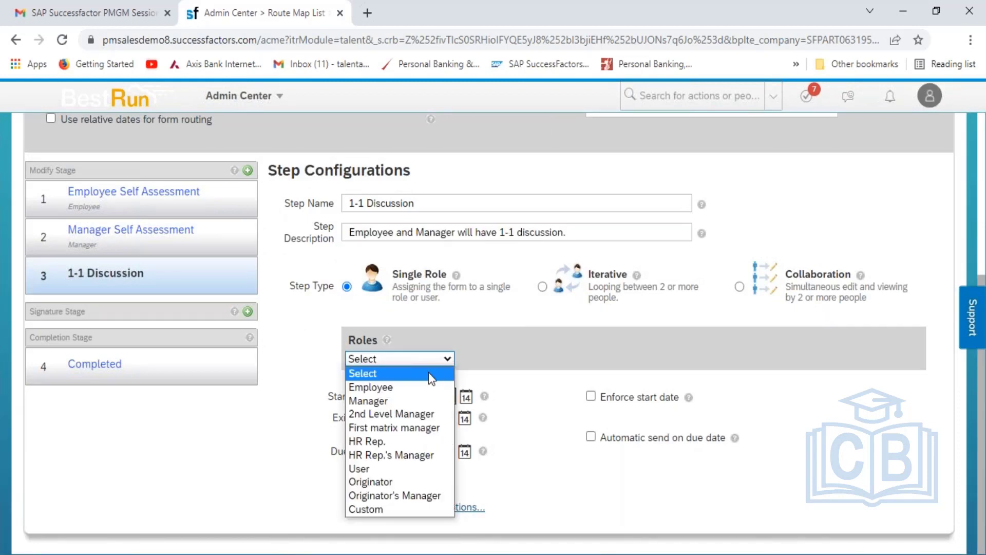
click(401, 400)
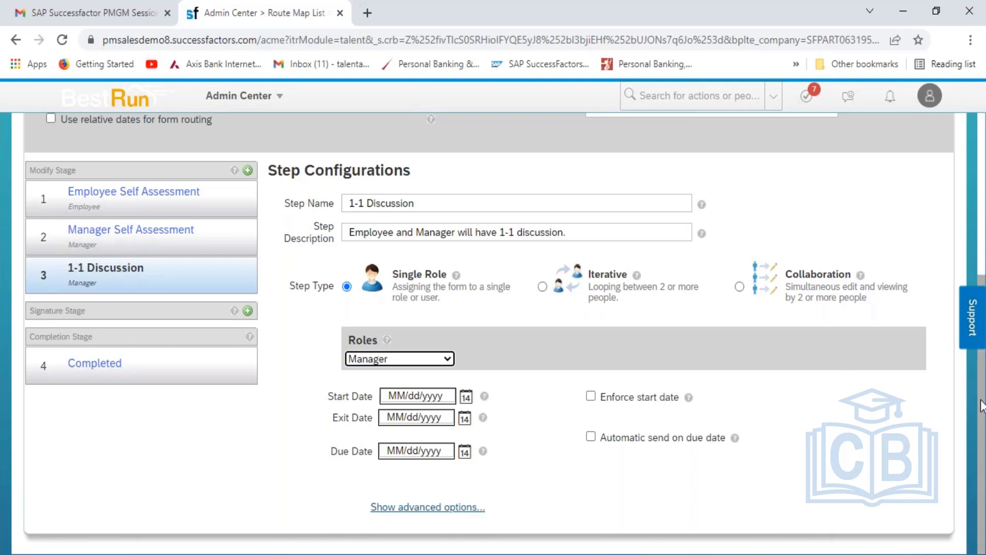
- Show the advanced options of 1-1 Discussion and paste the copied description as its Step Introduction & Mouseover text
click(441, 513)
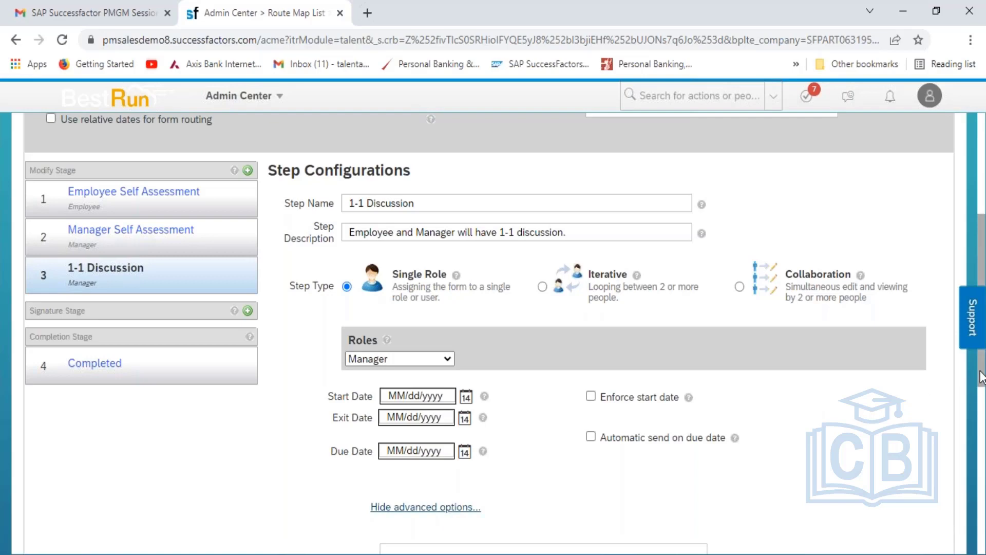
drag(981, 378, 981, 501)
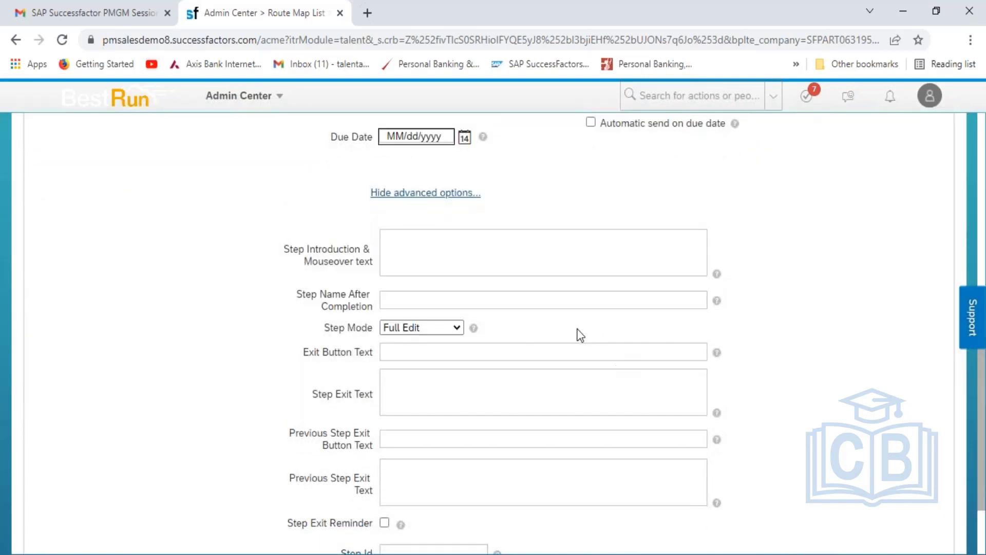
click(430, 247)
key(ctrl+v)
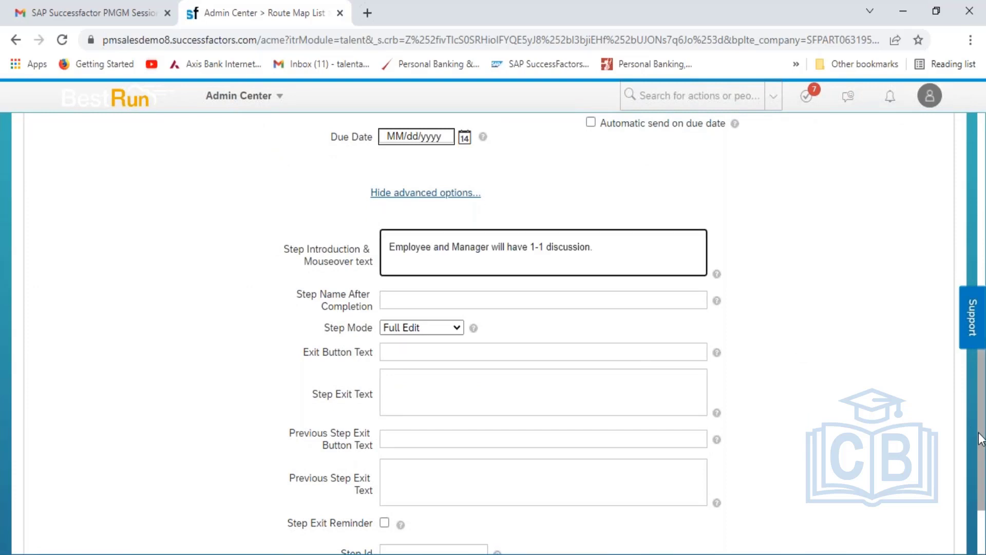
- Set the Step Id of the 1-1 Discussion step to 3
scroll(980, 458, down, 2)
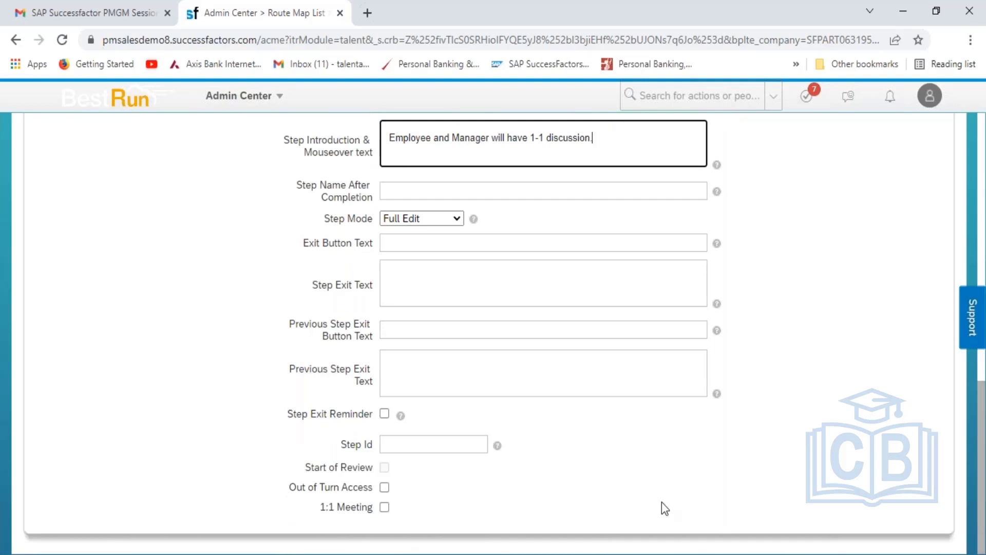
click(402, 446)
text(3)
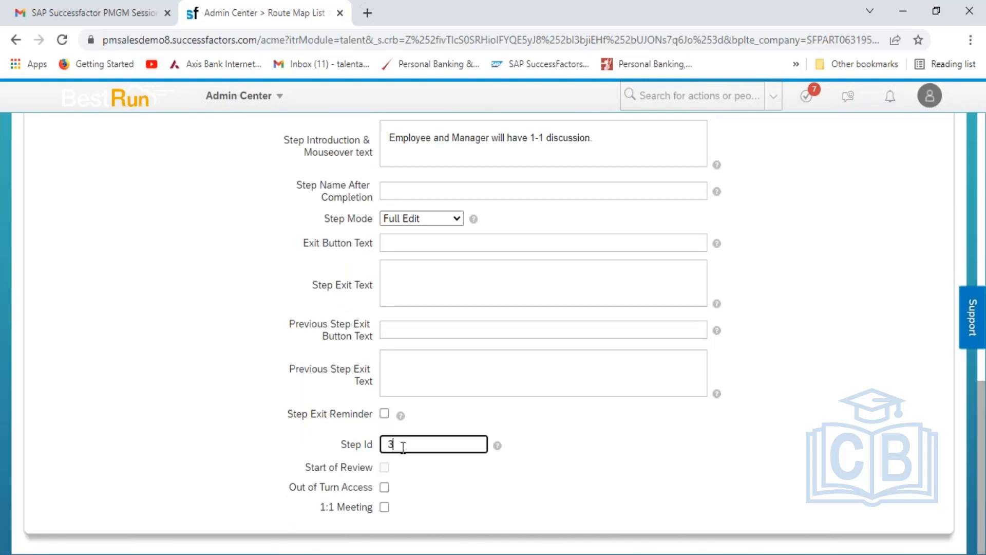
- Enable the 1:1 Meeting option for the 1-1 Discussion step
click(385, 507)
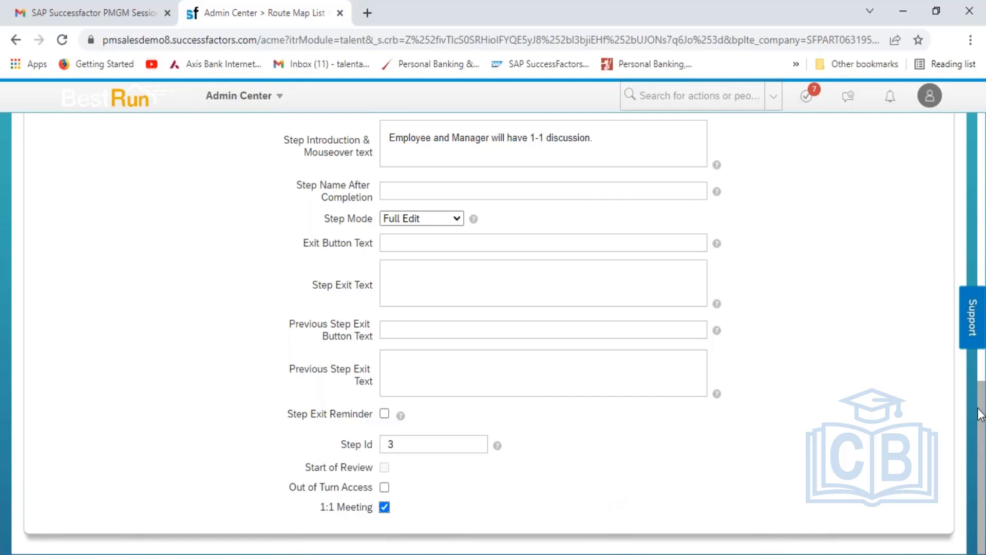
drag(978, 408, 971, 201)
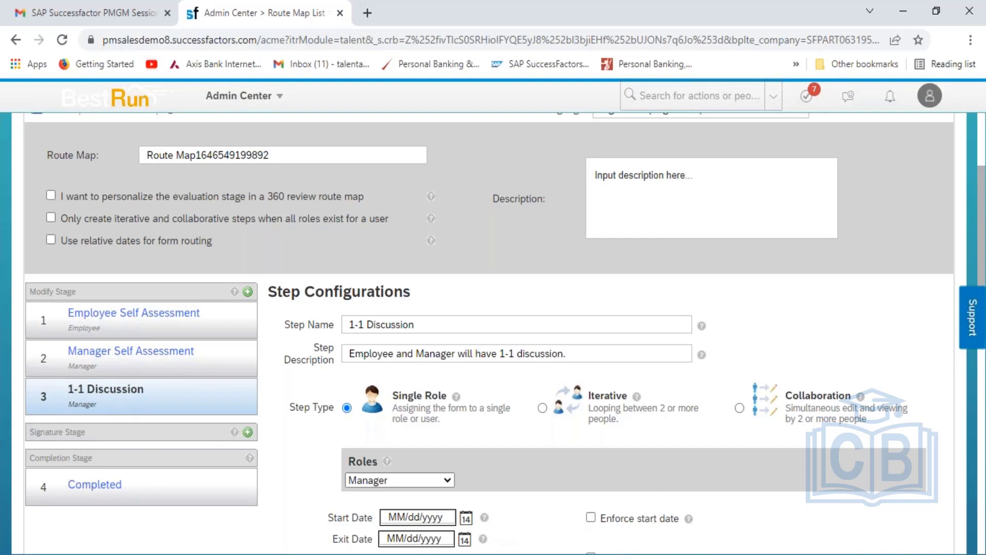
- Switch to the Excel notes and label the Employee Signature row as "Signature Stage" in cell B62
key(alt+Tab)
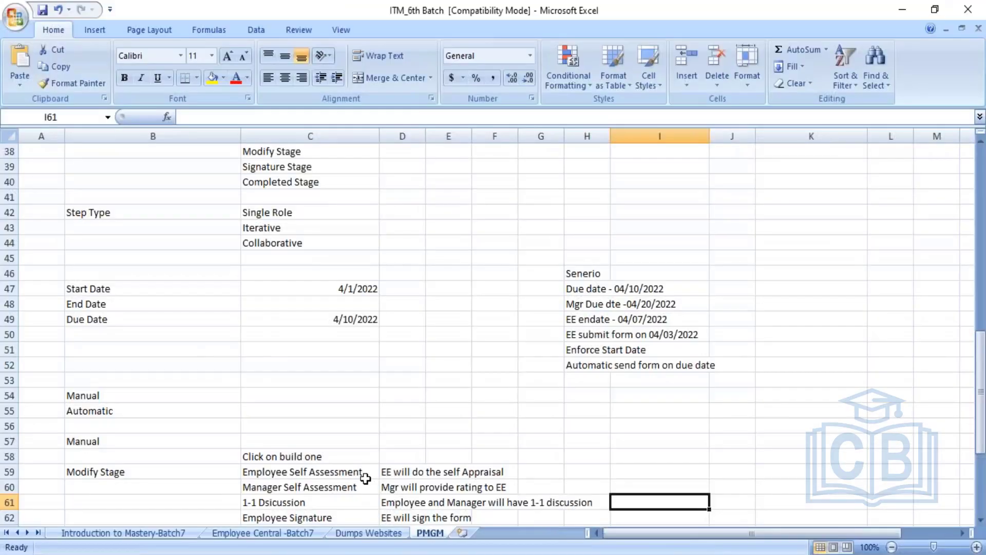
click(226, 486)
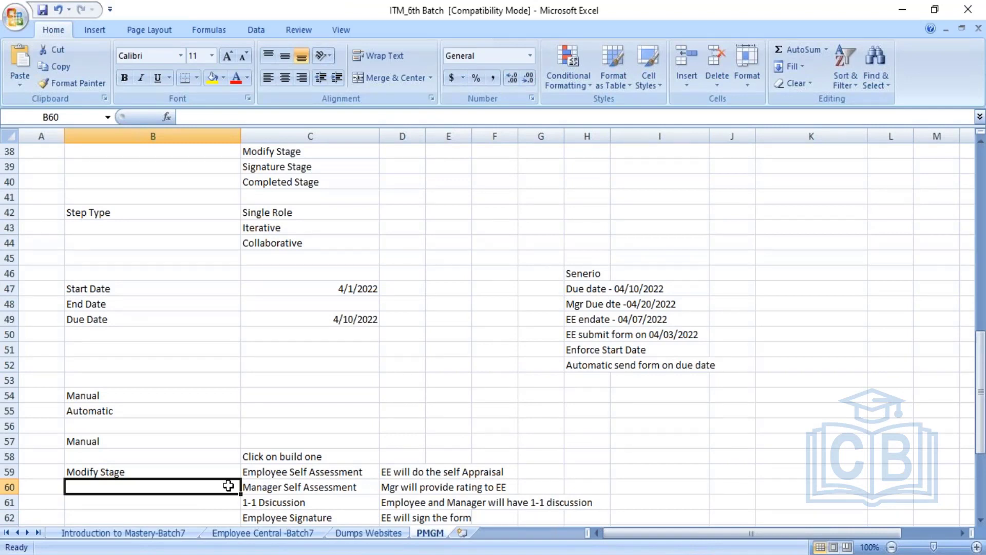
key(Down)
key(Down)
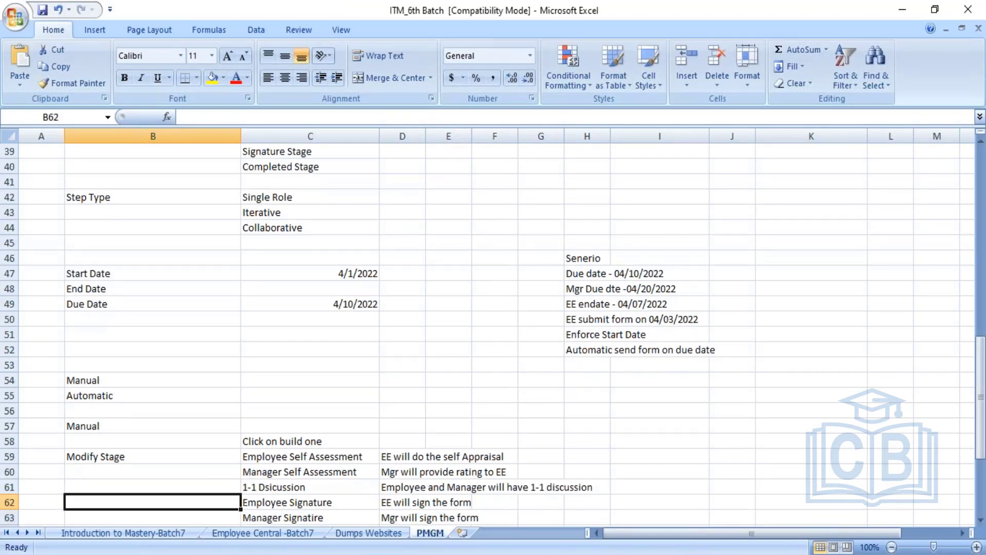
text(Signatu)
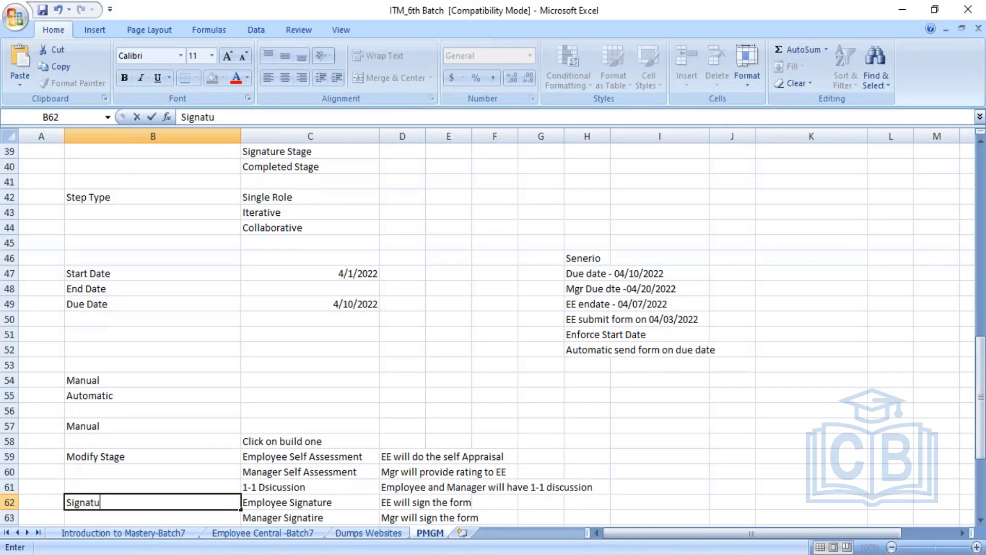
text(re Stage)
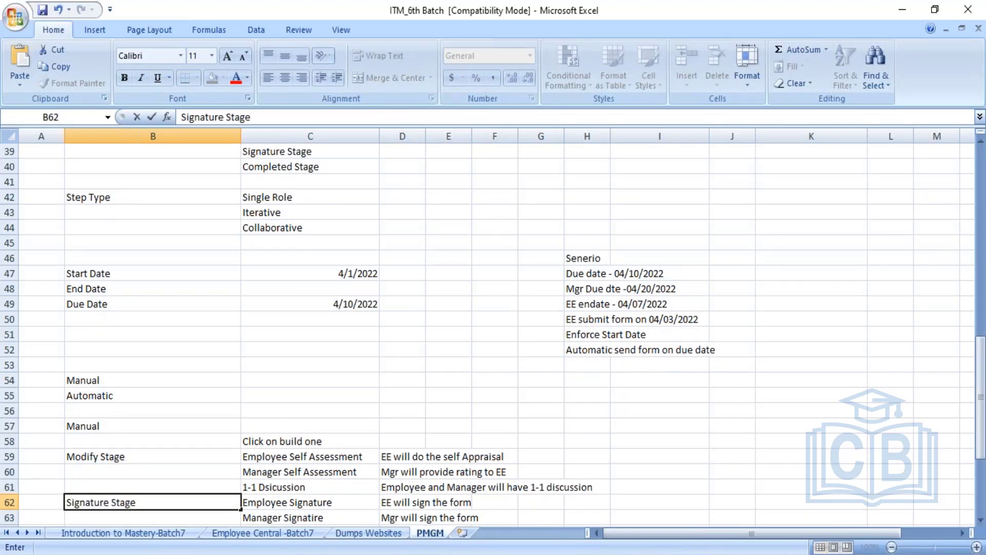
click(324, 502)
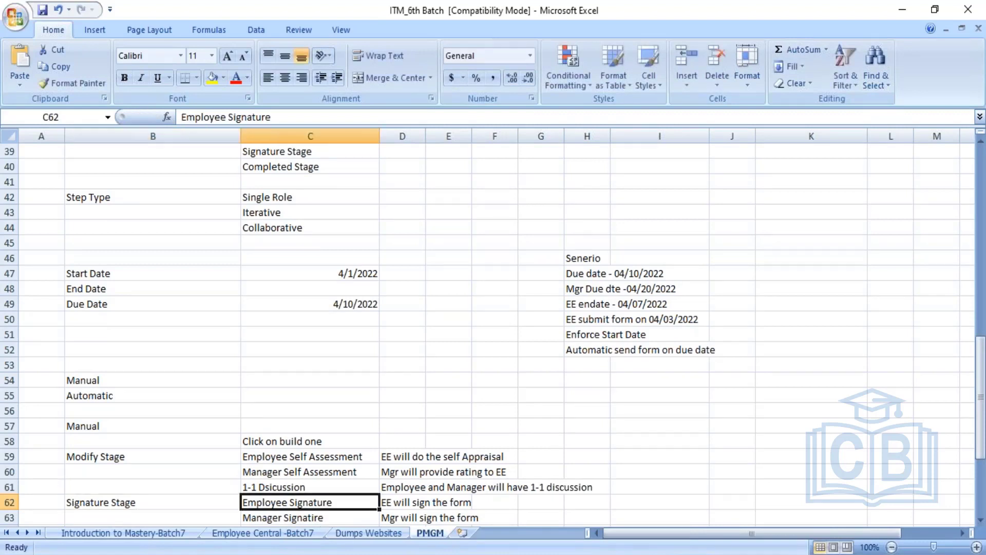
click(324, 518)
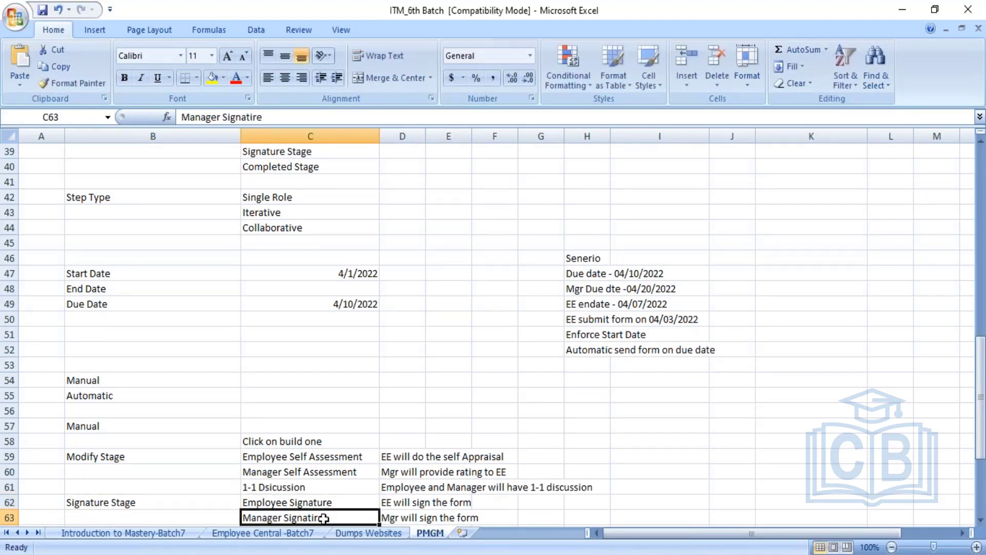
- Return to the route map in the browser and add a step named "Employee Signature" to the Signature Stage
click(465, 554)
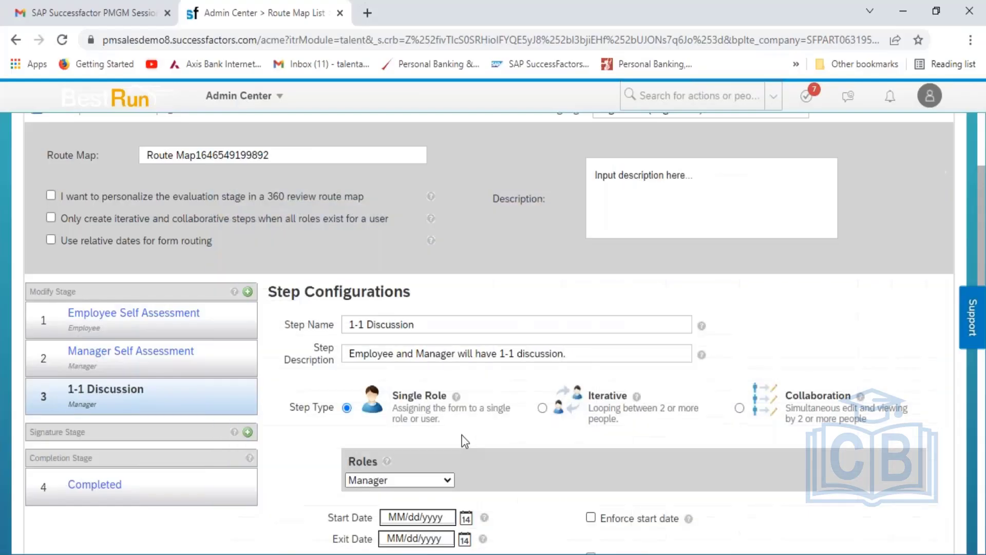
click(247, 433)
click(460, 335)
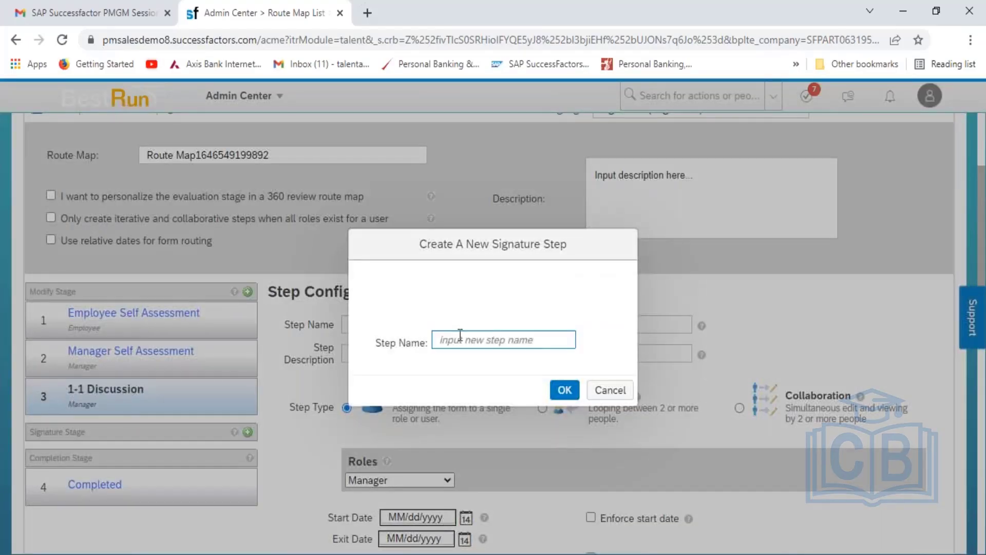
click(460, 335)
text(Em)
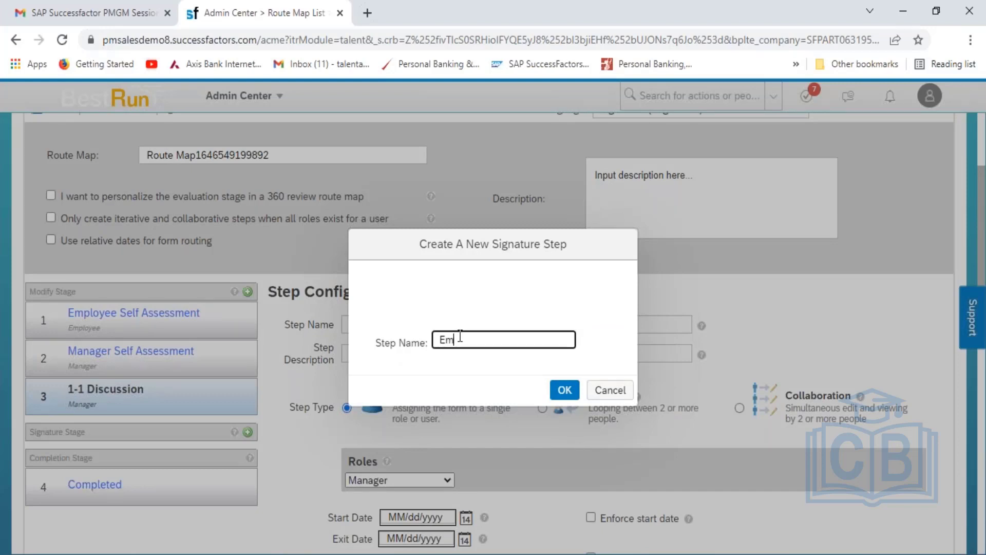
text(ployee)
text(Signature)
click(563, 391)
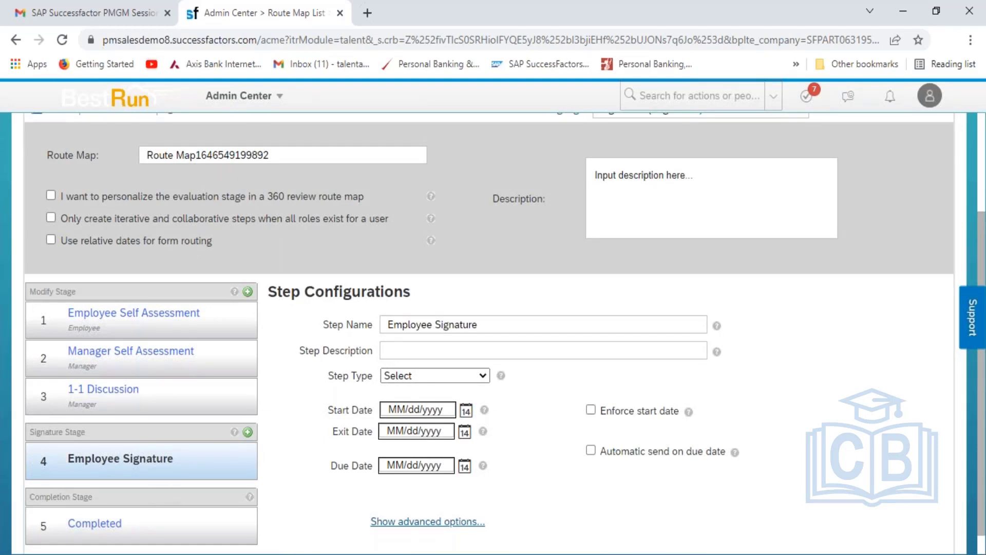
- Describe the Employee Signature step as "Employee will sign the form." and set its step type to Employee
key(alt+Tab)
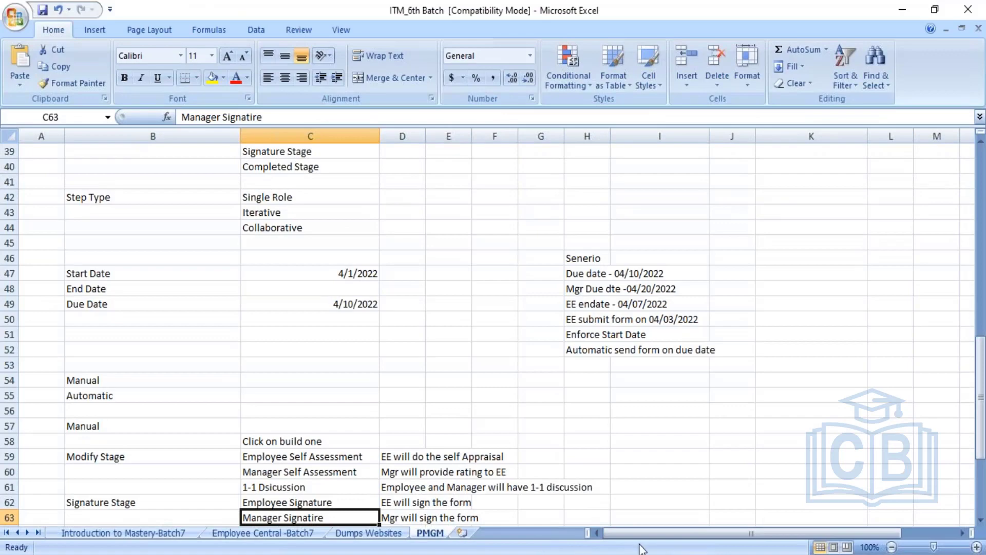
key(alt+Tab)
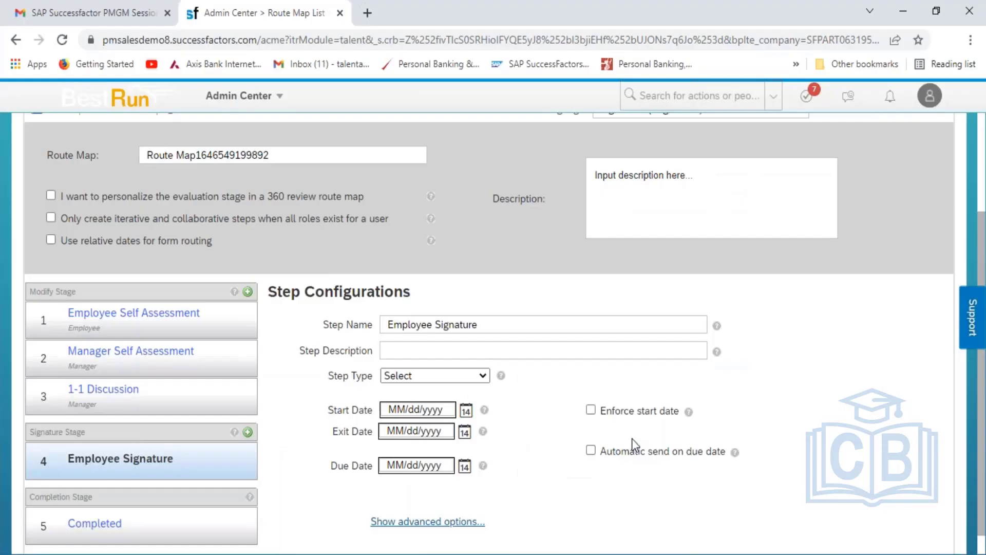
click(473, 348)
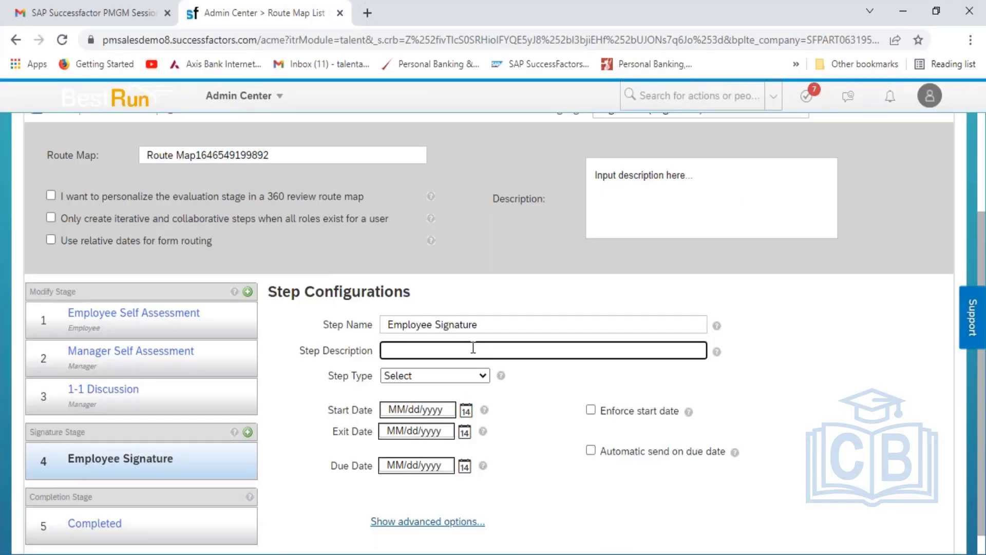
text(Employee will sign the form)
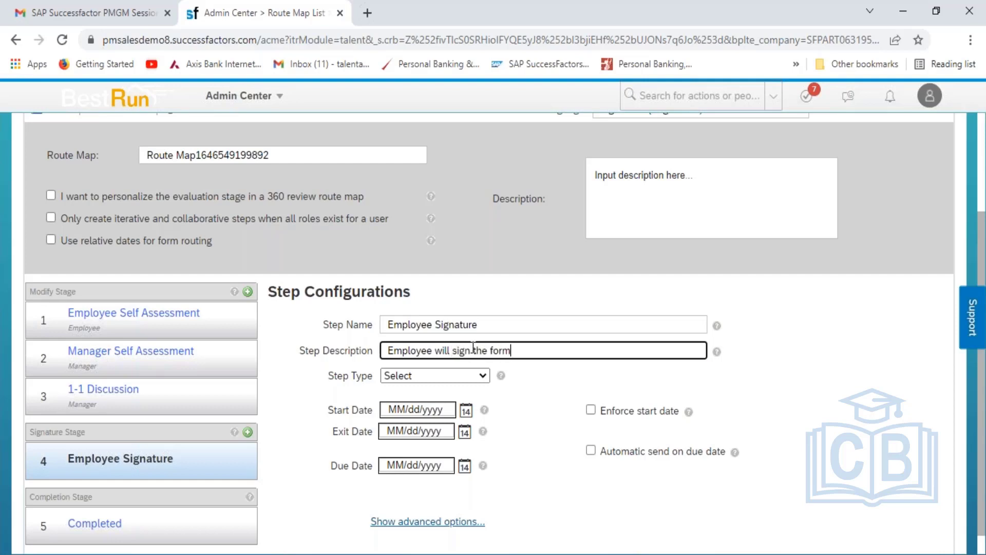
text(.)
click(484, 377)
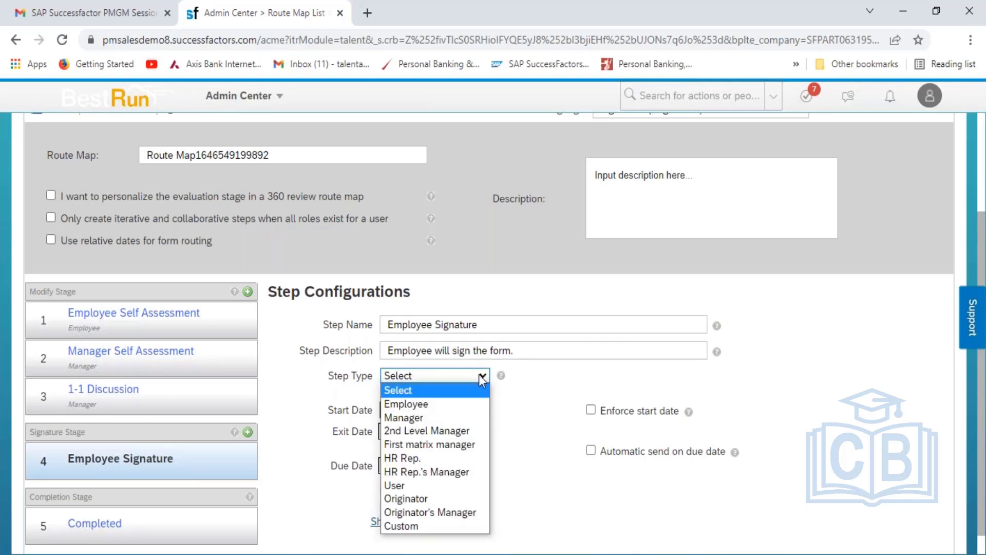
click(453, 404)
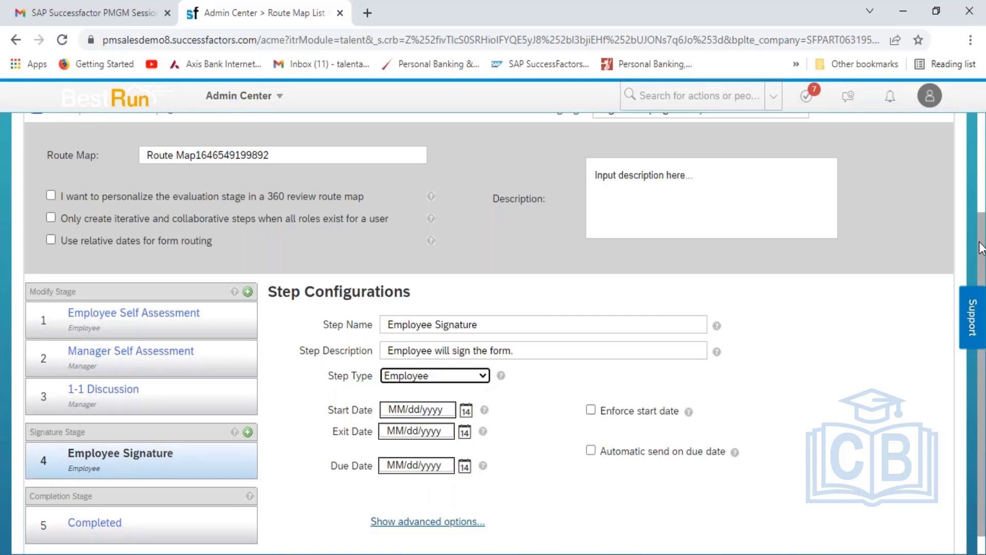
- Show the advanced options of Employee Signature and enter "Employee will sign the form" as its Step Introduction & Mouseover text
scroll(513, 360, down, 1)
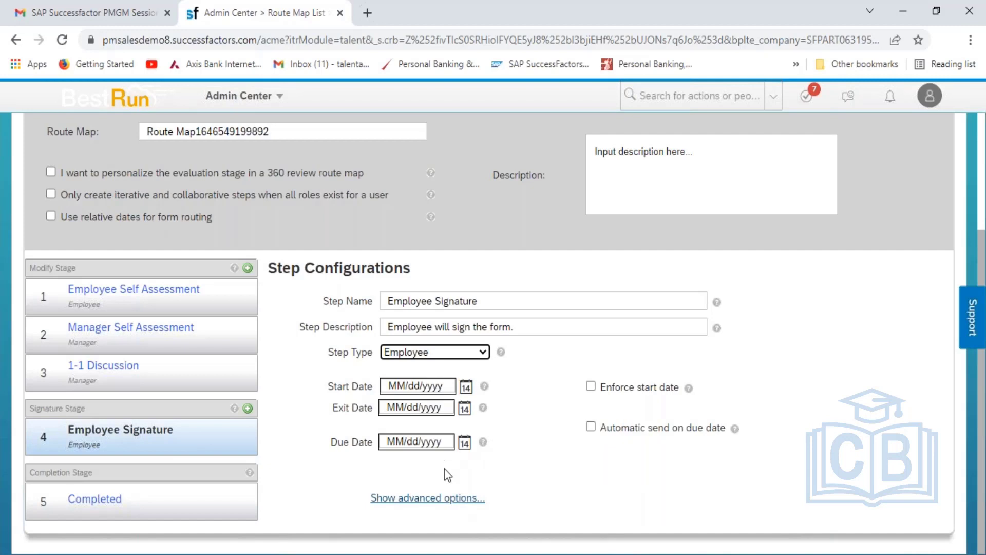
click(445, 498)
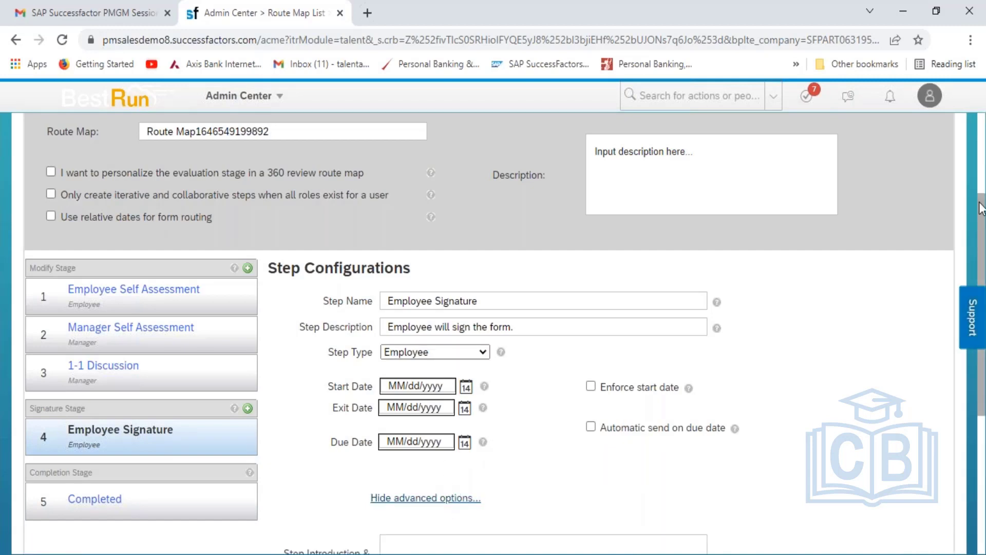
scroll(981, 208, down, 4)
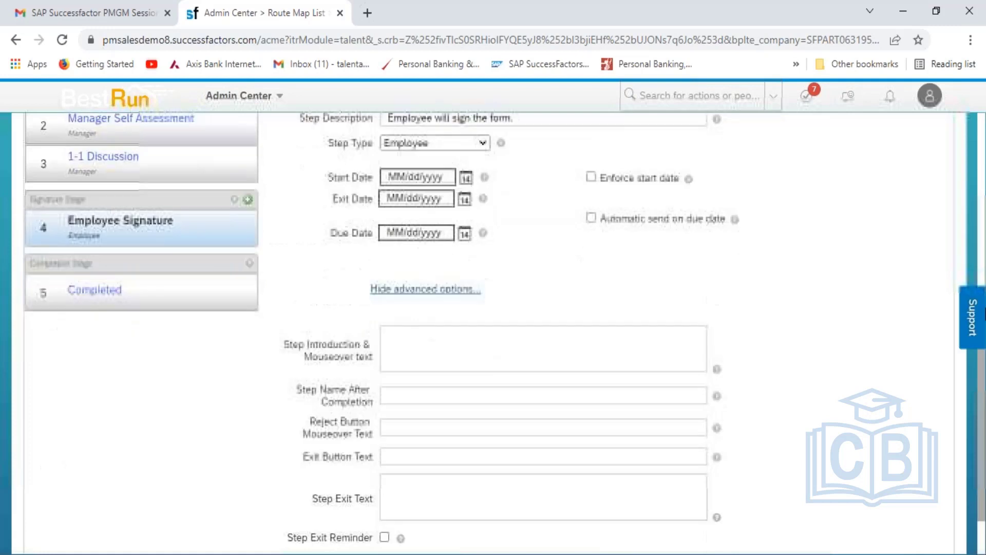
click(443, 342)
text(E)
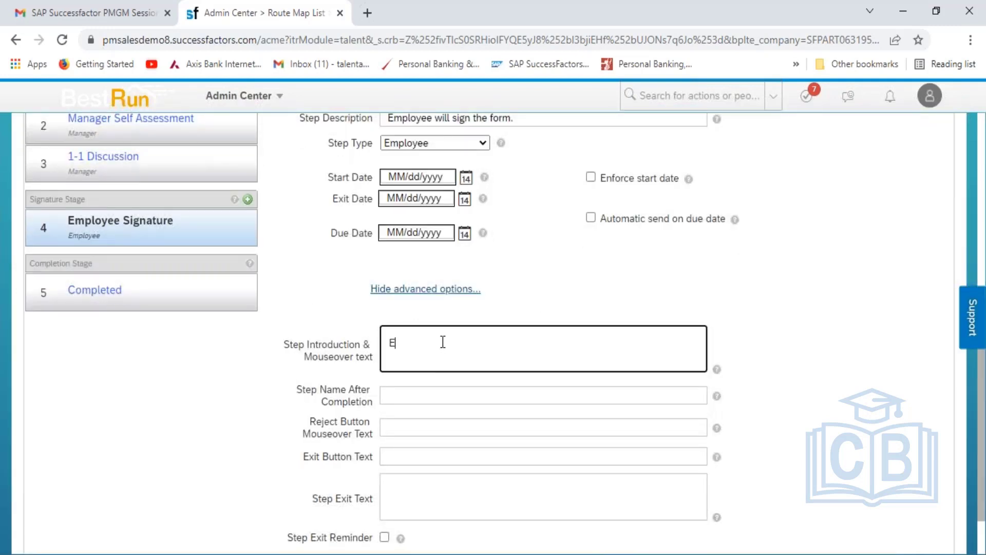
text(mployee will sign the form)
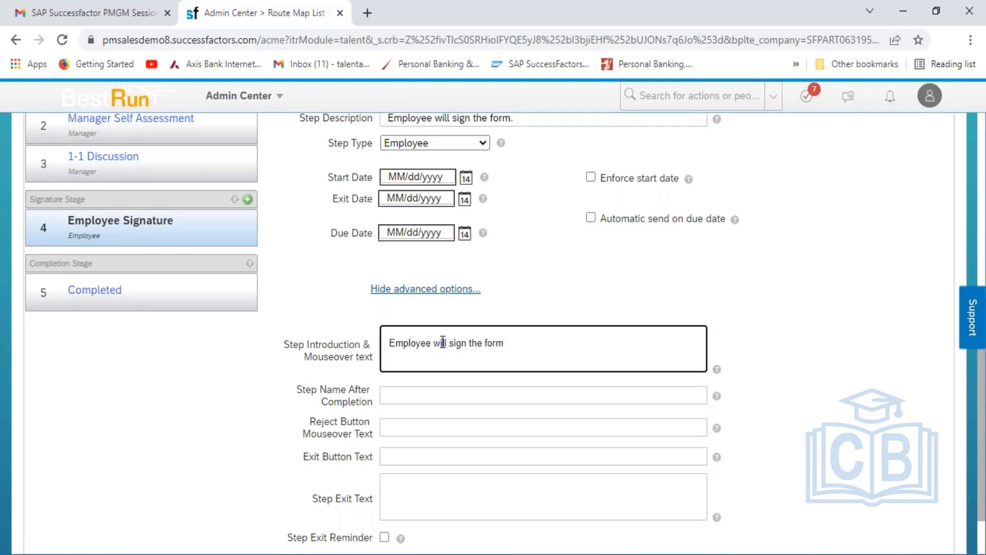
click(836, 394)
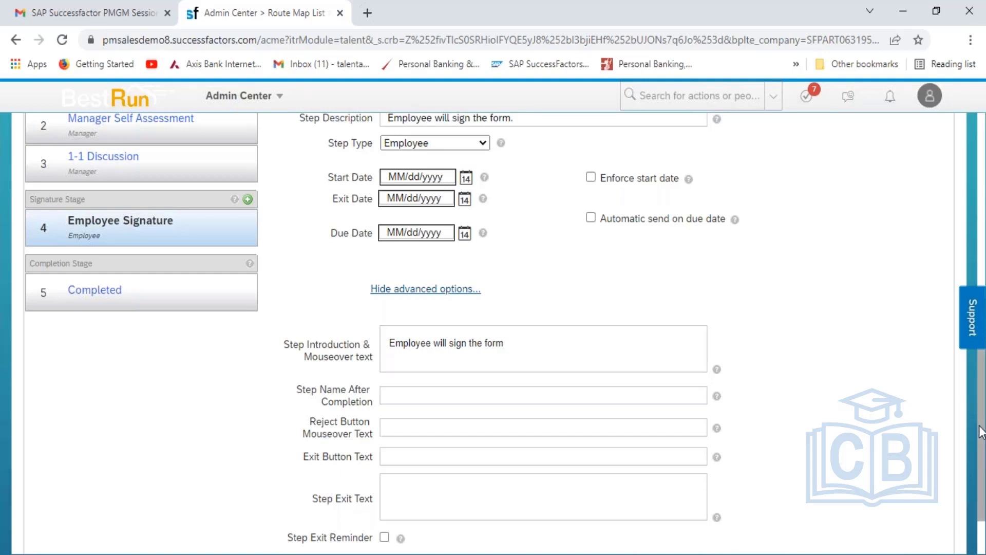
- Set the Step Id of the Employee Signature step to 4
scroll(982, 462, down, 1)
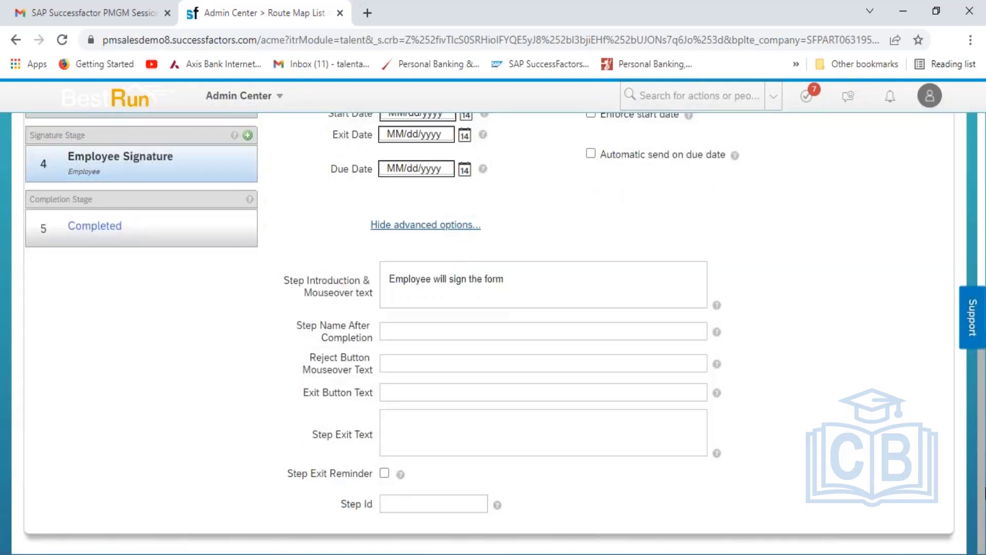
click(406, 506)
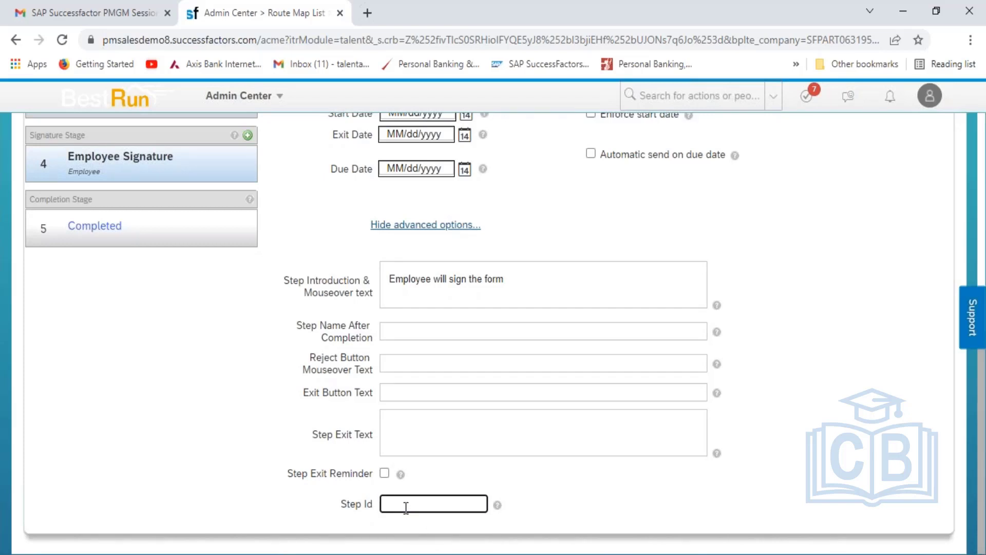
text(4)
- Add a second step named "Manager Signature" to the Signature Stage
click(251, 141)
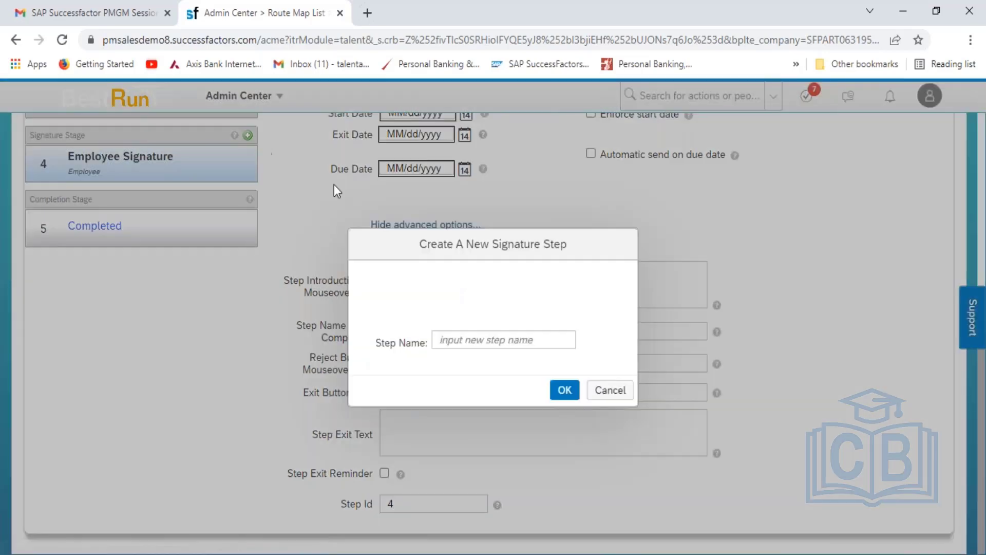
click(470, 341)
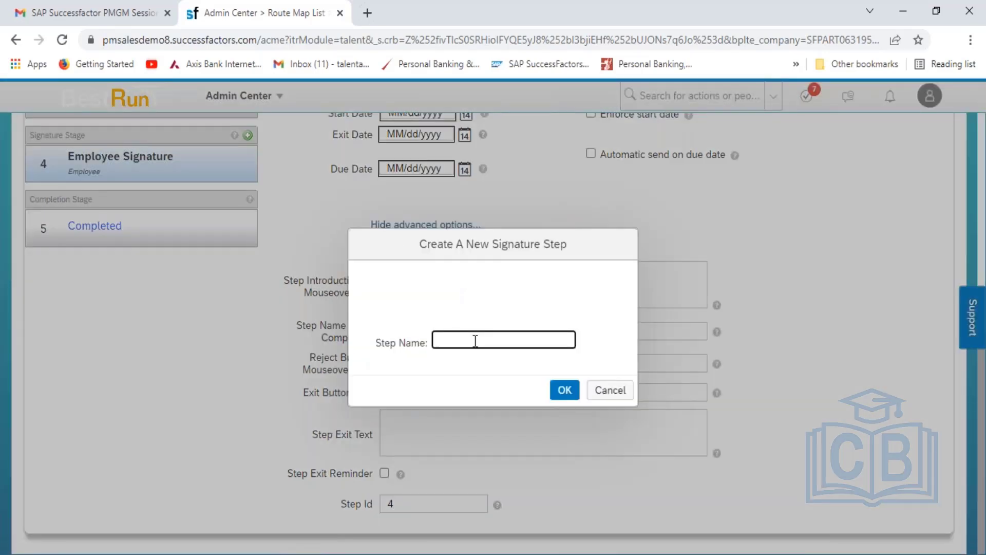
text(Manager Signature)
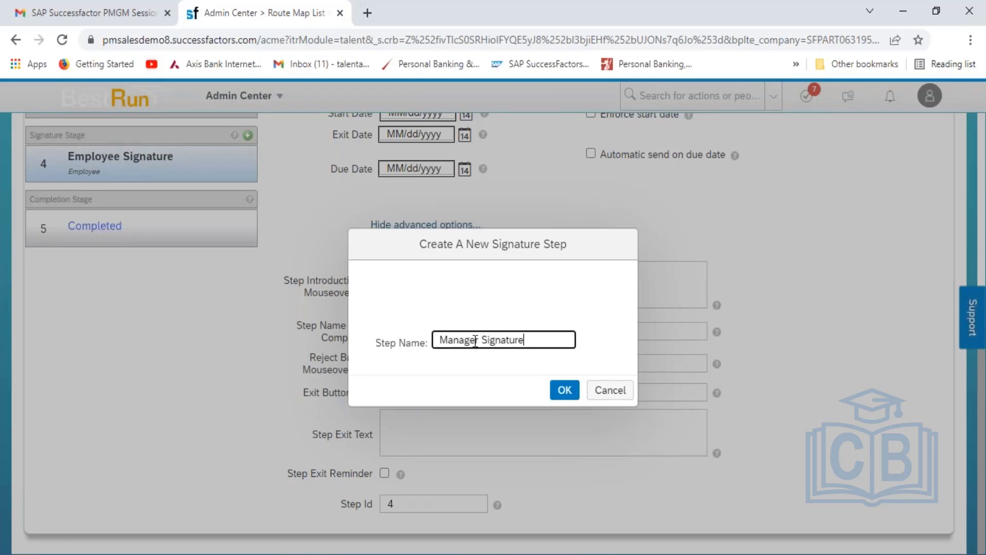
click(560, 395)
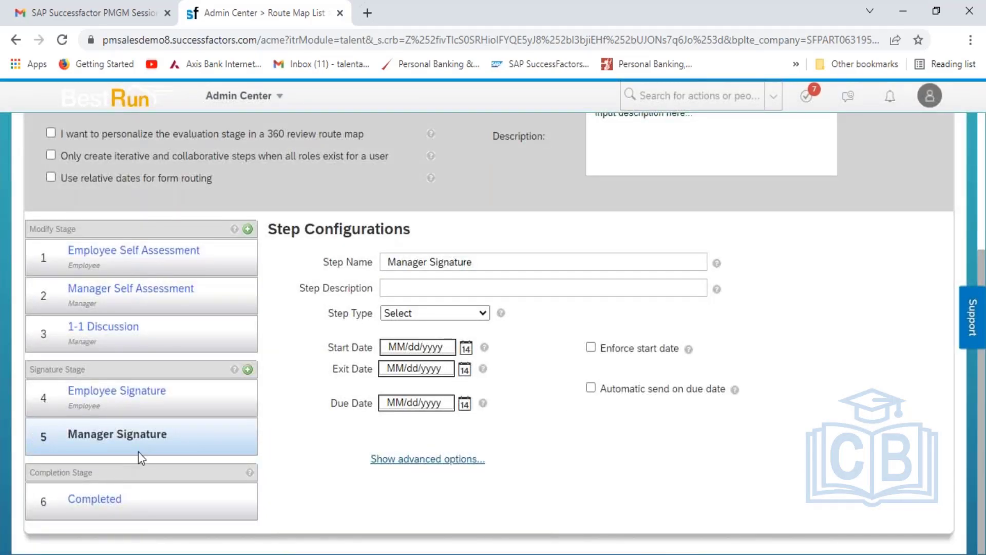
- Describe the Manager Signature step as "Manager will sign up the form" and set its step type to Manager
click(430, 287)
click(429, 289)
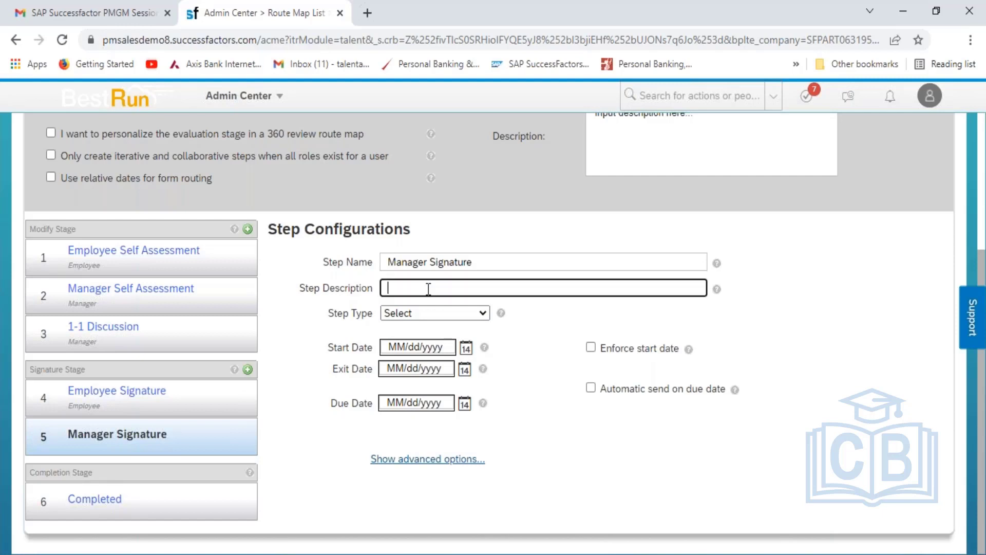
text(Manager will sign)
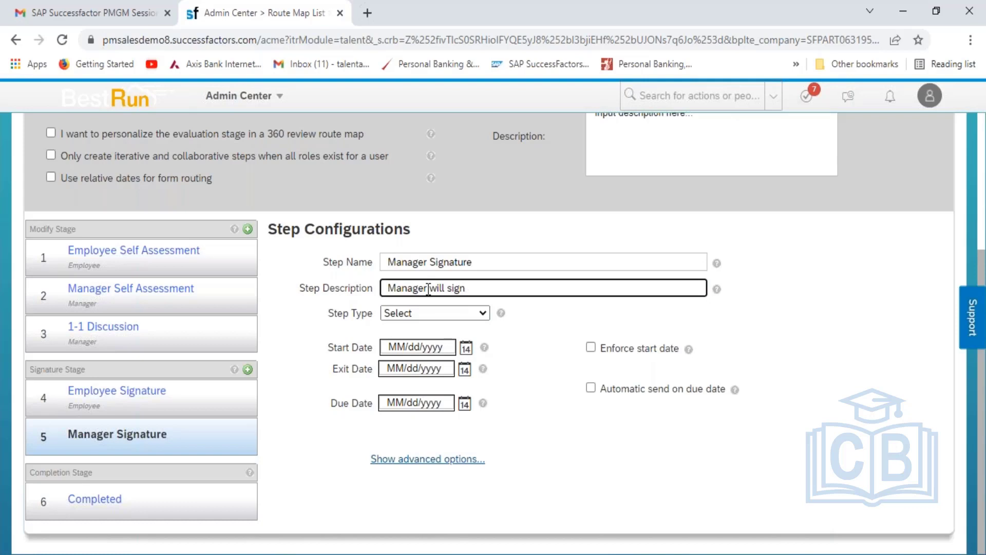
text( up the form)
click(481, 315)
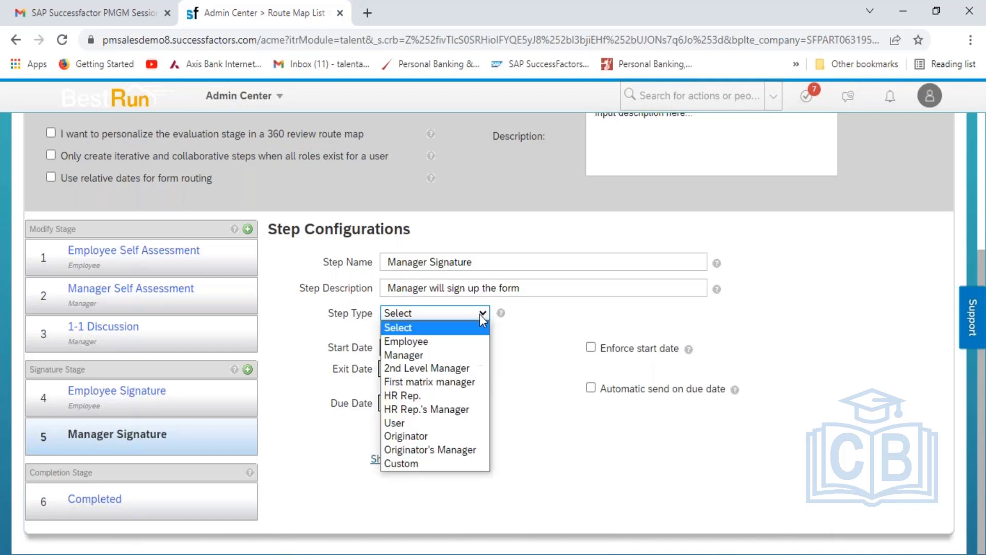
click(449, 359)
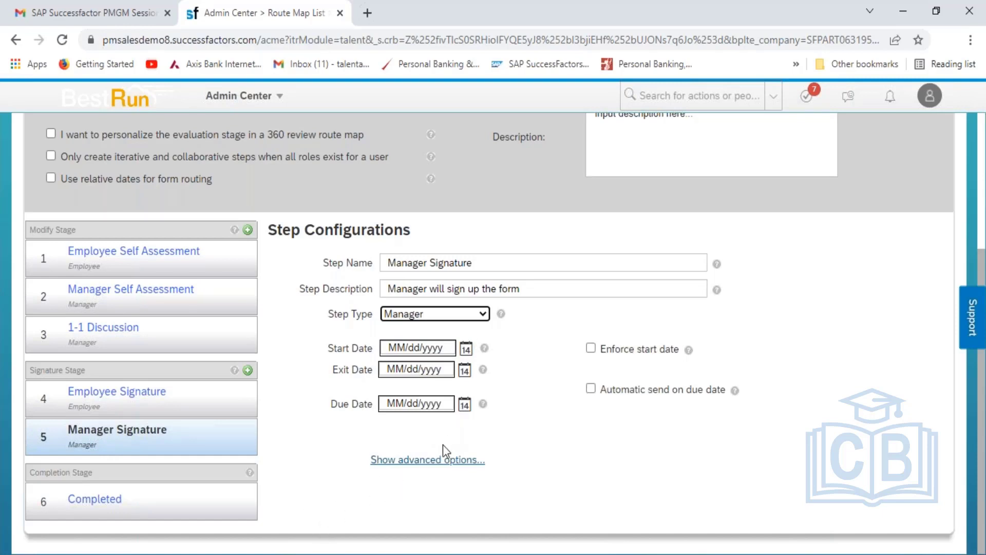
- Show the advanced options of Manager Signature and enter "Manager will sign up the form." as its Step Introduction & Mouseover text
click(441, 461)
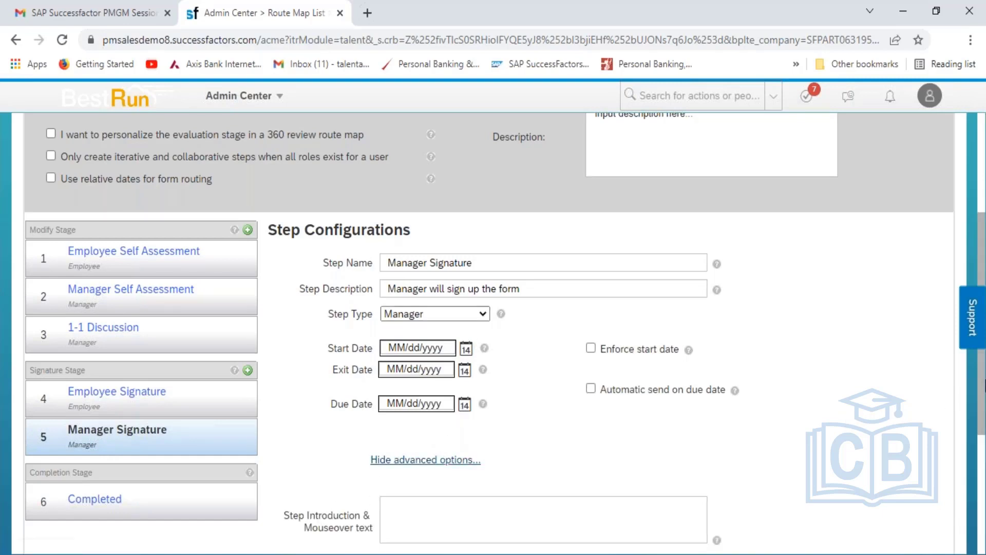
drag(982, 383, 984, 514)
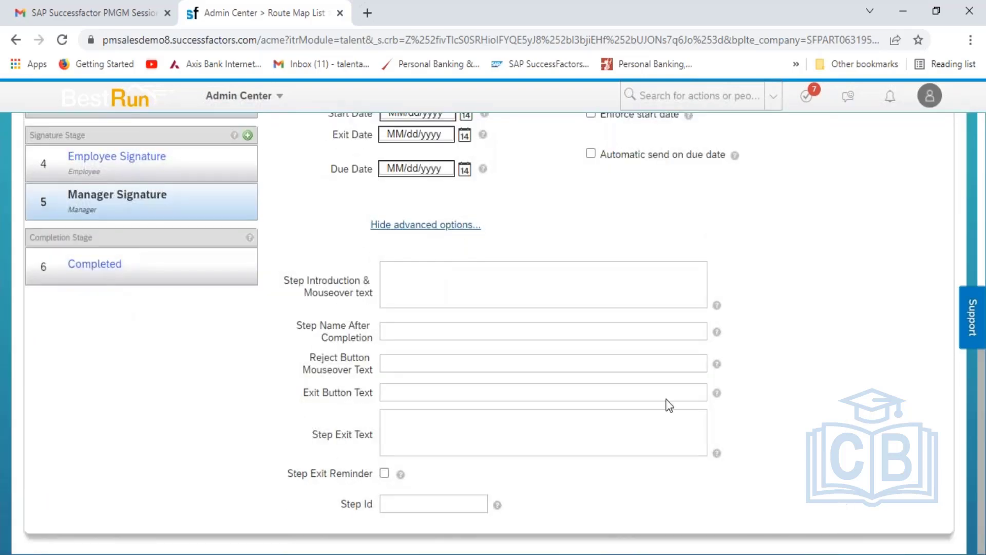
click(488, 271)
text(Man)
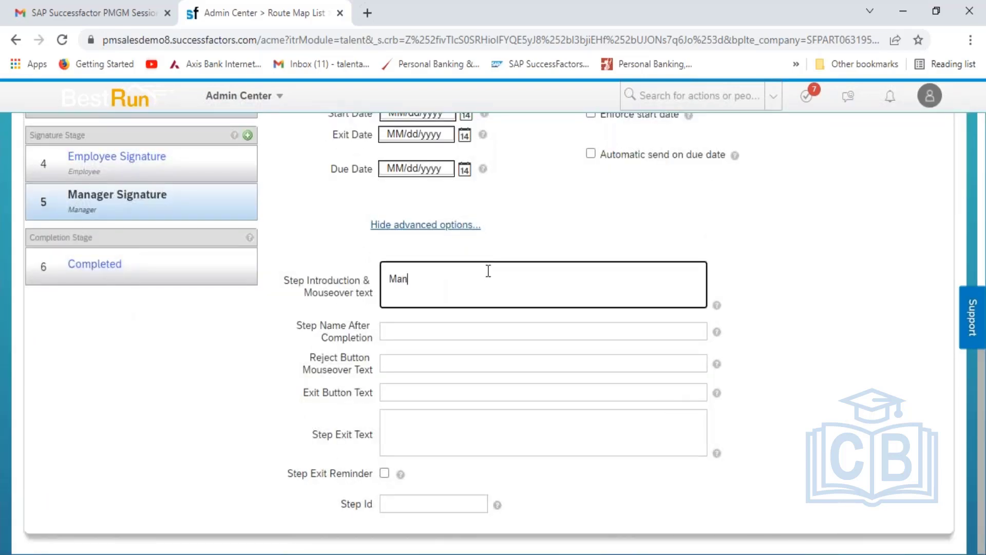
text(ager will sign up the form.)
- Set the Step Id of the Manager Signature step to 5
click(411, 502)
text(5)
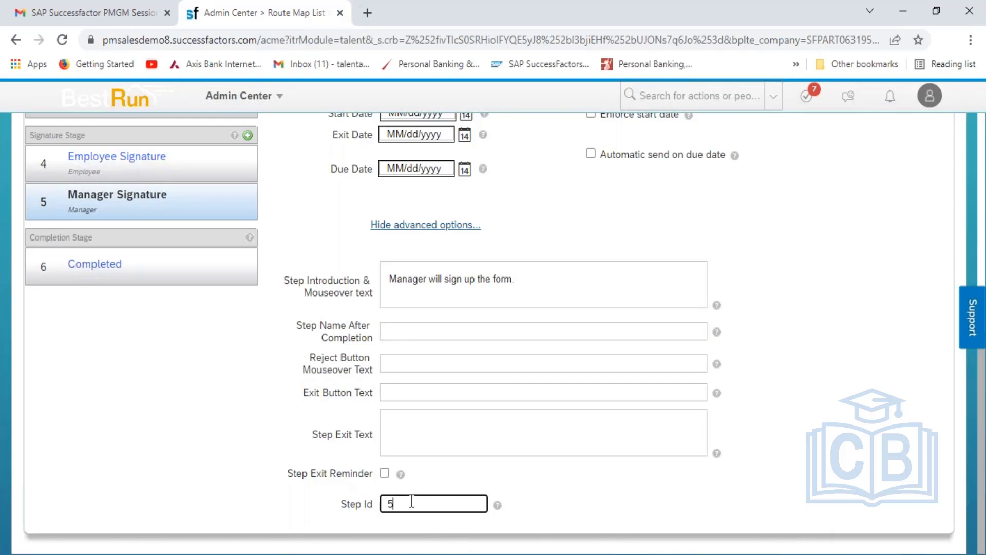
click(779, 502)
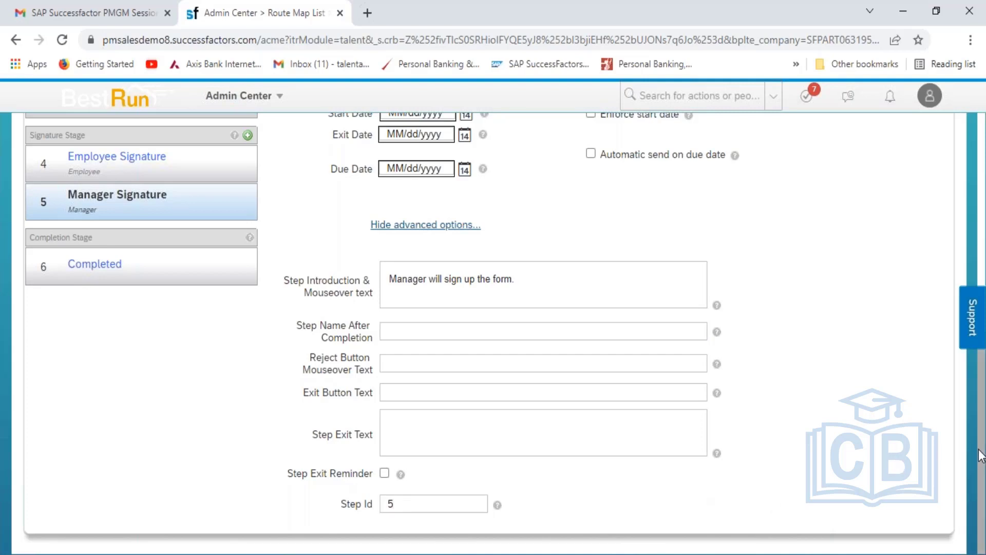
- Open the Completed step in the Completion Stage and examine the user roles available for carbon copy upon document completion
scroll(976, 442, up, 2)
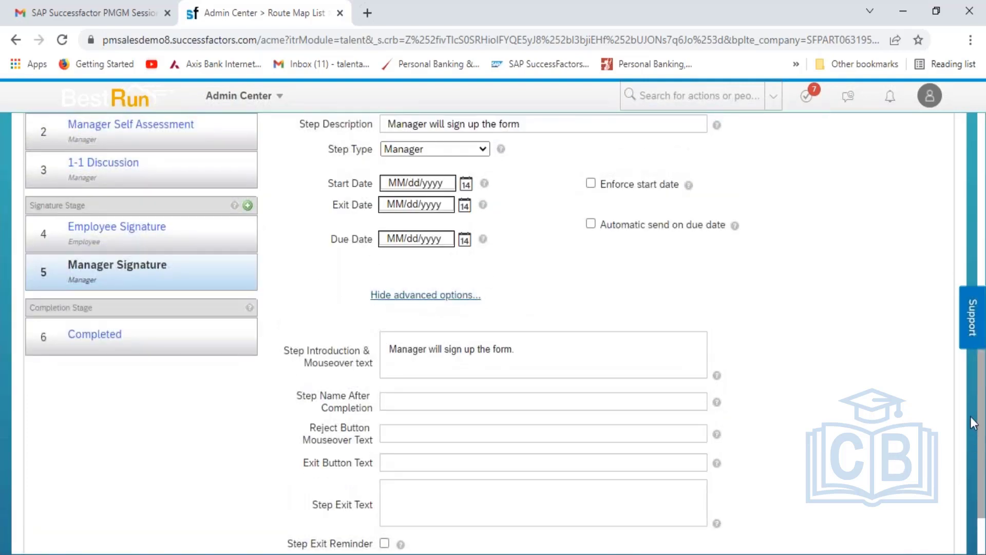
scroll(972, 423, up, 4)
mouse_move(242, 236)
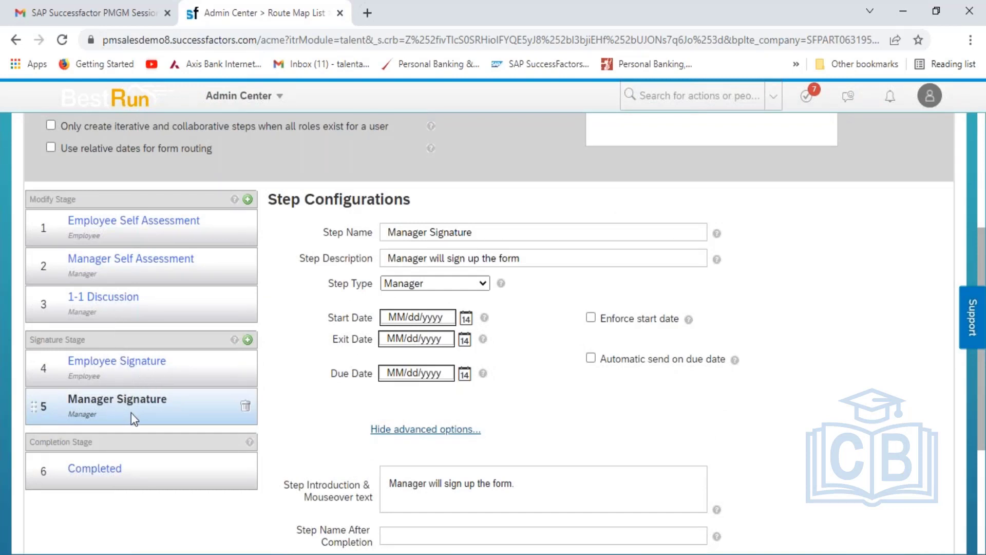
click(98, 469)
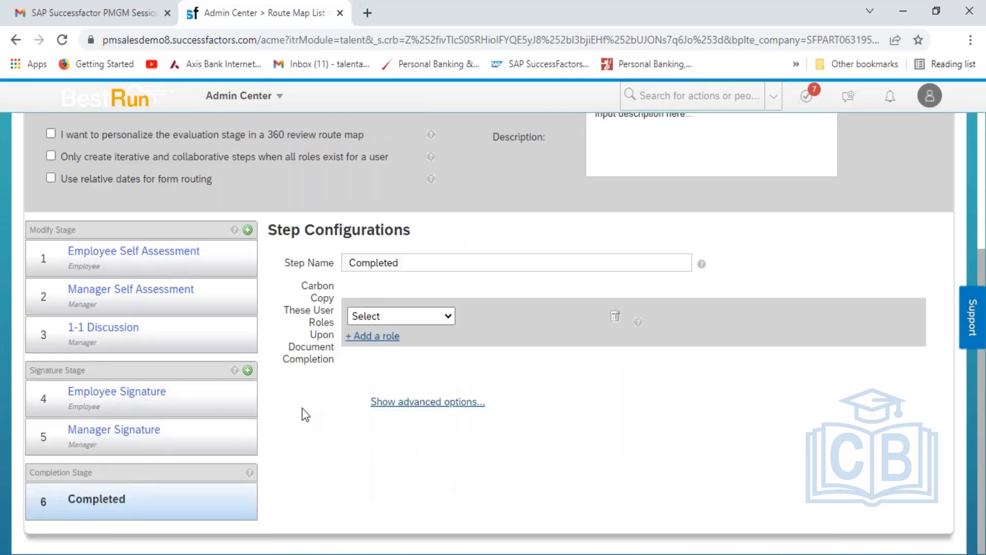
click(446, 318)
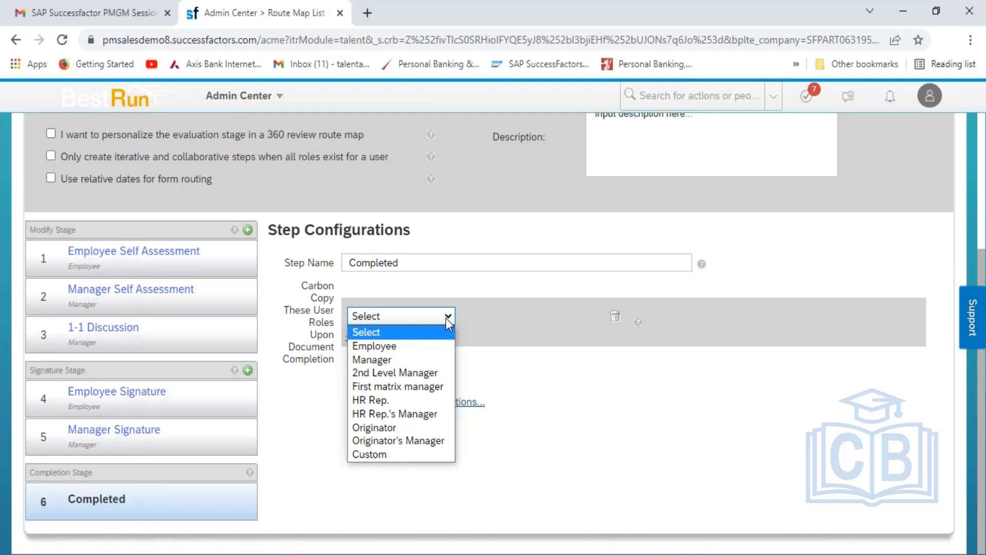
click(580, 380)
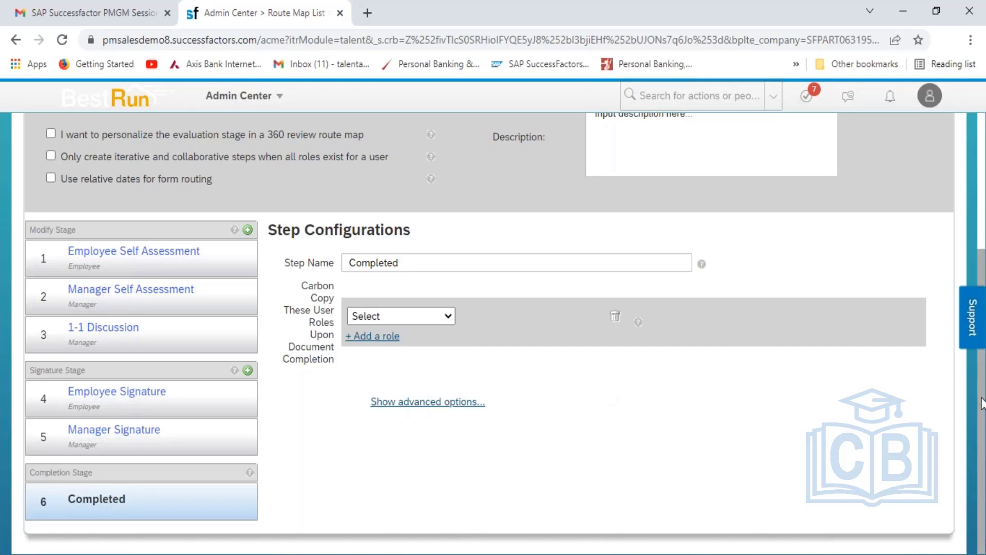
- Rename the route map as "HCL_Manage Route Map Form"
scroll(982, 408, up, 2)
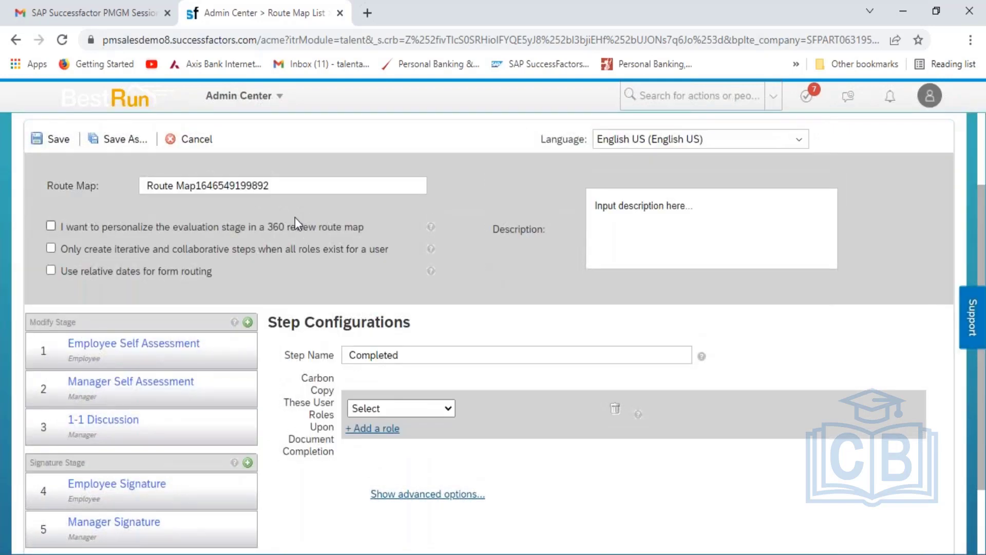
click(275, 188)
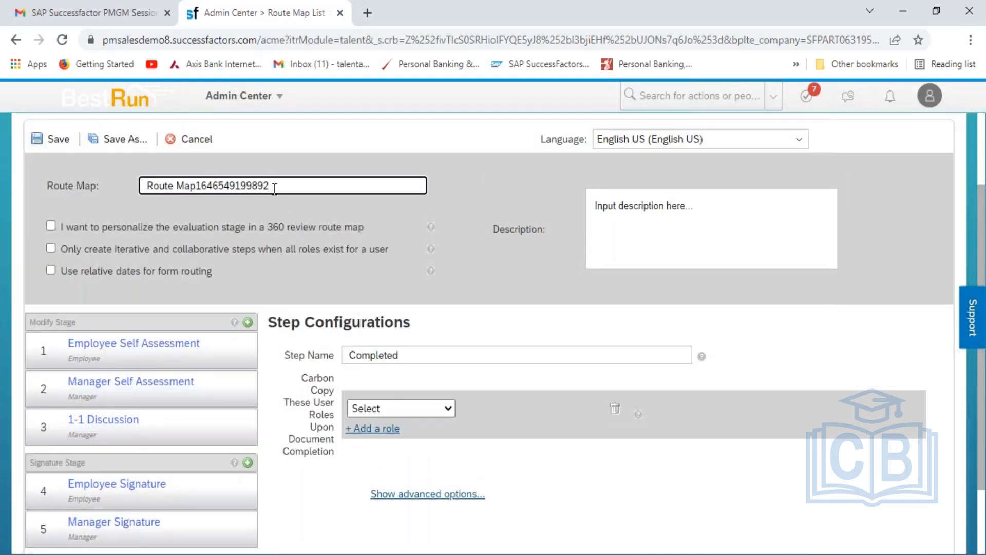
key(shift+Left)
key(shift+Left)
key(shift+Left)
key(shift+Left)
key(shift+Left)
key(shift+Left)
key(shift+Left)
key(shift+Left)
key(shift+Left)
key(shift+Left)
key(shift+Left)
key(shift+Left)
key(shift+Left)
key(shift+Left)
key(shift+Left)
key(shift+Left)
key(shift+Left)
key(shift+Left)
key(shift+Left)
key(shift+Left)
key(shift+Left)
key(shift+Left)
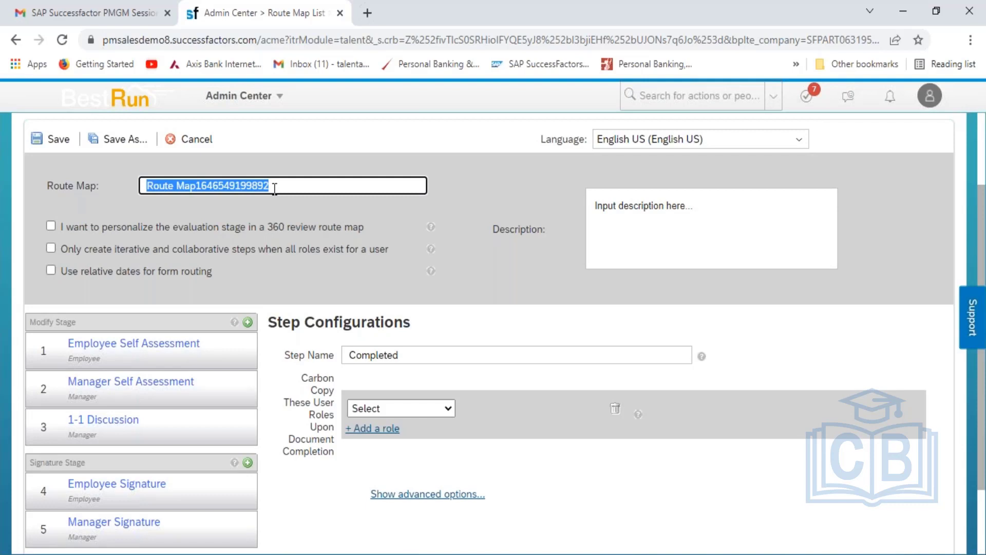
text(HCB)
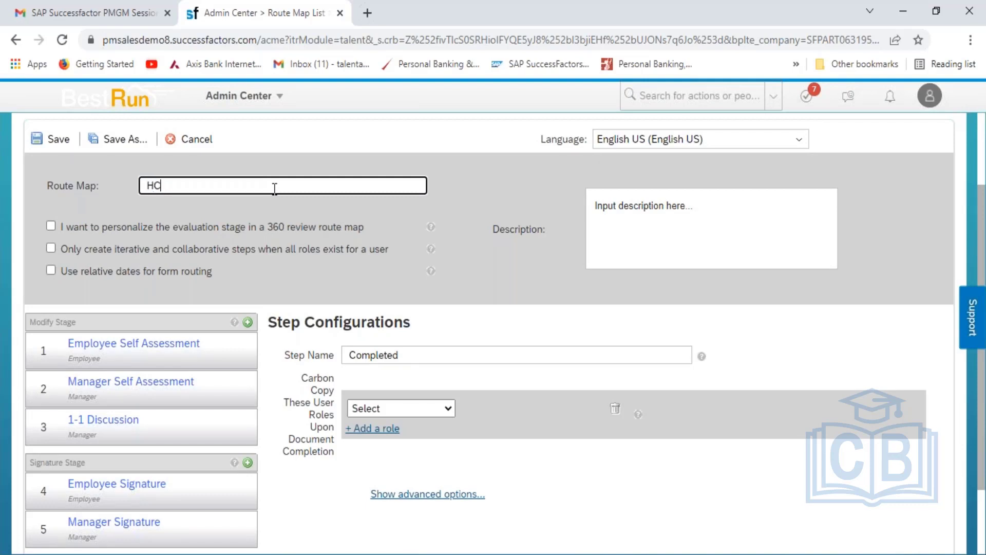
key(BackSpace)
text(L_Manage Route Map )
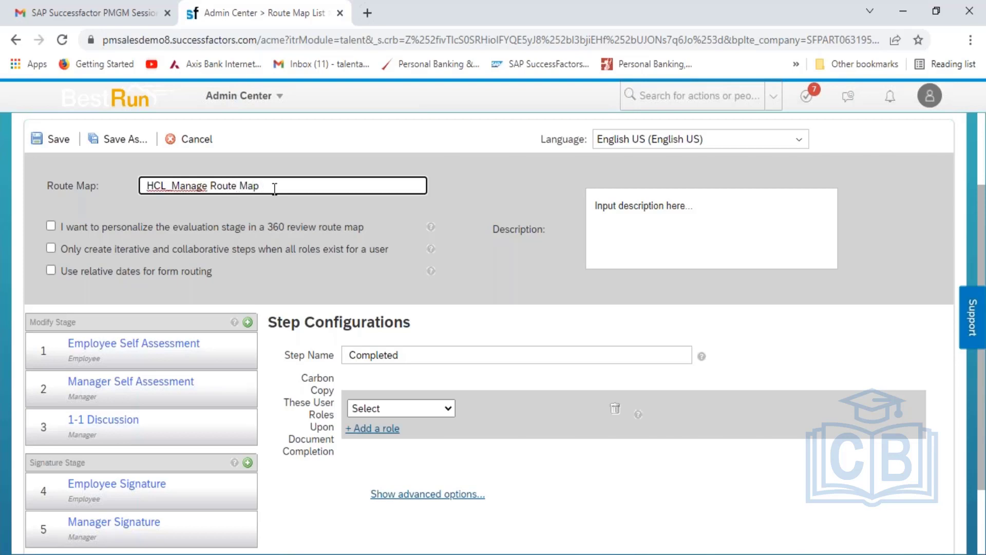
text(Form)
- Enter "HCL Manage Route Map Form" as the route map's description and save the route map
click(688, 217)
text(HC)
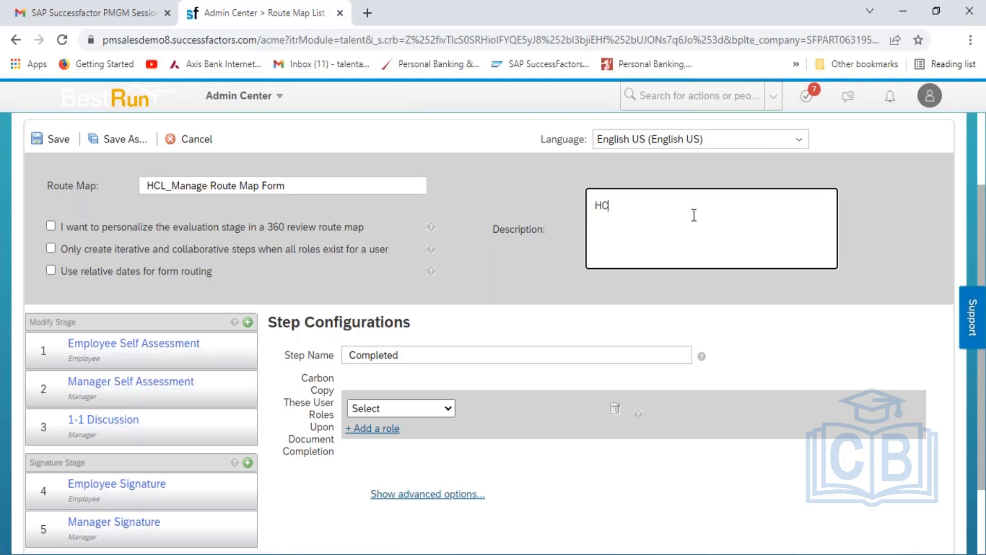
text(L Manage Route Map Form)
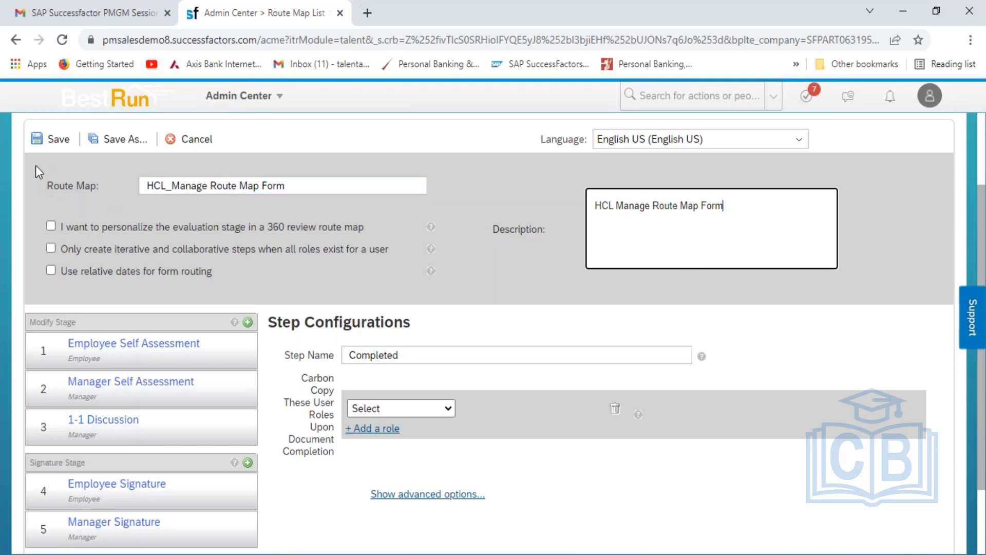
click(54, 140)
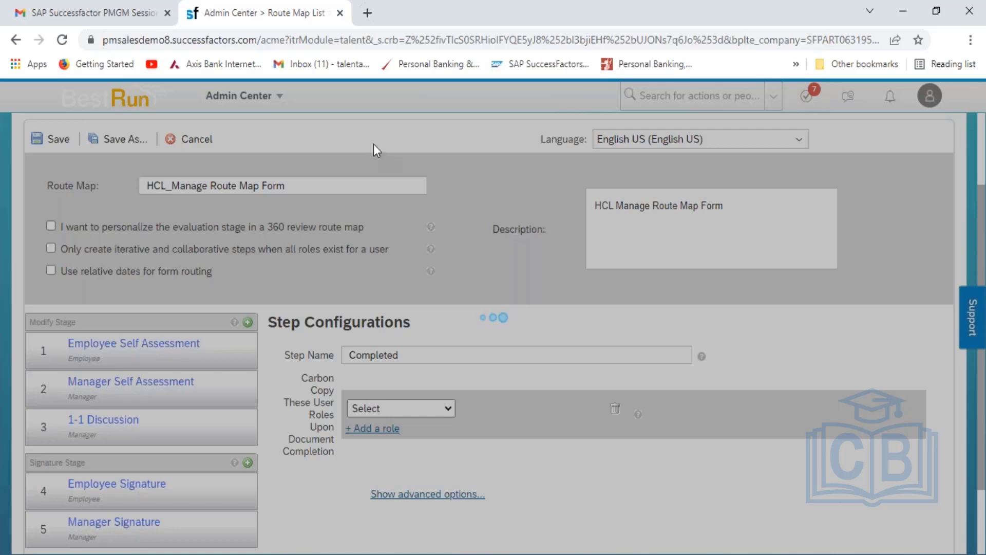
- Duplicate the Route Map List browser tab, check the saving progress in the original tab and bring up the duplicate's login page
right_click(278, 15)
click(335, 124)
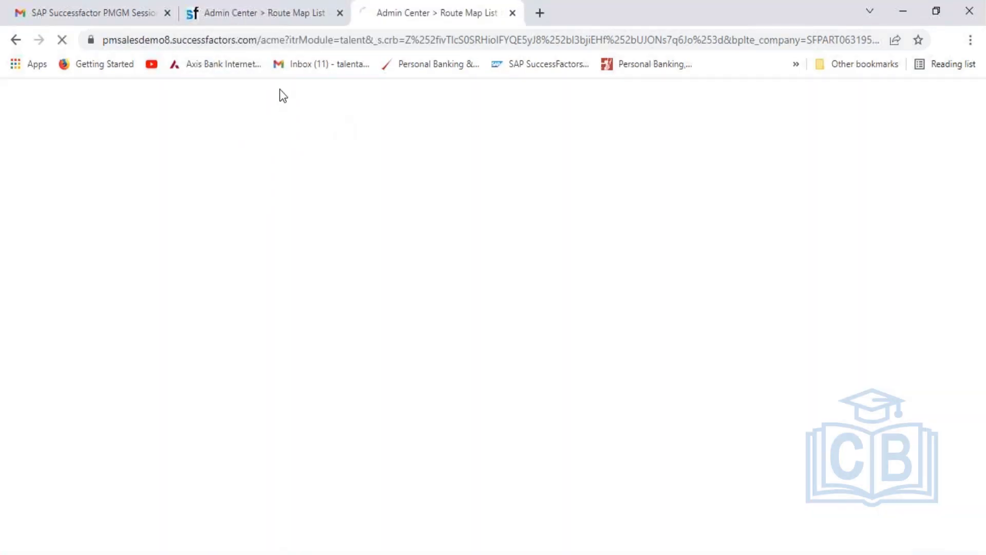
click(260, 6)
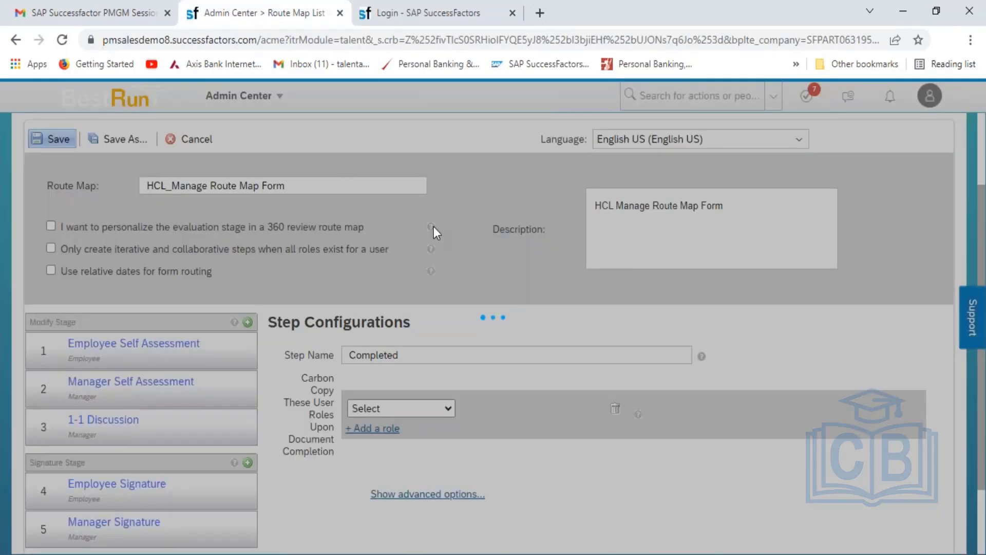
click(445, 26)
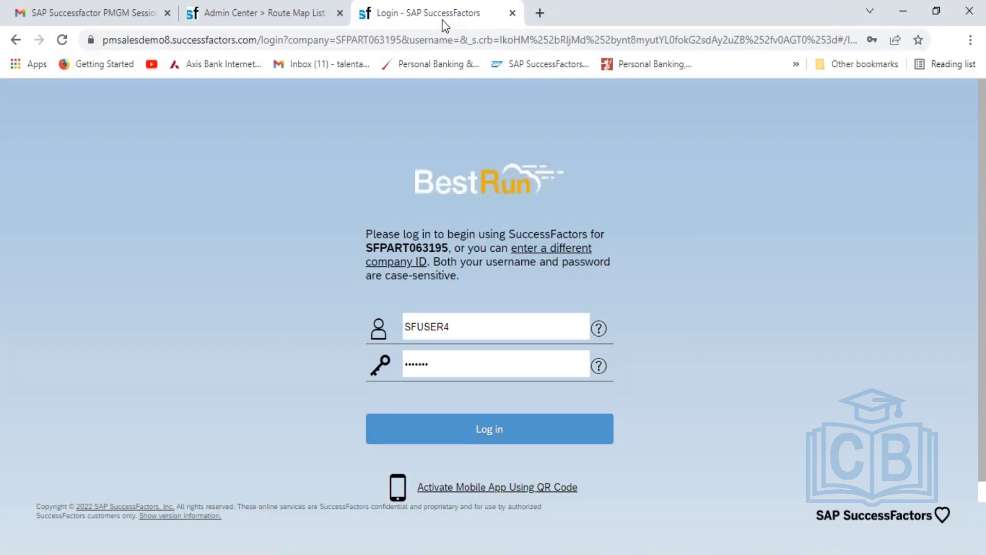
click(295, 22)
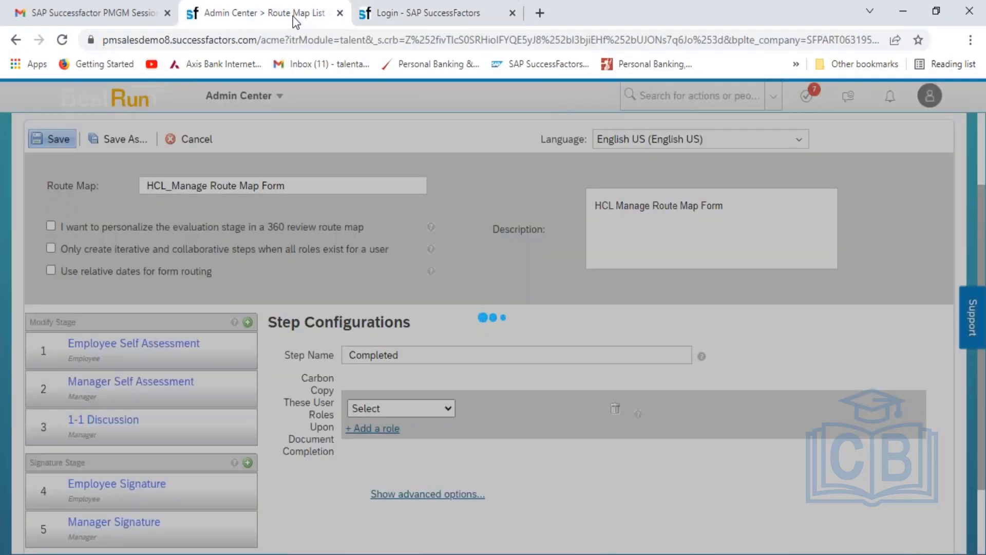
click(419, 19)
- Log in to SuccessFactors with a different account by replacing the username and entering the account password
click(466, 330)
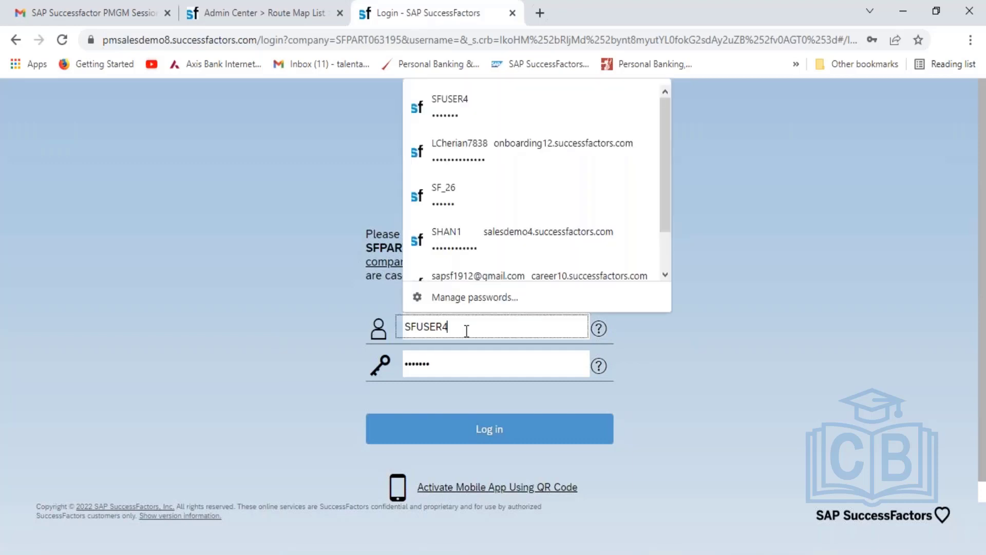
key(BackSpace)
key(BackSpace)
key(BackSpace)
key(BackSpace)
key(BackSpace)
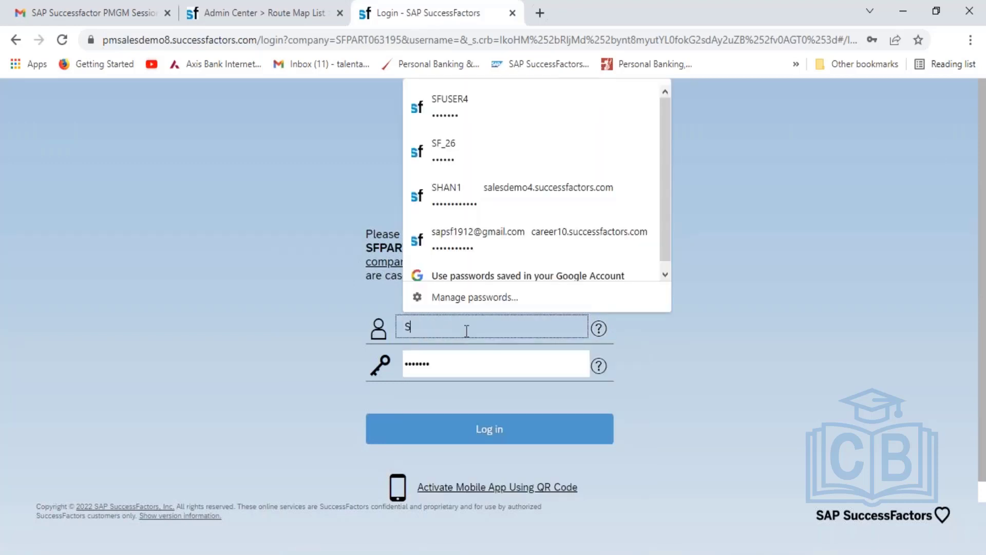
text(F_03)
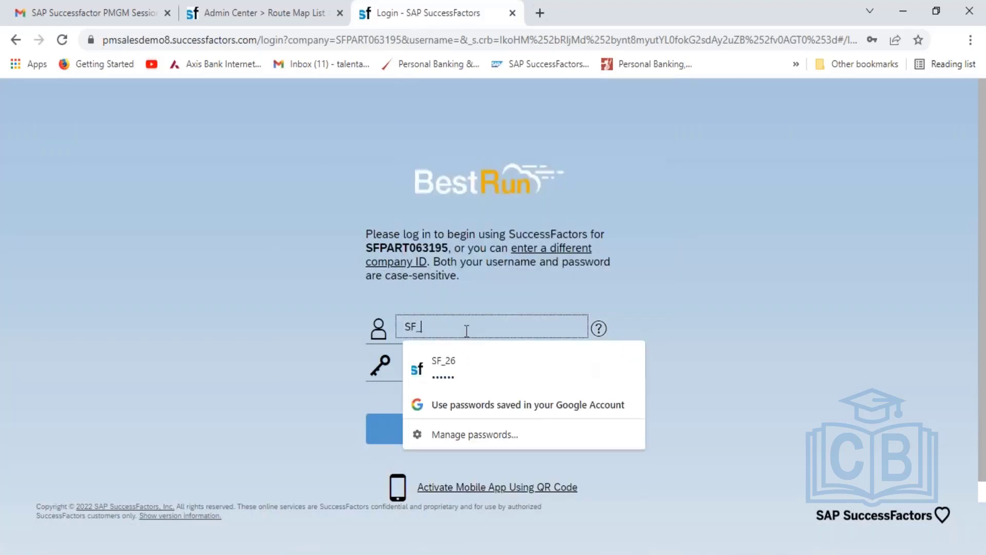
key(Tab)
text(p)
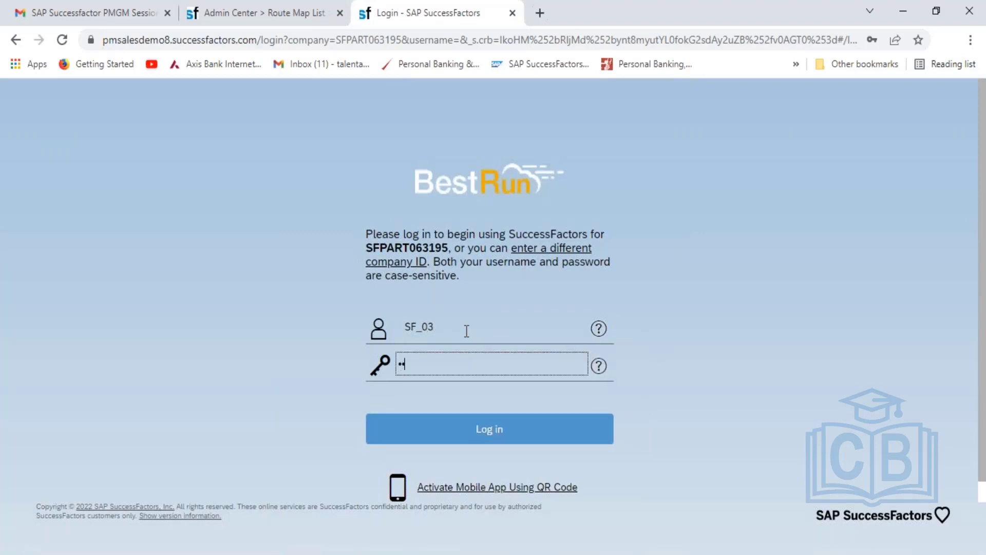
text(••••••)
key(Return)
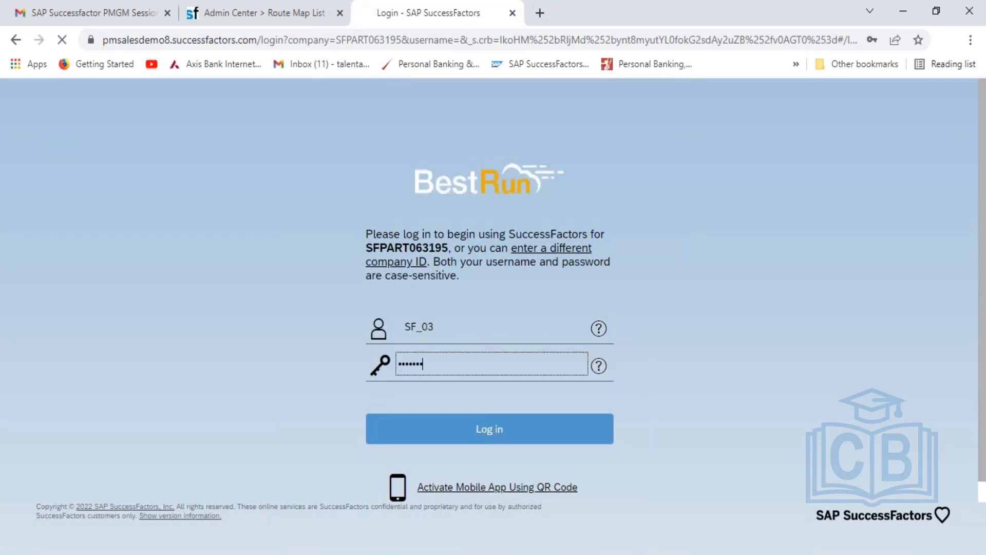
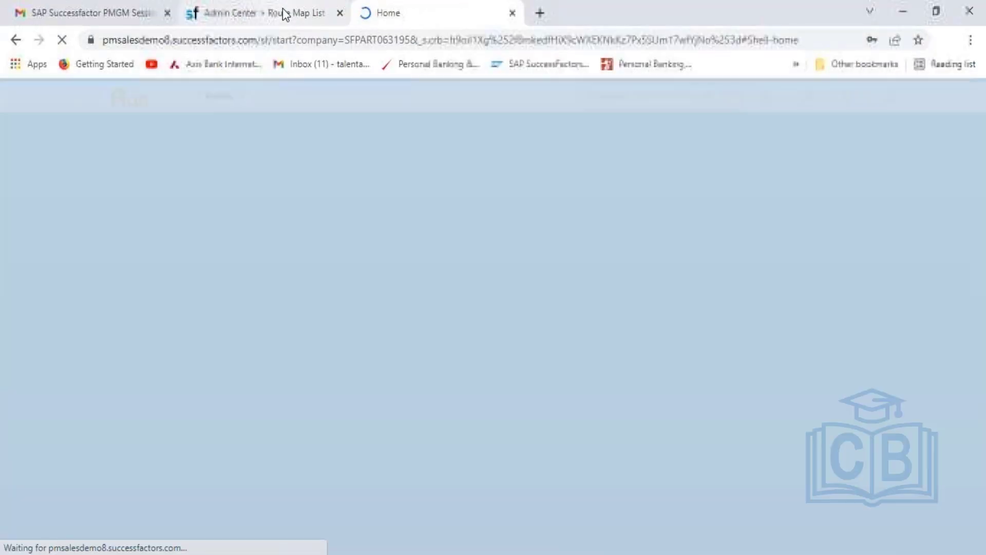
- Search for "Manage route Map" in the new session, open the Route Map List, and return to the original tab to check the save
click(282, 10)
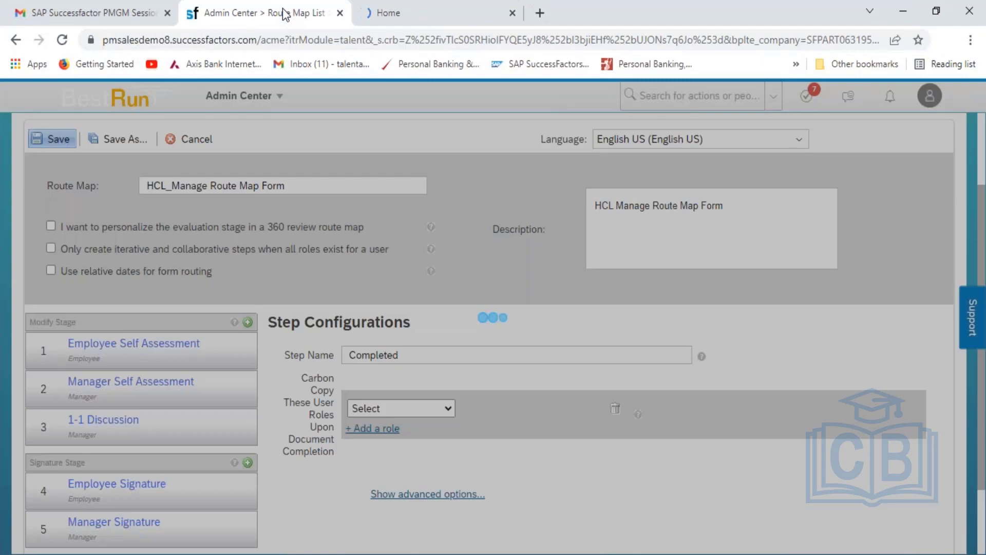
click(394, 12)
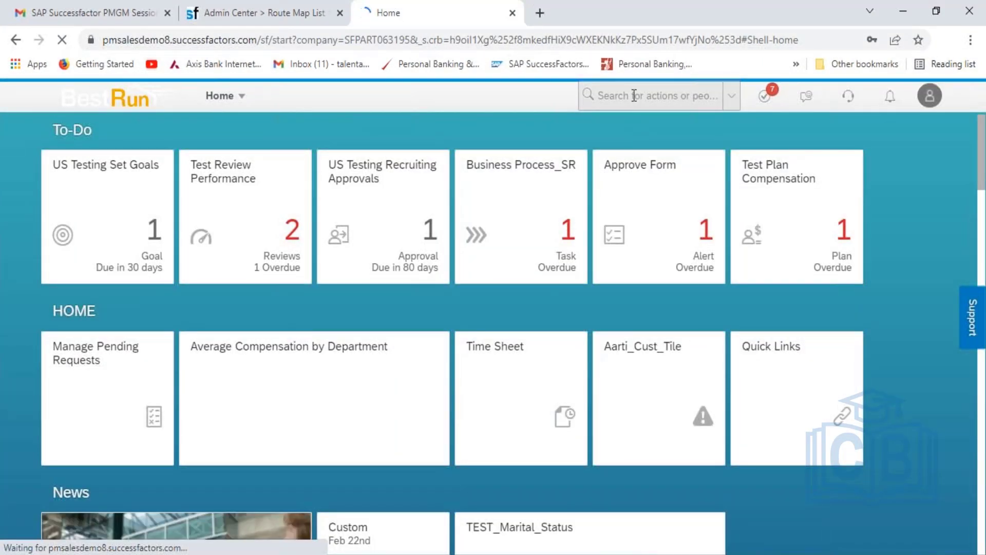
click(635, 96)
text(Manage )
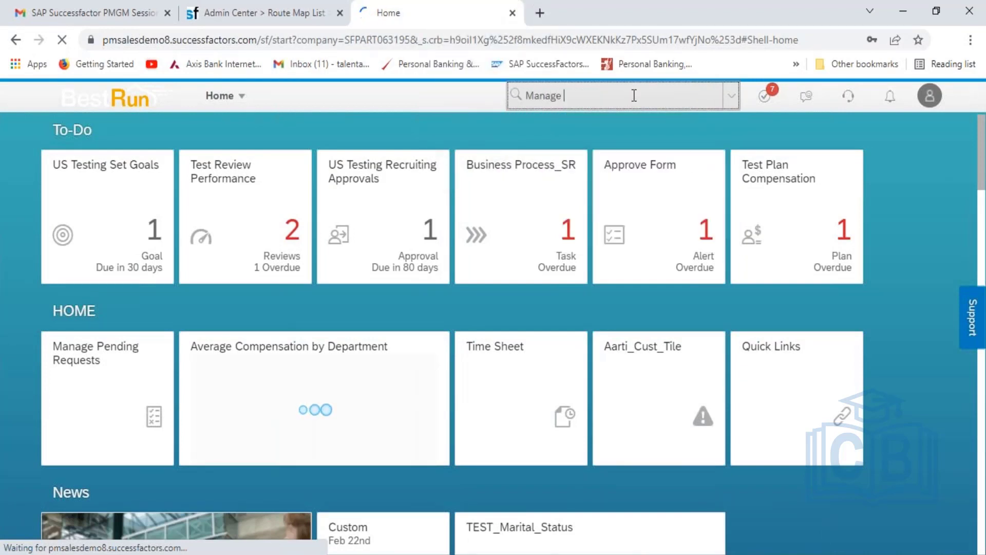
text(route)
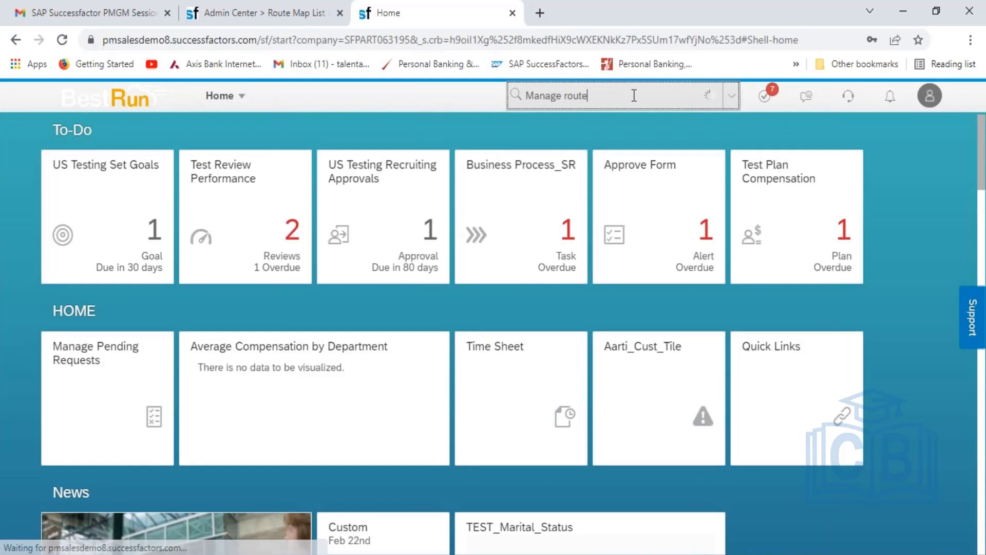
text( Map)
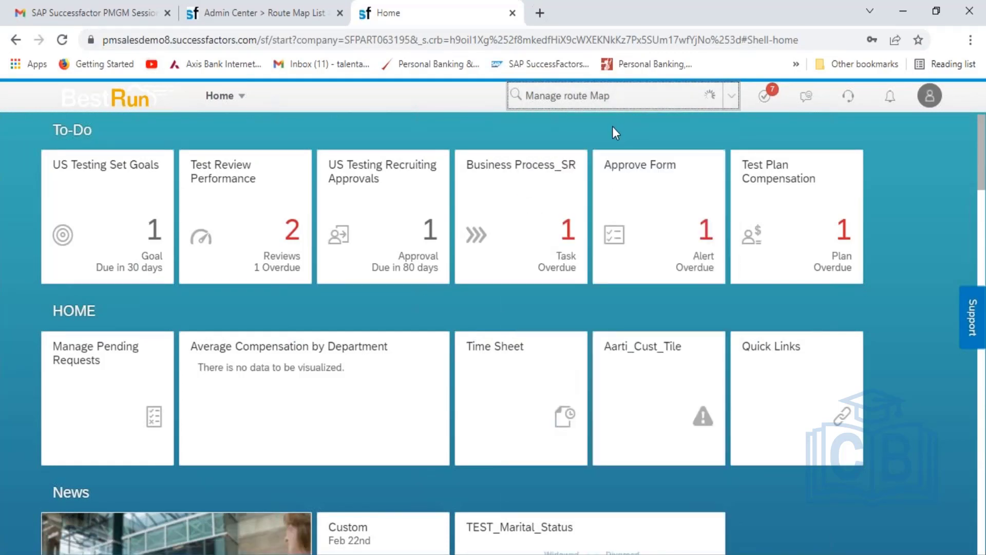
click(591, 129)
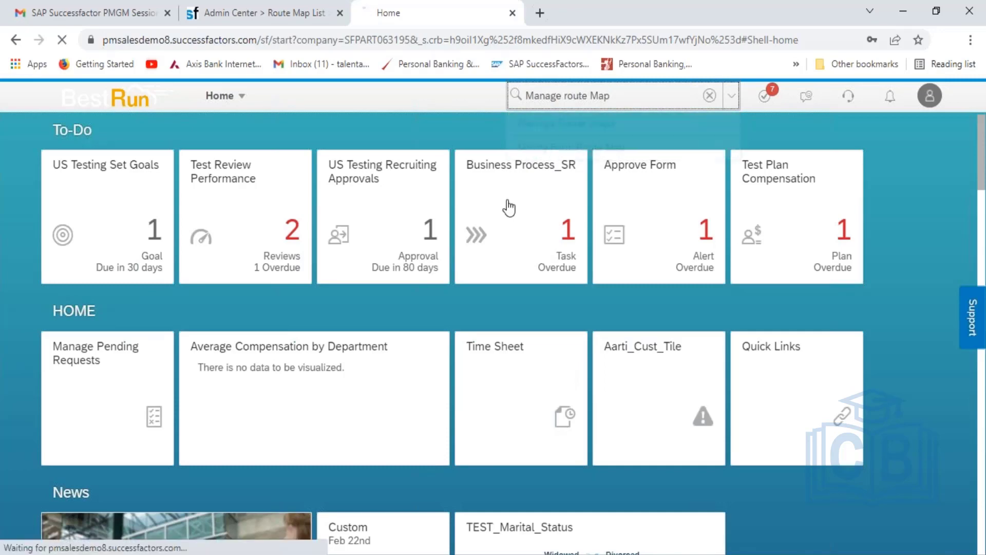
click(272, 13)
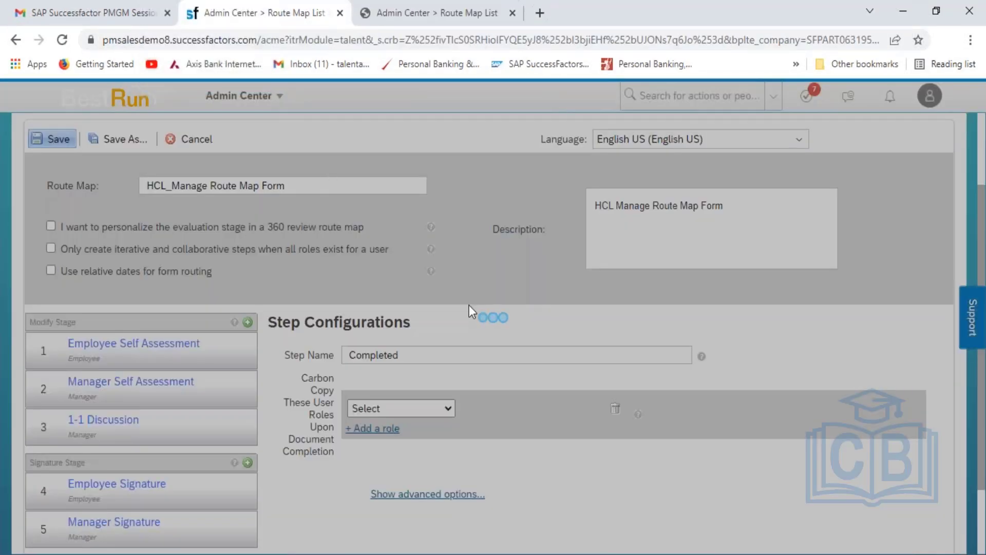
- Open the route map list in the duplicate tab and search the page for the HCL route map
click(422, 14)
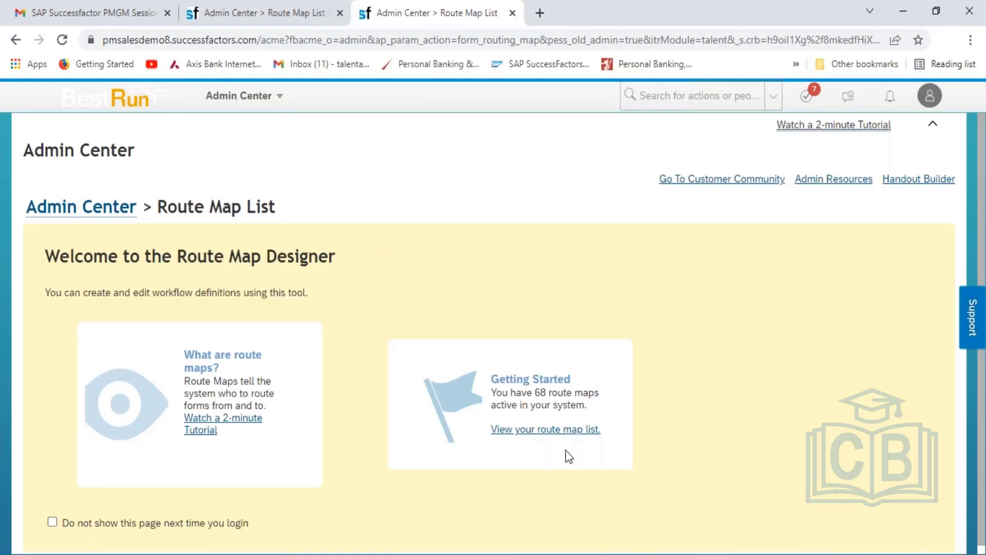
click(568, 431)
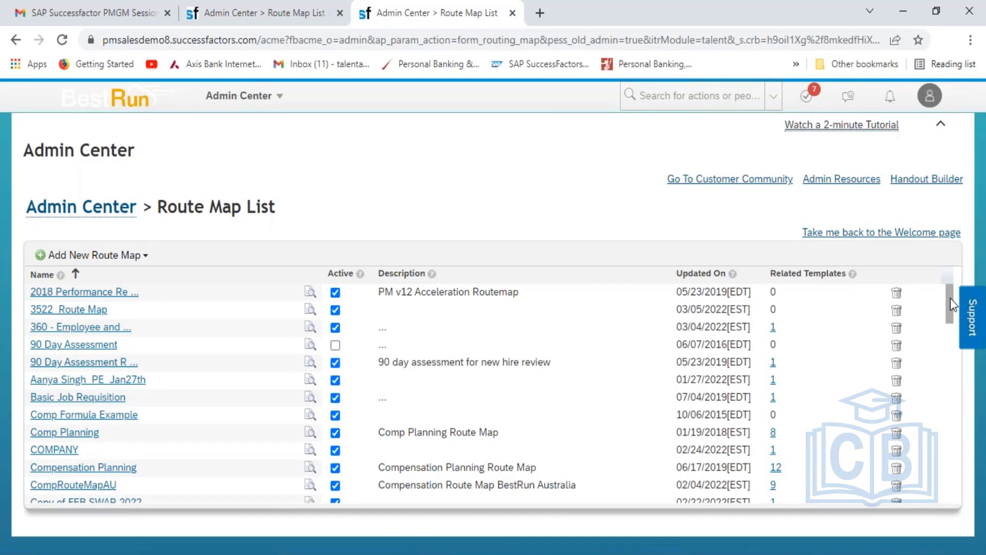
mouse_move(950, 312)
mouse_down()
mouse_move(967, 500)
mouse_move(957, 321)
mouse_up()
key(ctrl+f)
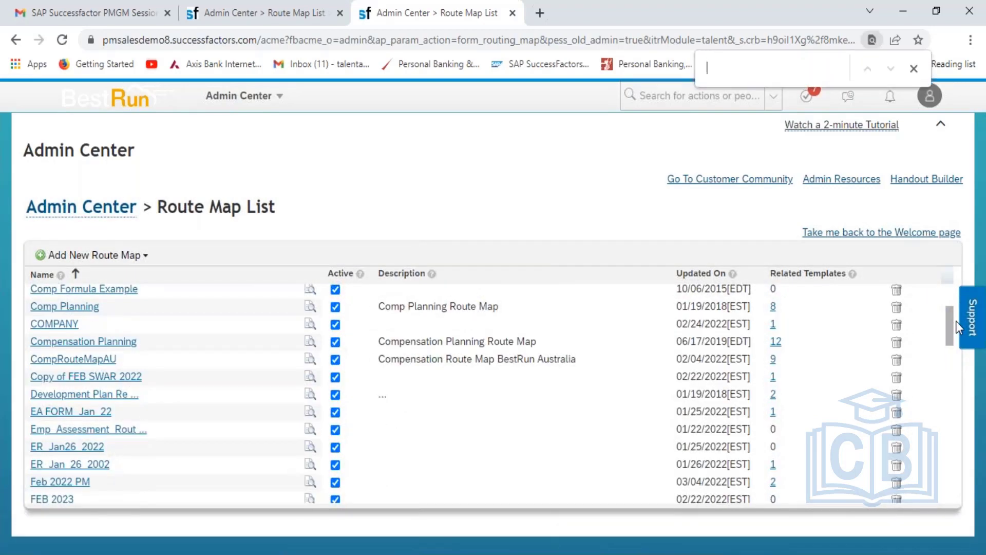
text(HC)
key(BackSpace)
key(BackSpace)
key(BackSpace)
text(r)
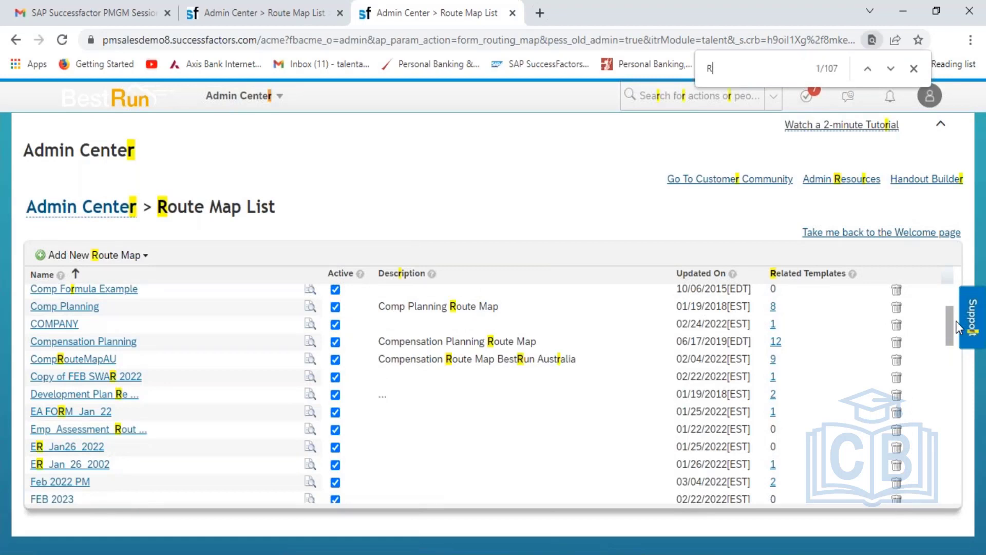
key(BackSpace)
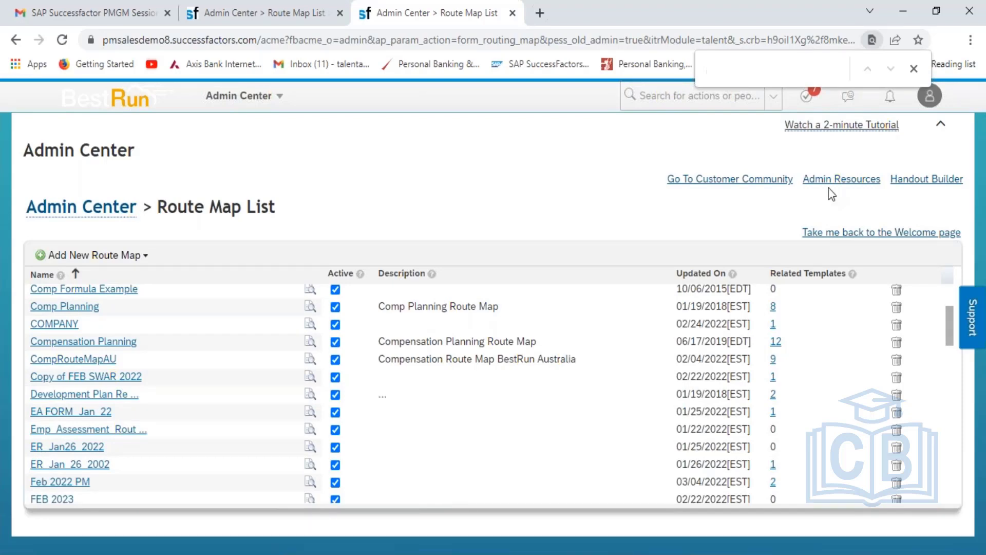
- Reload the original tab that is still saving the route map, and close that tab
click(281, 11)
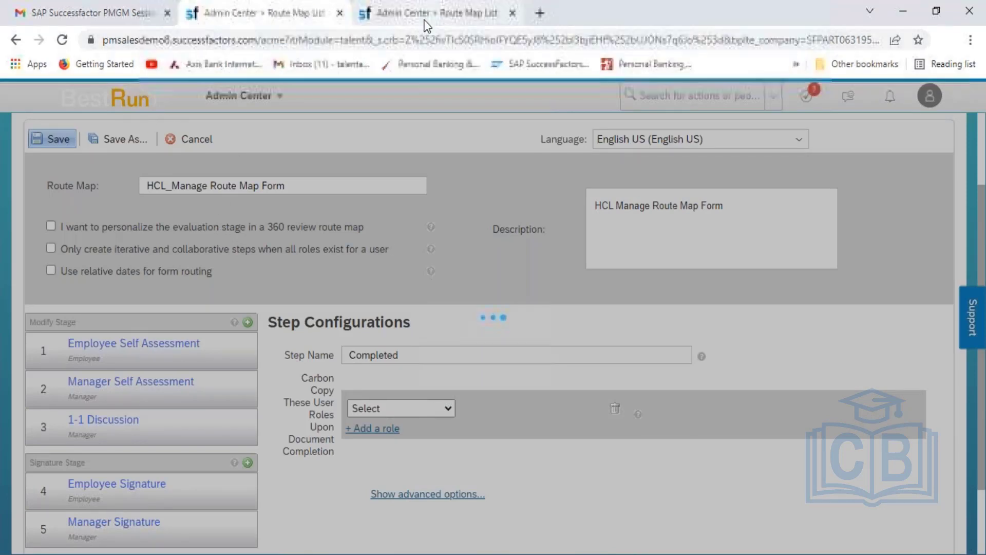
click(63, 44)
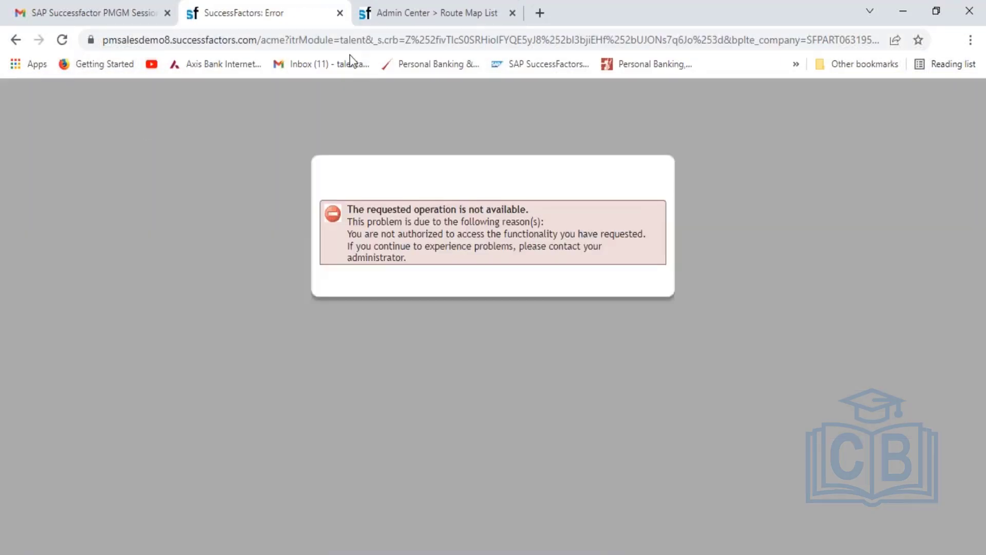
click(340, 15)
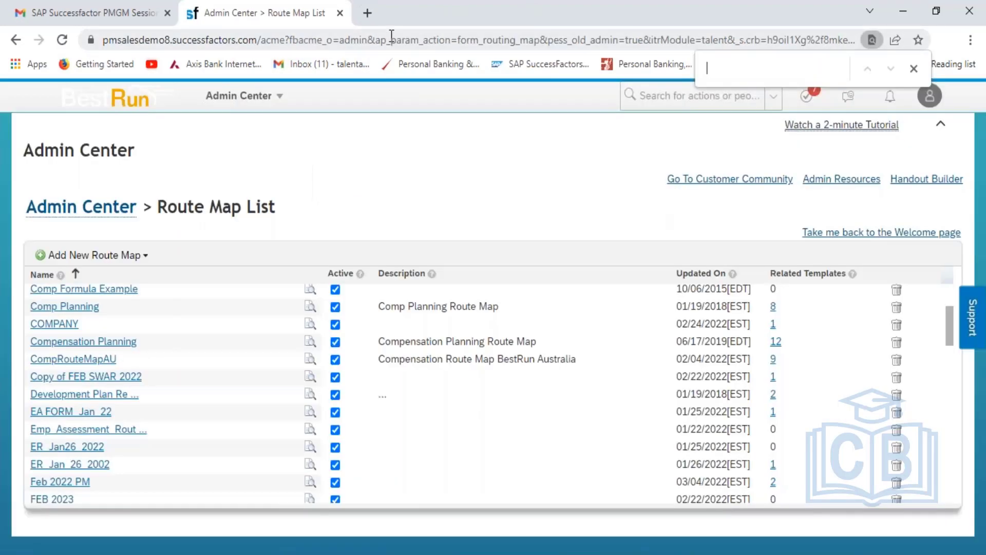
- Build a new route map from scratch, name it "HCL_Route Map_2021" and try to save it
click(135, 260)
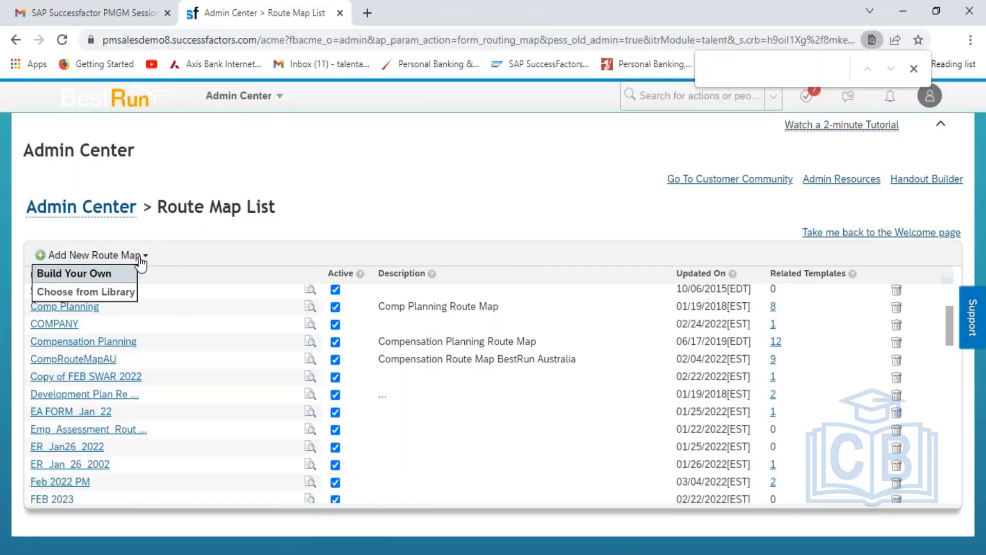
click(99, 280)
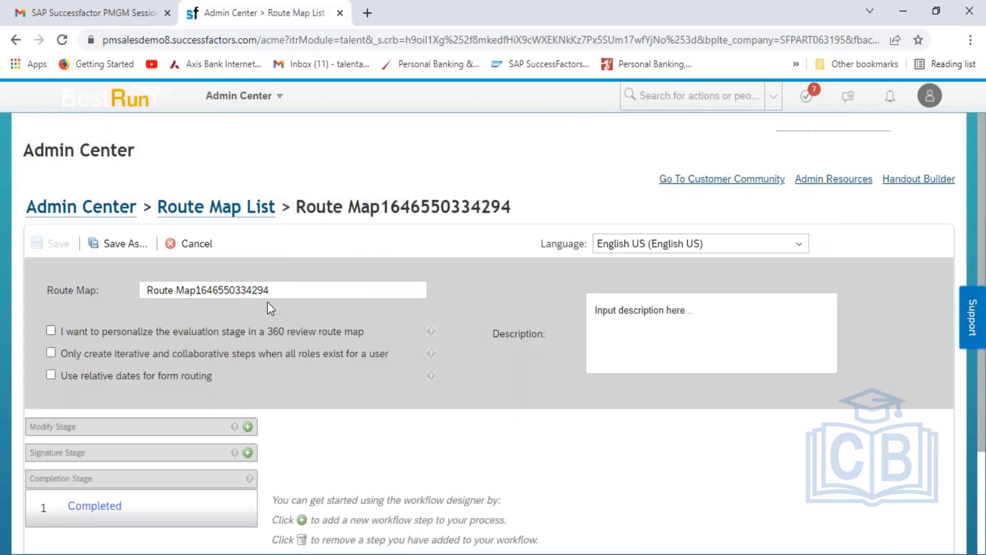
click(279, 290)
key(shift+Left)
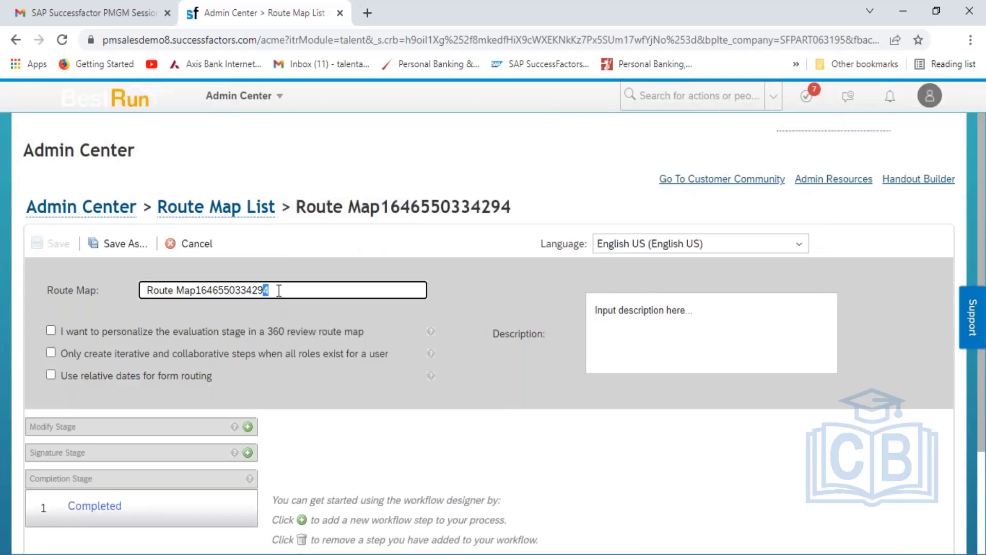
key(shift+Left)
key(shift+Left)
key(shift+Left)
key(shift+Left)
key(shift+Left)
key(shift+Left)
key(shift+Left)
key(shift+Left)
key(shift+Left)
key(shift+Left)
key(shift+Left)
key(shift+Left)
key(shift+Left)
key(shift+Left)
key(shift+Left)
key(shift+Left)
key(shift+Left)
key(shift+Left)
key(shift+Left)
key(shift+Left)
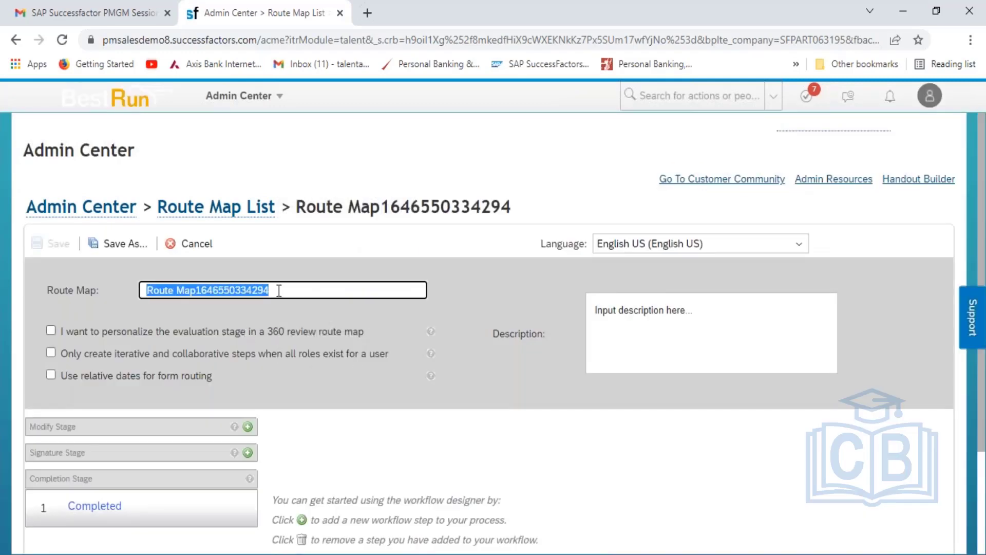
text(HCL_)
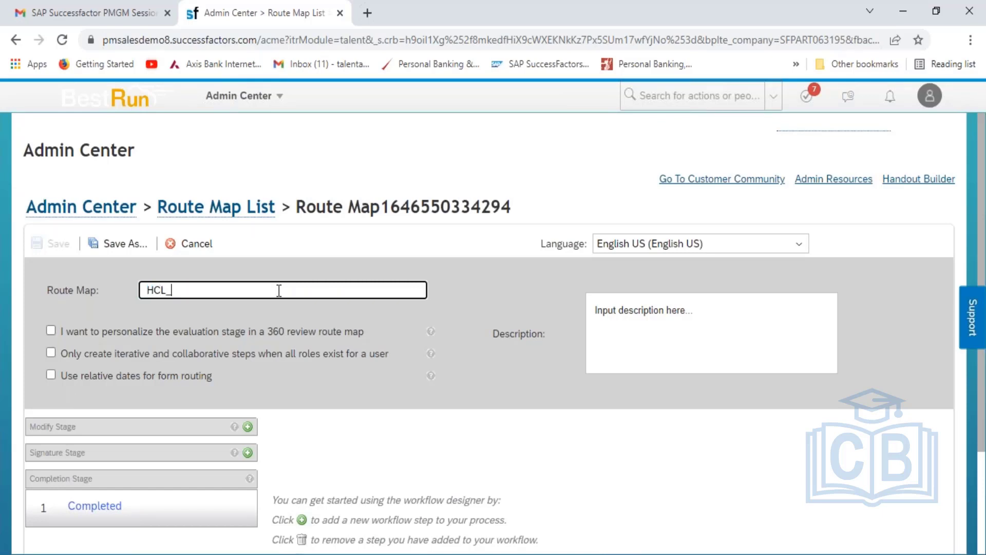
text(Route)
text(Map_20)
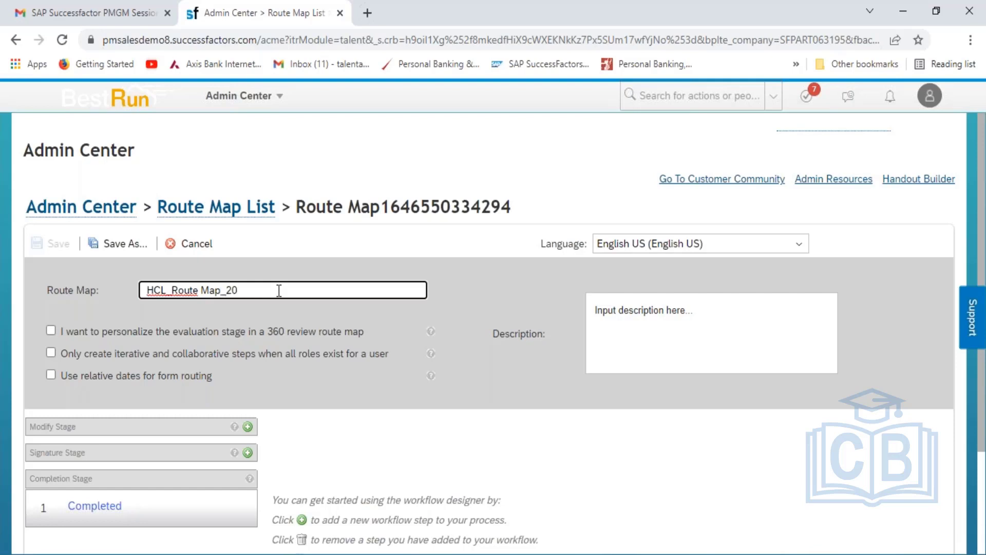
text(21)
click(405, 380)
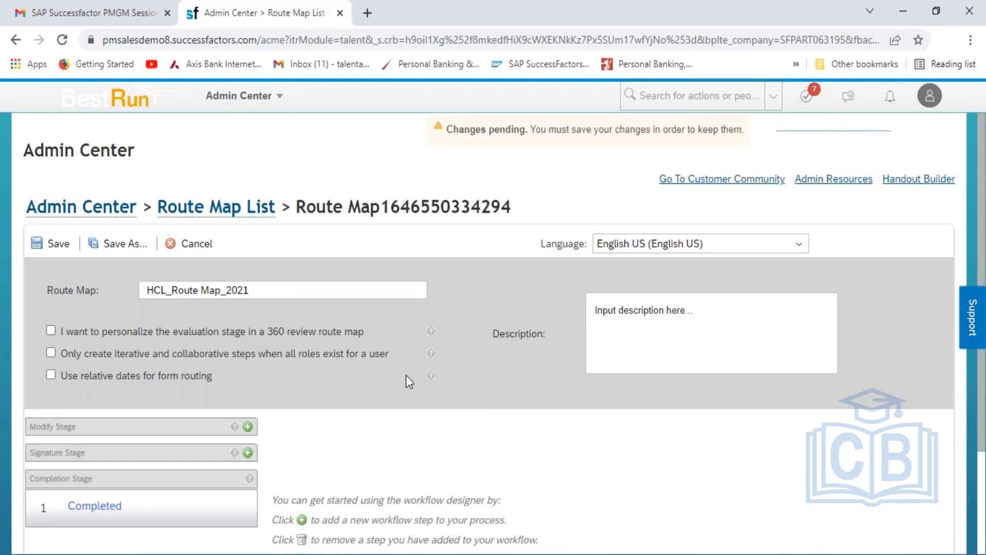
click(58, 245)
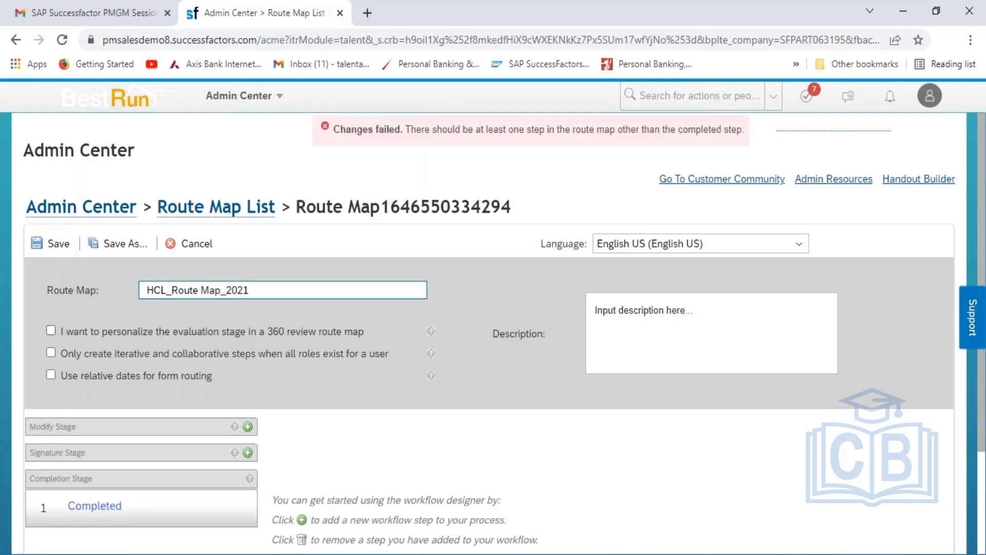
- Add a step named "Employee Self Assessment" to the Modify Stage
click(247, 426)
click(450, 337)
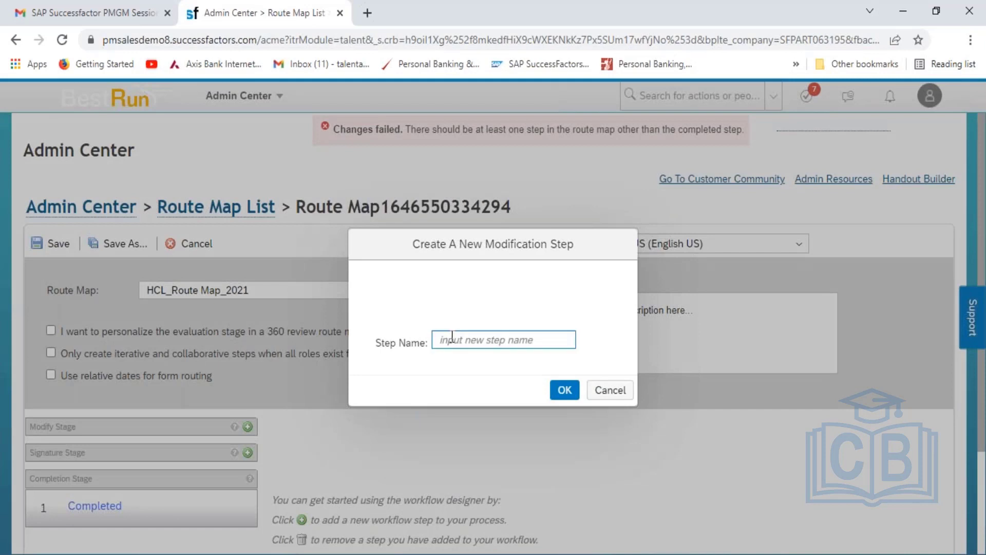
text(Empl)
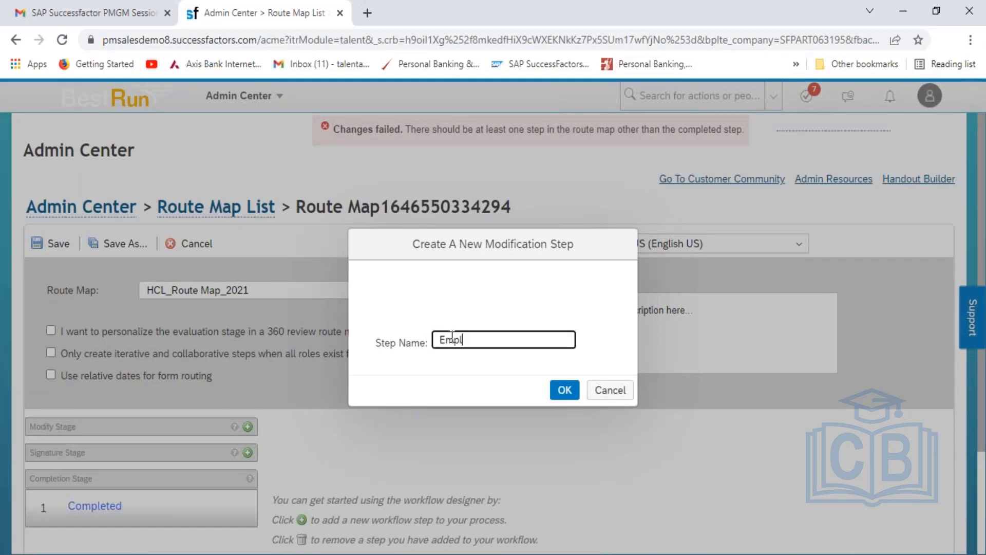
text(oyee Self Assessment)
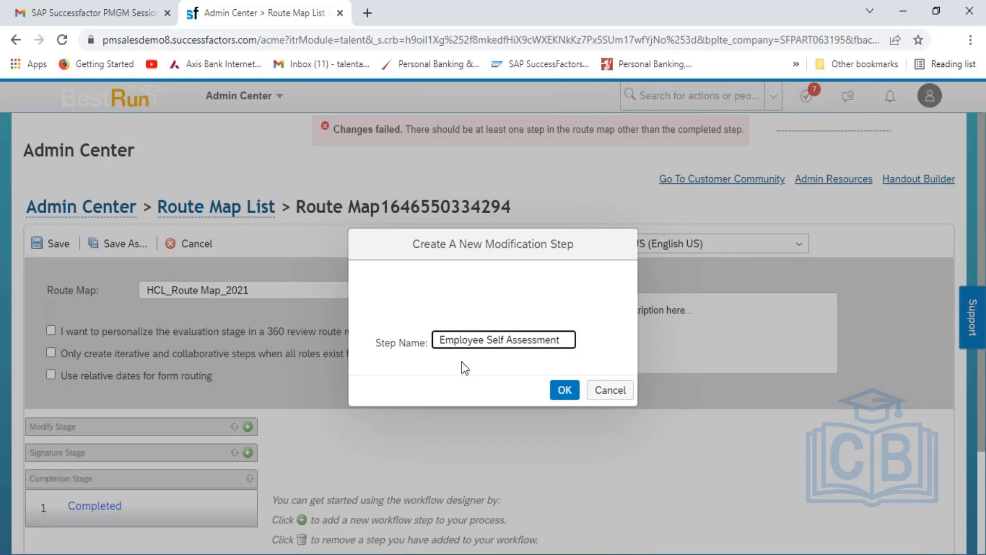
click(565, 391)
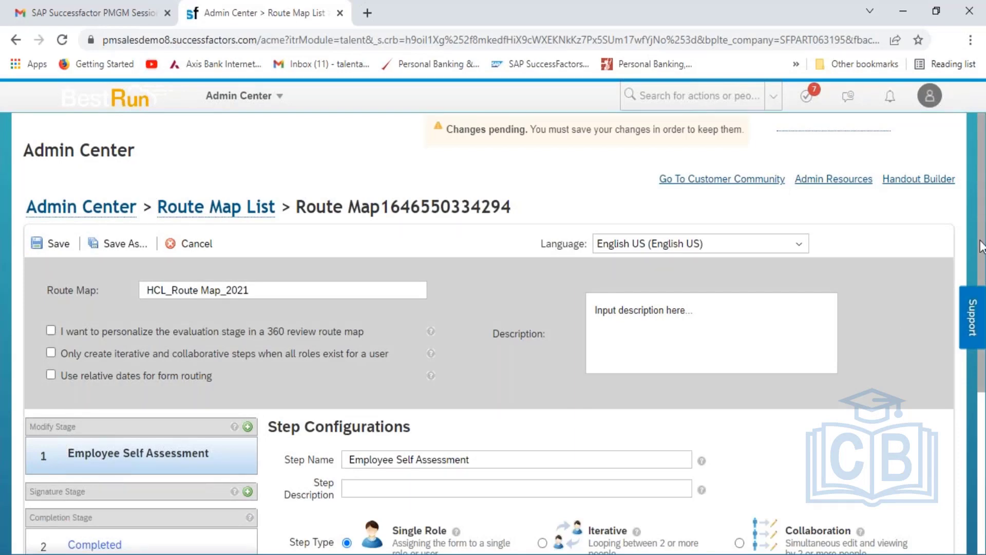
- Describe the Employee Self Assessment step as "Employee will do the self appraisal" and assign it the Employee role
scroll(983, 225, down, 3)
click(469, 364)
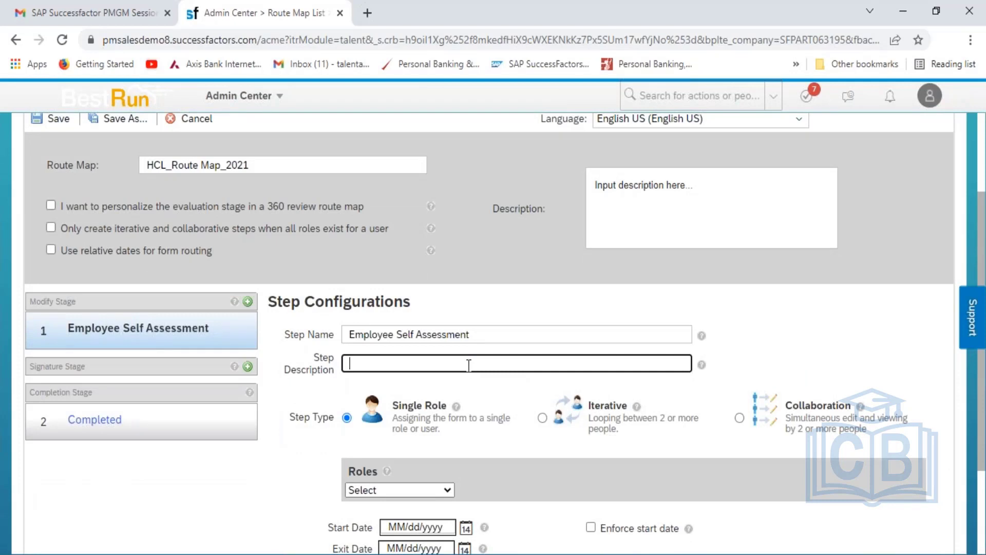
text(Employee will the)
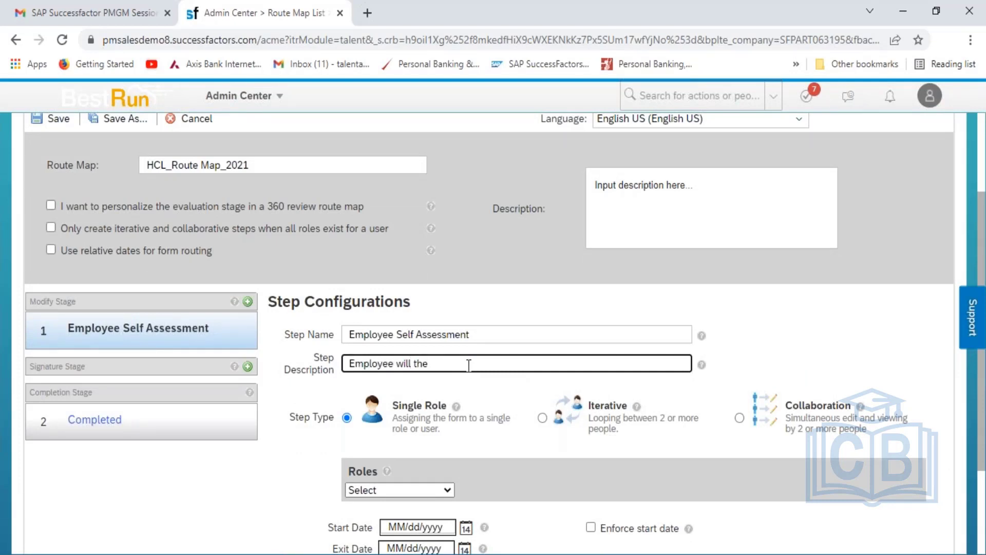
key(BackSpace)
key(BackSpace)
key(BackSpace)
text(do the self appraisal)
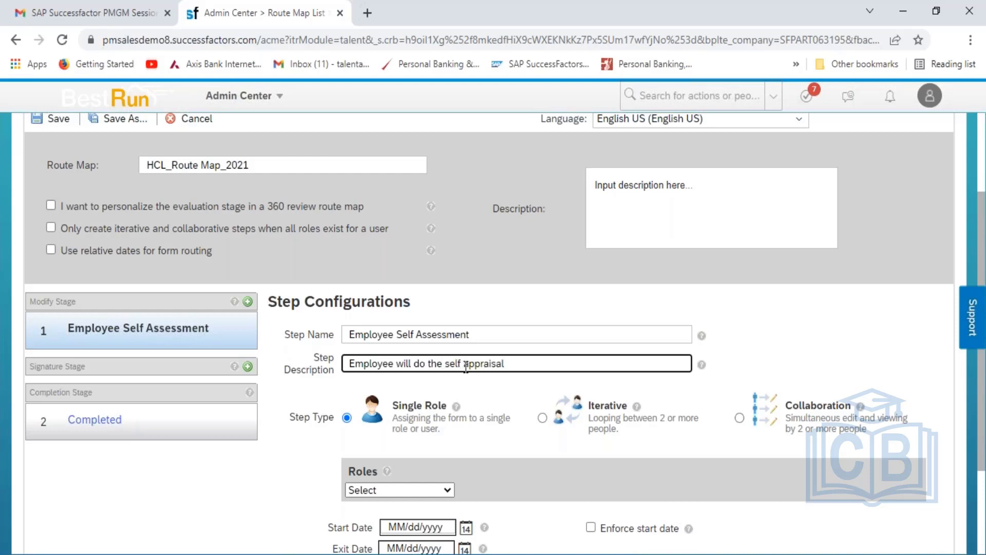
click(420, 493)
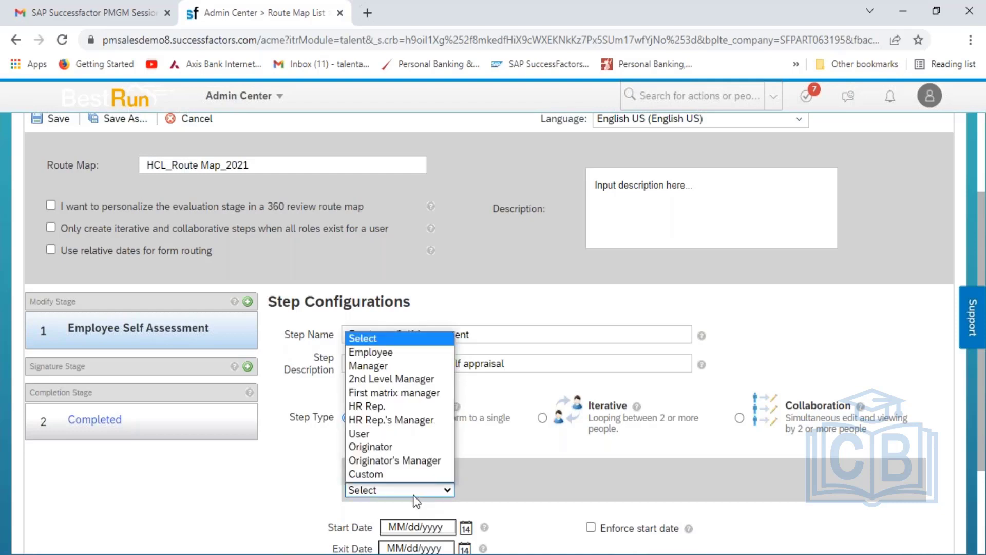
click(378, 355)
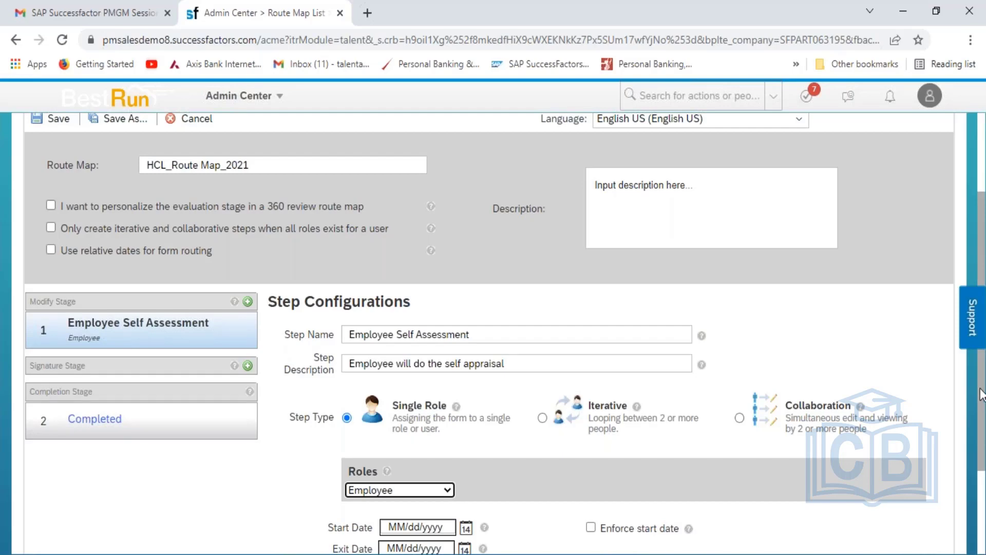
- In the step's advanced options, set the Step Id to 1 and enable Start of Review, and save the route map
scroll(981, 380, down, 3)
click(456, 508)
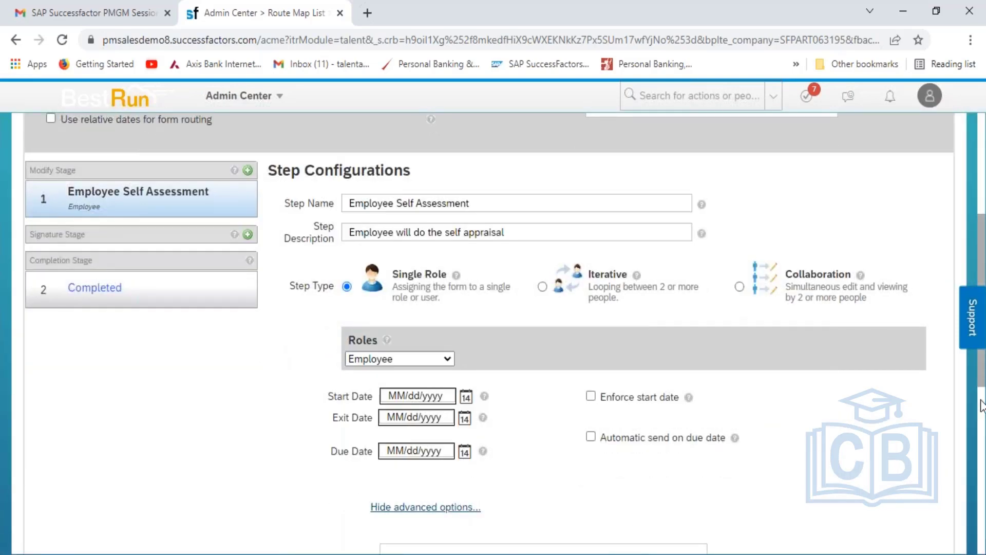
scroll(981, 380, down, 10)
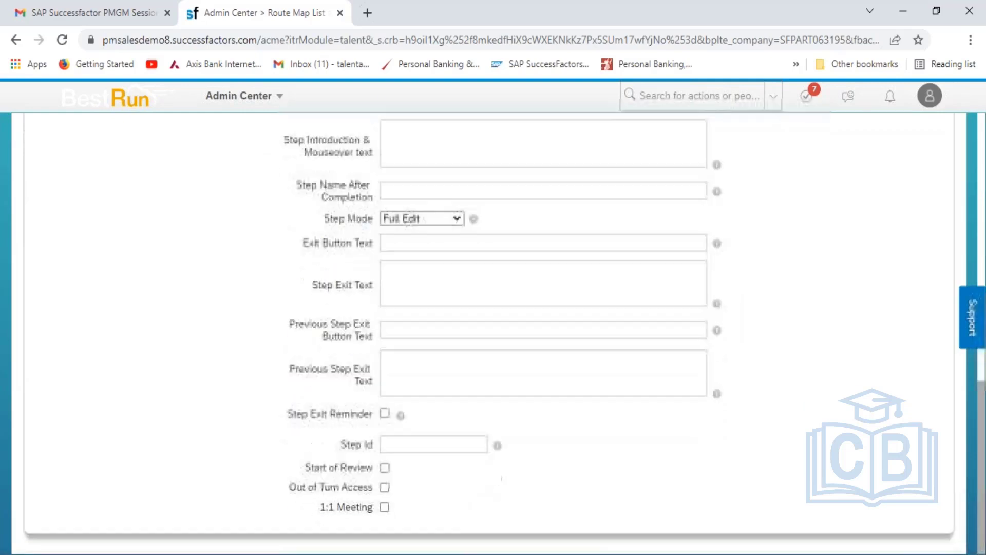
click(447, 444)
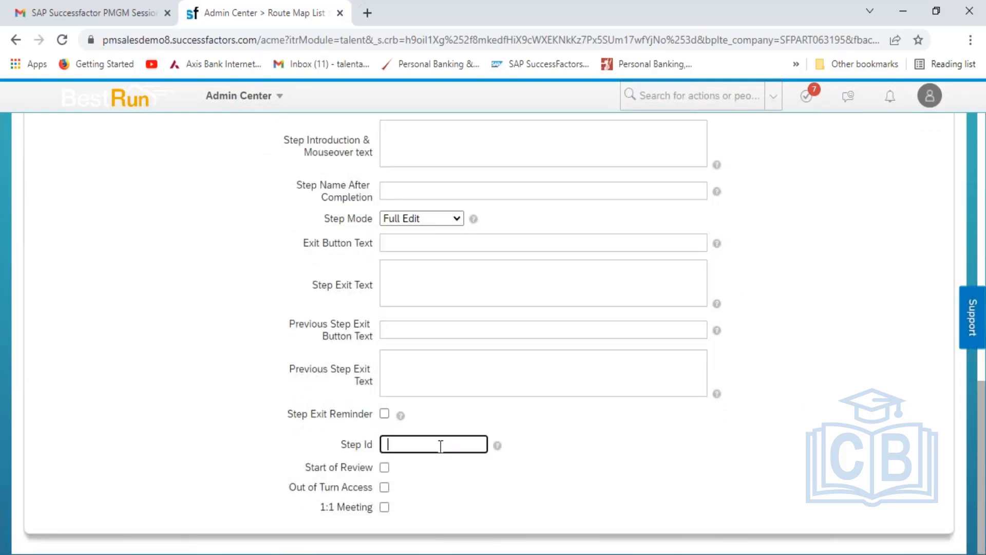
text(1)
click(385, 468)
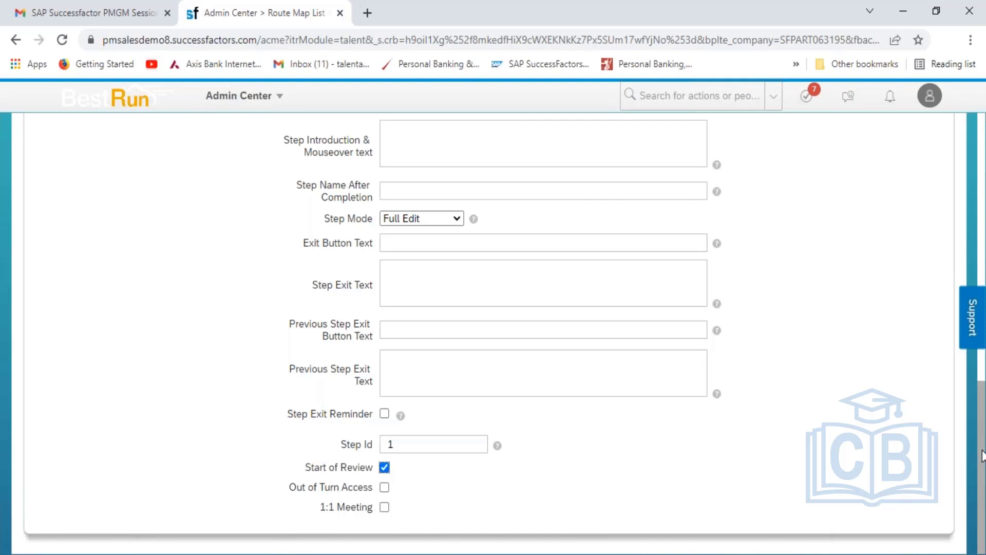
drag(982, 457, 980, 209)
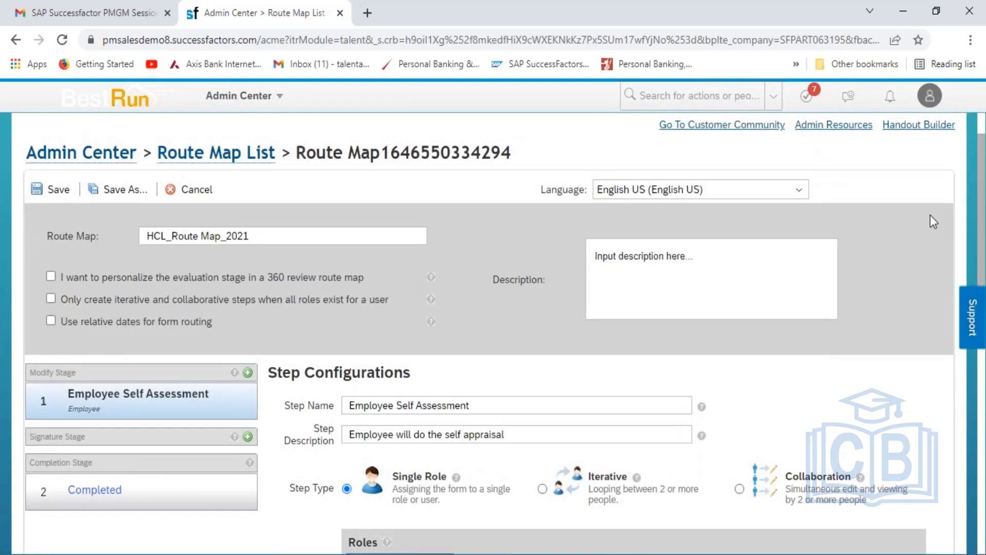
click(58, 189)
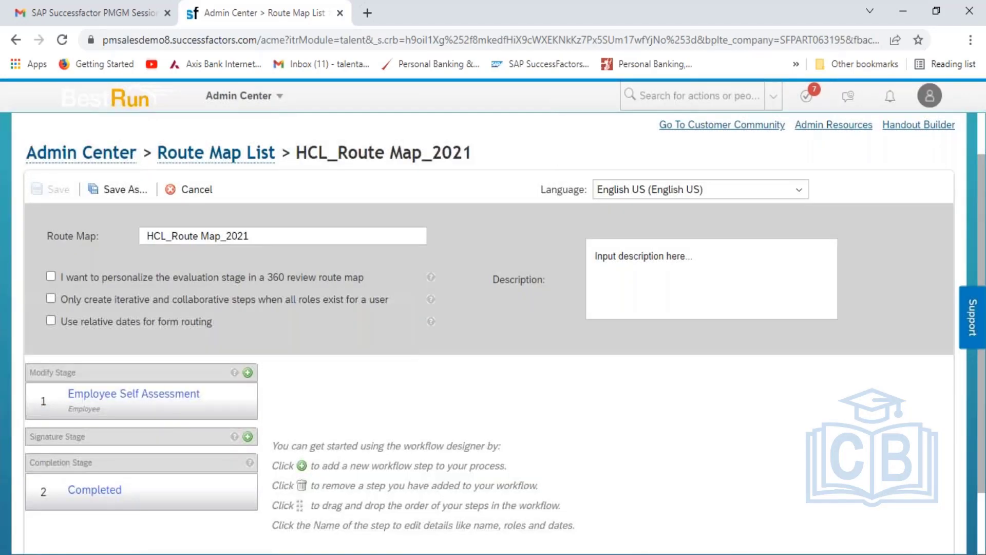
- Add a second Modify Stage step named "Manager Self Assessment"
click(248, 373)
click(472, 340)
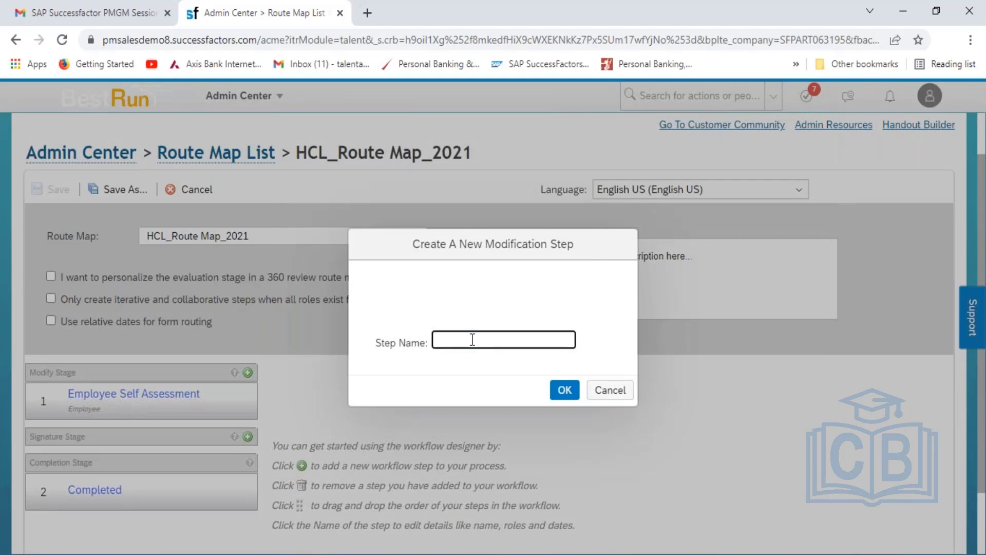
text(Manager Self Assess)
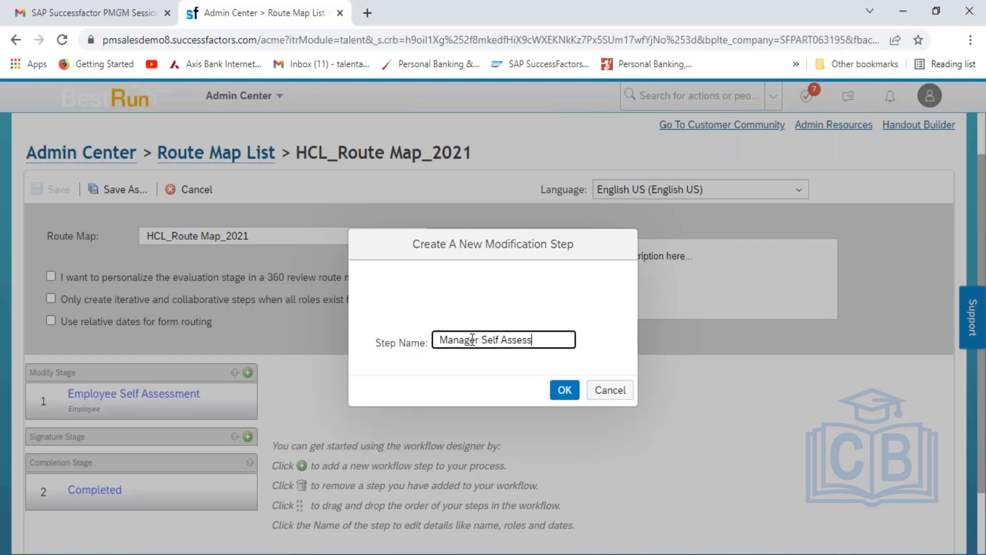
text(ment)
key(BackSpace)
key(BackSpace)
key(BackSpace)
key(BackSpace)
key(BackSpace)
key(BackSpace)
text(essme)
click(566, 387)
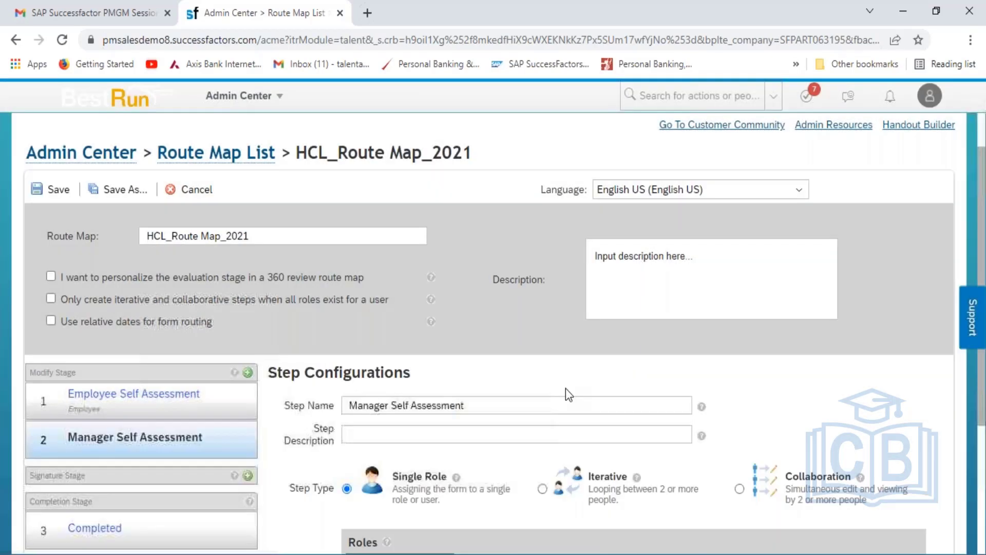
- Describe the Manager Self Assessment step as "Manager will provide the rating to employee" and assign it the Manager role
click(363, 431)
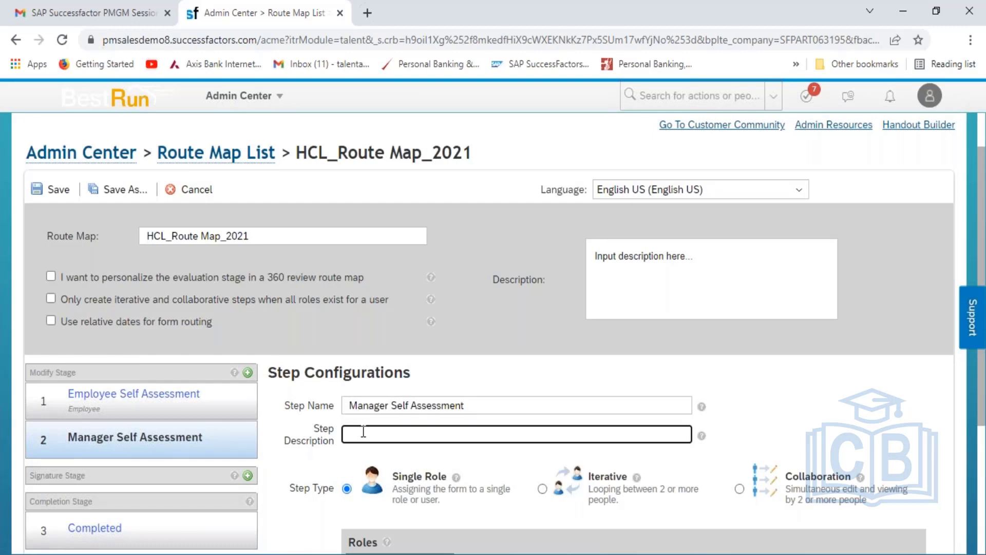
text(Manager will provide the )
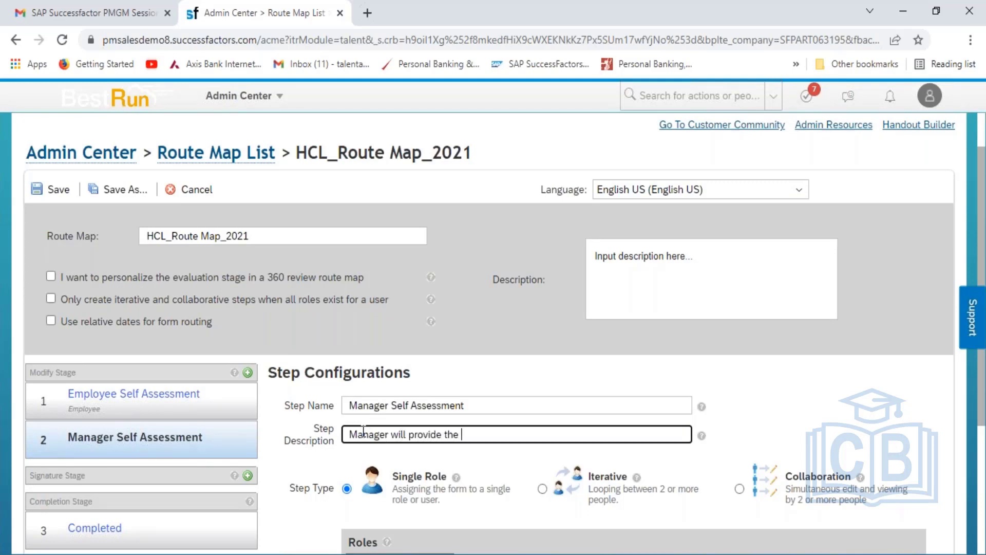
text(rating to employe)
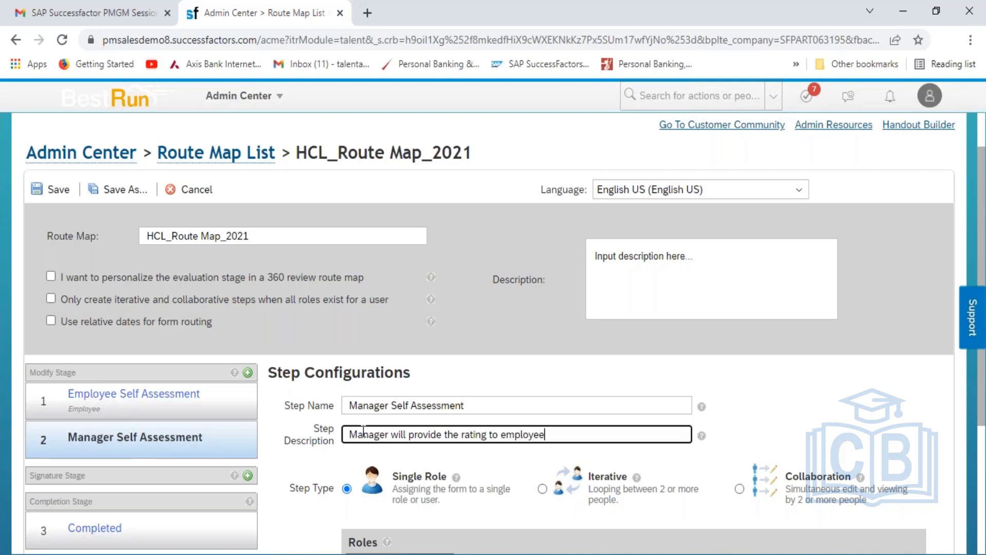
text(e)
click(978, 252)
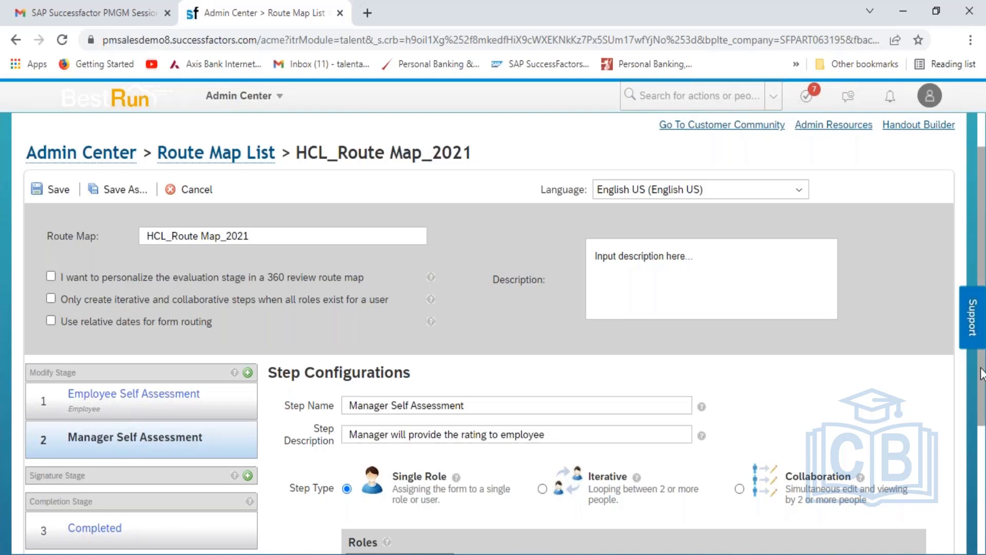
scroll(694, 380, down, 3)
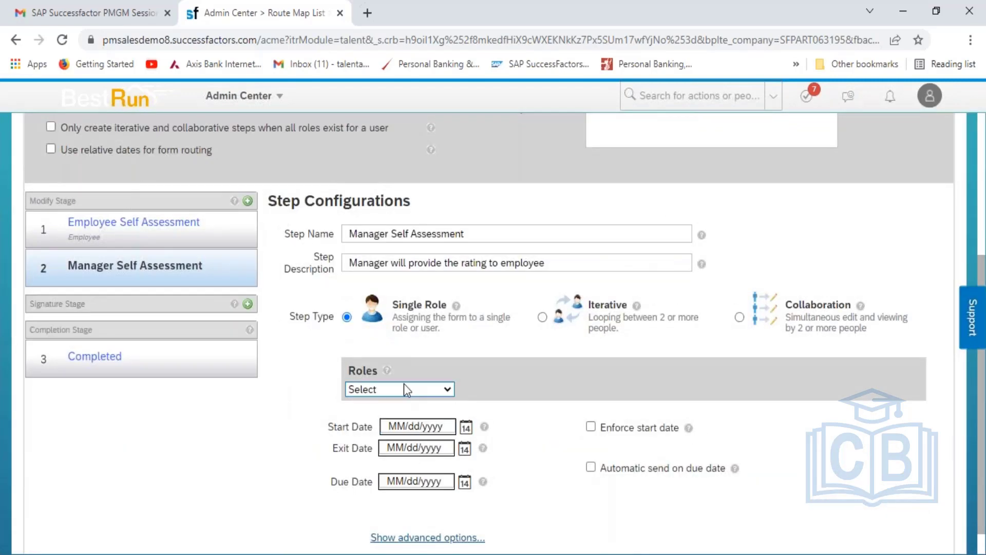
click(406, 389)
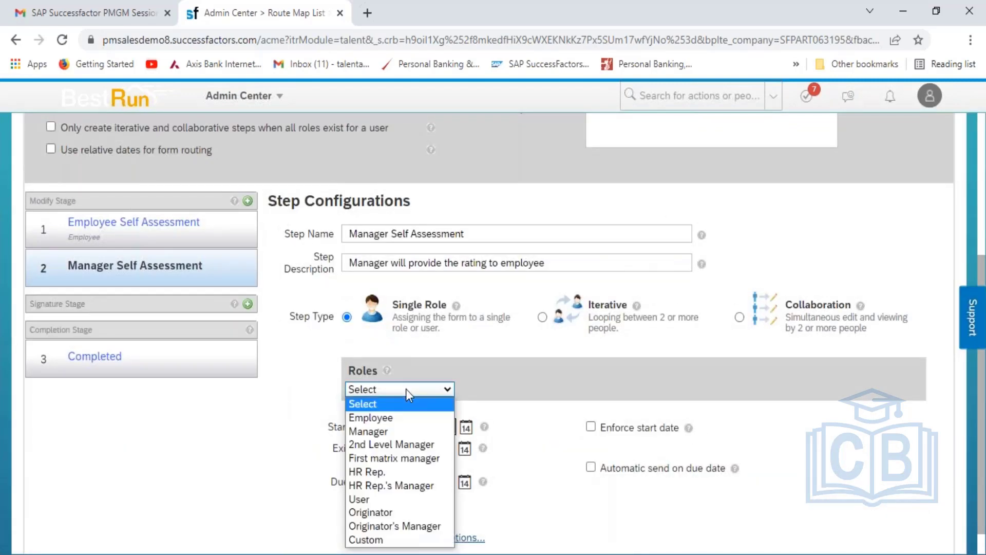
click(388, 432)
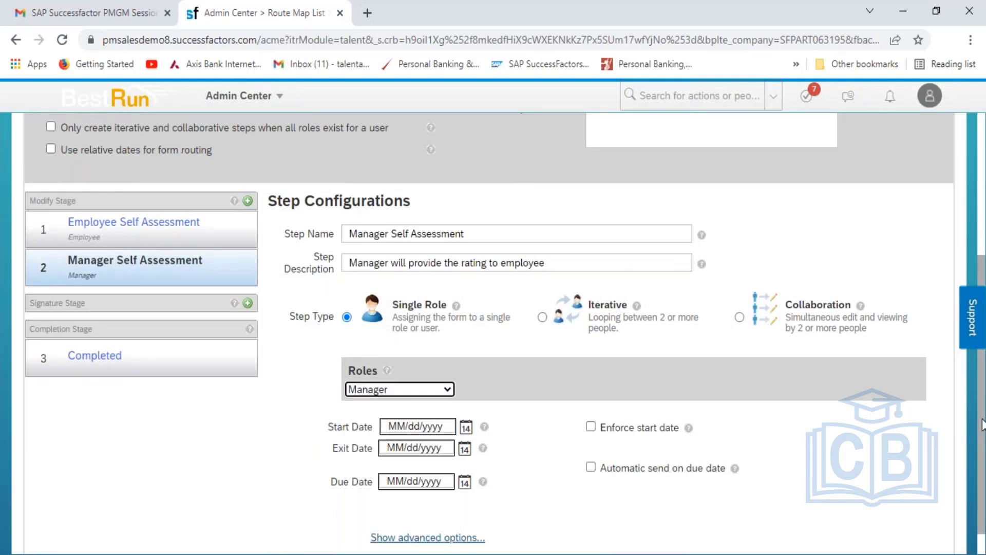
- In the step's advanced options, reuse the description "Manager will provide the rating to employee" as the Step Introduction & Mouseover text
scroll(983, 425, down, 1)
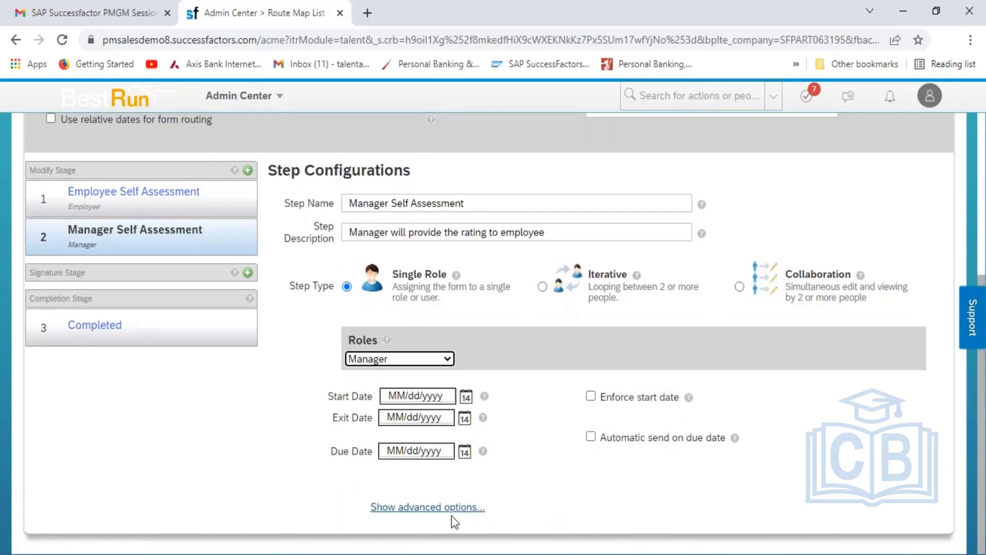
click(434, 509)
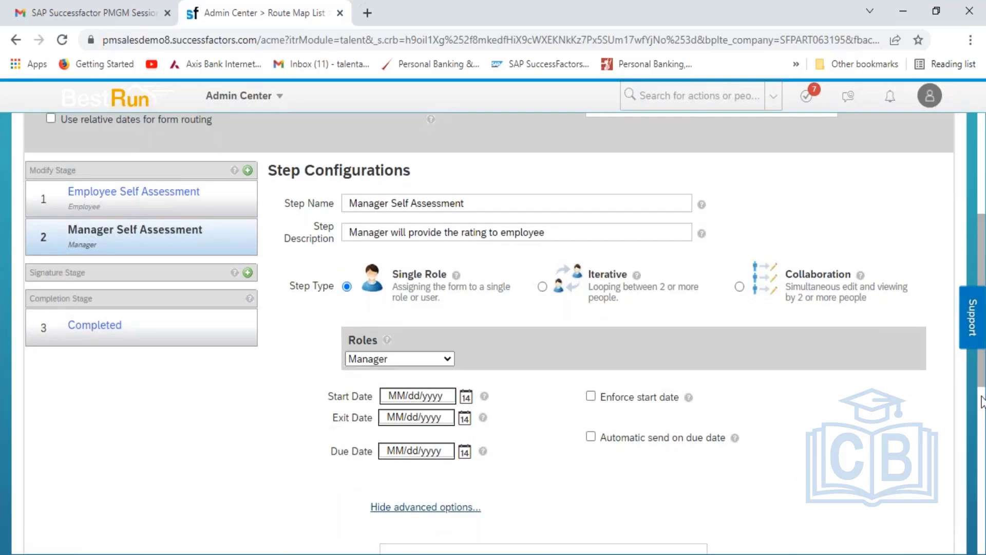
drag(983, 380, 983, 400)
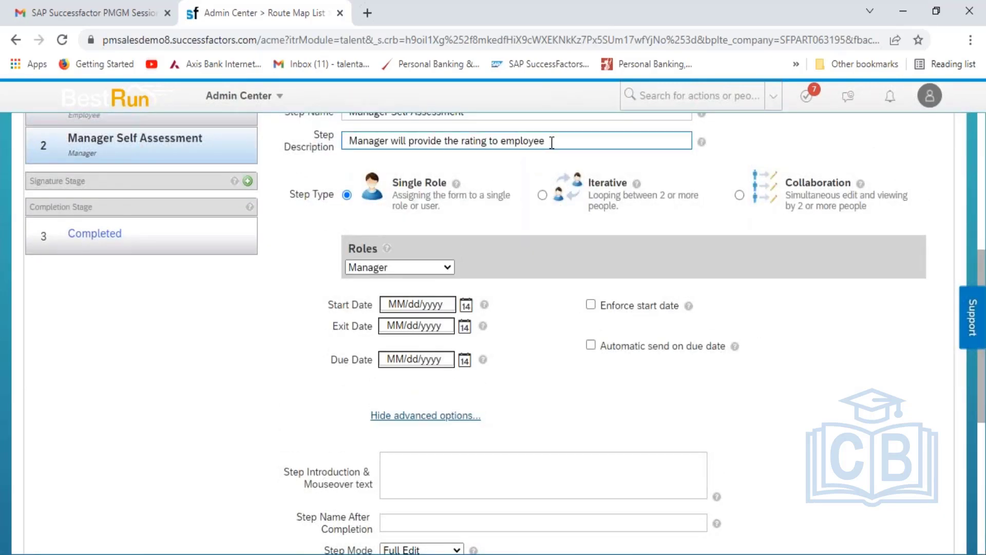
drag(547, 141, 342, 151)
key(ctrl+c)
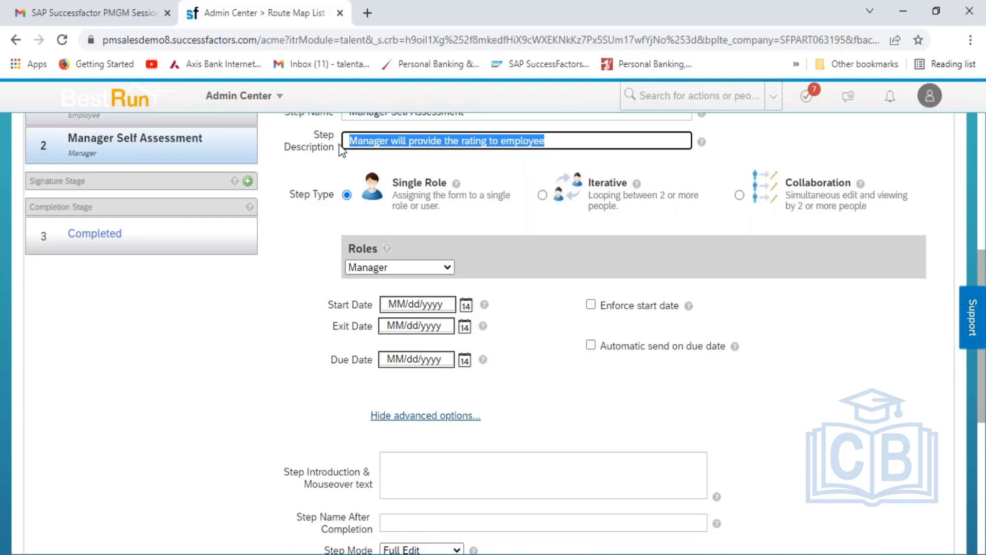
click(426, 469)
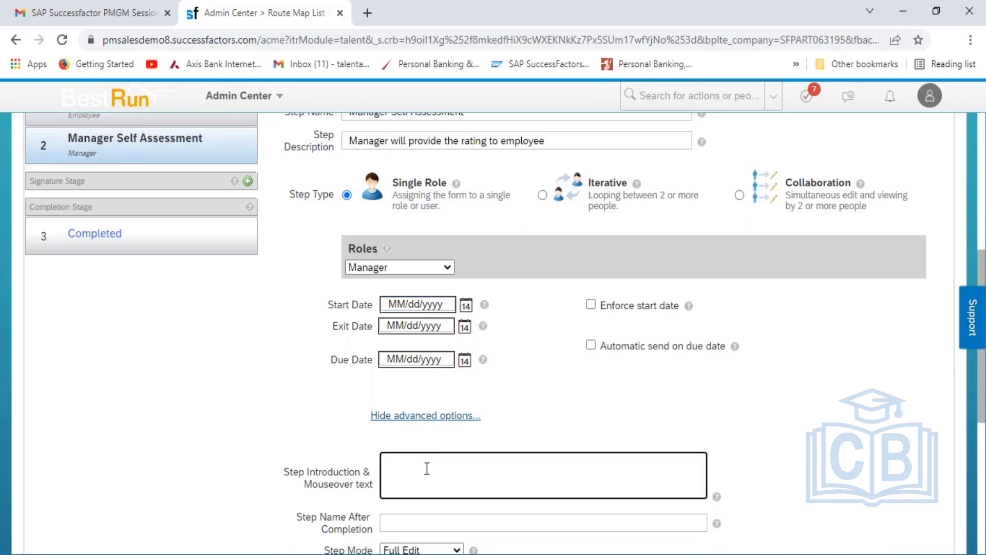
key(ctrl+v)
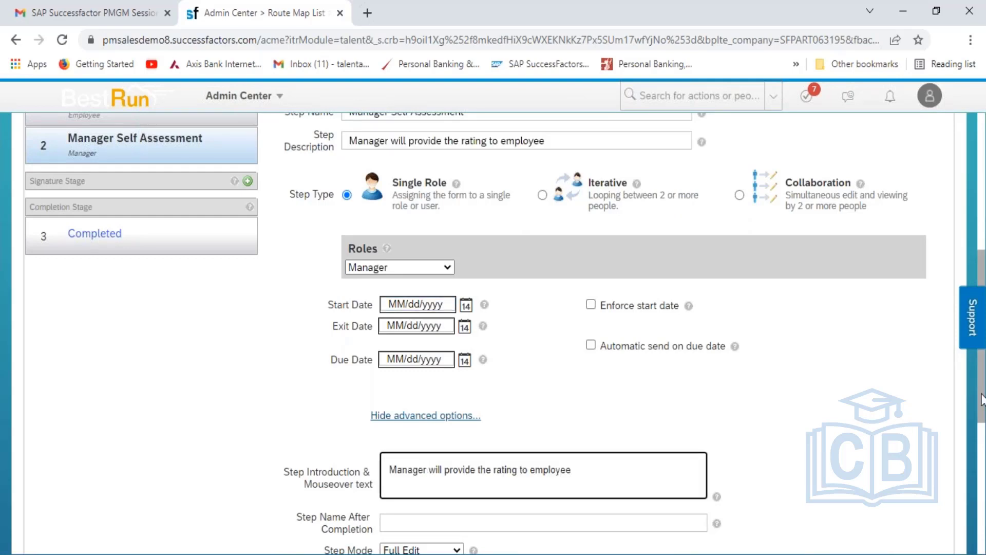
- Set the Manager Self Assessment Step Id to 2, enable Out of Turn Access, and save the route map
drag(982, 399, 984, 532)
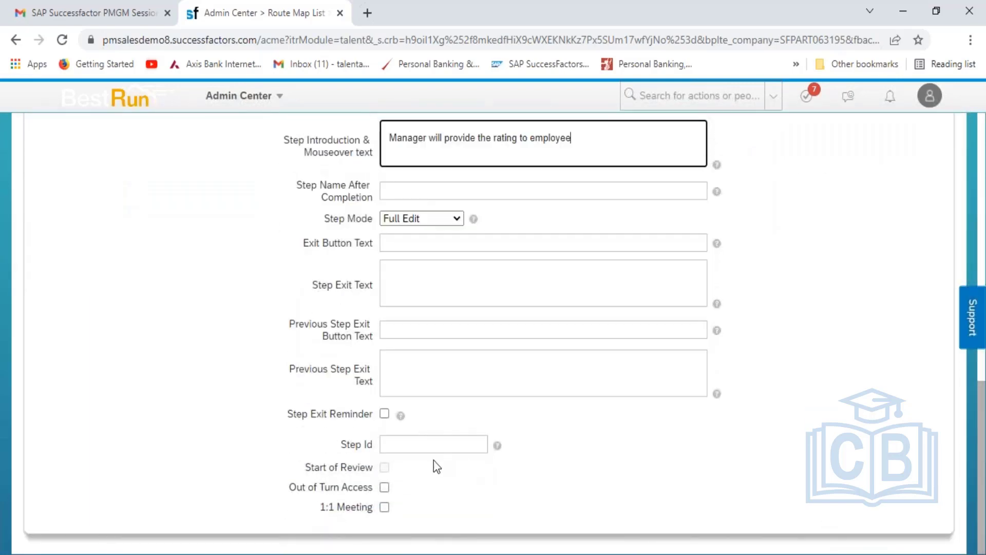
click(415, 445)
text(2)
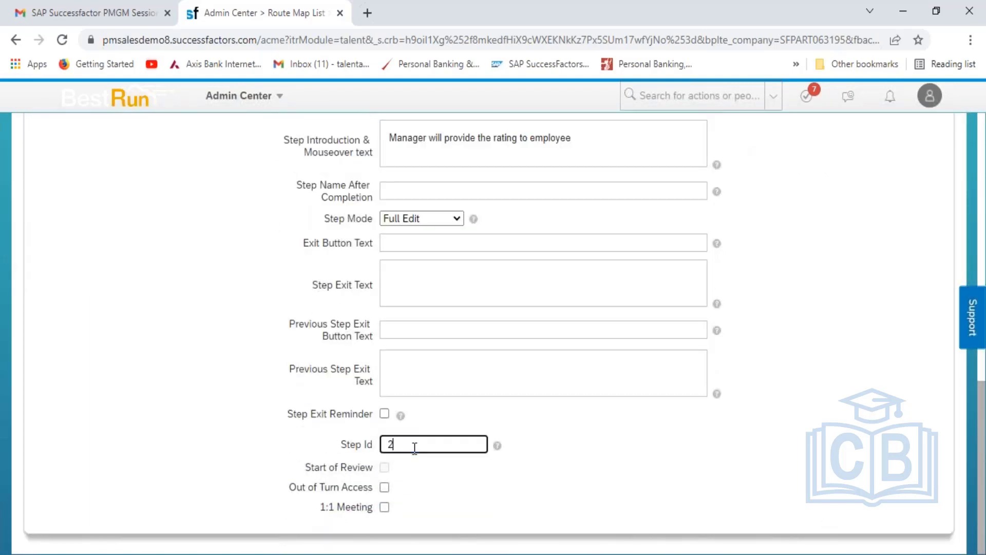
click(386, 487)
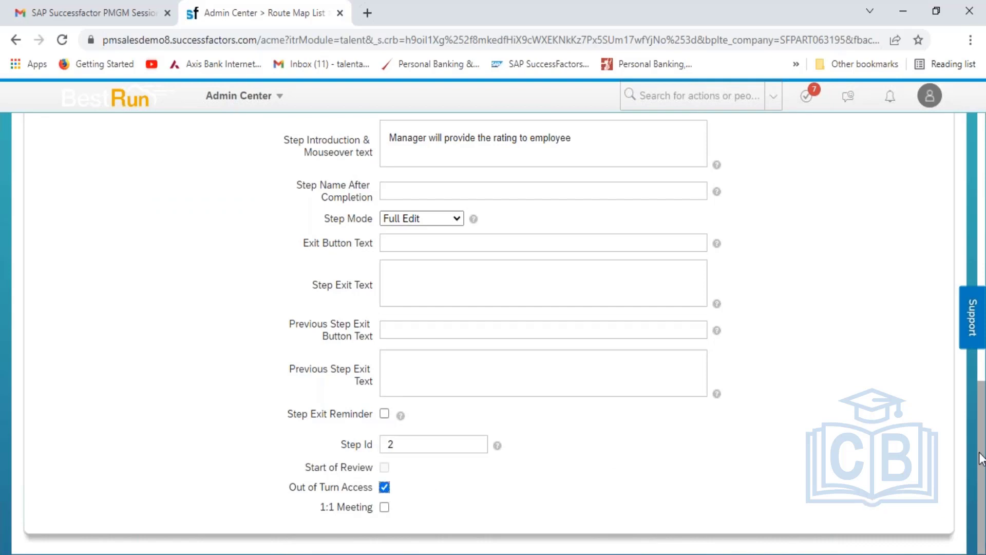
scroll(981, 456, up, 10)
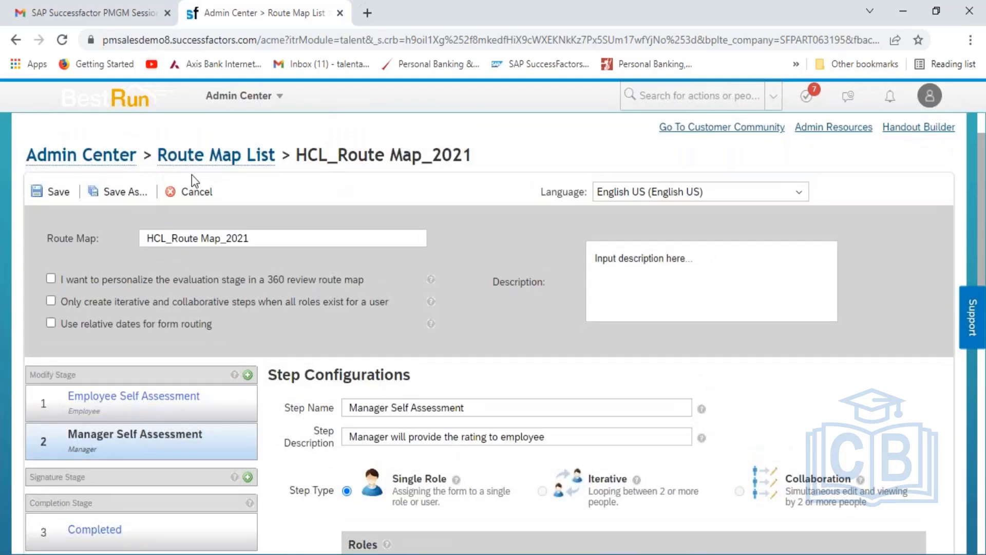
click(54, 195)
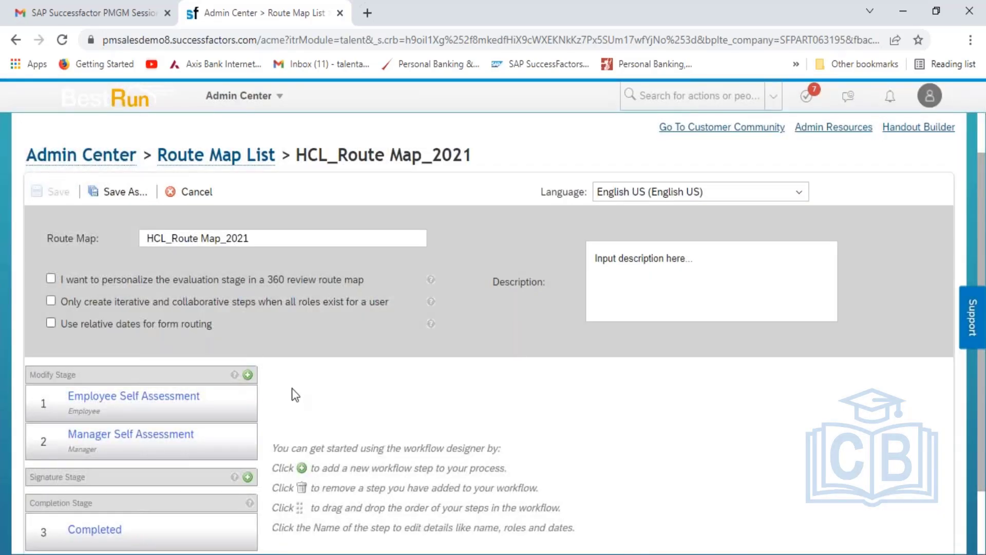
- Add a third Modify Stage step named "1-1 Meeting"
click(250, 375)
click(465, 340)
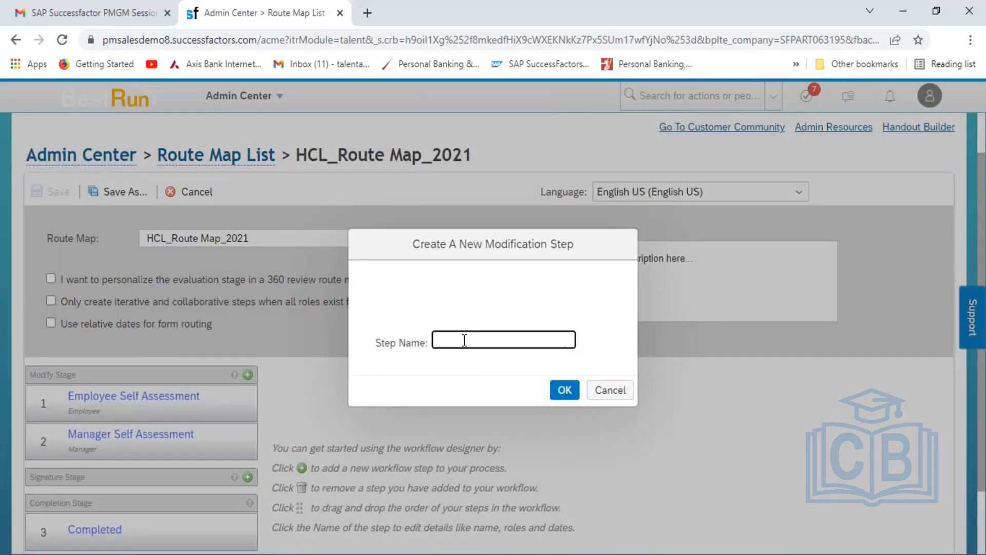
text(1-1 Meeting)
click(564, 390)
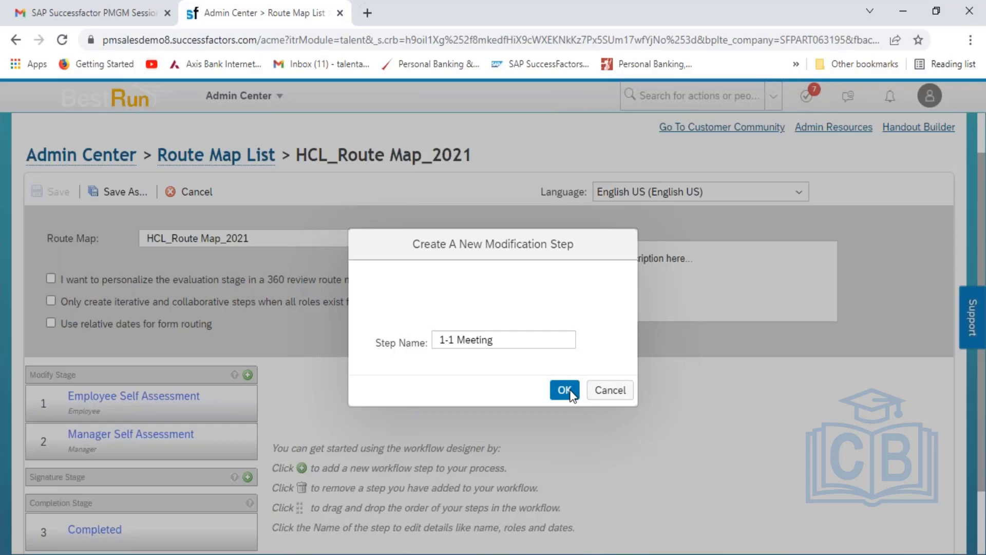
- Describe the 1-1 Meeting step as "1-1 discussion with employee and Manager" and assign it the Manager role
click(404, 431)
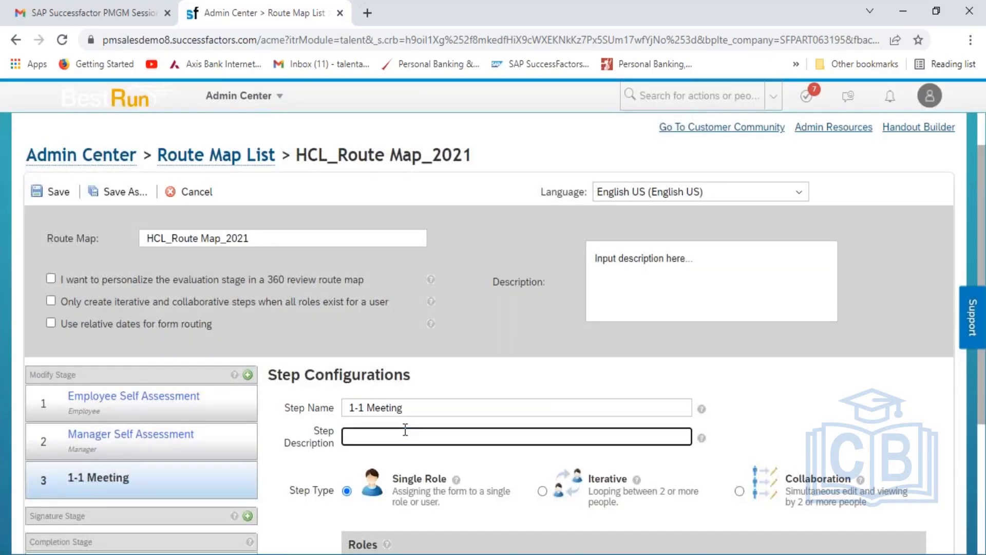
text(1-1 discussion with employee am)
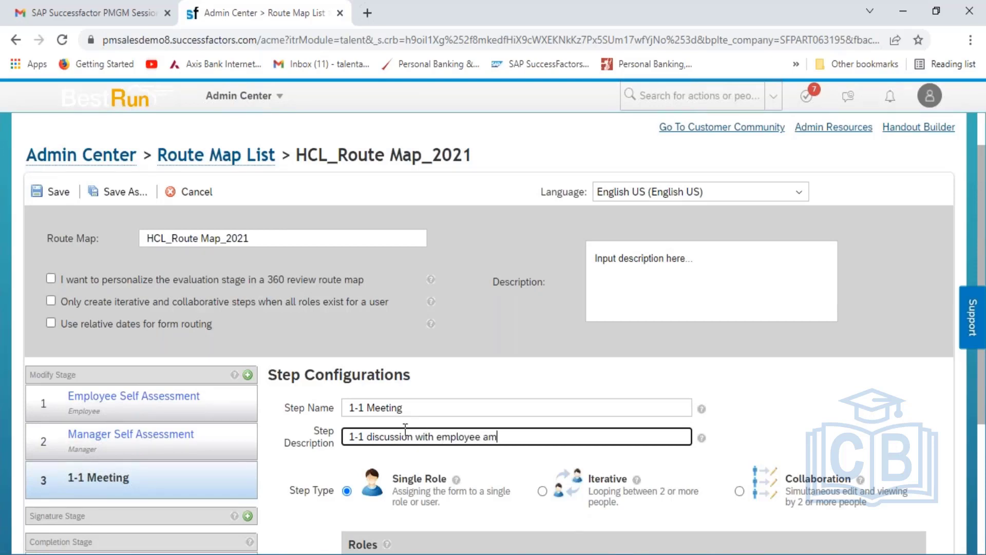
text(d Mana)
key(BackSpace)
text(nd Manager)
scroll(974, 259, down, 4)
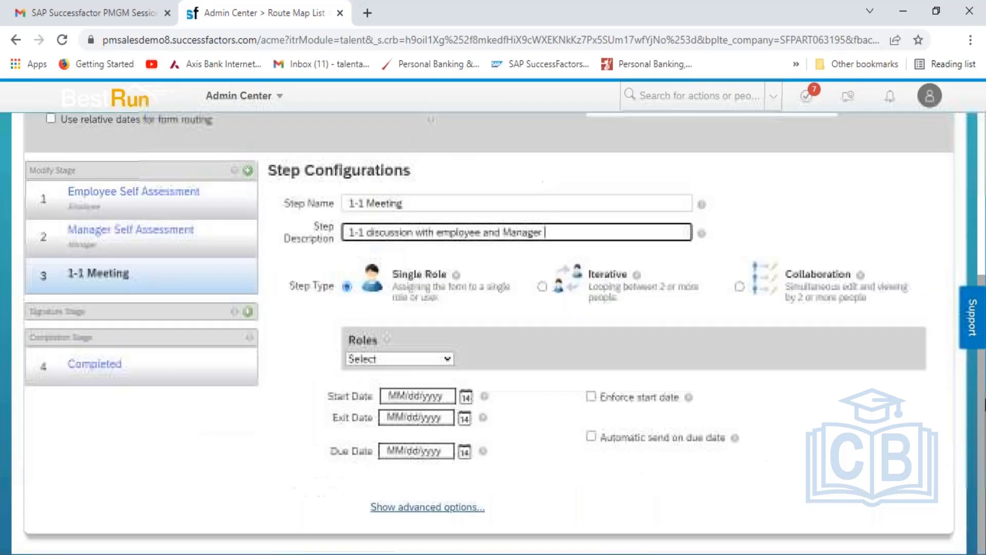
click(438, 364)
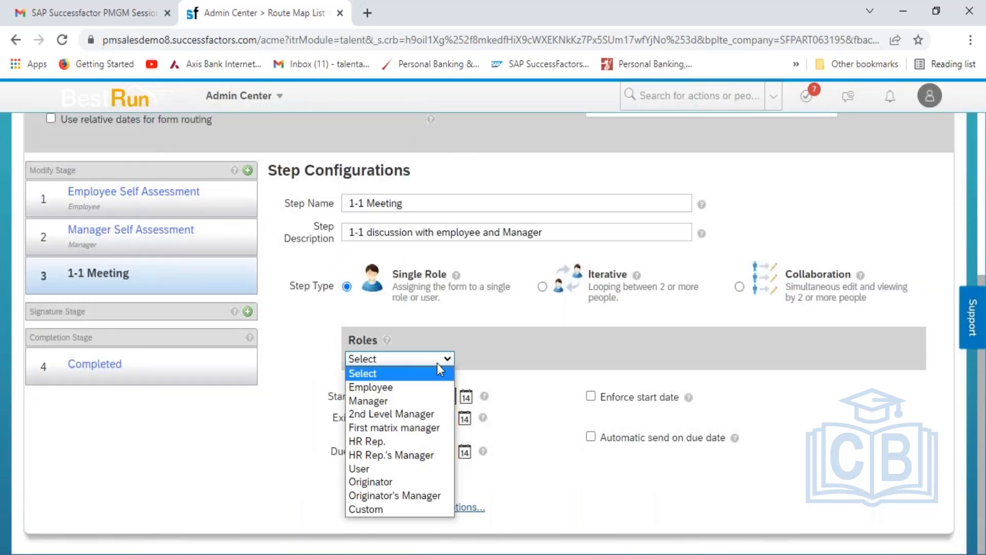
click(409, 399)
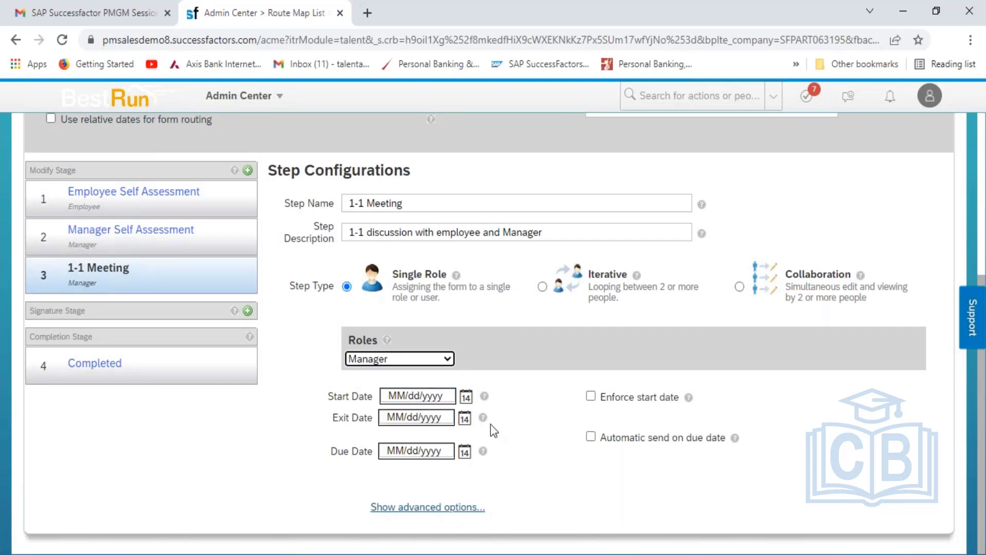
- In the 1-1 Meeting advanced options, set the Step Introduction & Mouseover text to the copied description "1-1 discussion with employee and Manager"
click(555, 235)
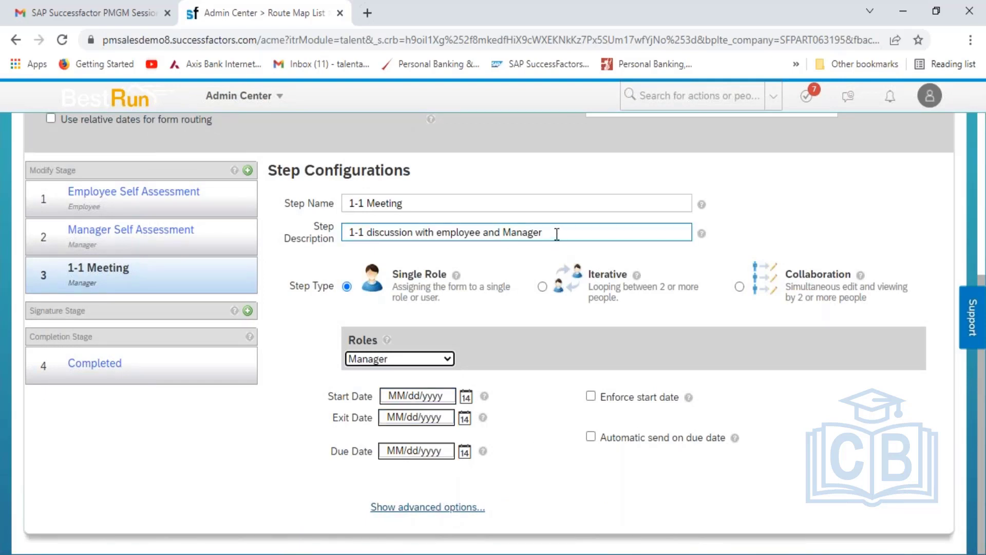
drag(557, 234, 324, 226)
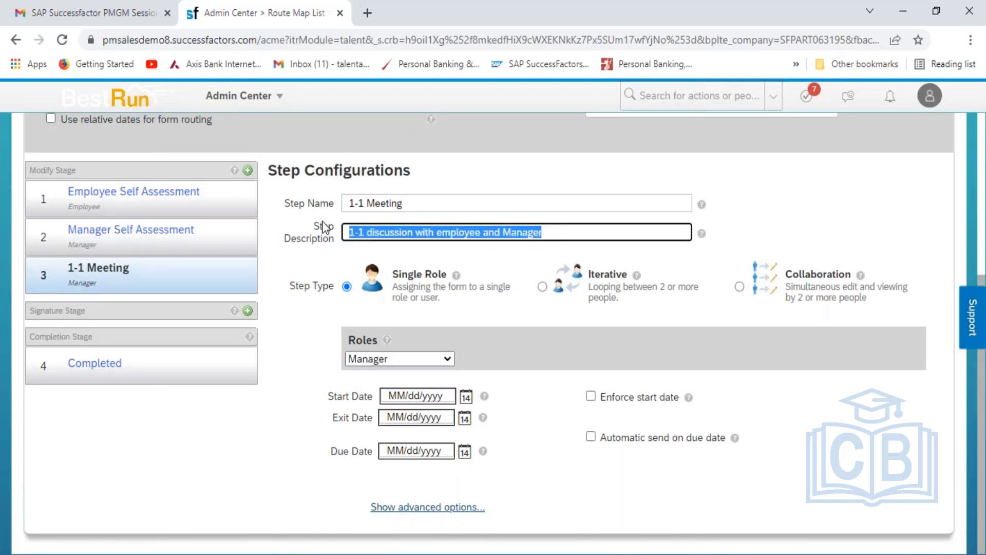
drag(537, 402, 539, 413)
click(420, 508)
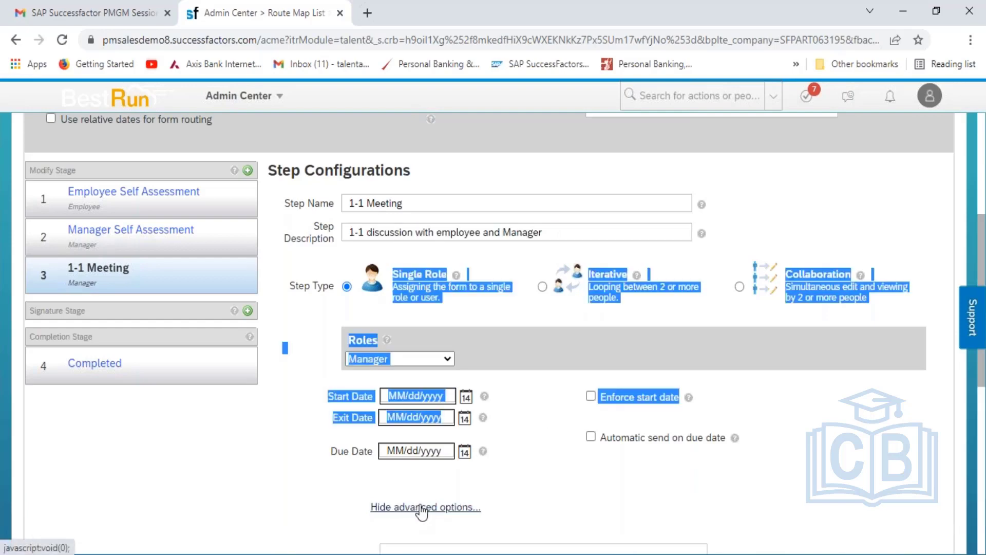
click(558, 485)
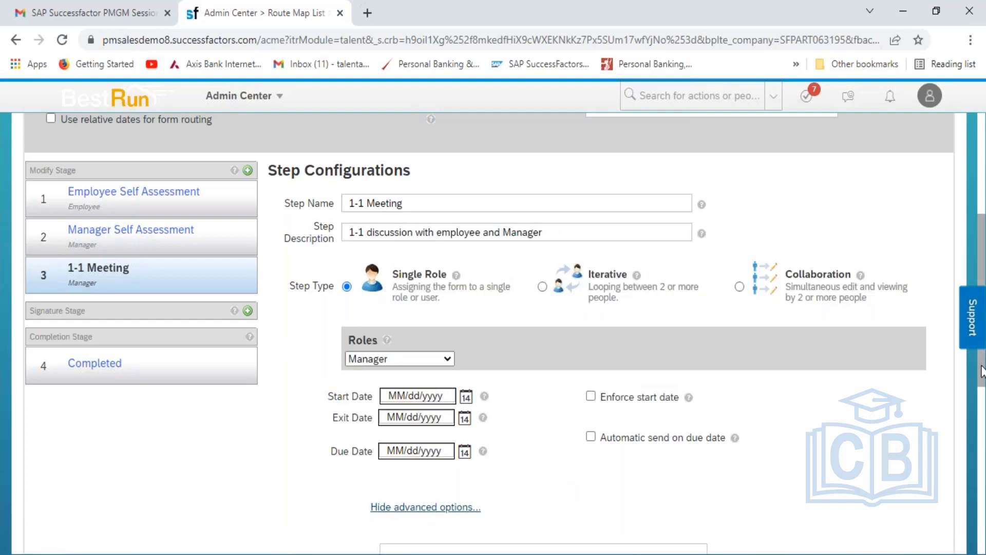
scroll(576, 353, down, 10)
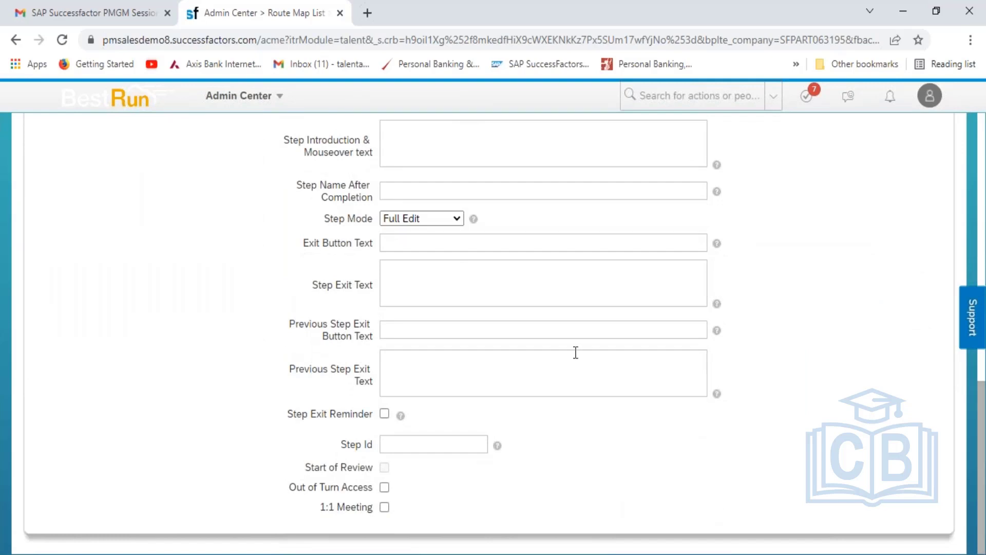
click(470, 156)
text(1-1 discussion with employee and Manager)
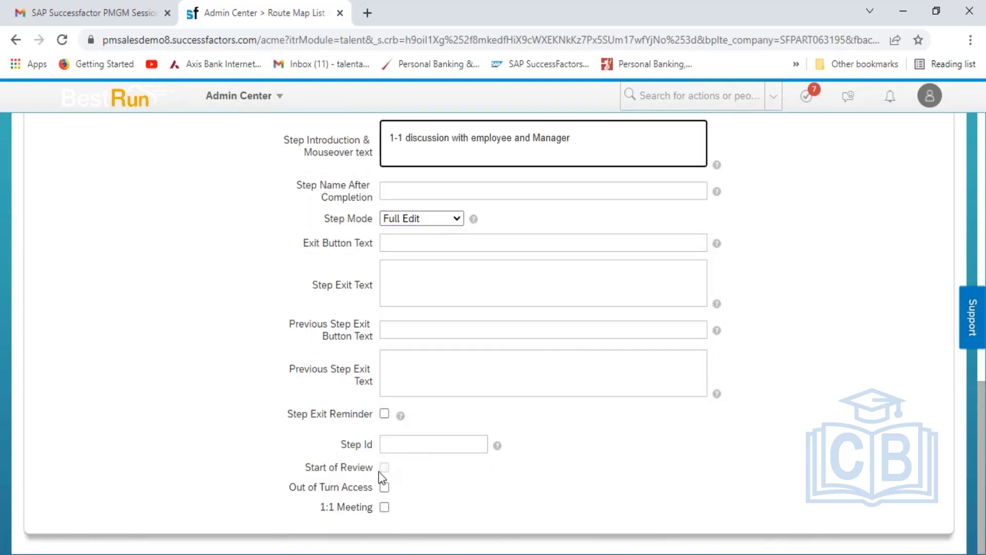
- Set the 1-1 Meeting Step Id to 3, enable the 1:1 Meeting option, and save the route map
click(401, 443)
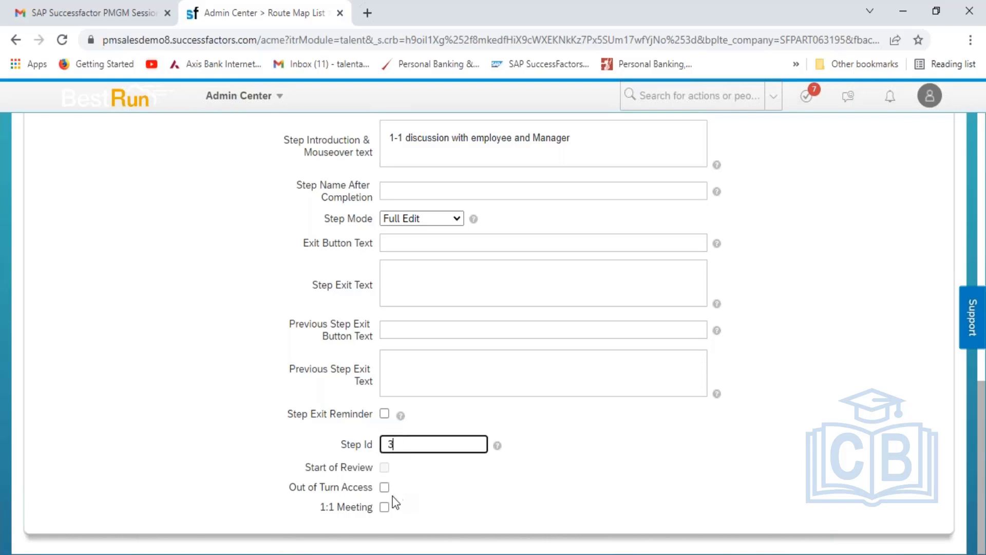
click(389, 511)
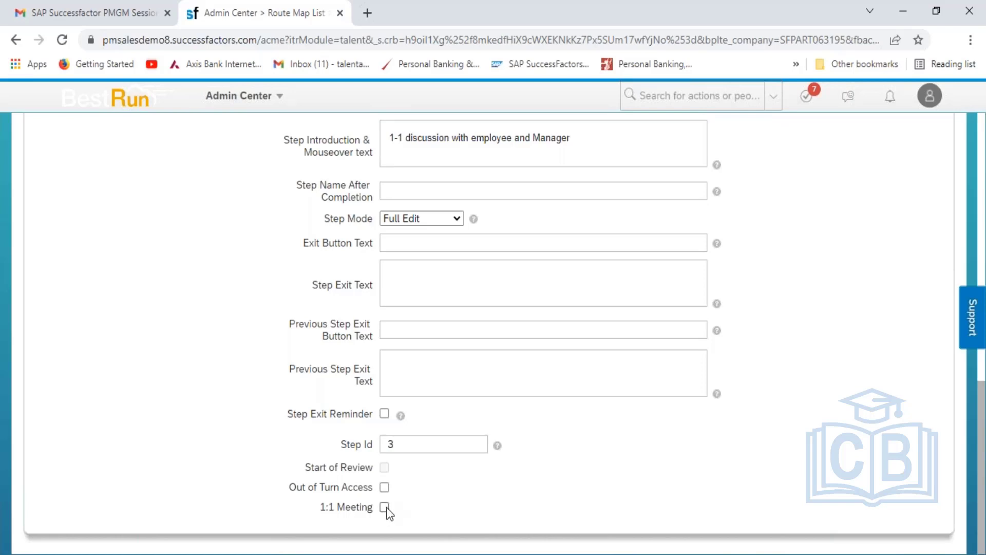
click(386, 508)
drag(981, 420, 977, 224)
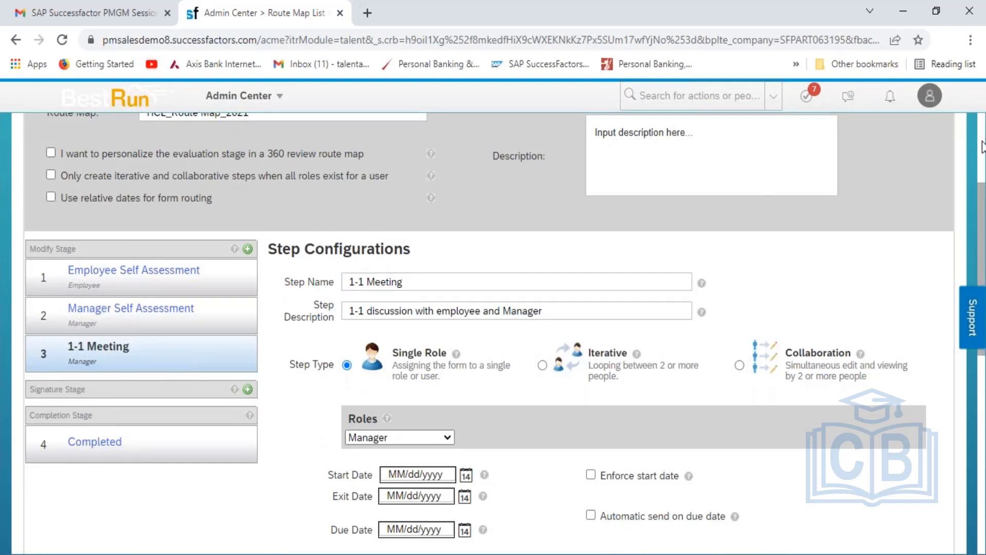
scroll(982, 152, up, 3)
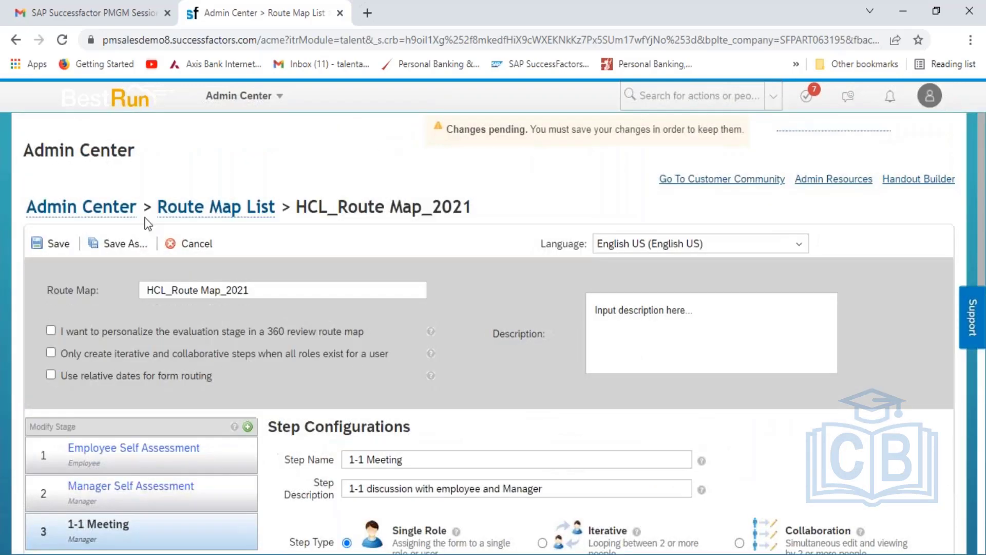
click(52, 245)
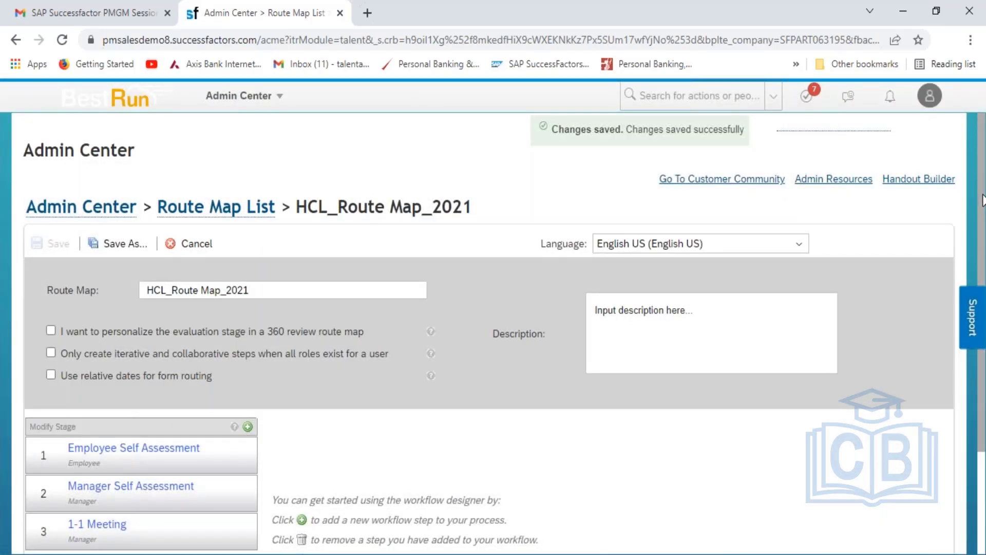
- Add a step named "Employee Signature" to the Signature Stage
scroll(982, 191, down, 3)
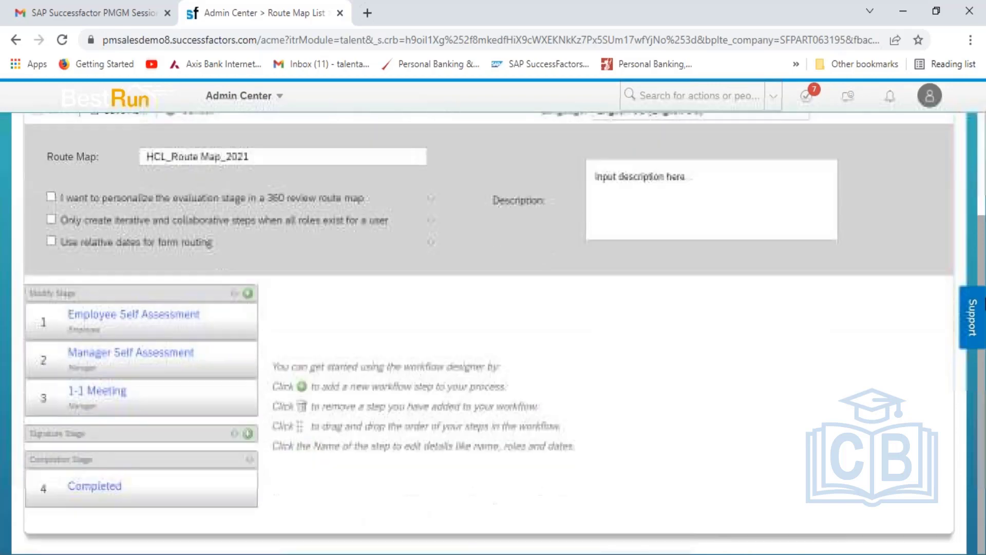
click(248, 433)
click(483, 343)
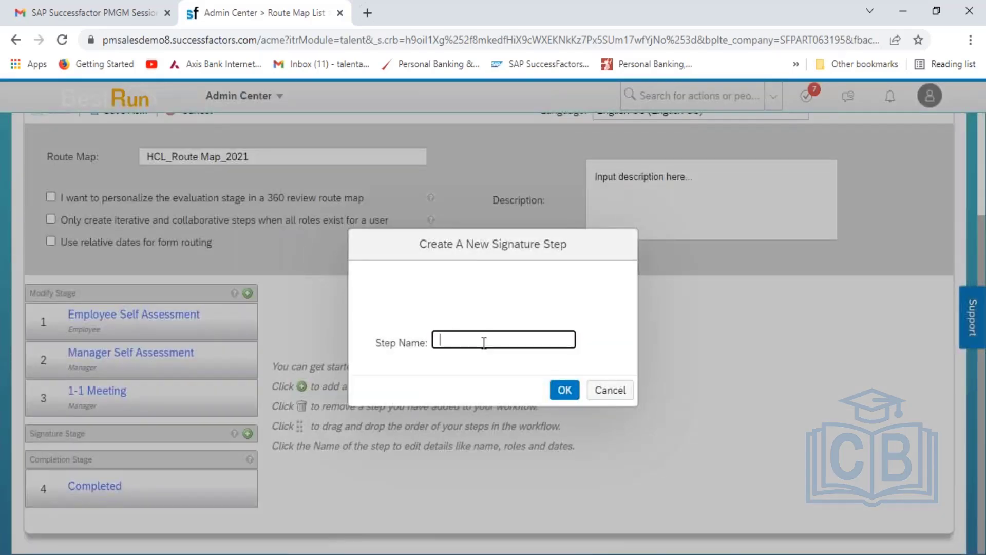
text(Employee Signature)
click(563, 390)
- Open the Employee Signature step's description for editing
click(421, 355)
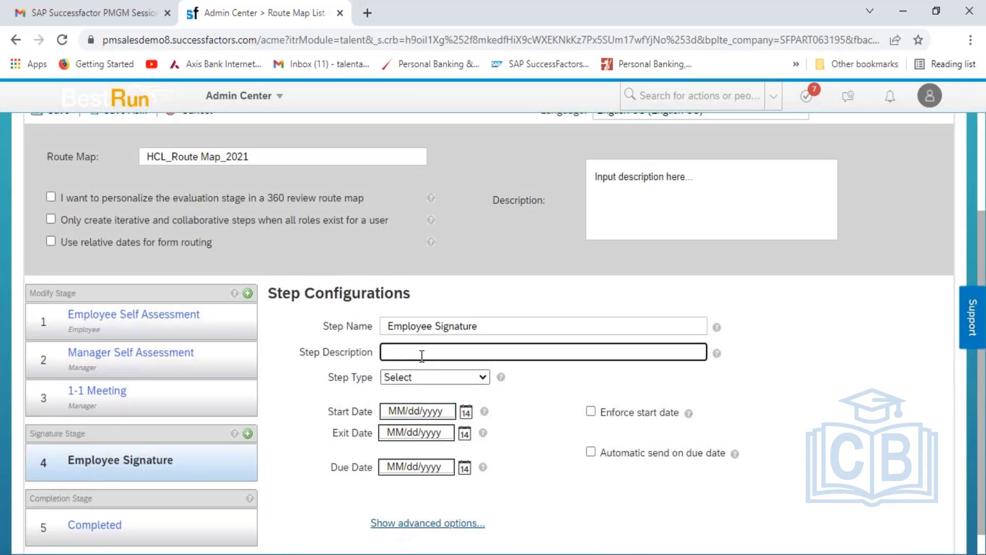
- Set the Employee Signature step's description to "Employee will sign up the form" and its step type to Employee
text(Employee will sign up the form)
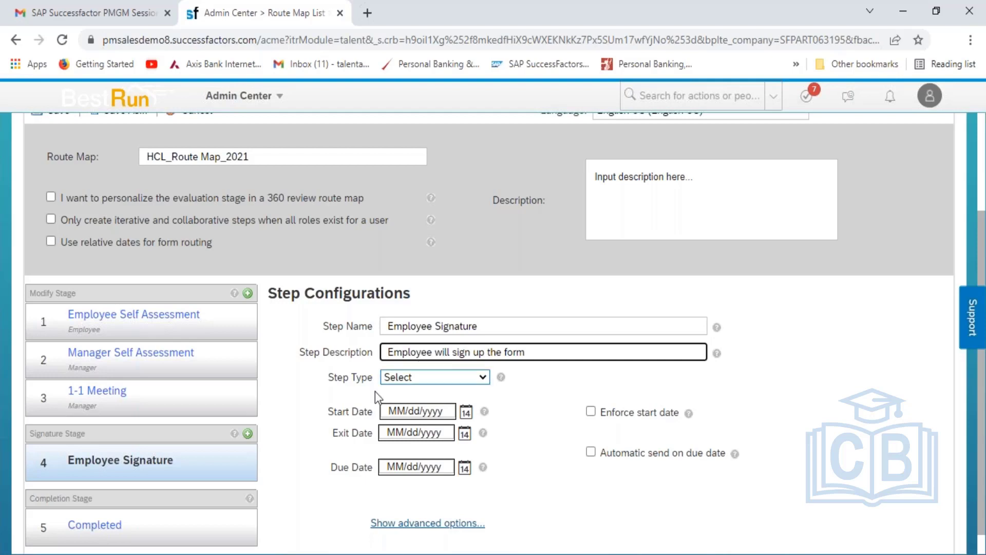
click(435, 380)
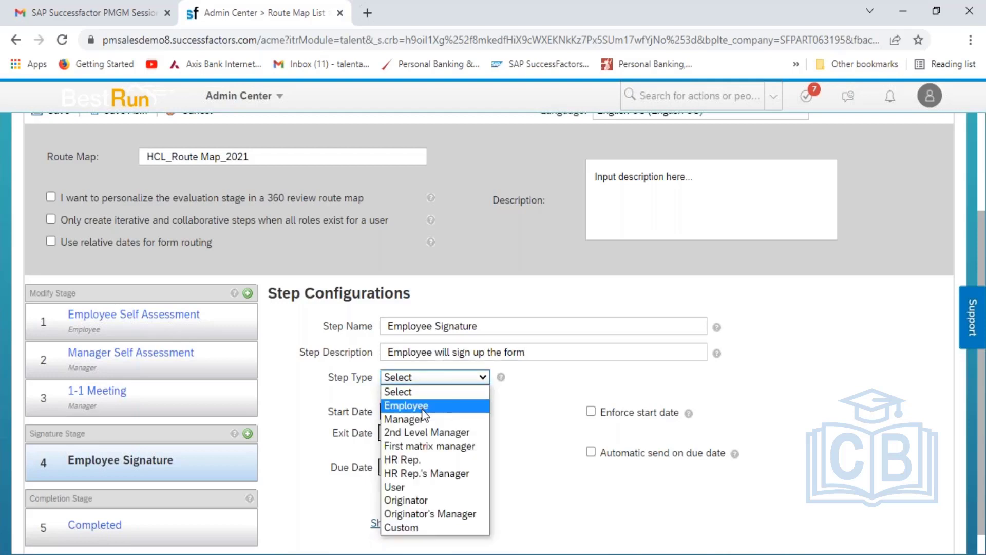
click(426, 405)
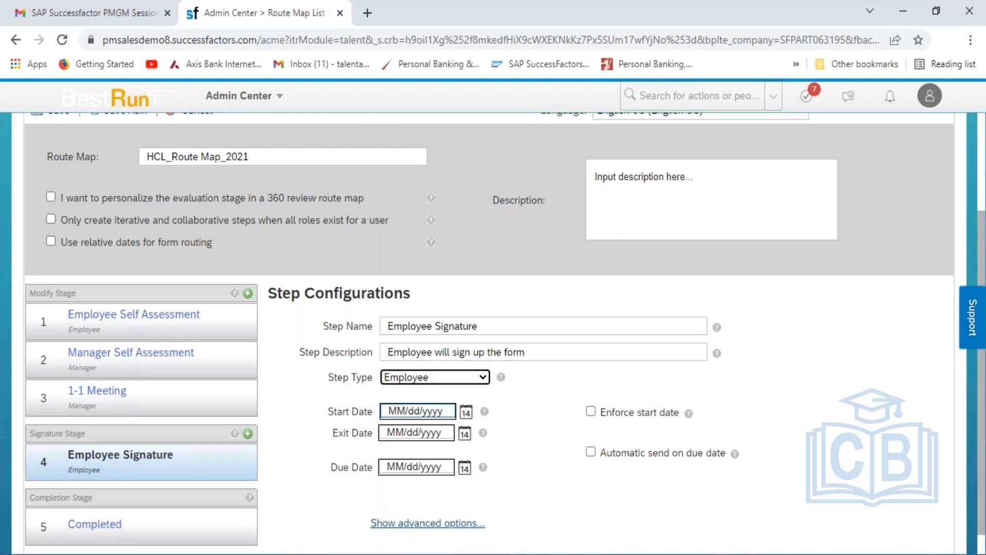
- In the advanced options, enter "Employee will sign up the form" as the Employee Signature step's introduction text and set its Step Id to 4
click(437, 524)
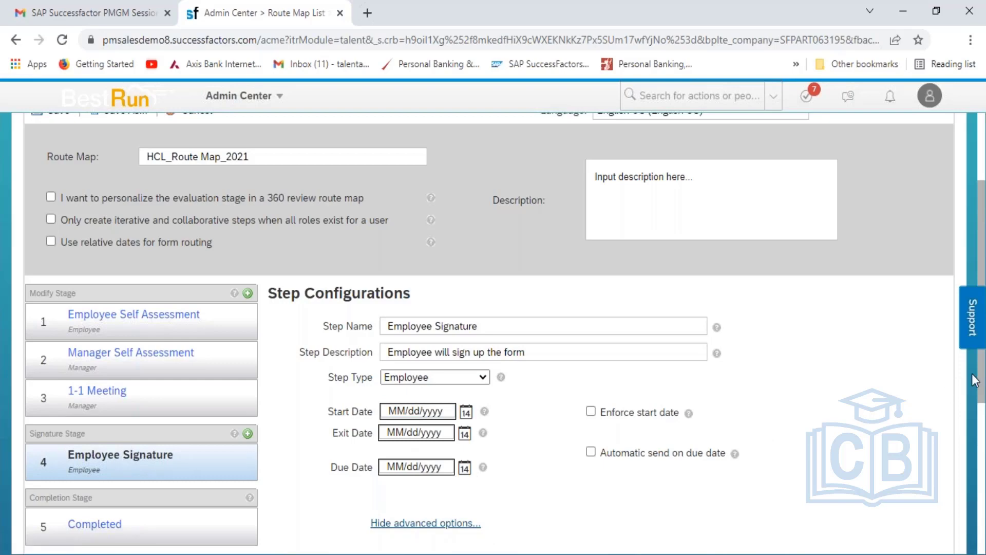
scroll(978, 401, down, 4)
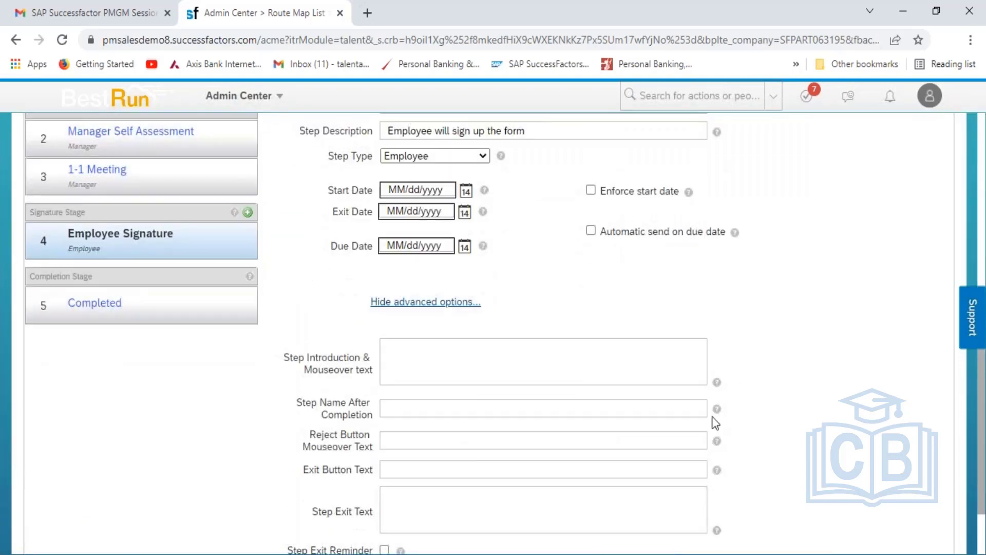
click(494, 362)
text(E)
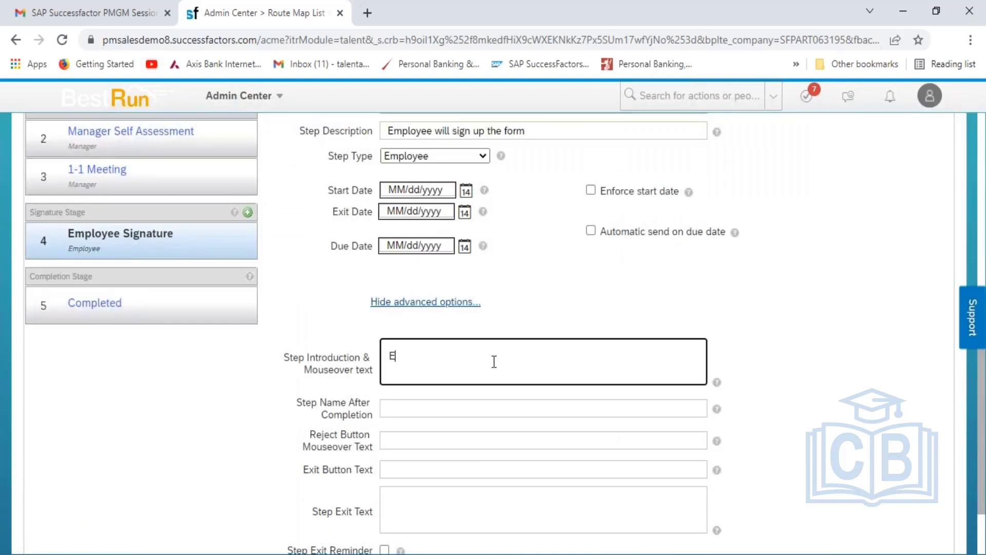
text(mployee will sign)
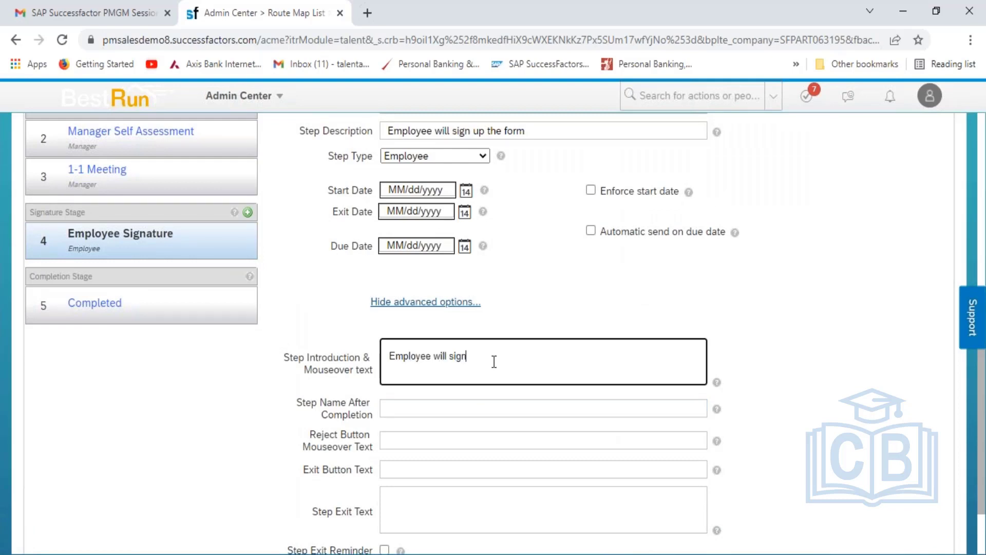
text( up the form)
scroll(975, 445, down, 3)
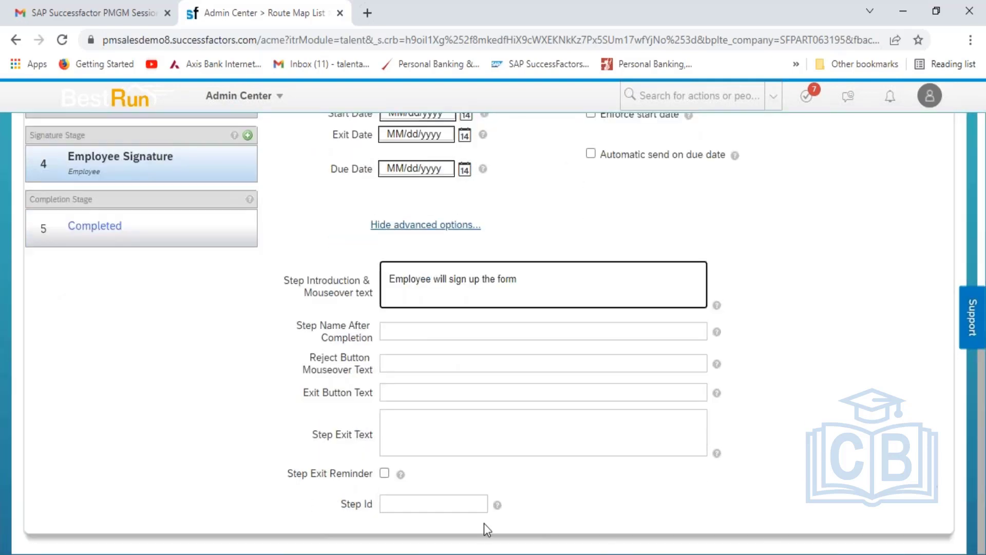
click(401, 503)
click(402, 503)
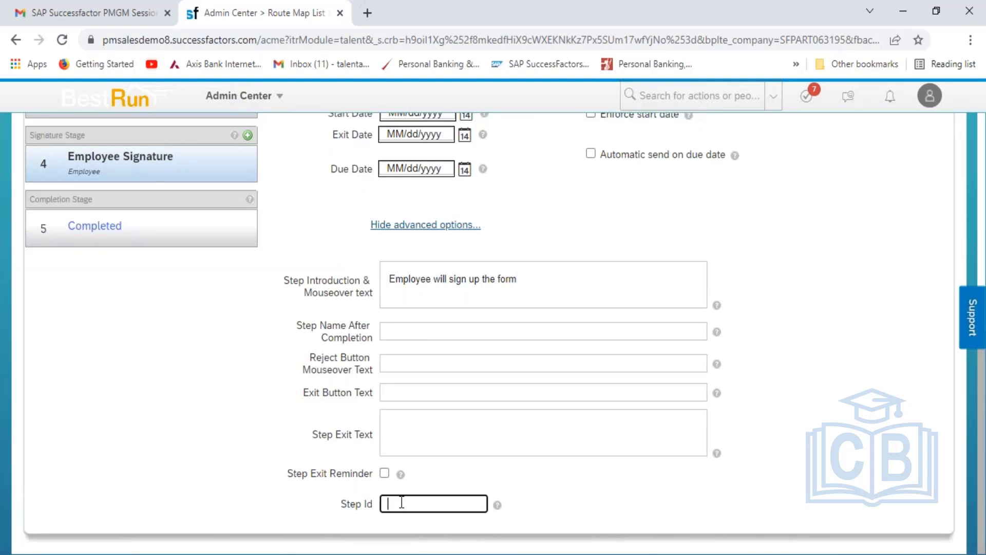
text(4)
- Add a new step named "Manager Signature" to the Signature Stage
click(248, 136)
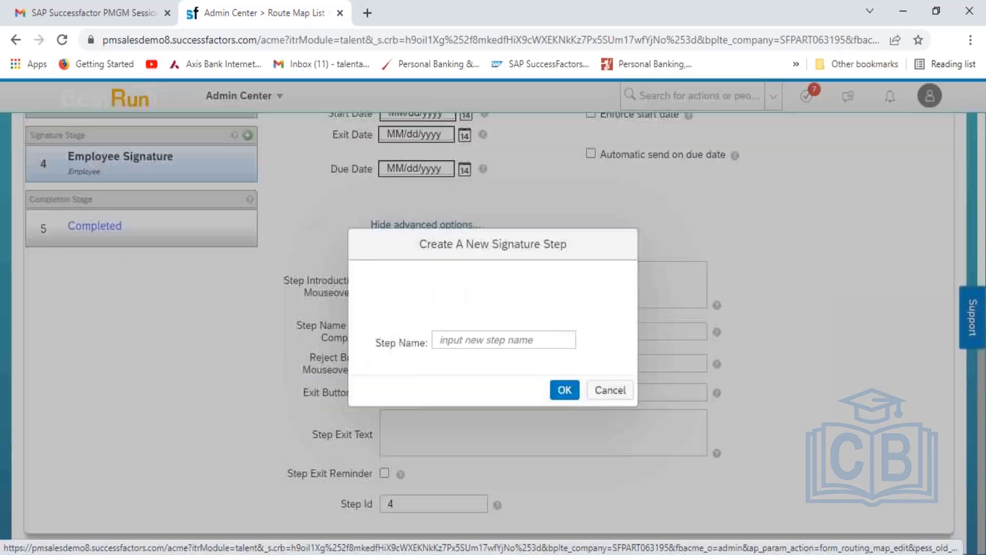
click(456, 346)
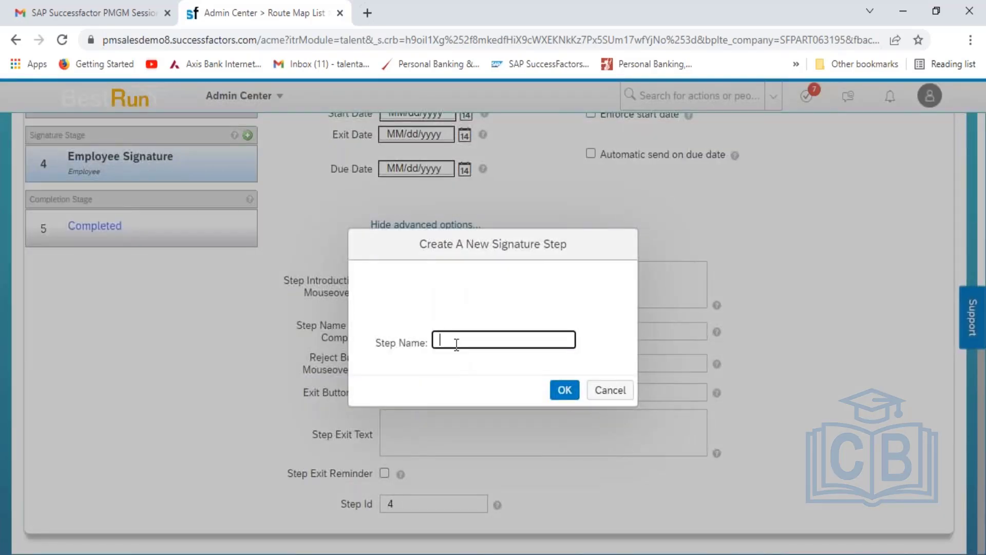
text(Manager Signature)
click(565, 390)
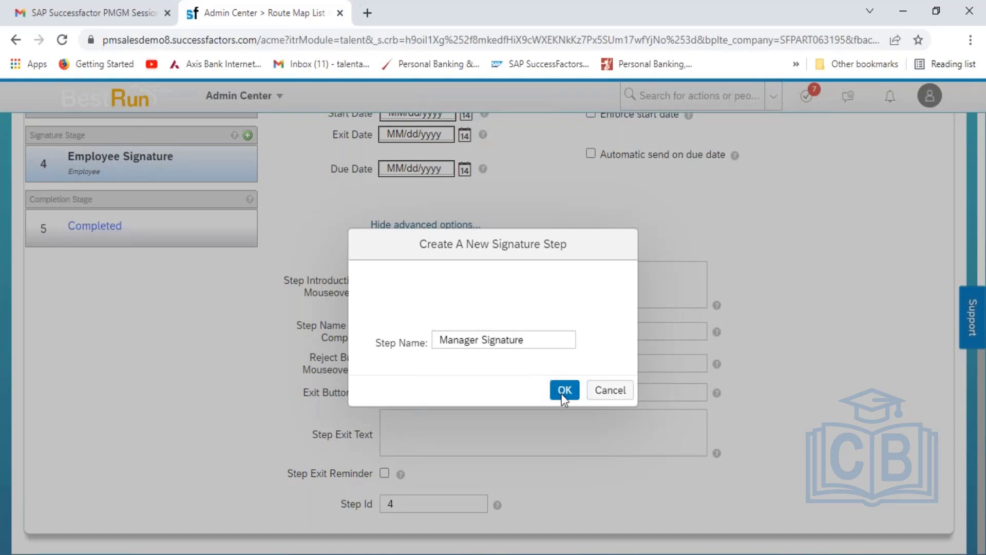
- Set the Manager Signature step's description to "Manager will sign up the form" and its step type to Manager
click(426, 289)
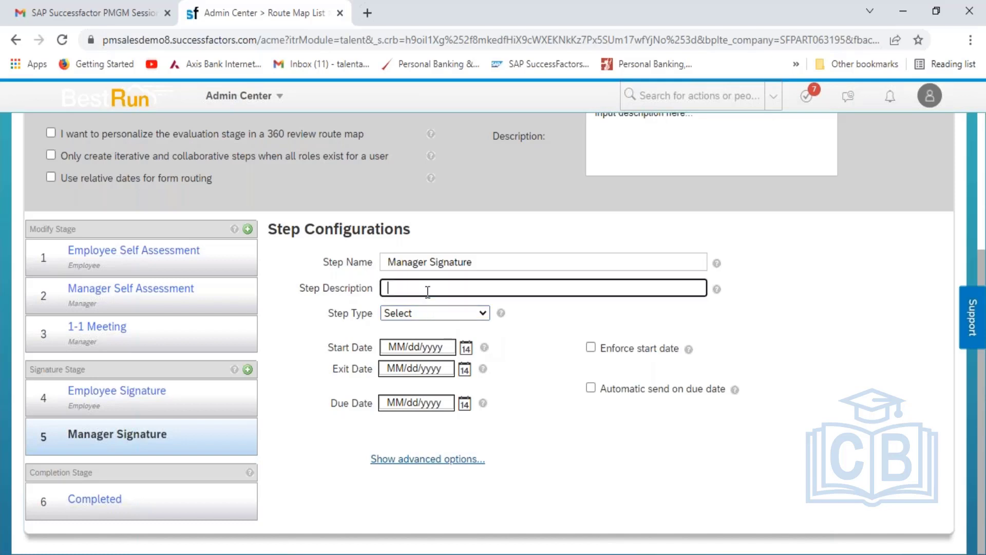
text(Manager will sign up the form)
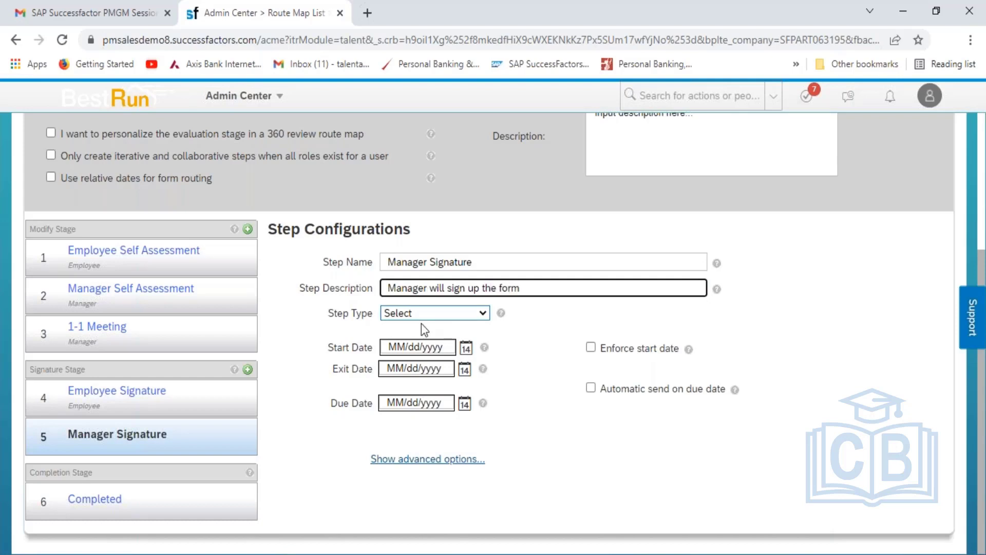
click(436, 317)
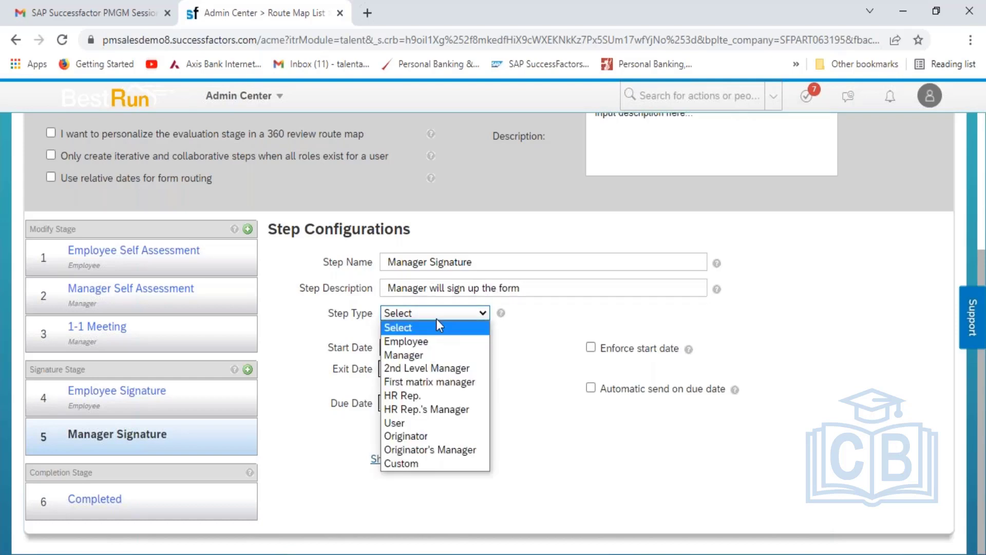
click(425, 353)
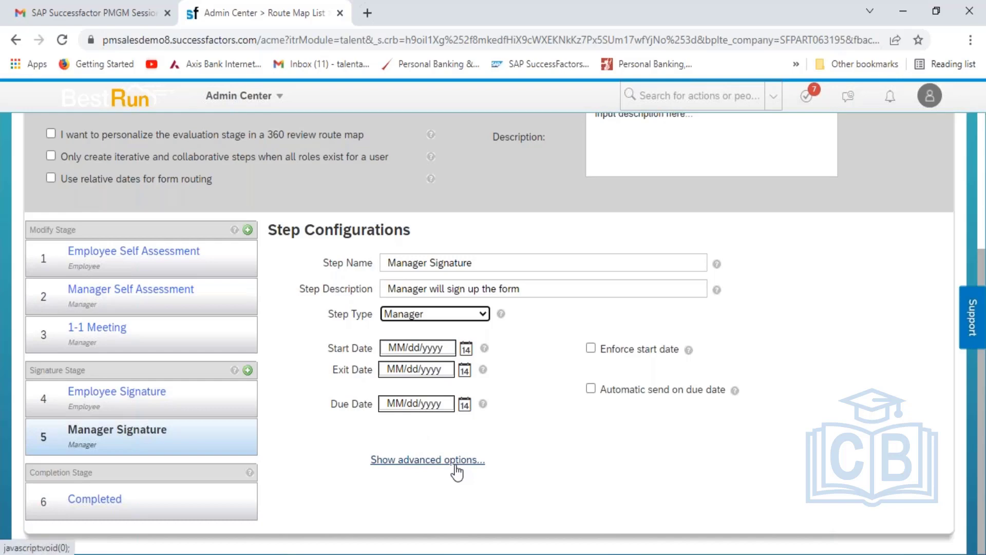
- In the advanced options, enter "Manager will sign up the form" as the Manager Signature step's introduction text and set its Step Id to 5
click(455, 463)
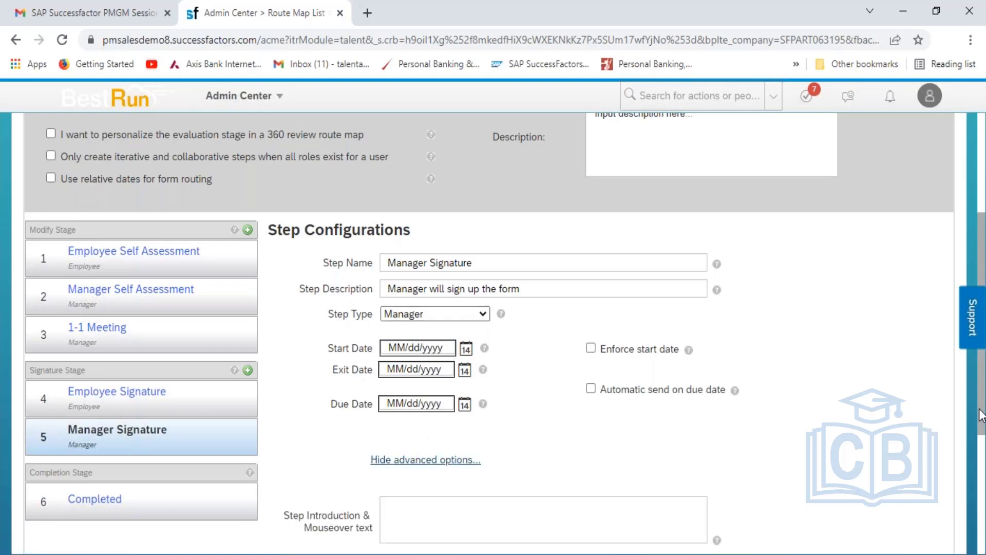
scroll(981, 415, down, 4)
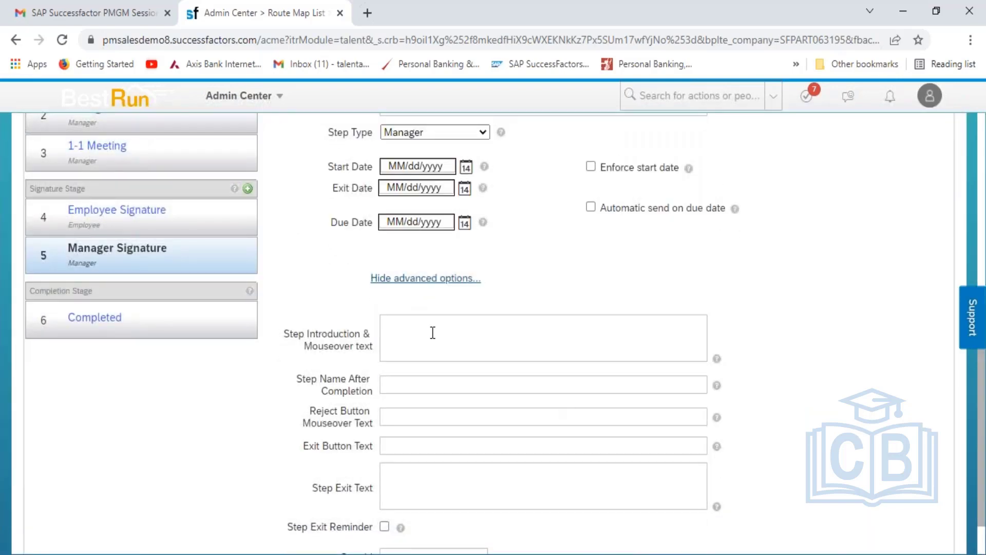
click(434, 333)
text(Manage)
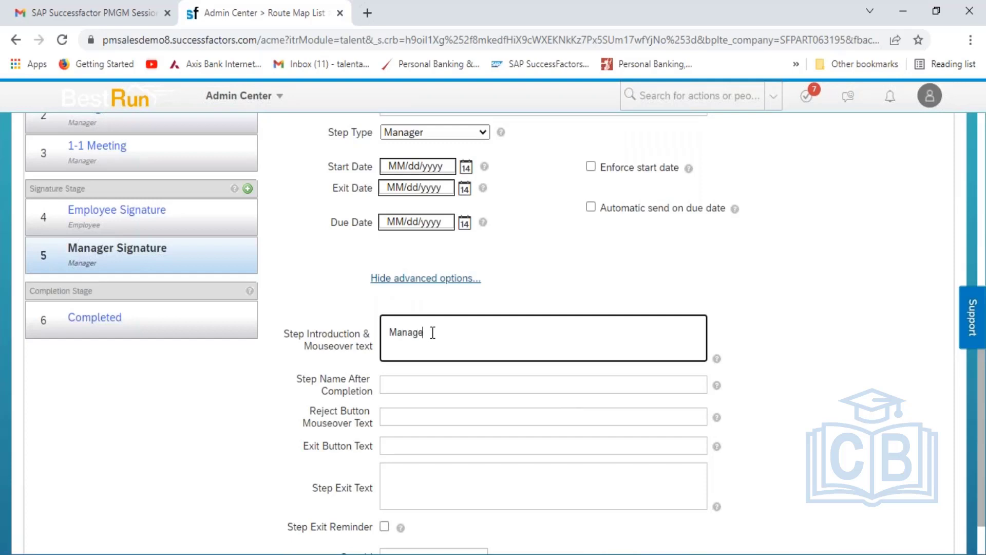
text(r will sign up the form)
scroll(981, 446, down, 2)
click(415, 508)
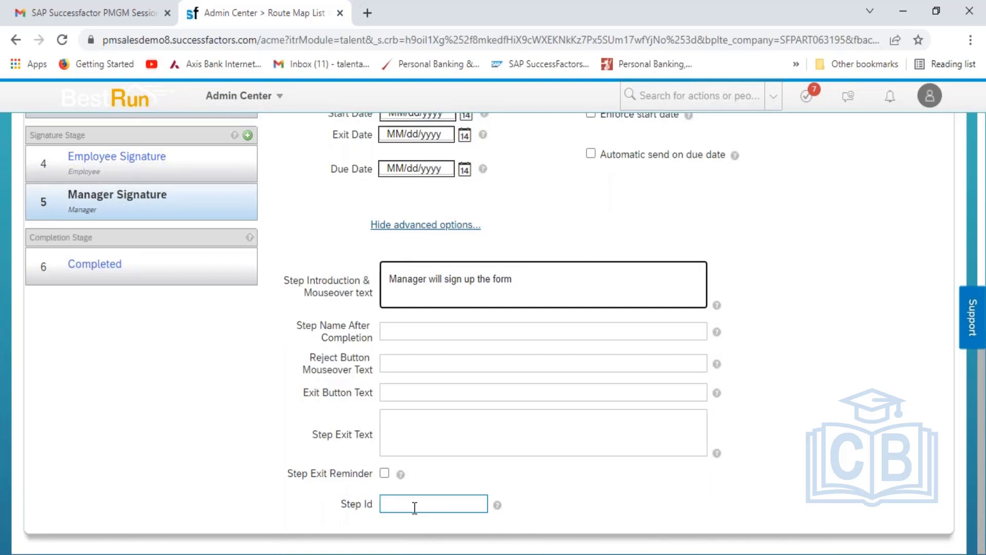
text(5)
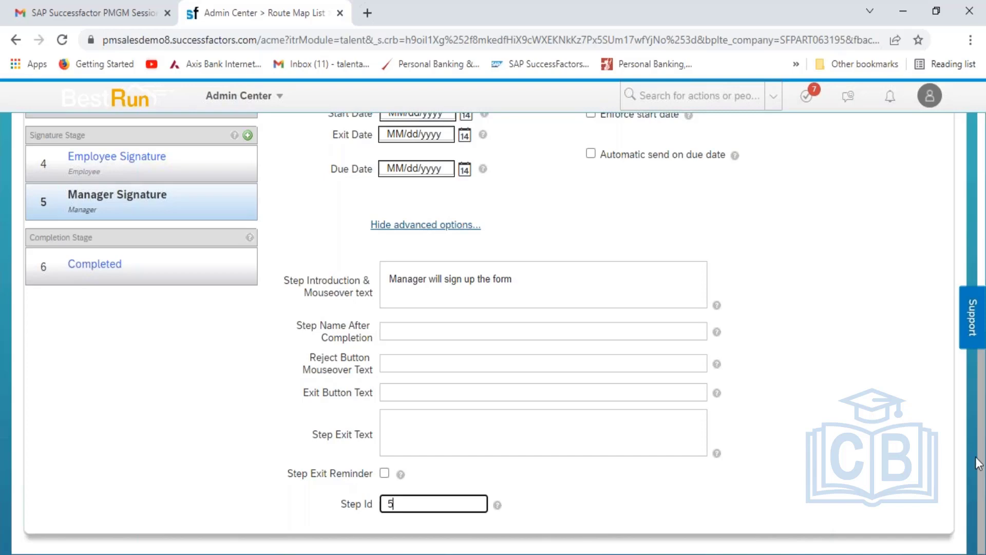
- Save the route map with its configured signature steps
drag(981, 466, 966, 277)
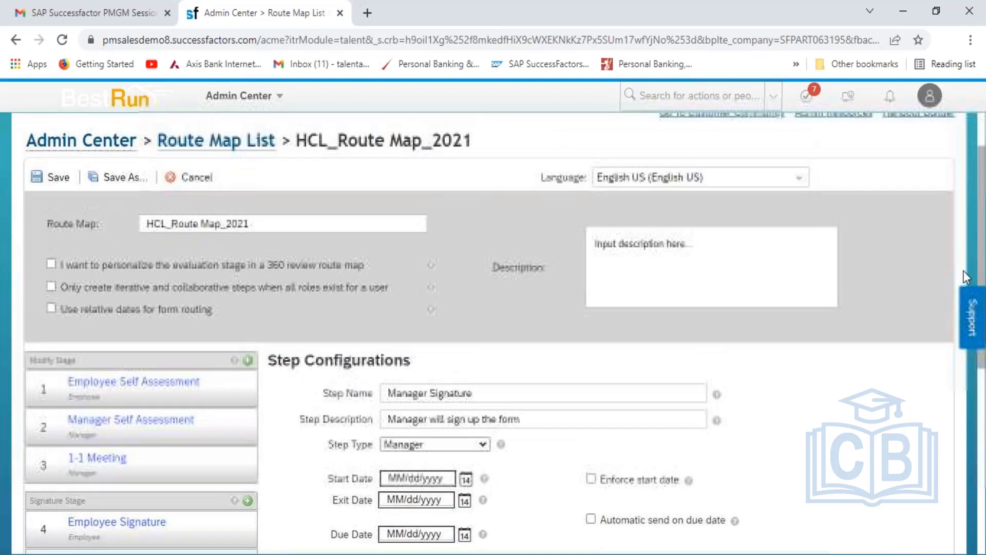
click(52, 178)
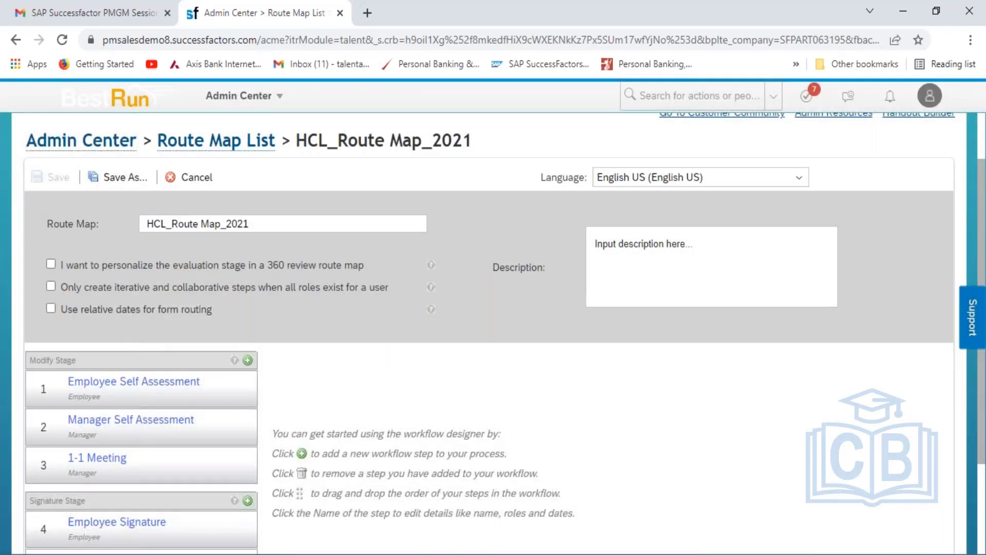
- Enter "HCL Route Map fpr the year 2021" as the route map's description and save it
click(692, 255)
text(HCL)
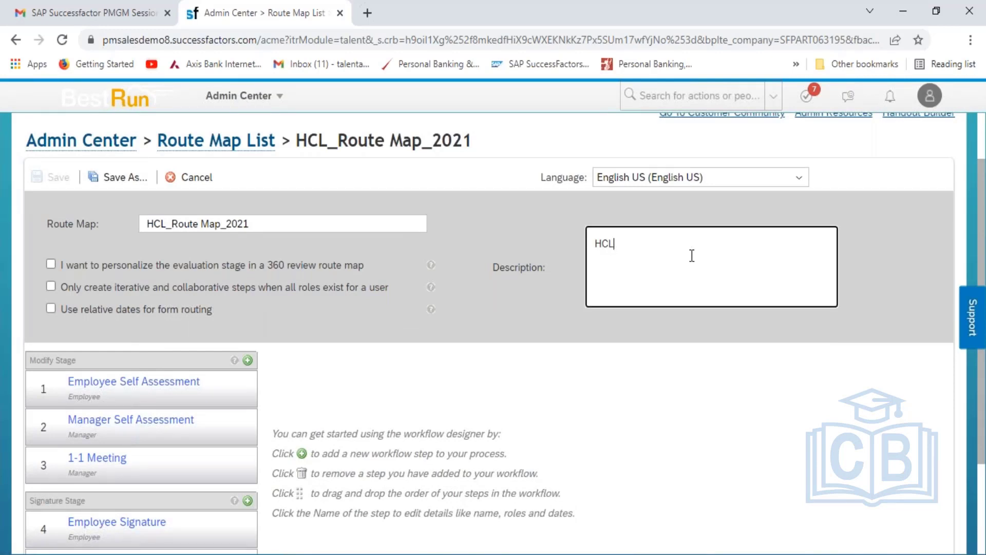
text( Route Map fpr the u)
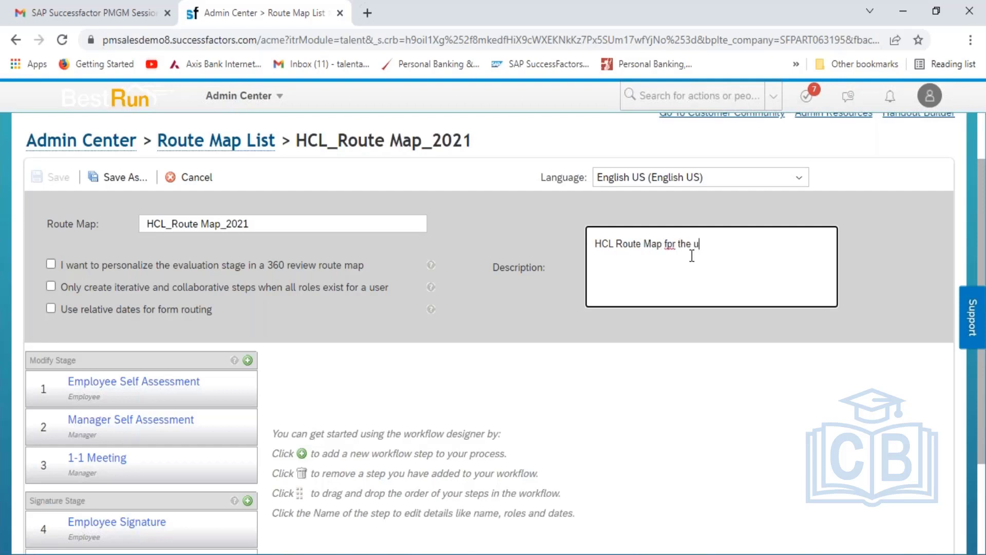
key(BackSpace)
text(year)
text(r)
text( 2021)
click(415, 264)
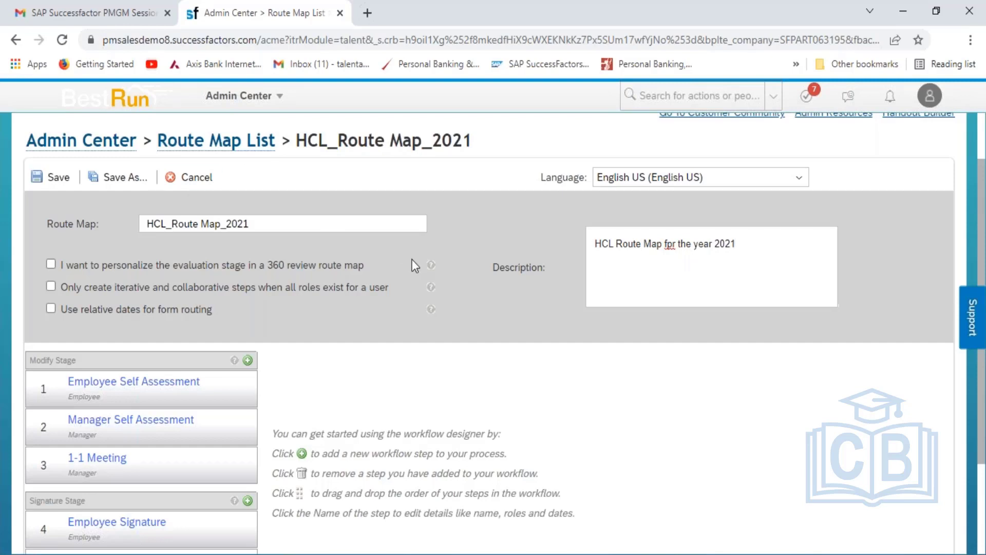
click(52, 178)
- Return to the Route Map List and preview the workflow of HCL_Route Map_2021
mouse_move(979, 218)
mouse_down()
mouse_move(978, 292)
mouse_move(976, 218)
mouse_move(971, 288)
mouse_up()
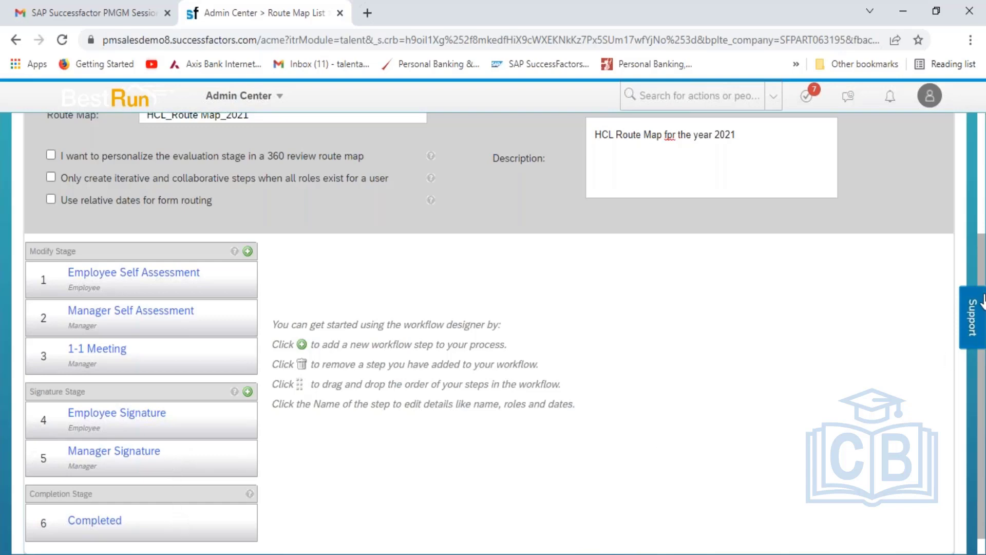
scroll(287, 192, up, 3)
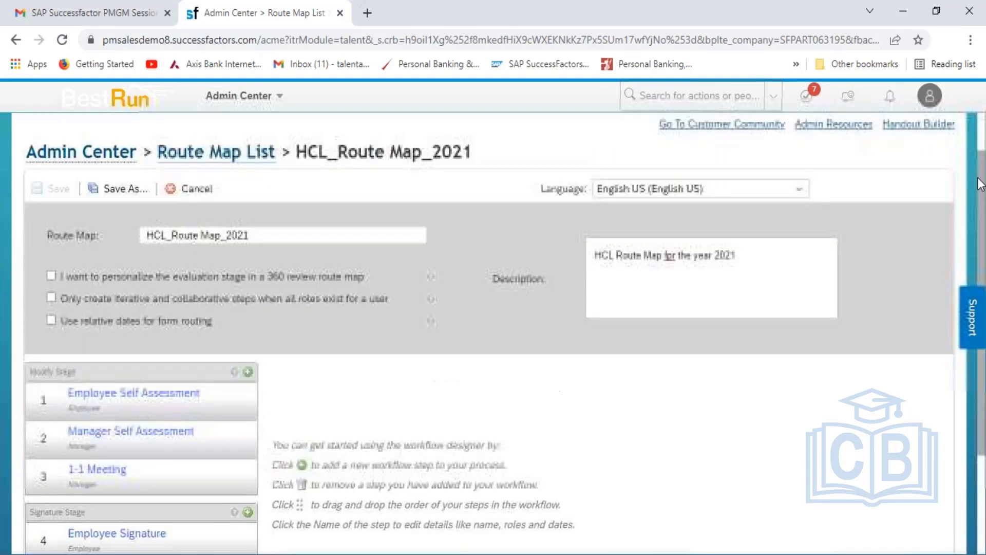
click(213, 204)
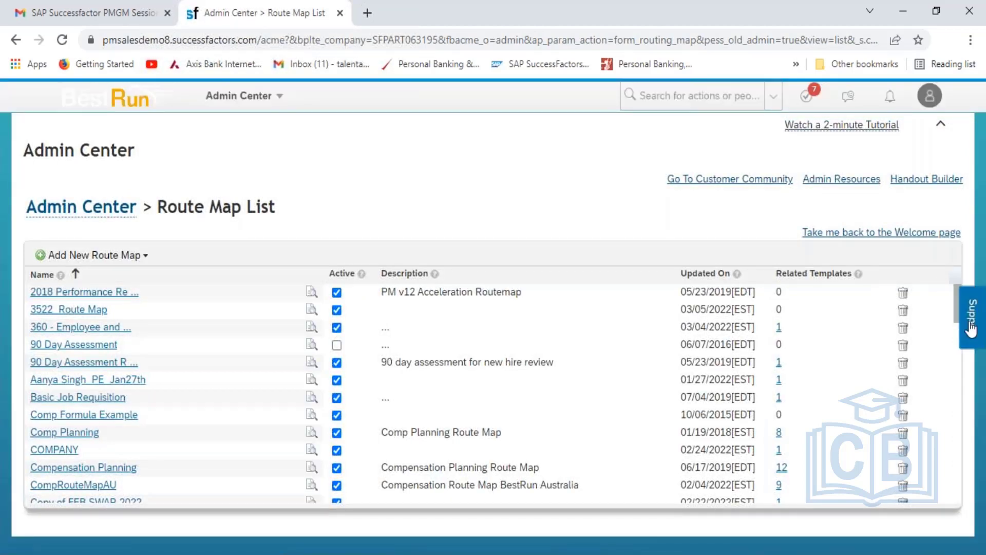
drag(956, 304, 956, 356)
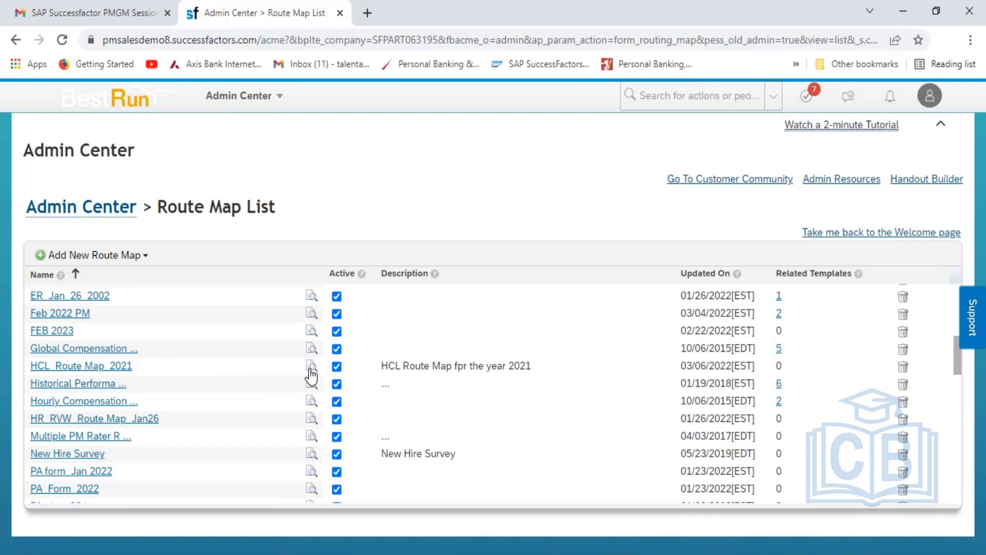
mouse_move(311, 376)
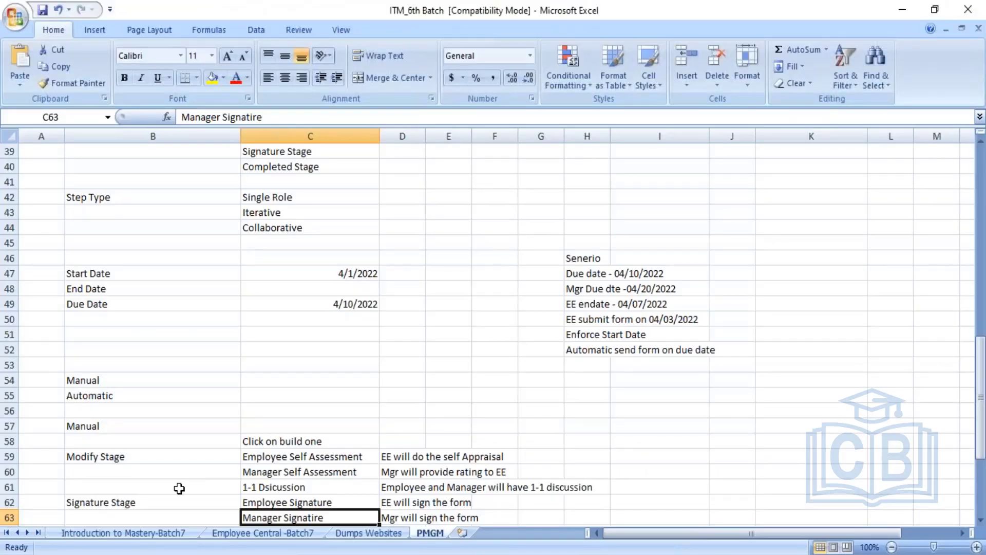
- Check the notes down to the Automatic entry in B69 of Excel's PMGM sheet, and switch back to the Route Map List in the browser
key(Left)
key(Down)
key(Down)
key(Down)
key(Down)
key(Down)
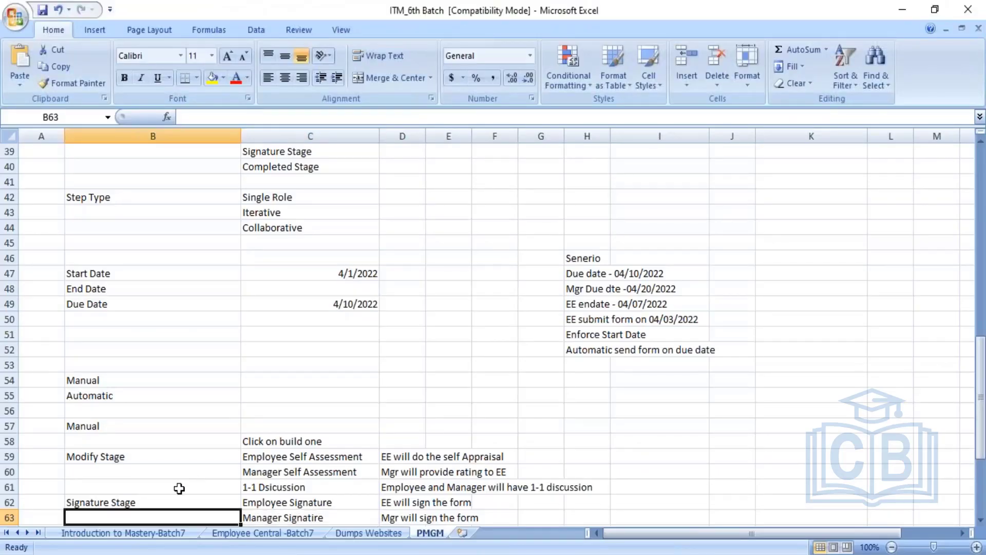
key(Down)
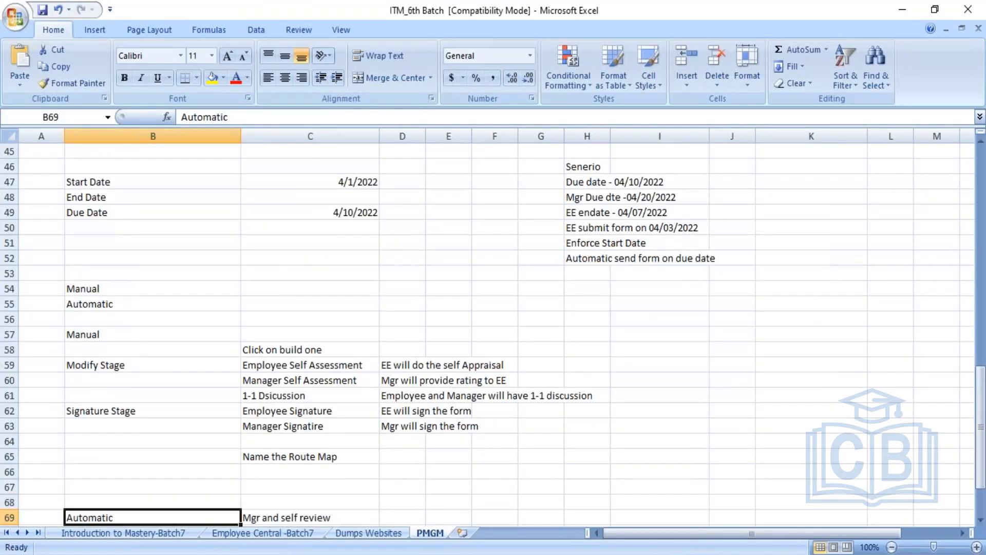
key(alt+Tab)
key(alt+Tab)
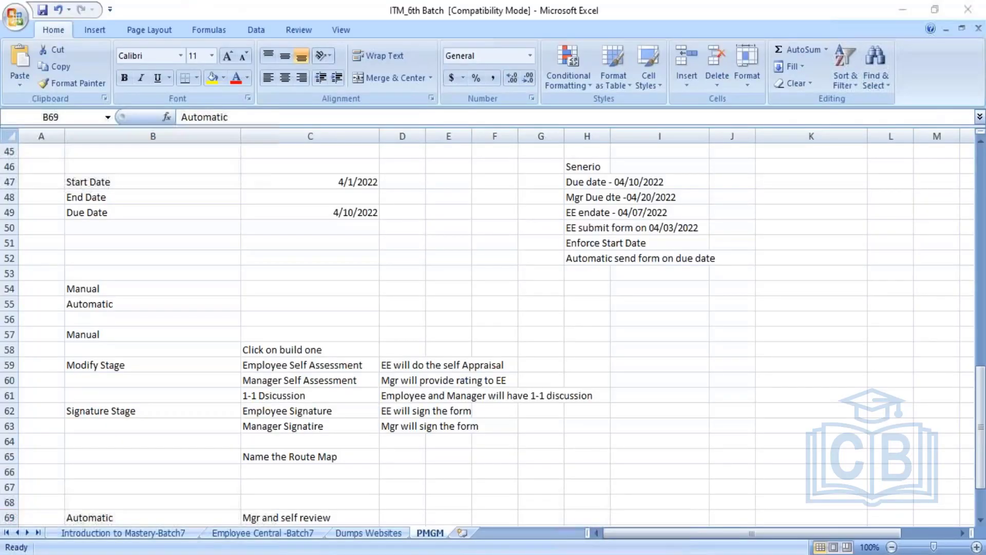
key(alt+Tab)
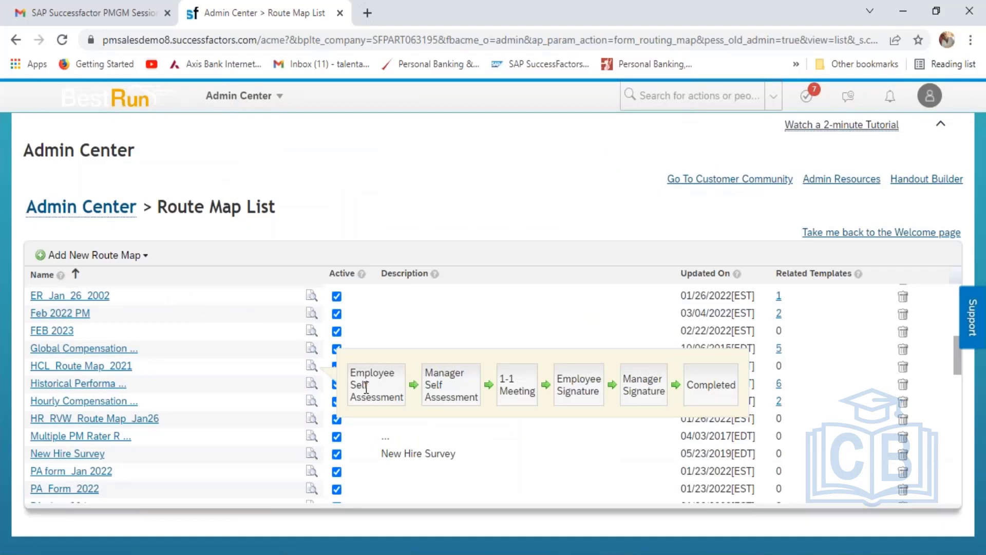
- Start adding a route map from the library and browse the SuccessStore templates to the Manager and Self Review (PMv12) entry
click(145, 260)
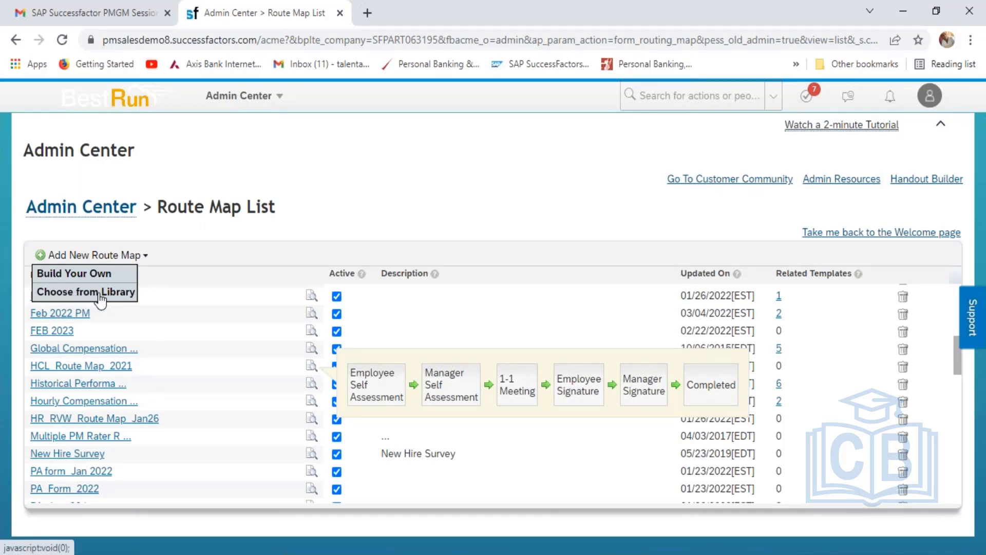
click(103, 292)
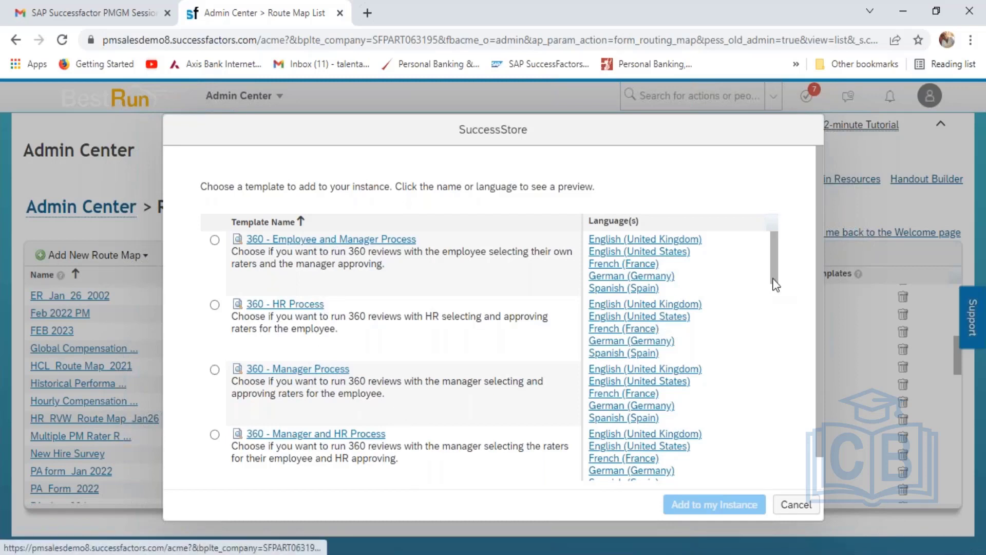
drag(773, 269, 779, 304)
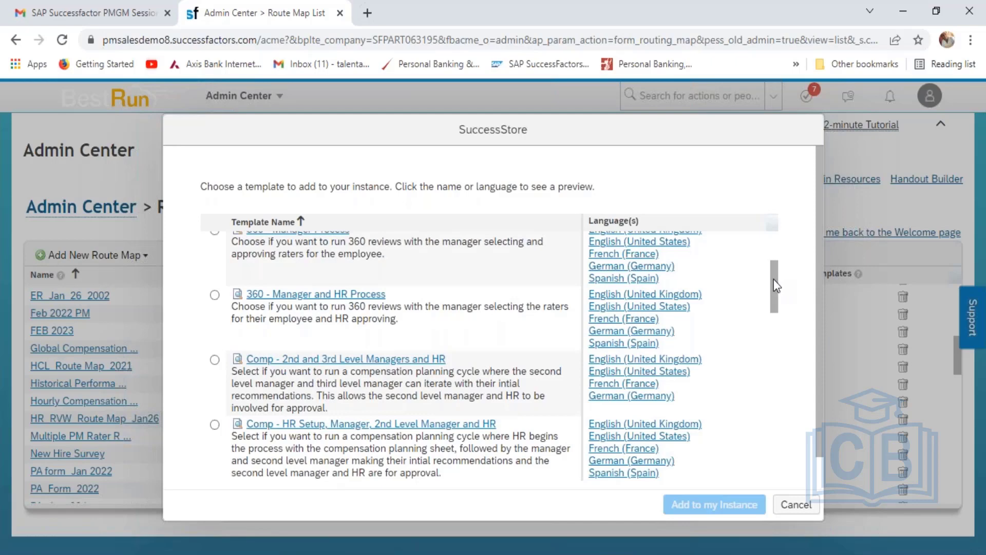
drag(774, 285, 780, 325)
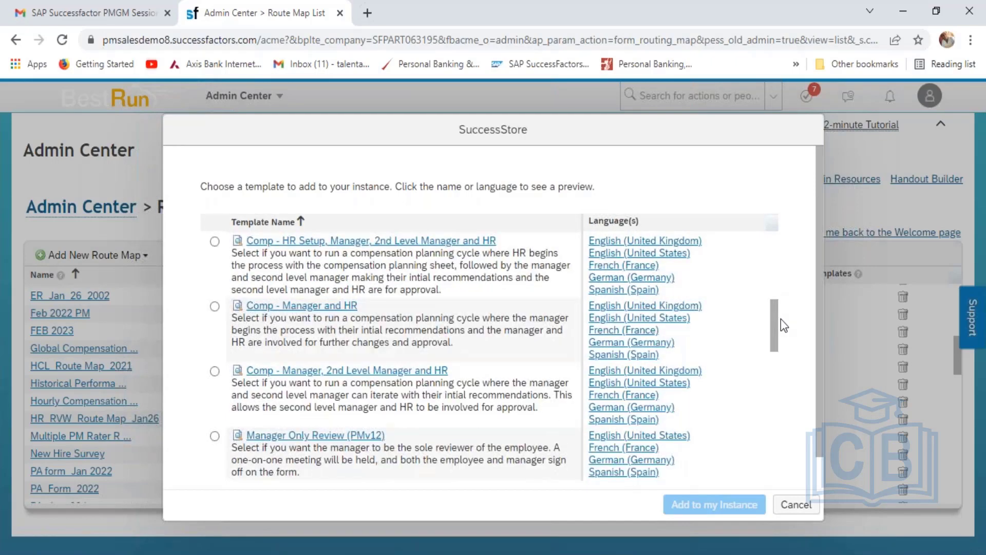
scroll(668, 349, down, 2)
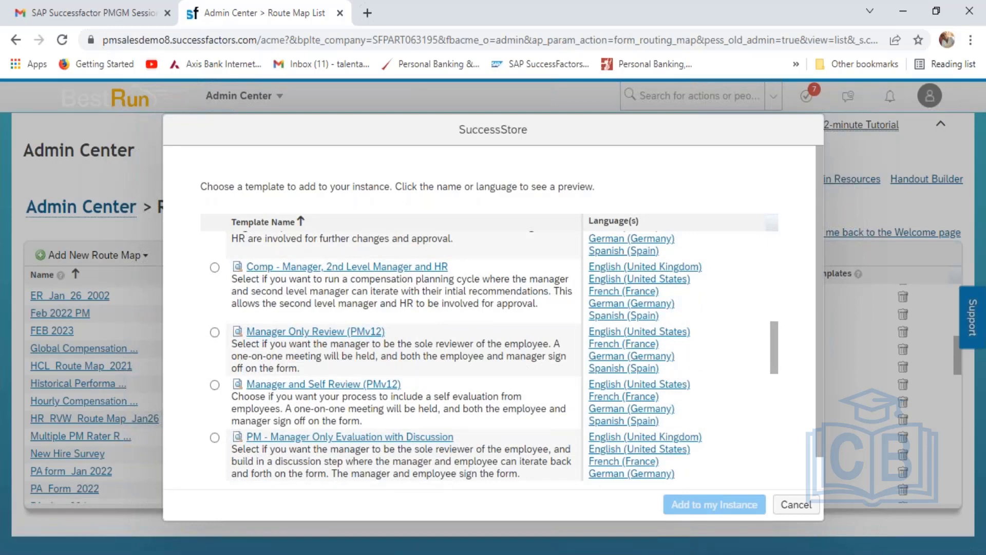
- Check the 90 and 180 Degree of Appraisals entries on Excel's PMGM sheet, and switch back to the SuccessStore templates in the browser
mouse_move(691, 554)
click(691, 519)
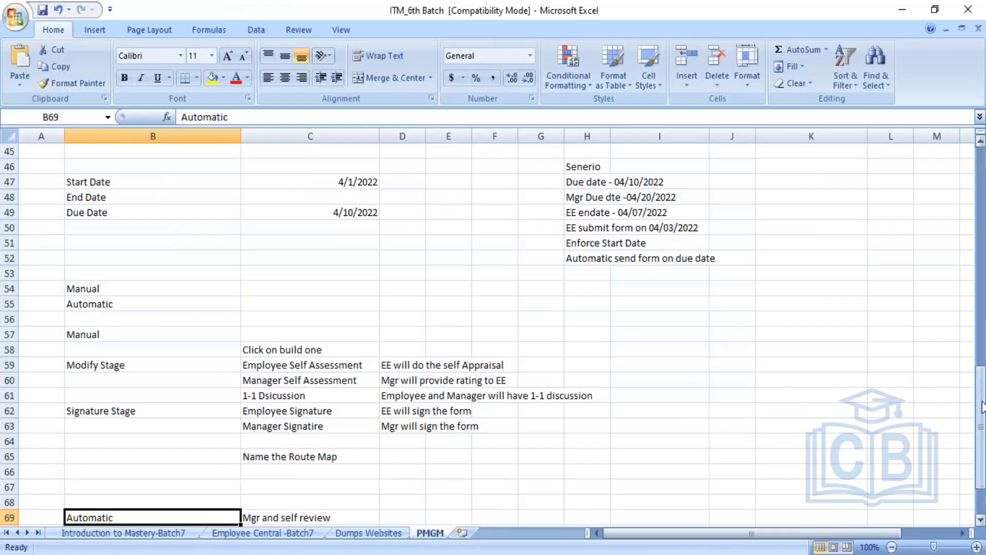
drag(983, 406, 966, 220)
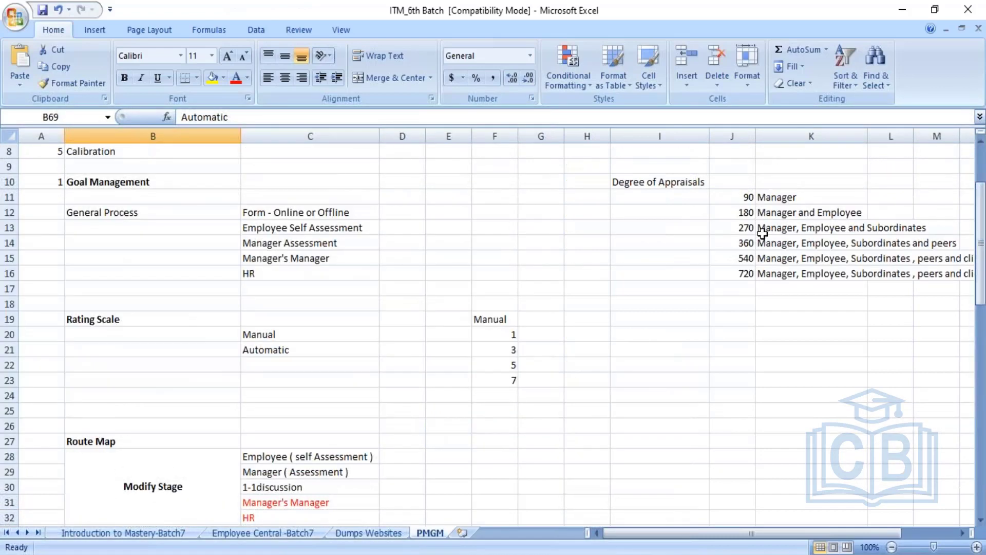
click(760, 200)
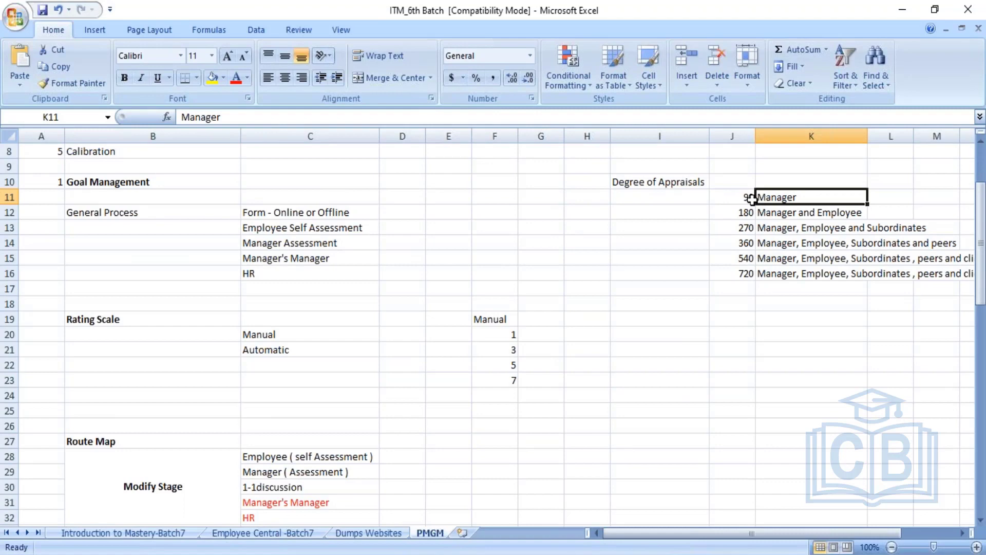
key(alt+Tab)
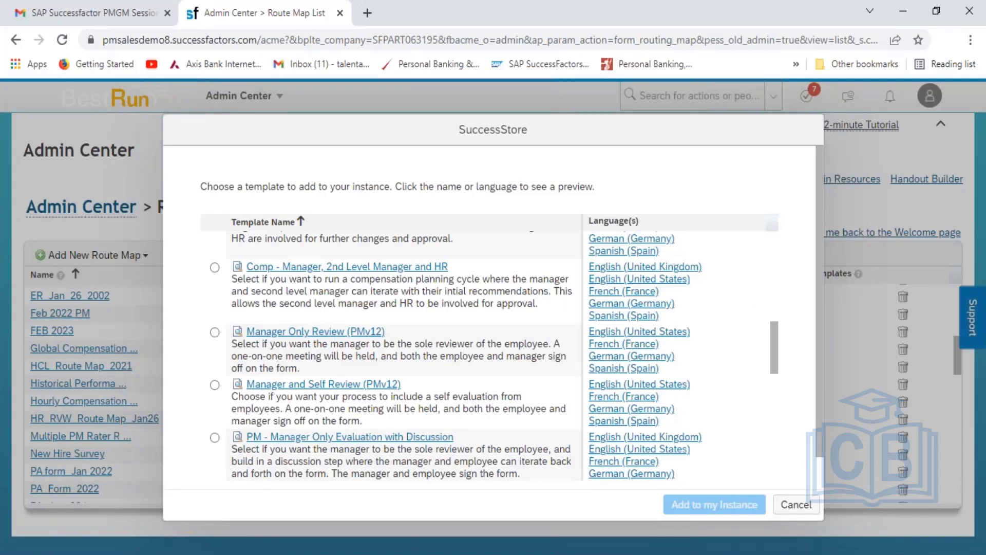
click(699, 488)
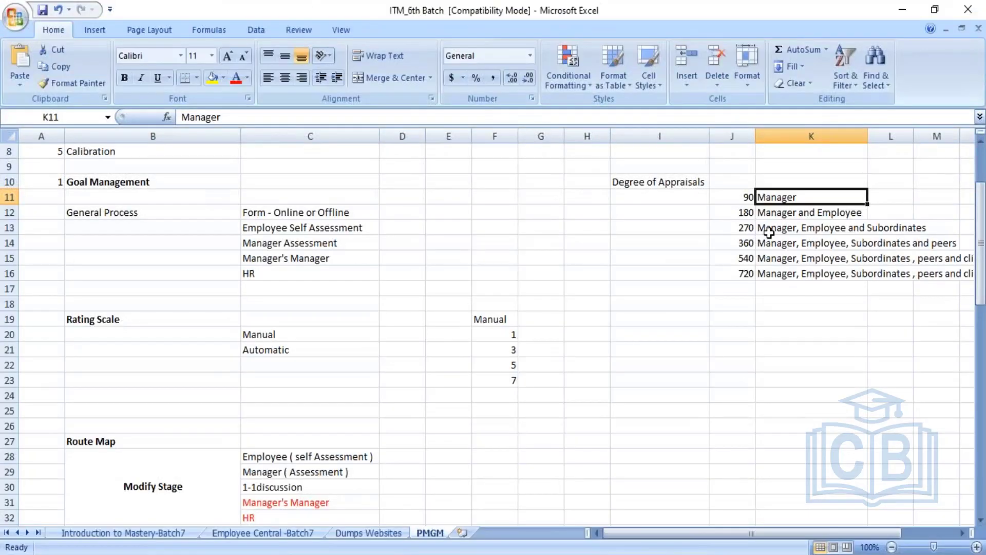
click(753, 216)
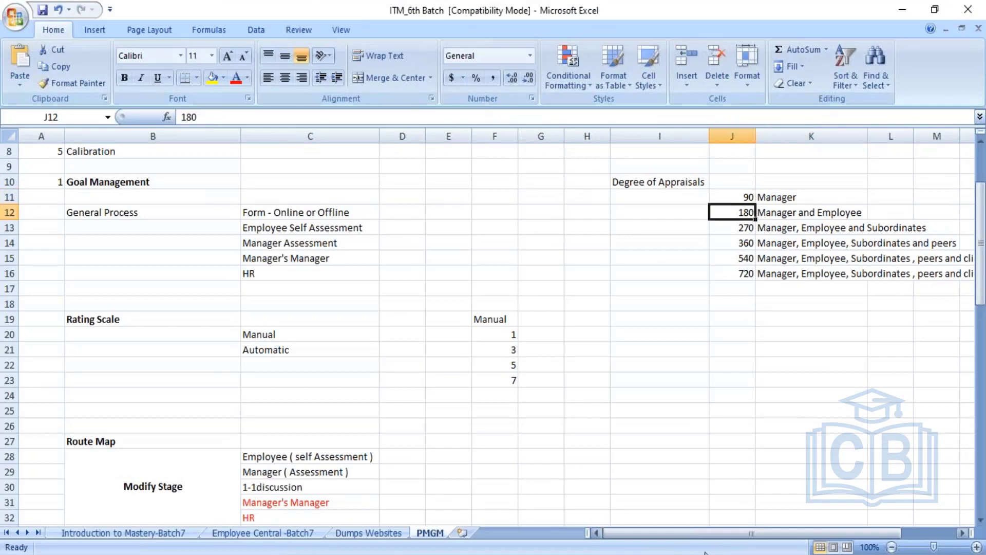
key(alt+Tab)
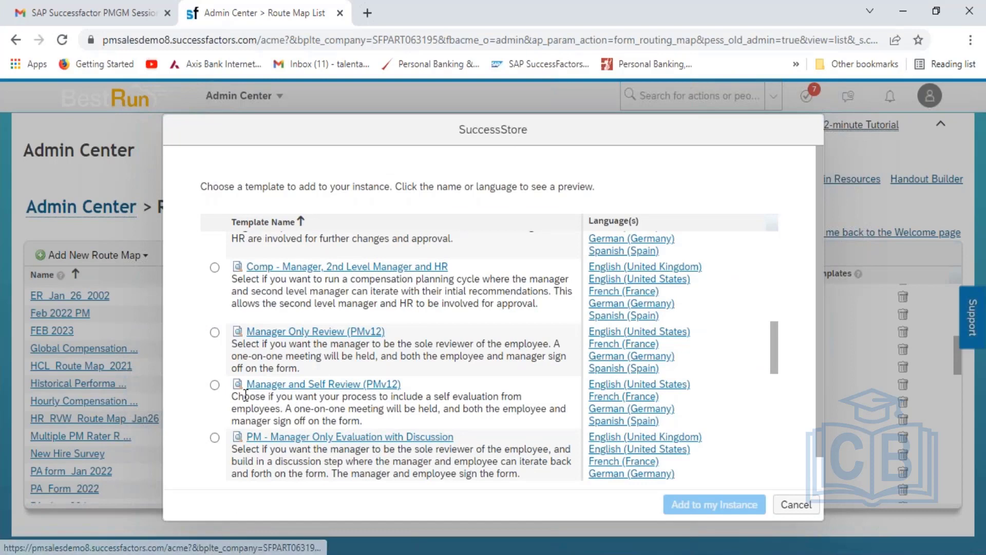
- Add the Manager and Self Review (PMv12) template to the instance, saved as "HCL_Automatic_Manager and Self Review (PMv12)"
click(215, 385)
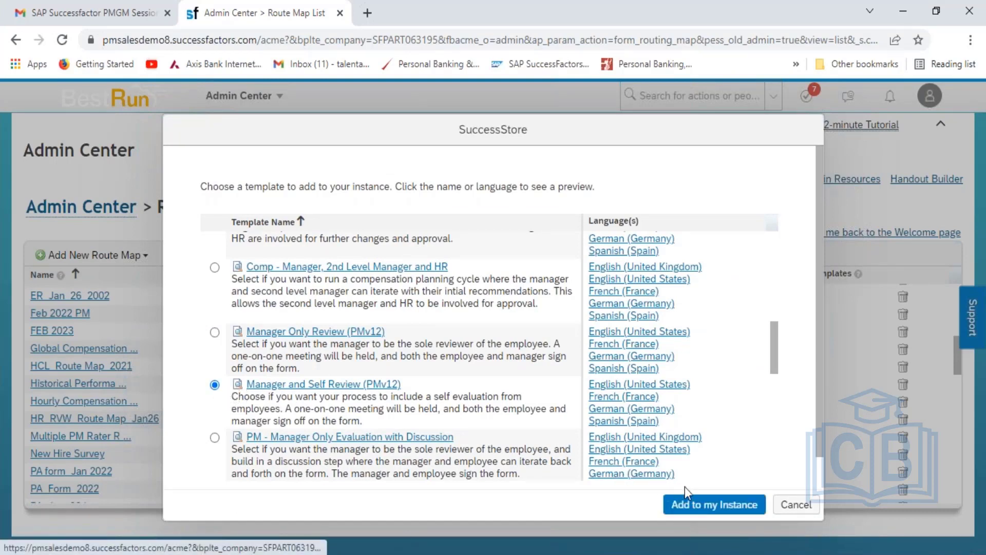
click(714, 508)
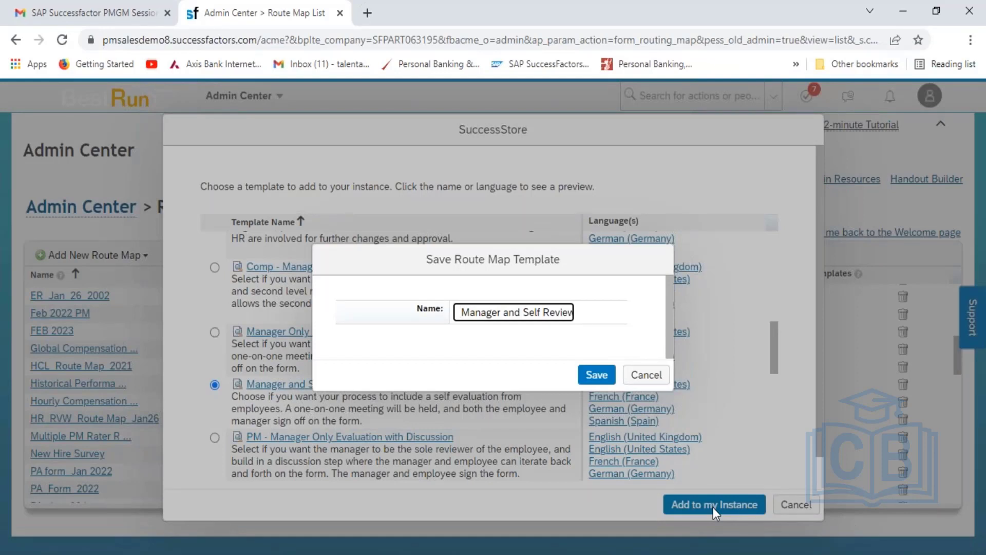
key(Home)
text(HCL)
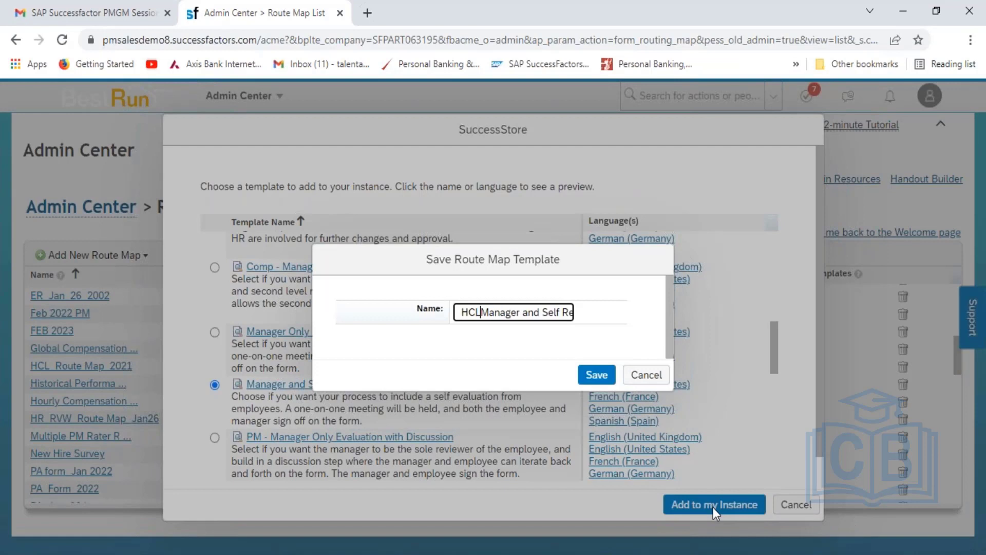
text(_)
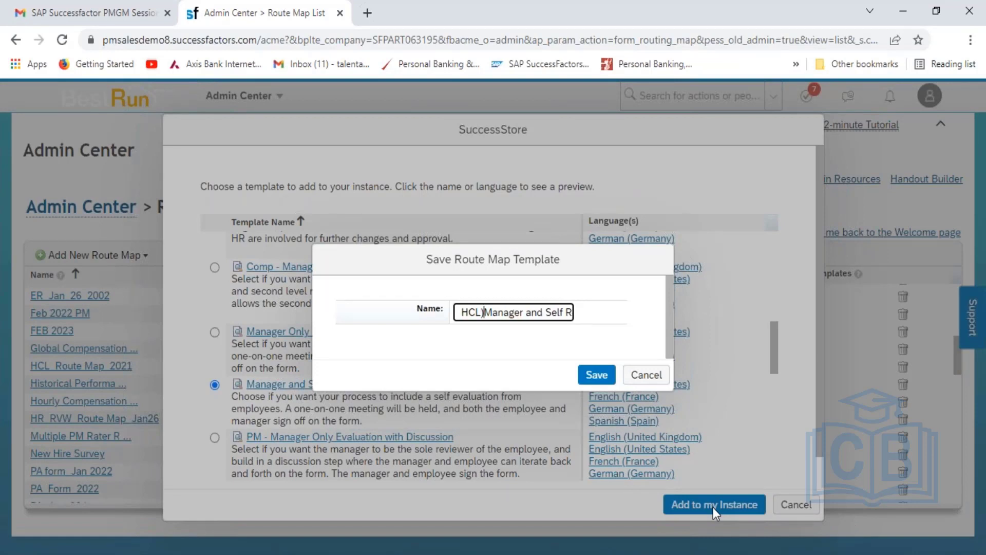
key(BackSpace)
text(_)
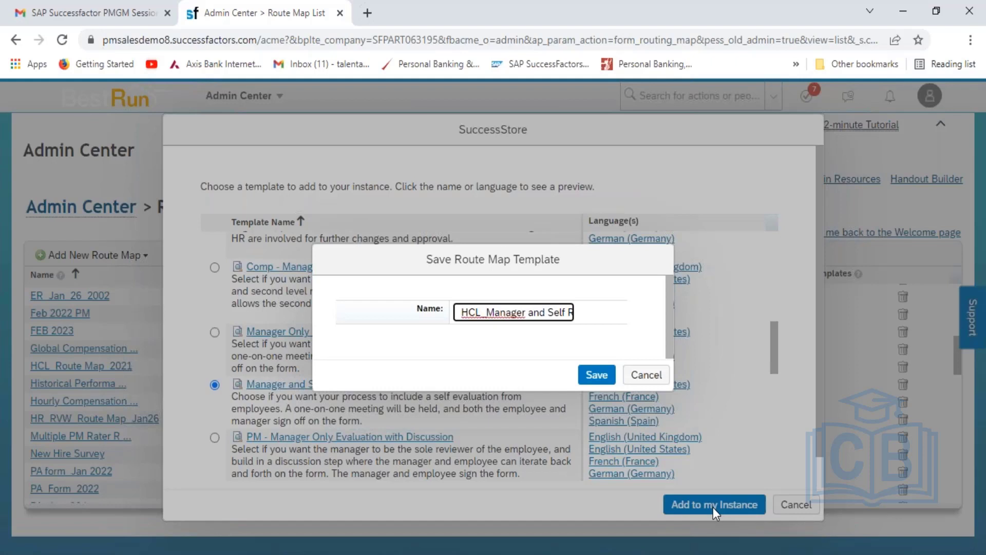
text(Auto)
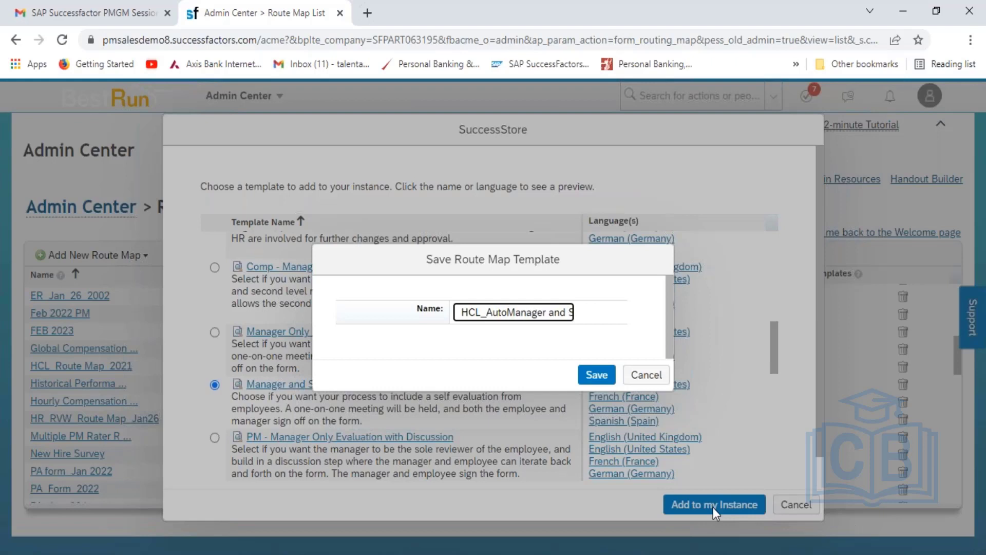
text(matic)
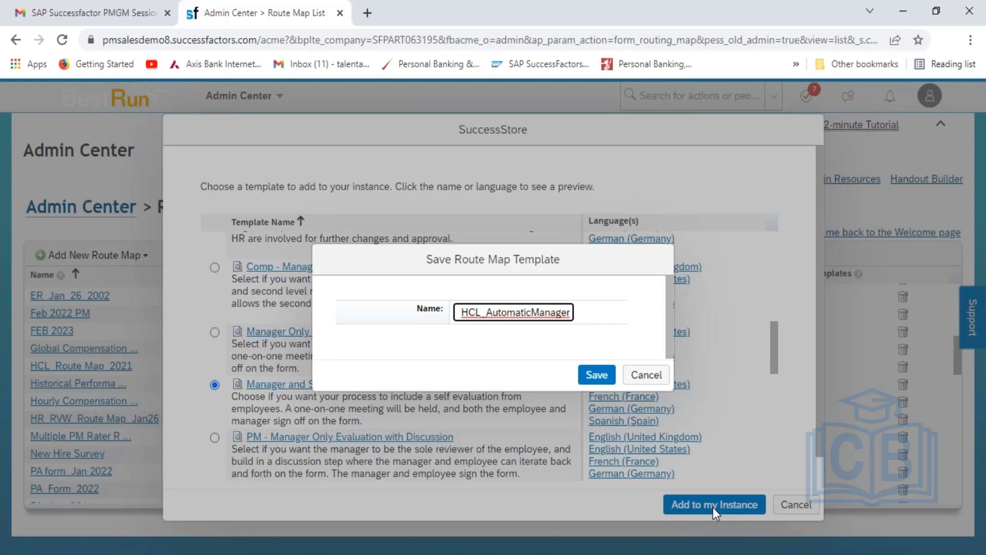
text(_)
key(Right)
key(Right)
key(Right)
key(Right)
key(Right)
key(Right)
key(Right)
key(Right)
key(Right)
key(Right)
key(Right)
key(Right)
key(Right)
key(Right)
key(Right)
key(Right)
key(Right)
key(Right)
key(Right)
key(Right)
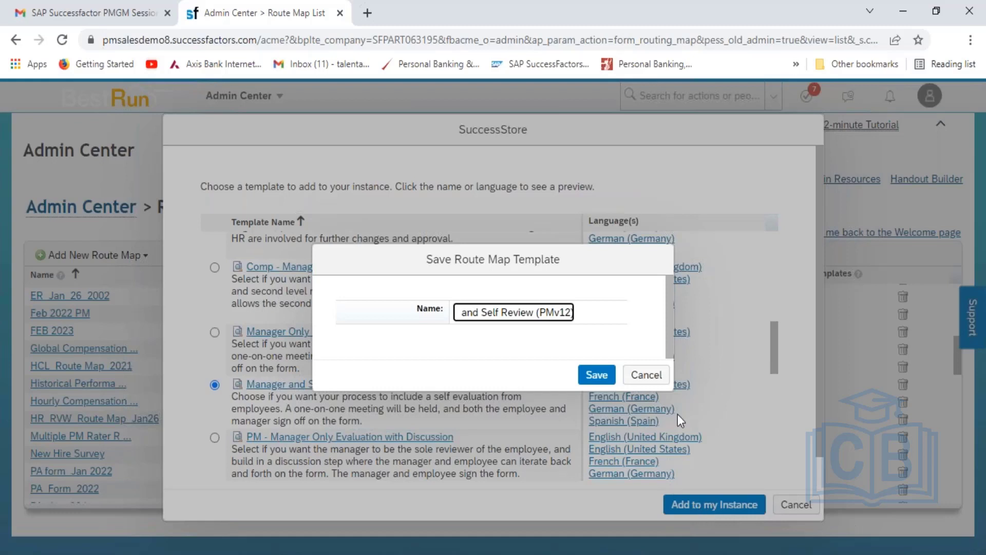
click(595, 377)
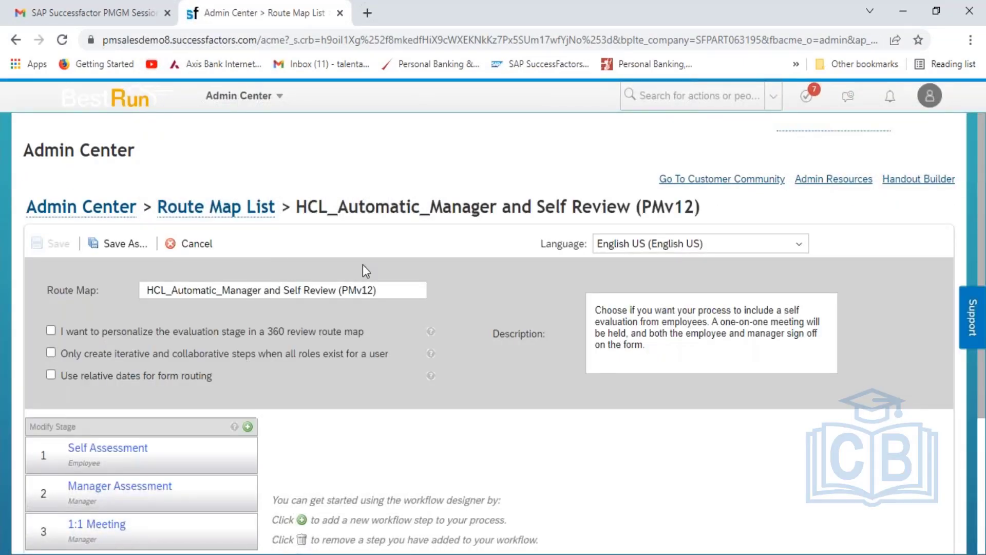
- Review the configurations of the Self Assessment, Manager Assessment and 1:1 Meeting steps in the Modify Stage
click(145, 297)
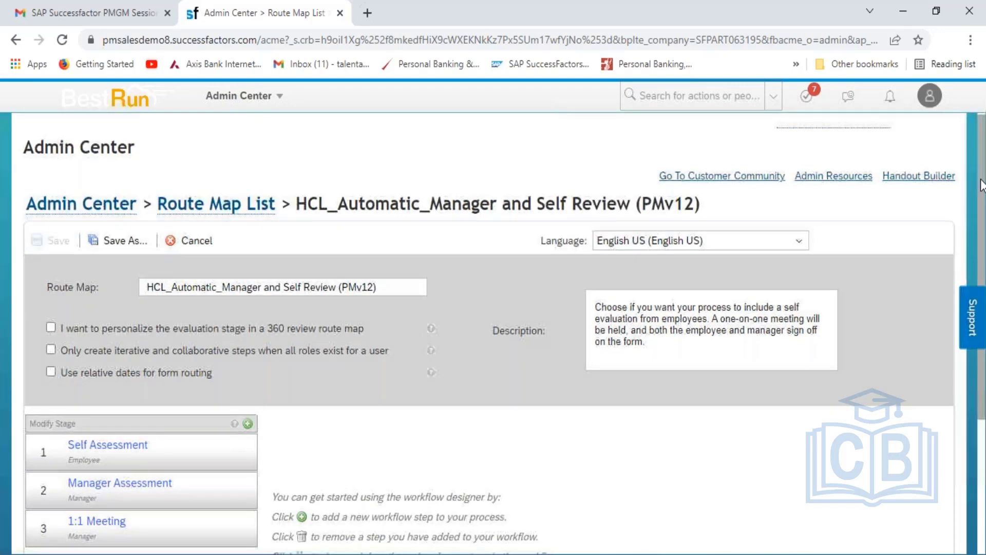
drag(981, 163, 985, 289)
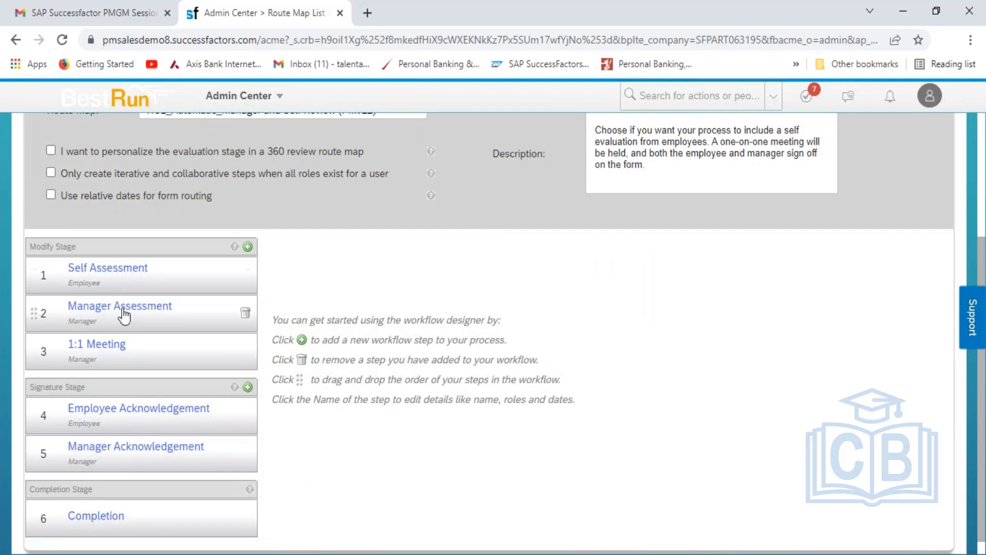
click(107, 271)
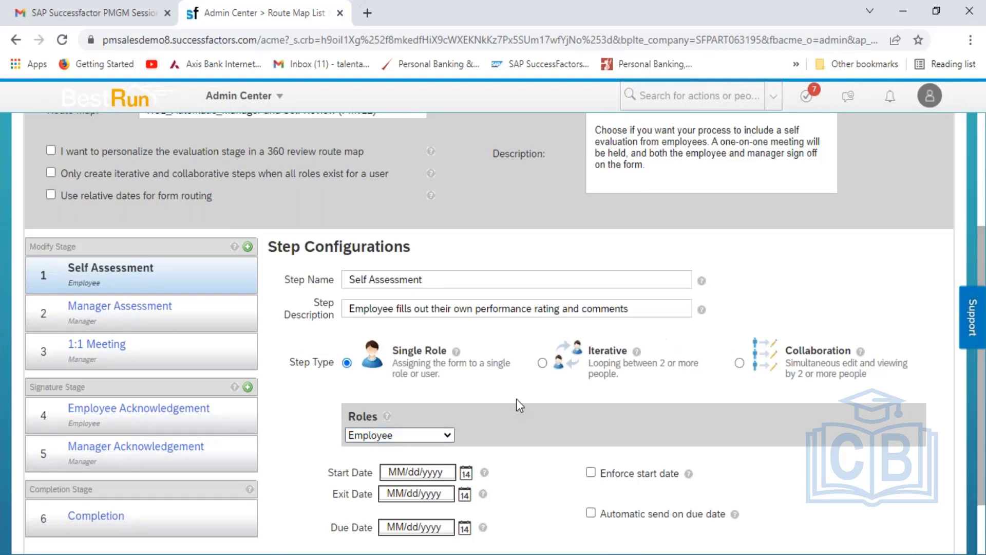
click(111, 318)
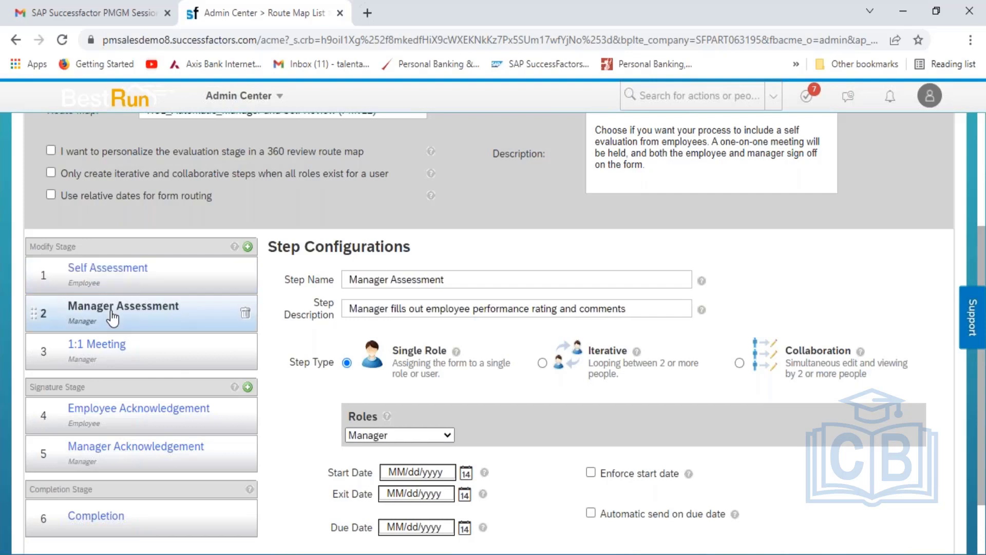
click(103, 352)
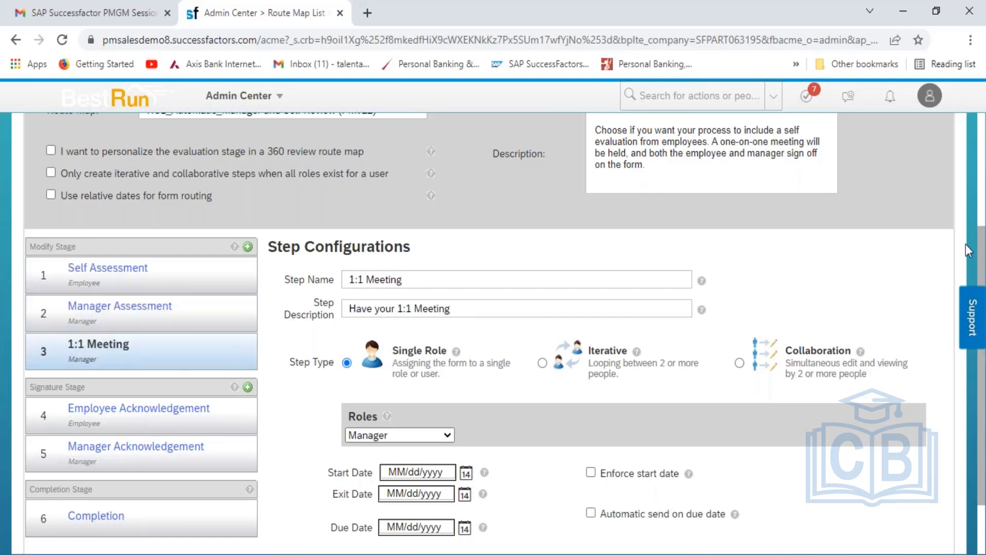
- Show the 1:1 Meeting step's advanced options and review them down to the Step Id
scroll(771, 334, down, 3)
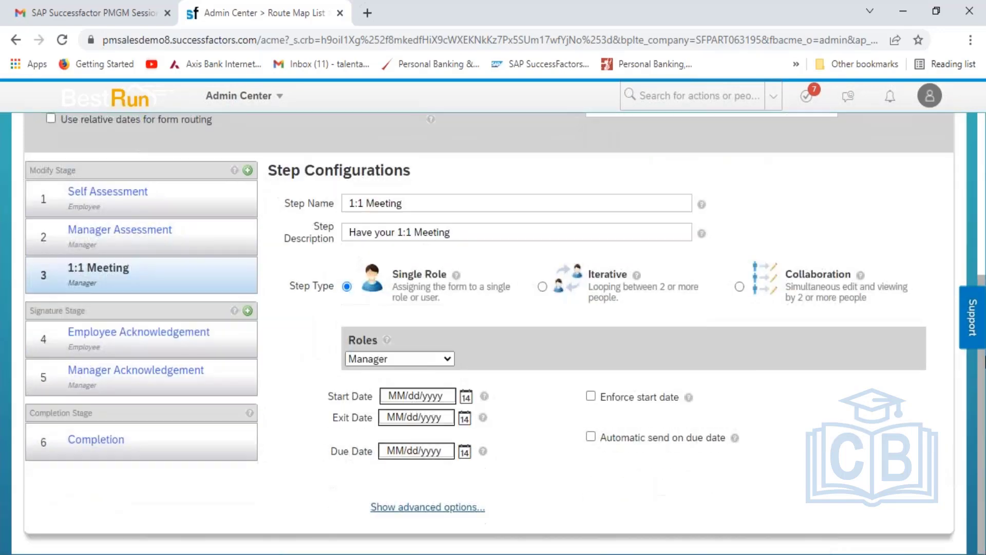
click(428, 507)
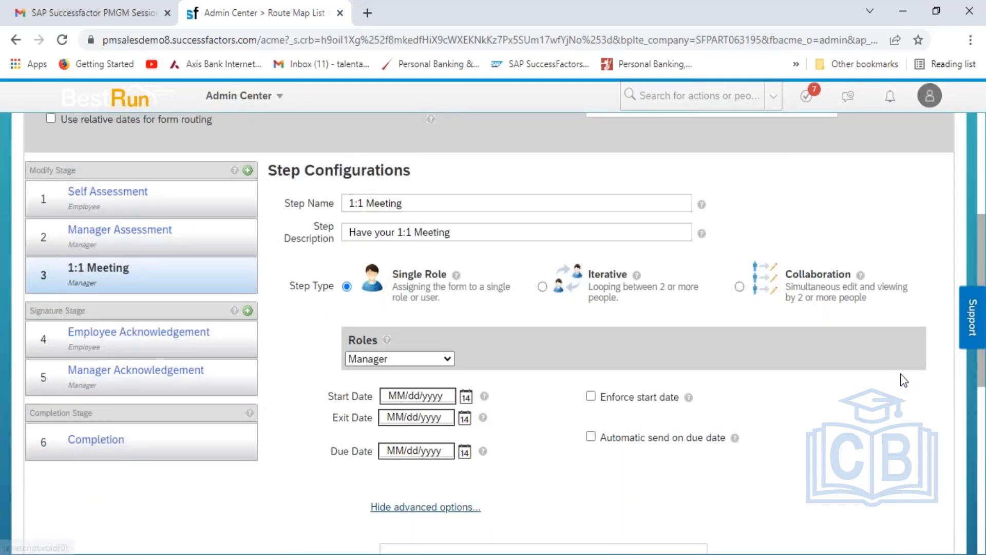
drag(982, 263, 984, 408)
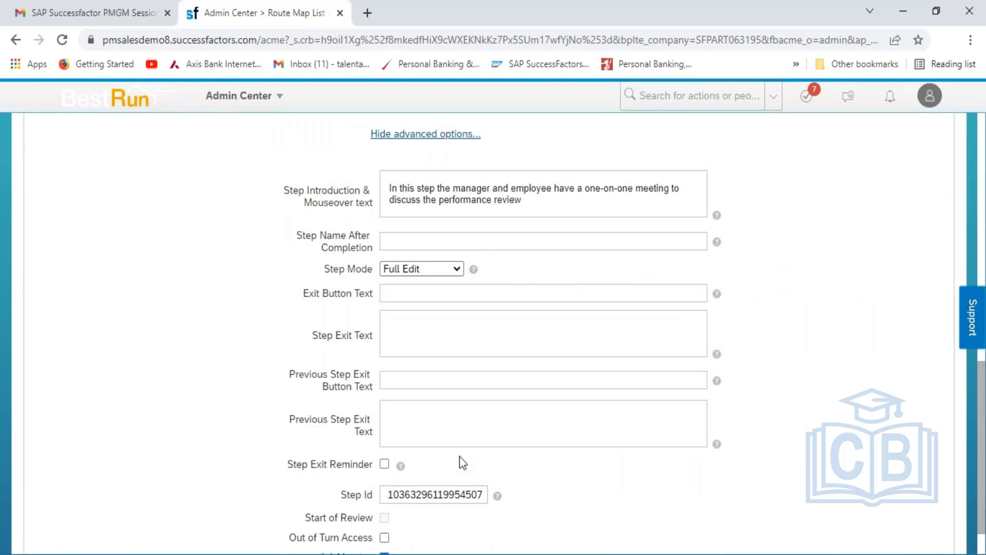
click(394, 496)
click(511, 496)
scroll(813, 285, up, 10)
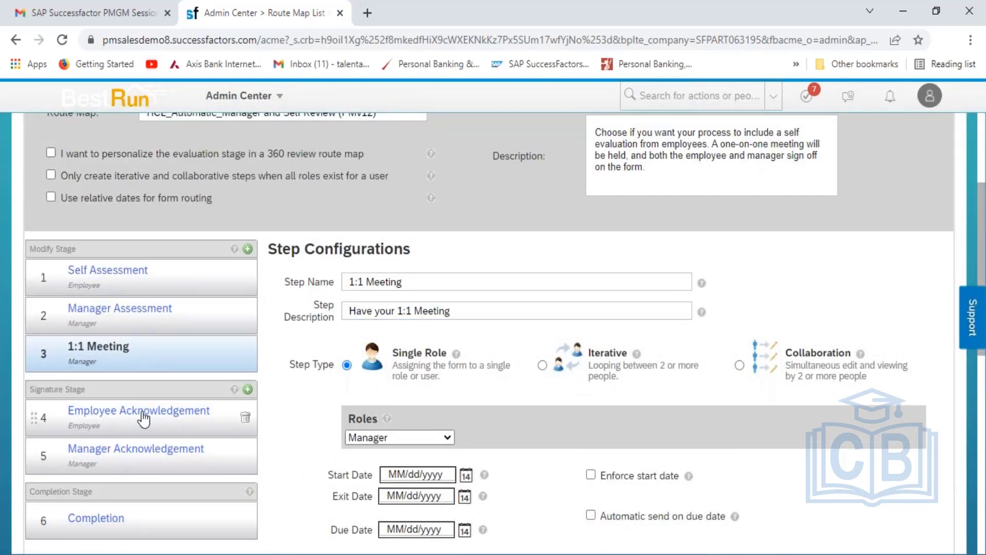
- Review the configurations of the Employee Acknowledgement and Self Assessment steps, and return to the route map's header
click(144, 420)
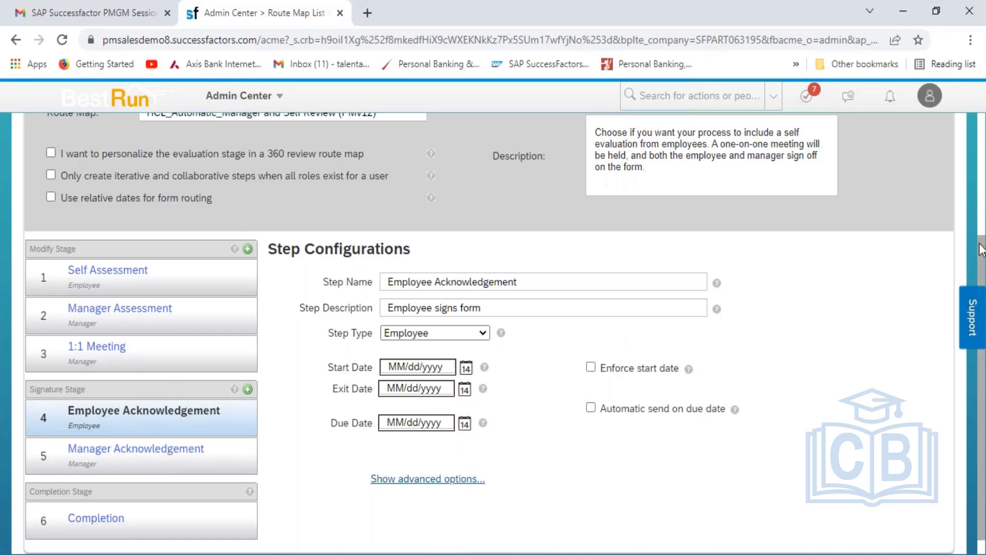
drag(980, 242, 978, 173)
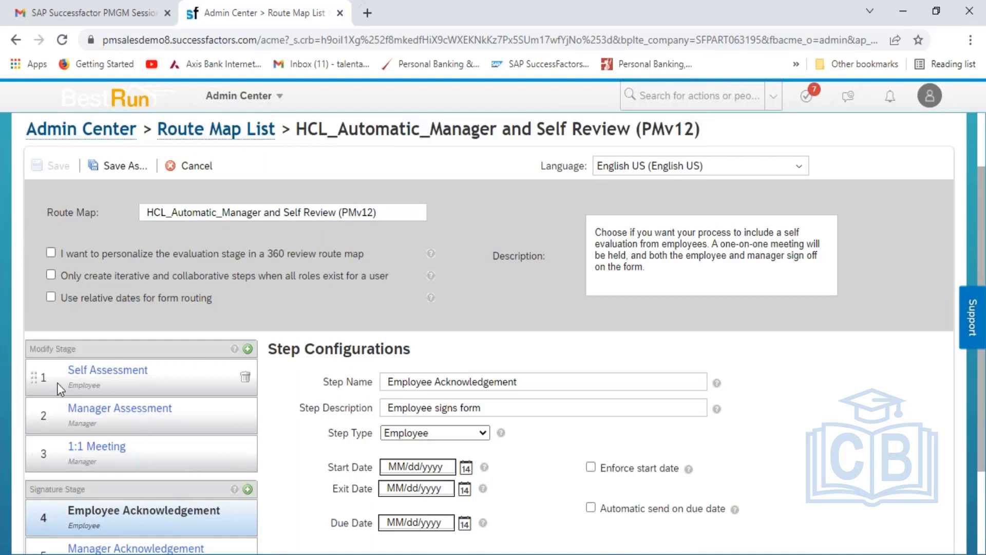
click(90, 383)
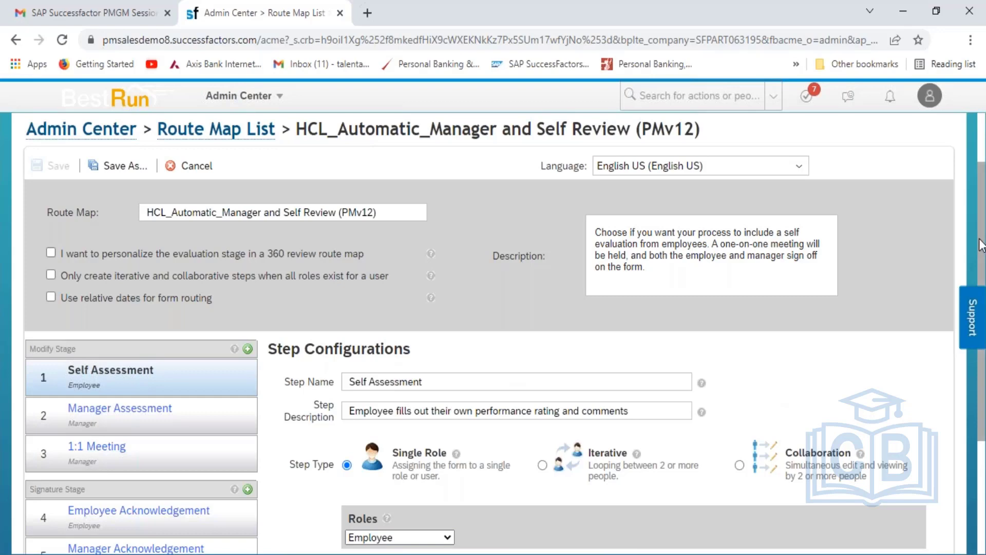
scroll(399, 329, down, 3)
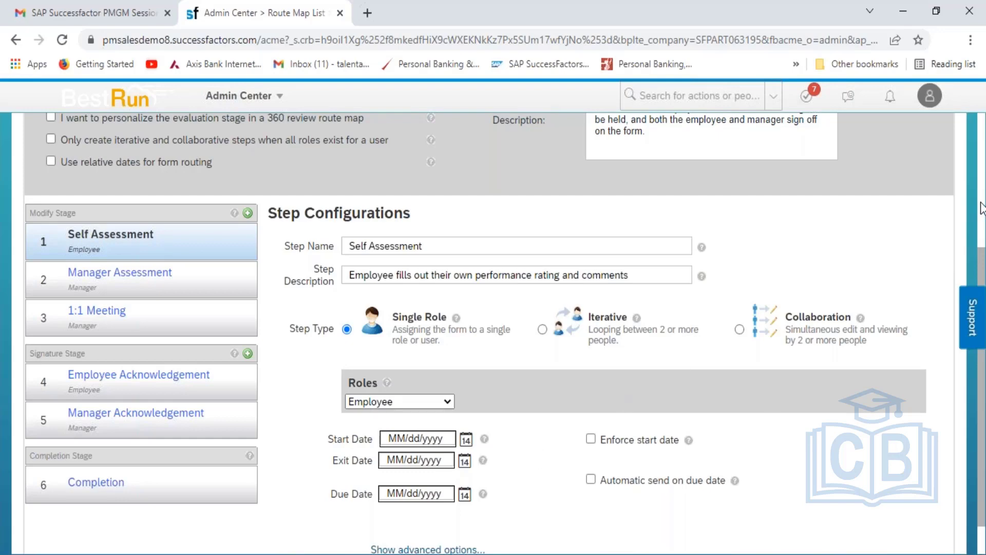
scroll(981, 208, up, 4)
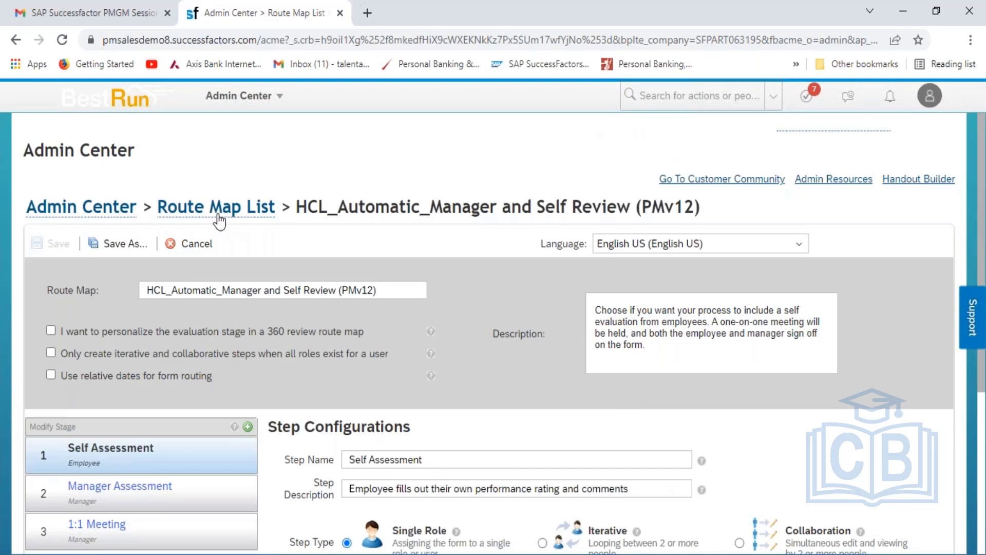
- Return to the Route Map List and preview the step flow of the HCL_Automatic_Manager and Self Review (PMv12) route map
click(218, 211)
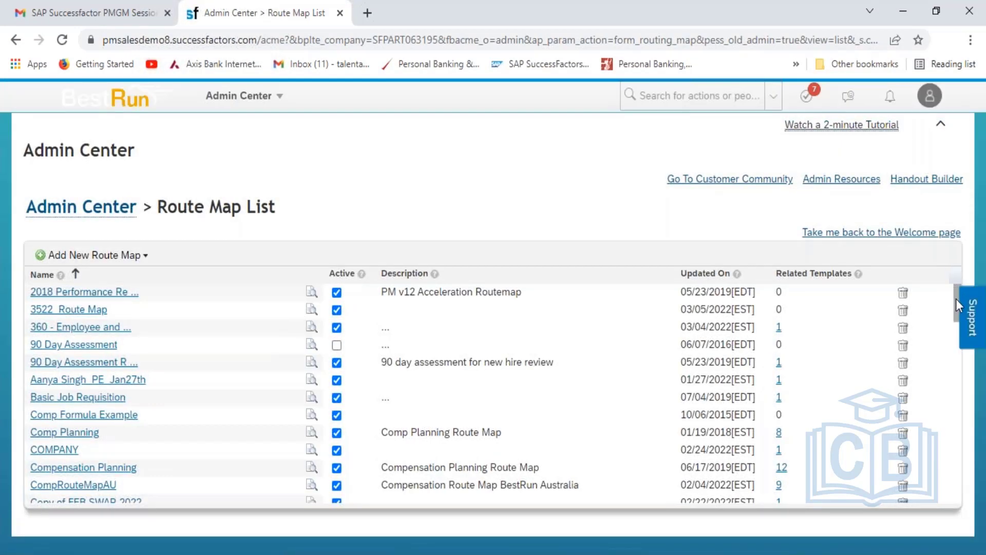
drag(957, 300, 964, 347)
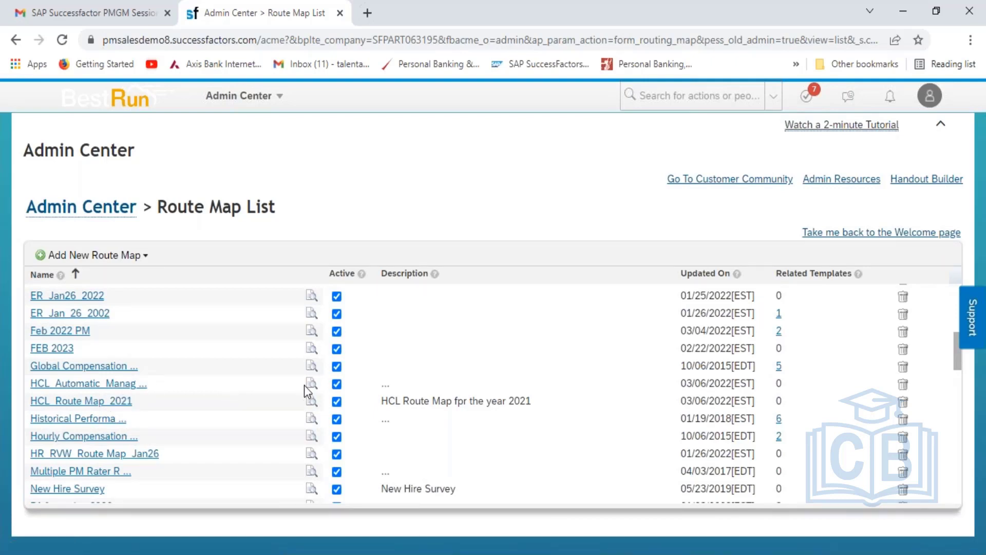
mouse_move(310, 391)
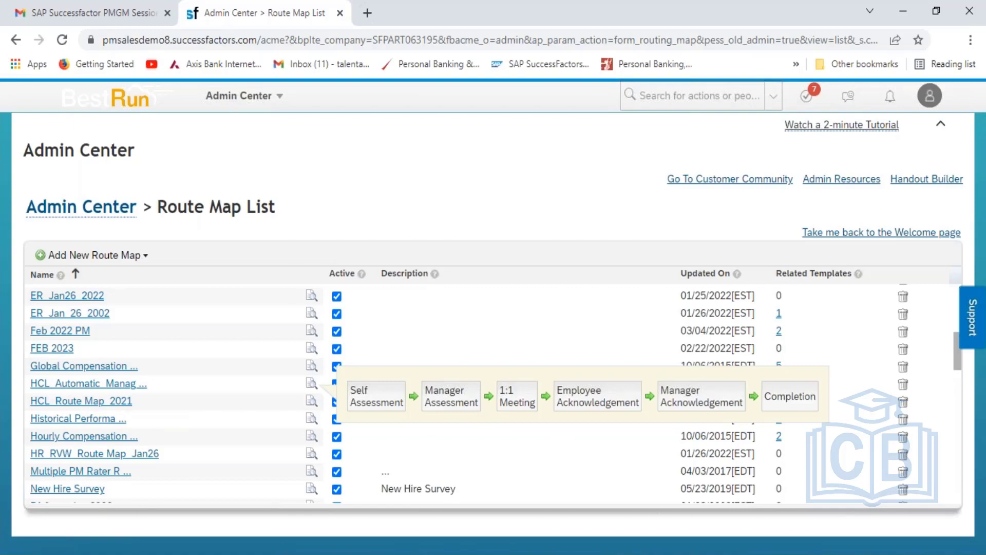
- Switch to the ITM_6th Batch workbook in Excel and review the Goal Template notes on the PMGM sheet, covering Basic and Extended Goal Plan
mouse_move(692, 553)
click(692, 501)
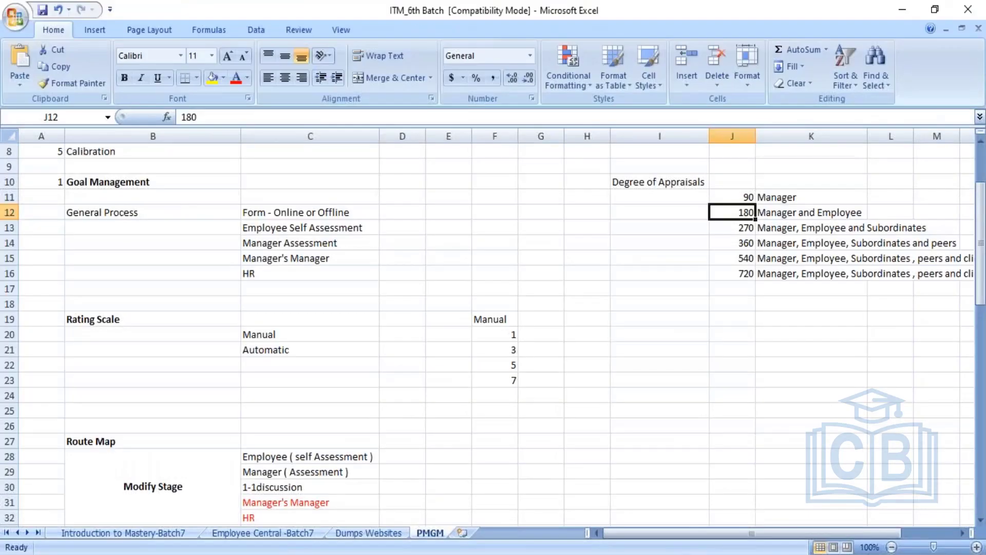
click(732, 227)
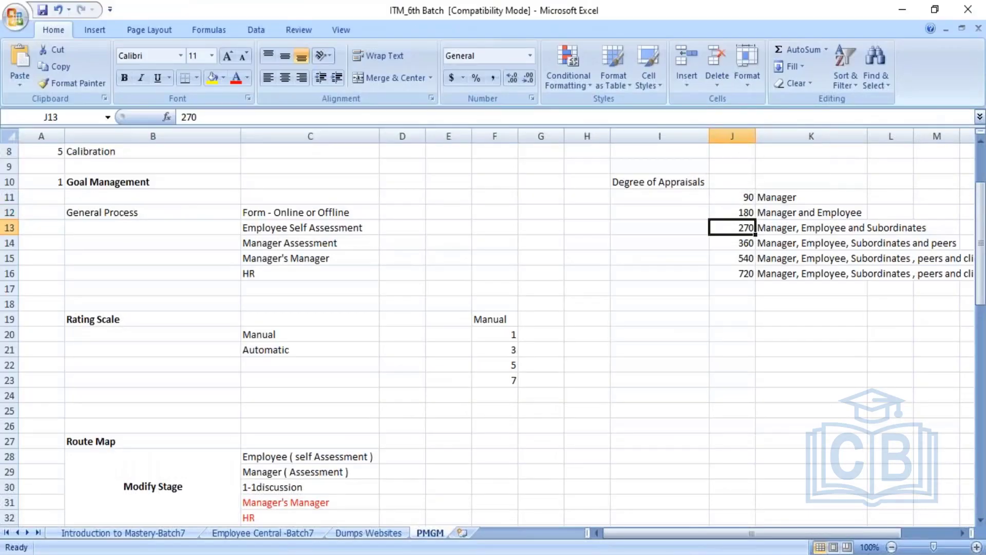
click(473, 442)
key(Down)
key(Down)
key(Down)
key(Down)
key(Down)
key(Down)
key(Down)
key(Down)
key(Down)
key(Down)
key(Down)
key(Down)
key(Down)
key(Down)
key(Down)
key(Down)
key(Down)
key(Down)
key(Down)
key(Down)
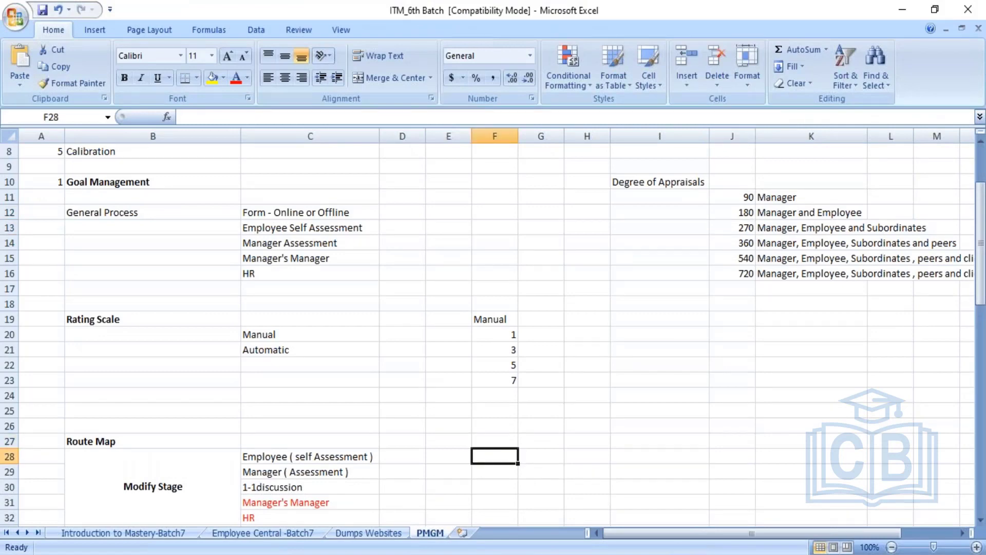
key(Down)
key(Down)
key(Down)
key(Down)
key(Down)
key(Down)
key(Down)
key(Down)
key(Down)
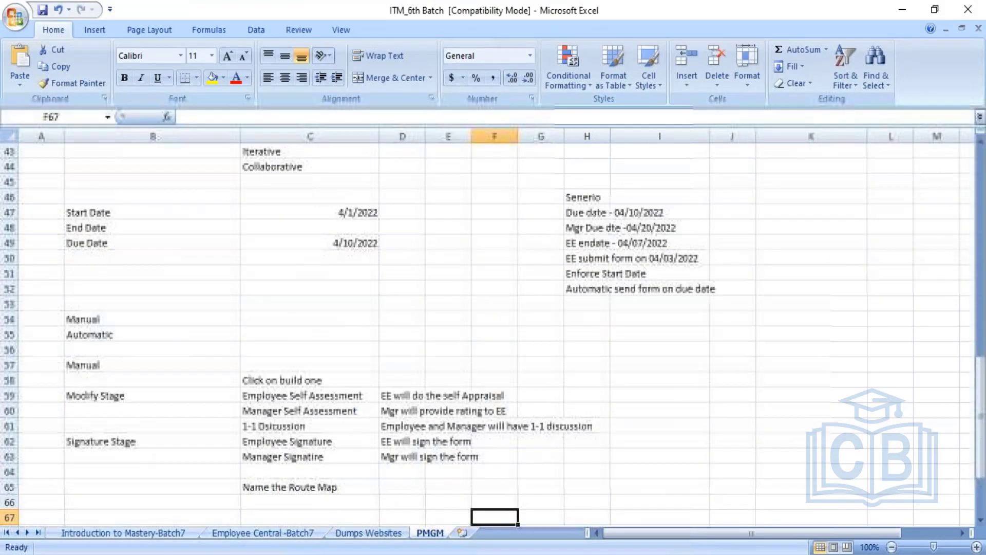
key(Down)
key(Down)
key(Down)
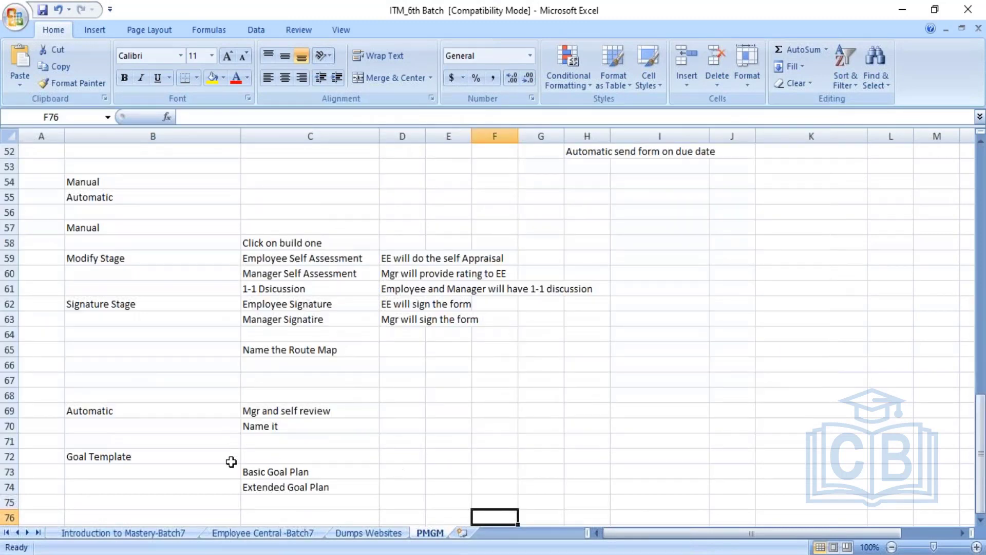
click(127, 460)
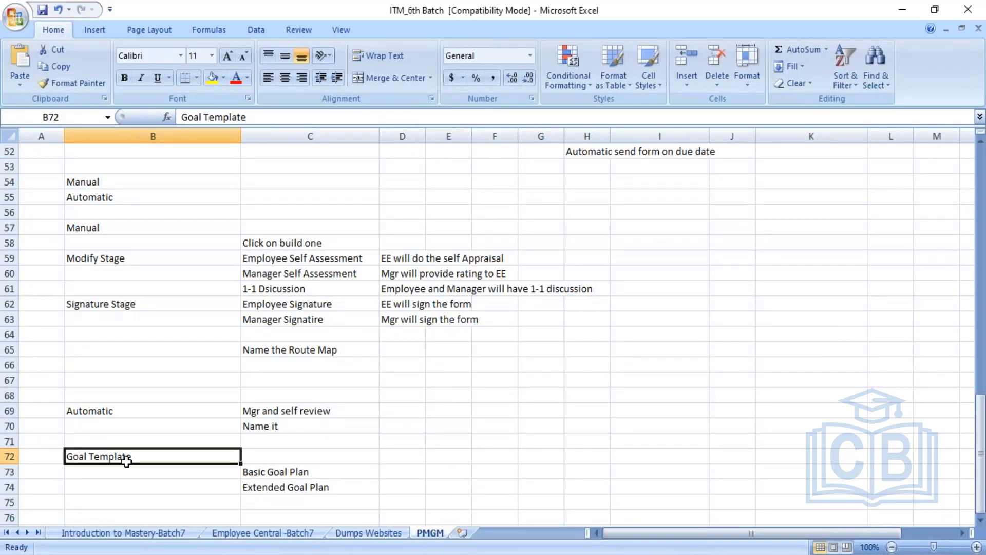
click(272, 471)
click(285, 487)
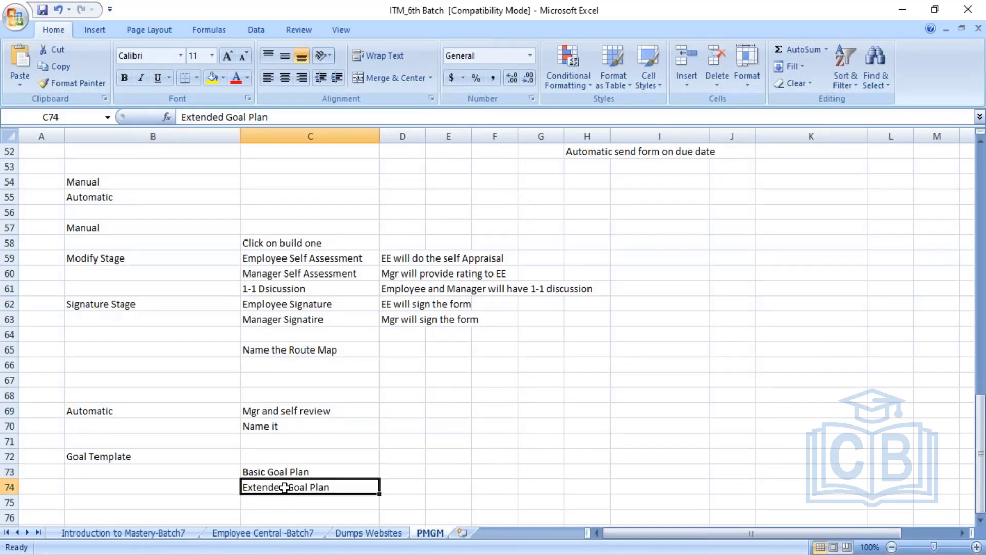
click(386, 470)
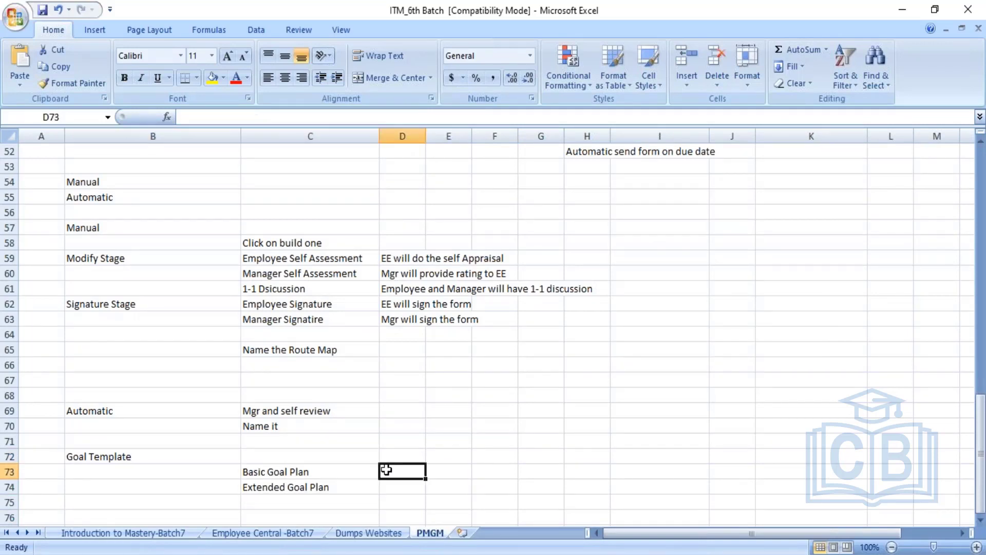
- Switch back to SuccessFactors in the browser and open the Goal Plan templates list in Goal Management's Manage Templates tool
click(644, 553)
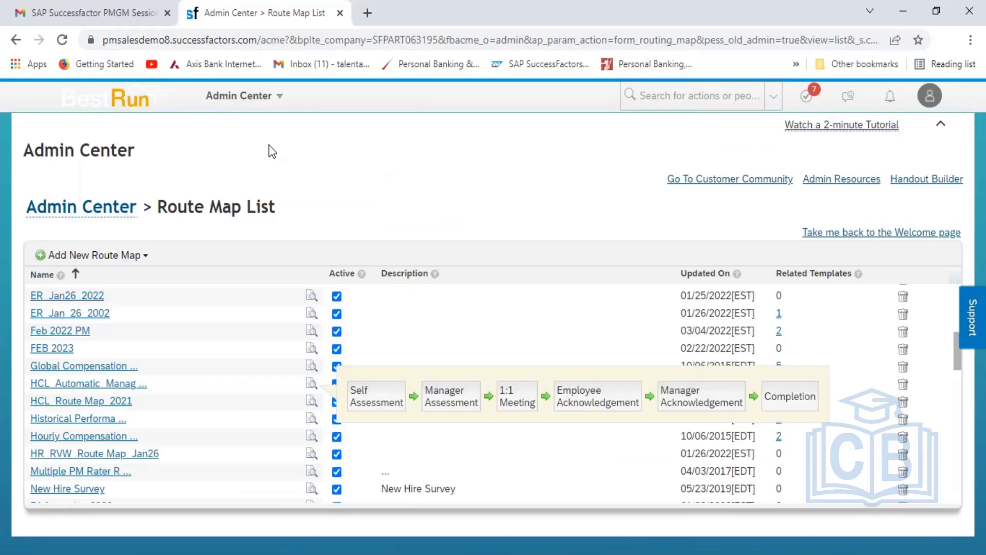
click(281, 107)
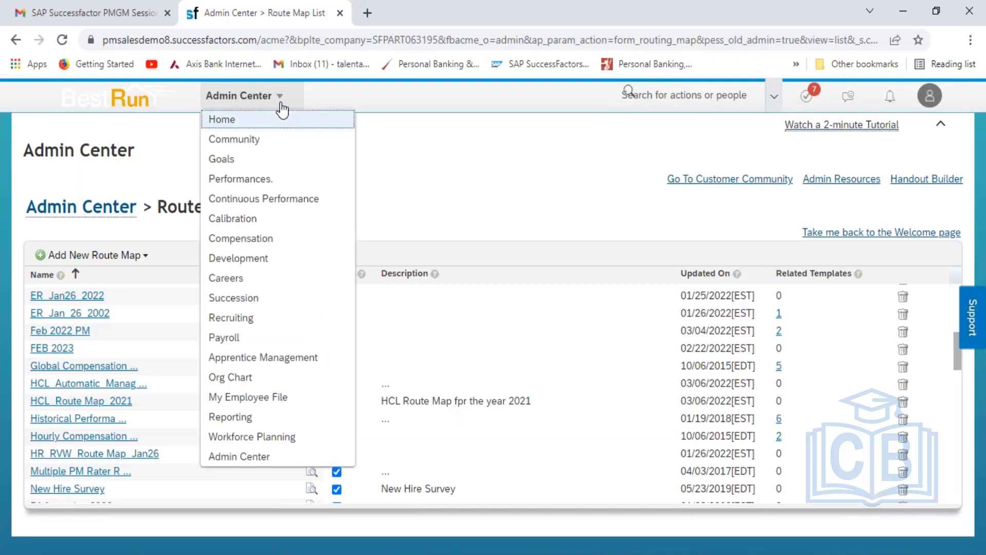
click(247, 456)
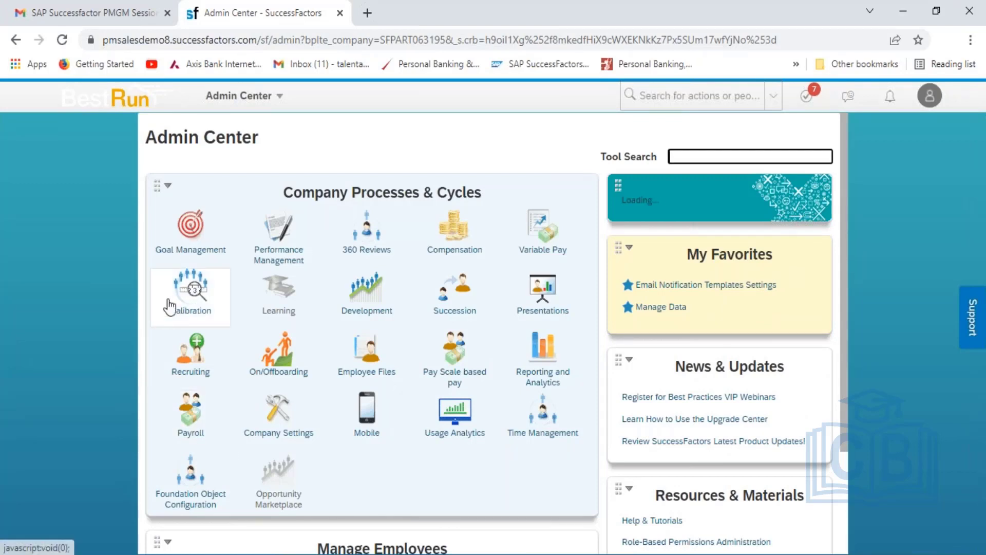
click(193, 250)
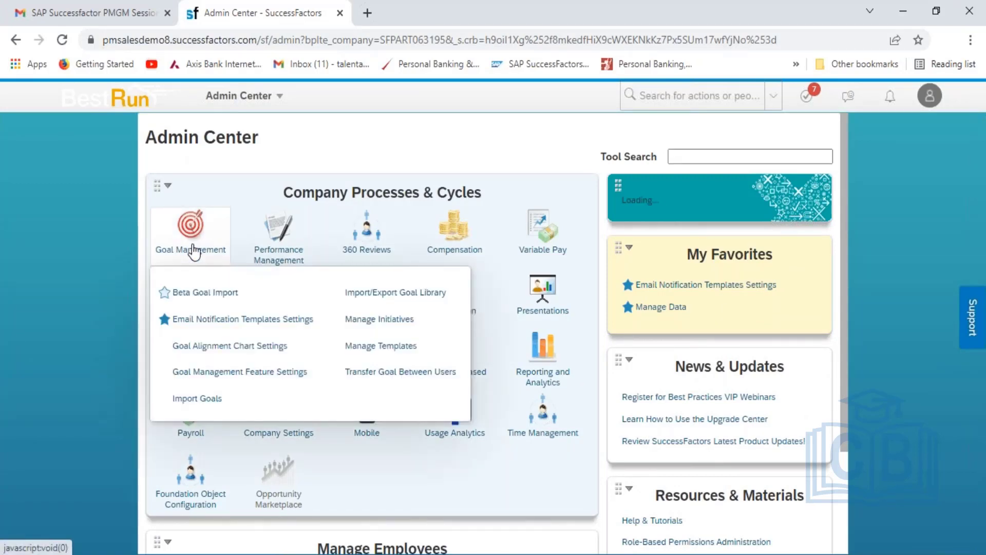
click(376, 351)
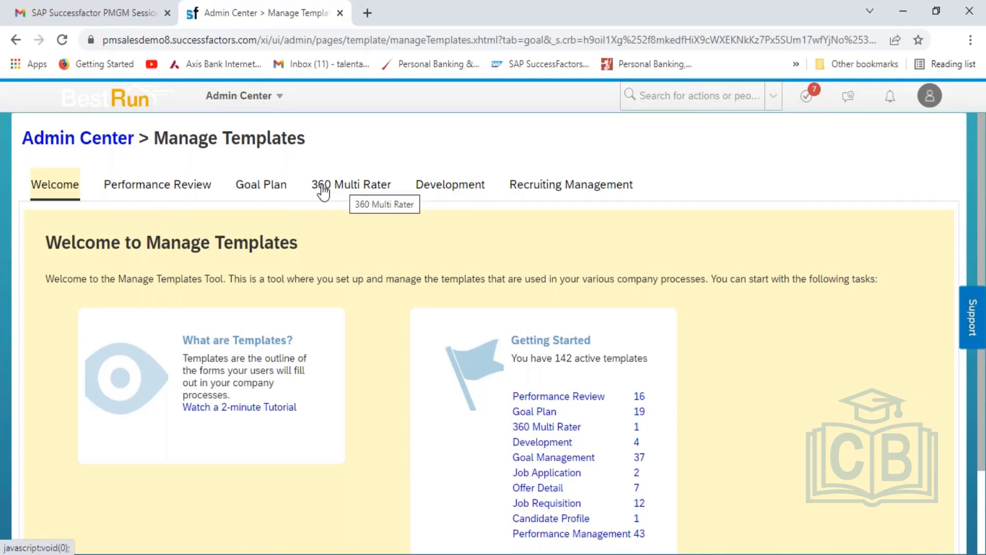
click(252, 190)
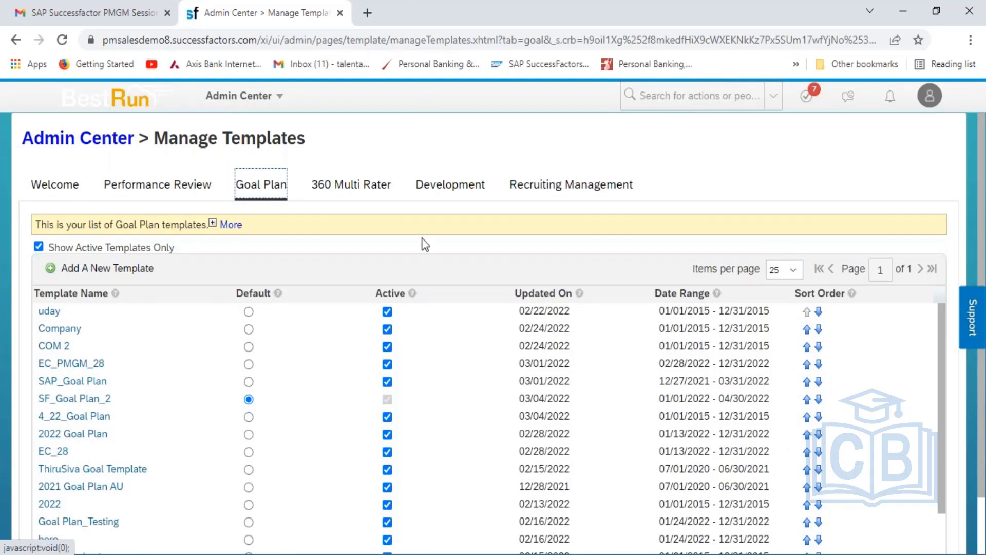
- Duplicate the Manage Templates page in a new browser tab and open the Goals page there
right_click(264, 20)
click(343, 133)
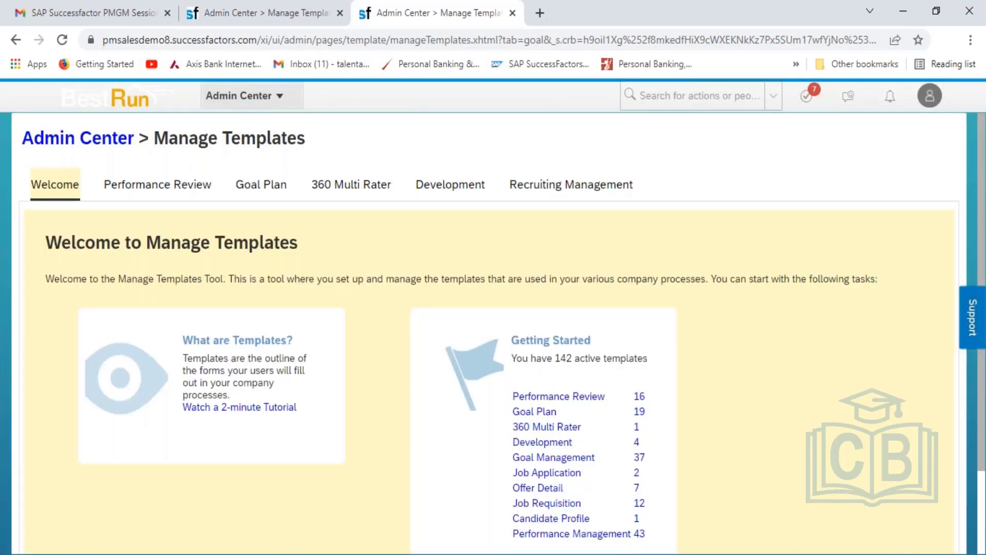
click(277, 97)
click(251, 160)
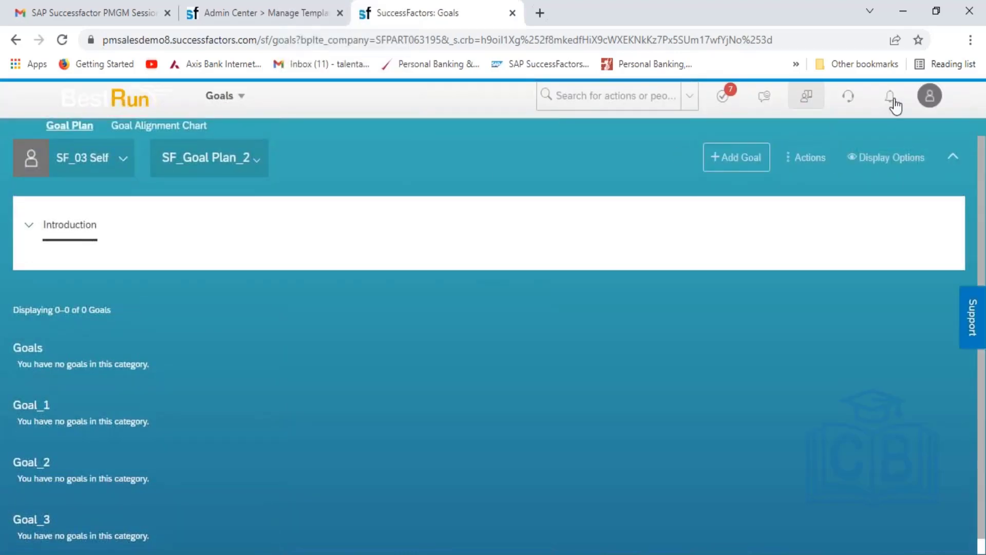
click(936, 107)
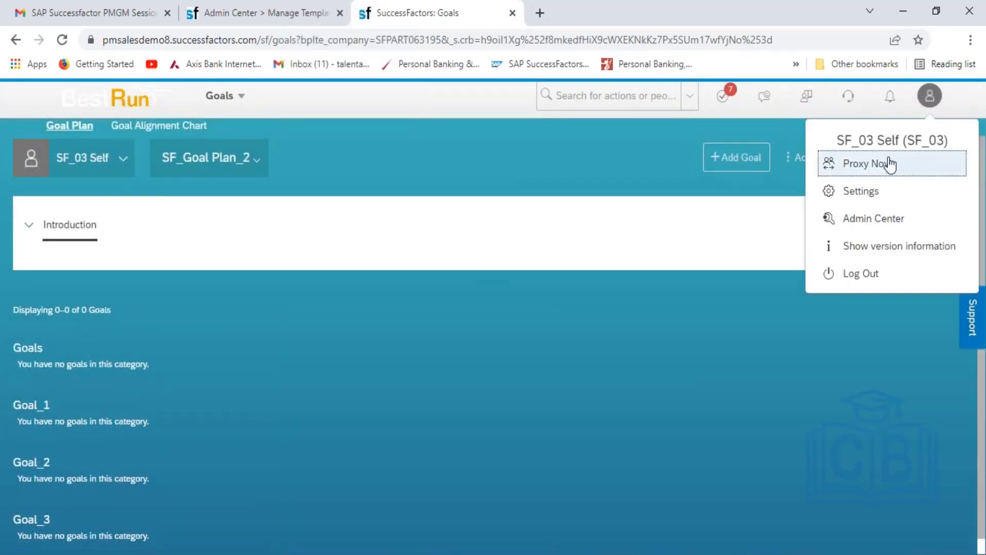
click(496, 160)
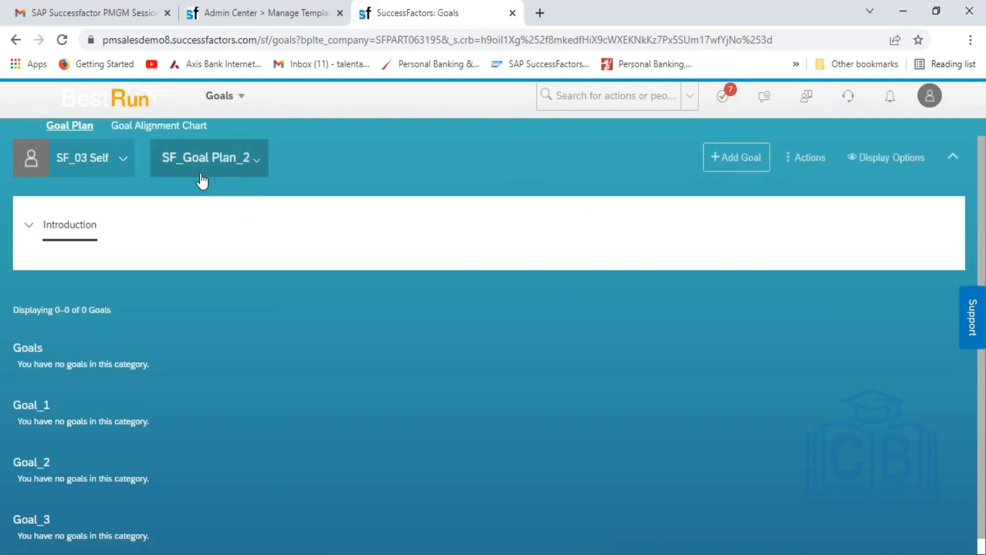
- Examine the goal plans available on the Goals page and compare them with the Goal Plan templates list
click(257, 163)
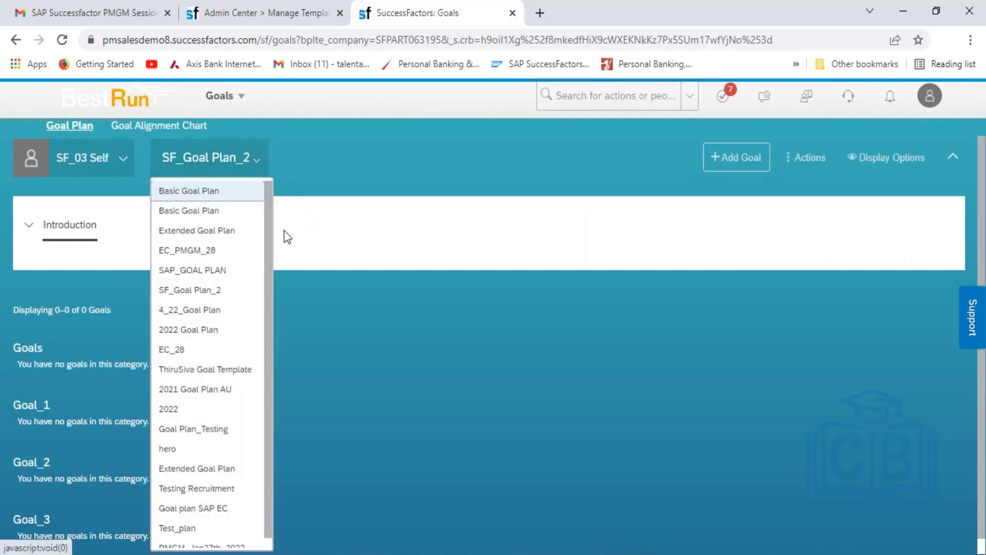
click(346, 143)
click(258, 168)
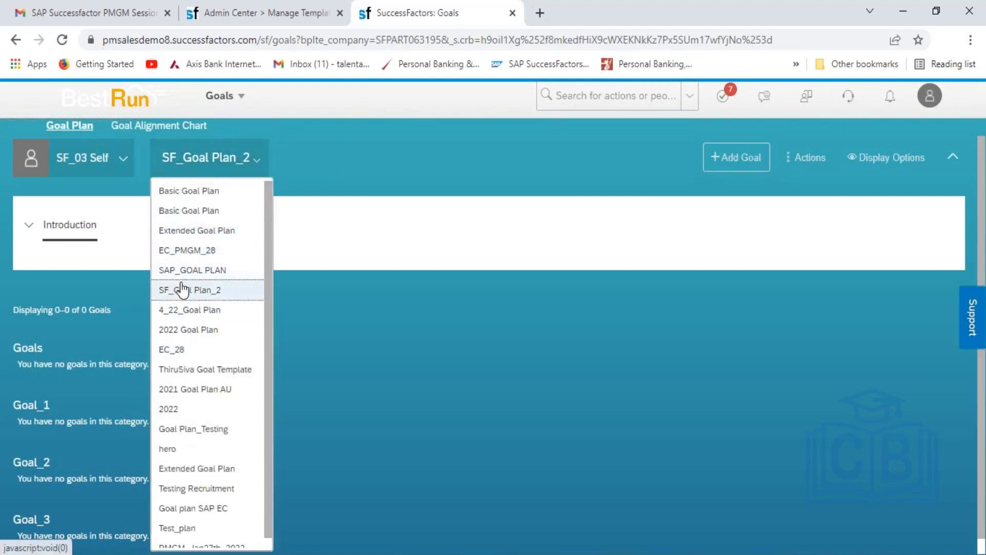
click(315, 167)
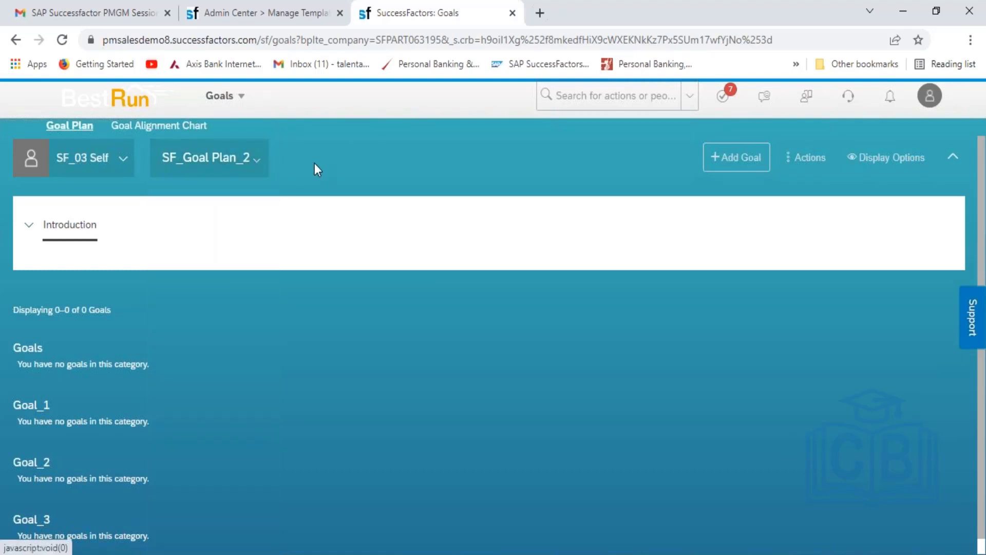
click(269, 12)
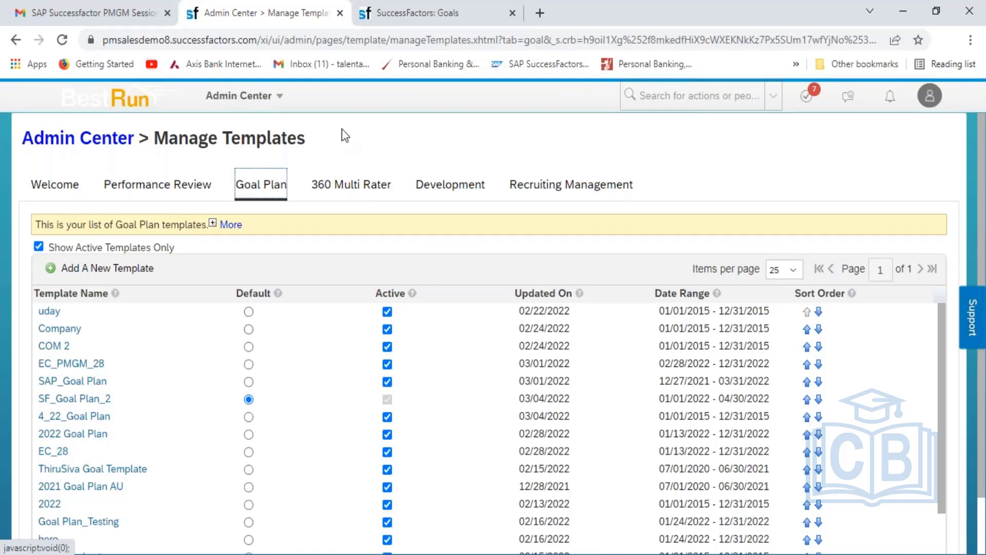
click(400, 13)
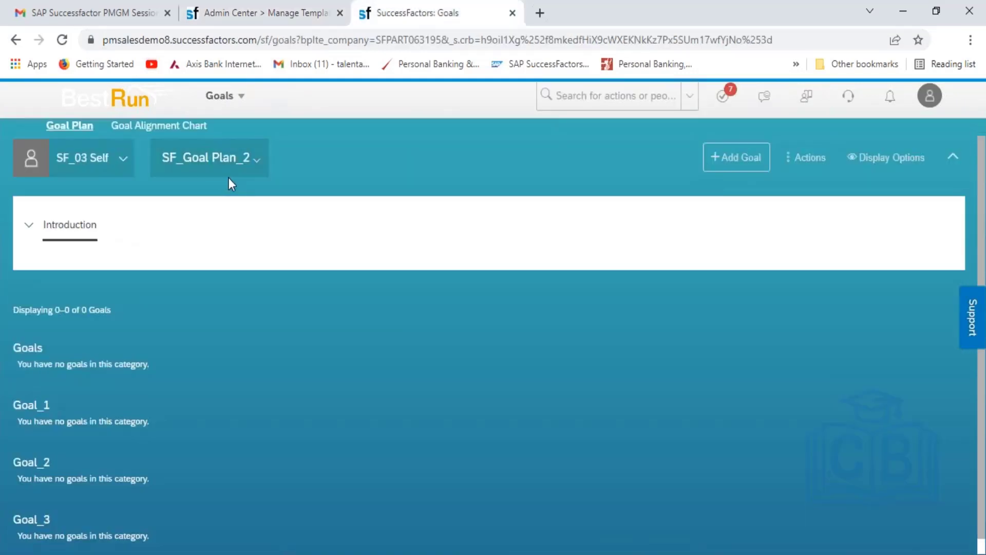
- Return to the Goal Plan templates list and look over the SuccessStore goal plan templates without adding one
click(261, 17)
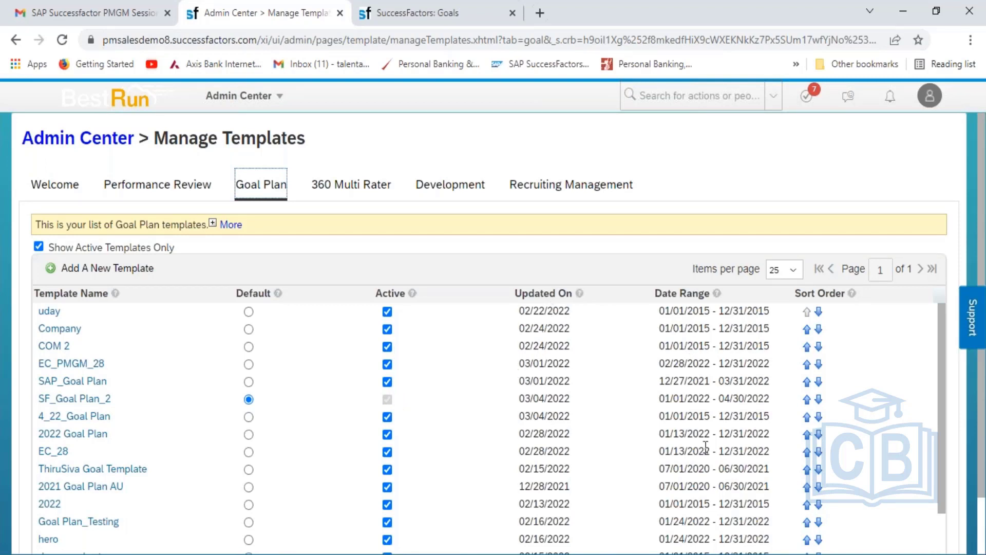
click(106, 276)
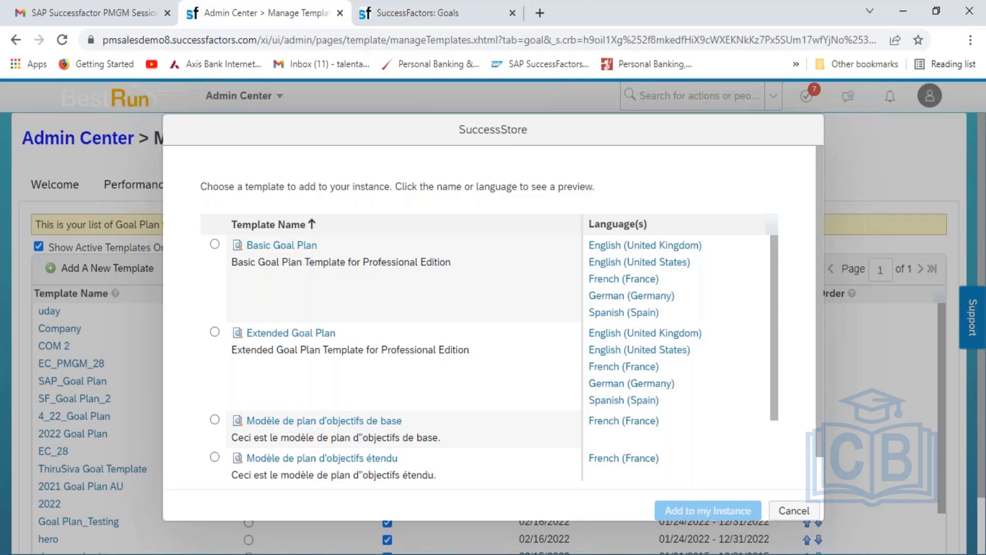
click(788, 512)
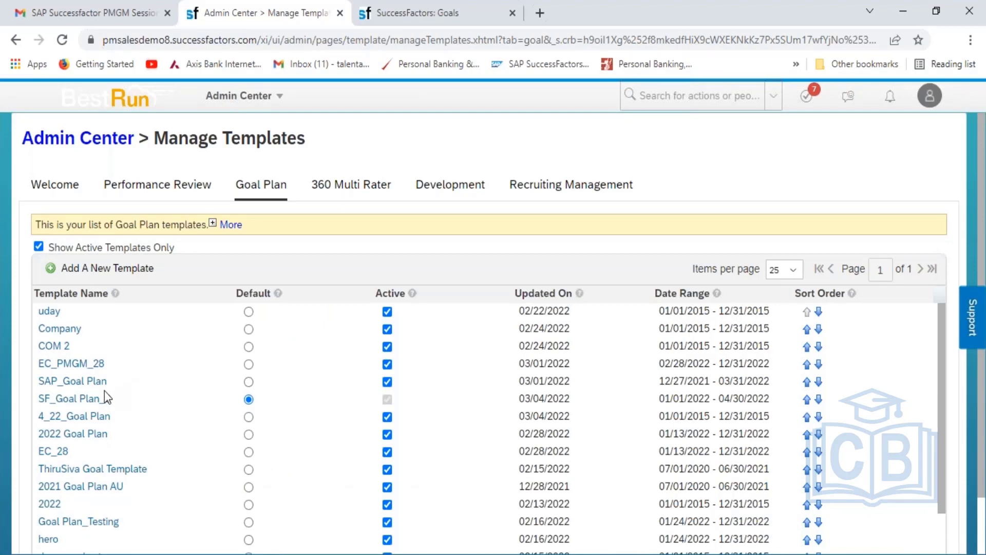
- Open the SF_Goal Plan_2 template's General Settings and switch their language to English UK
click(62, 403)
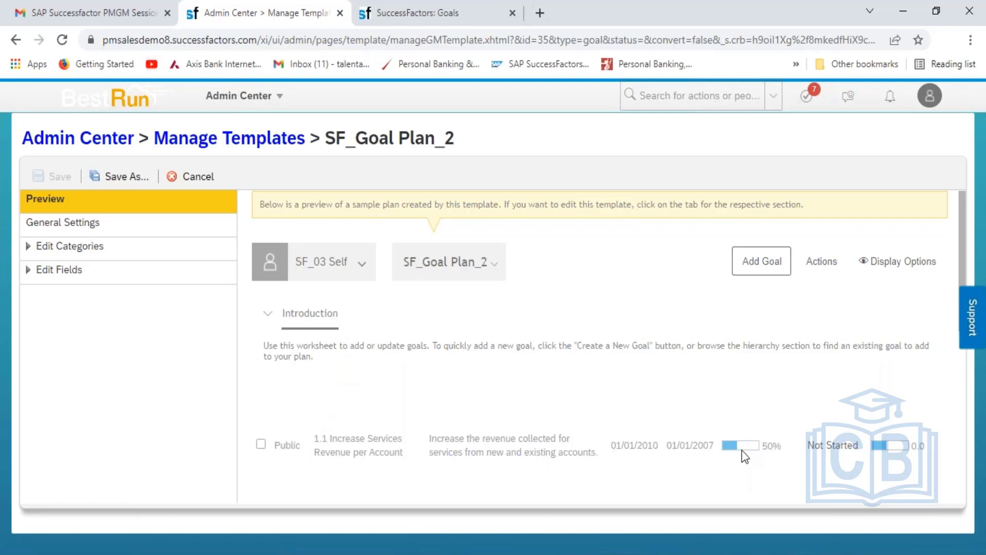
click(74, 232)
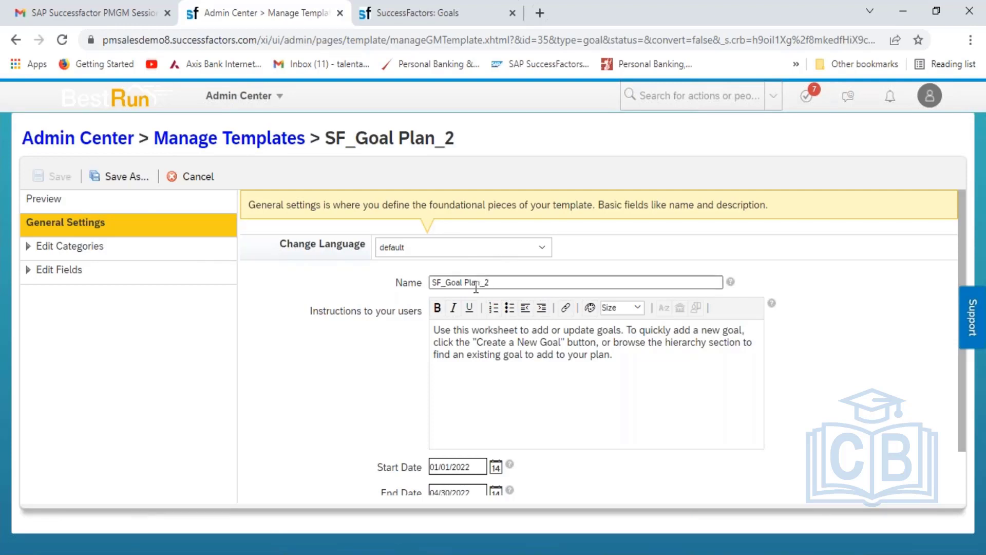
click(544, 248)
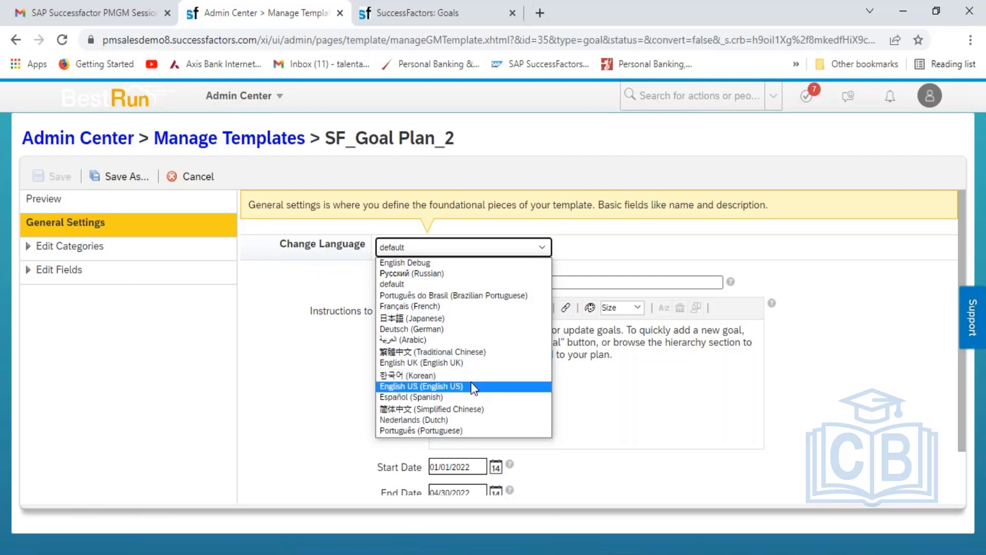
click(469, 363)
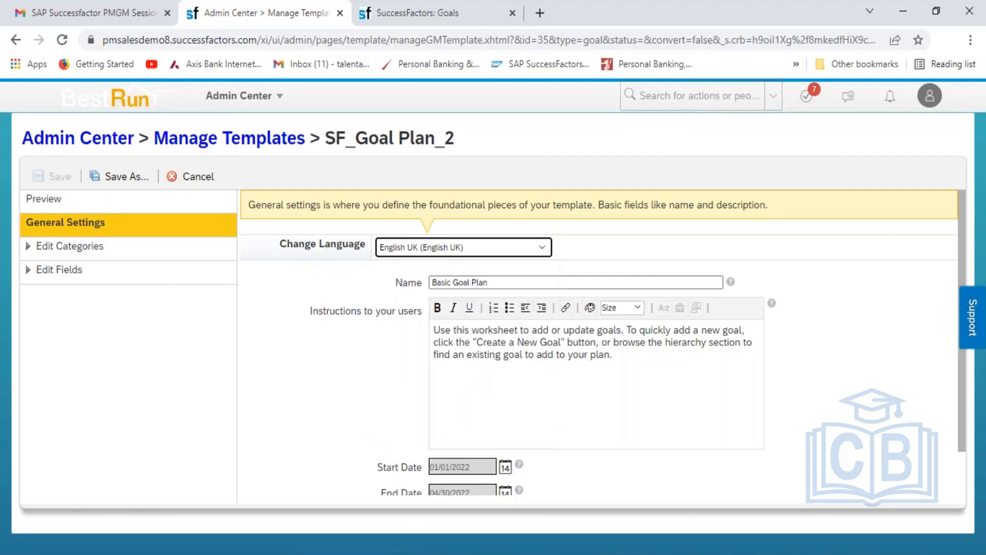
- Set the language of SF_Goal Plan_2's General Settings back to default
click(493, 282)
click(502, 248)
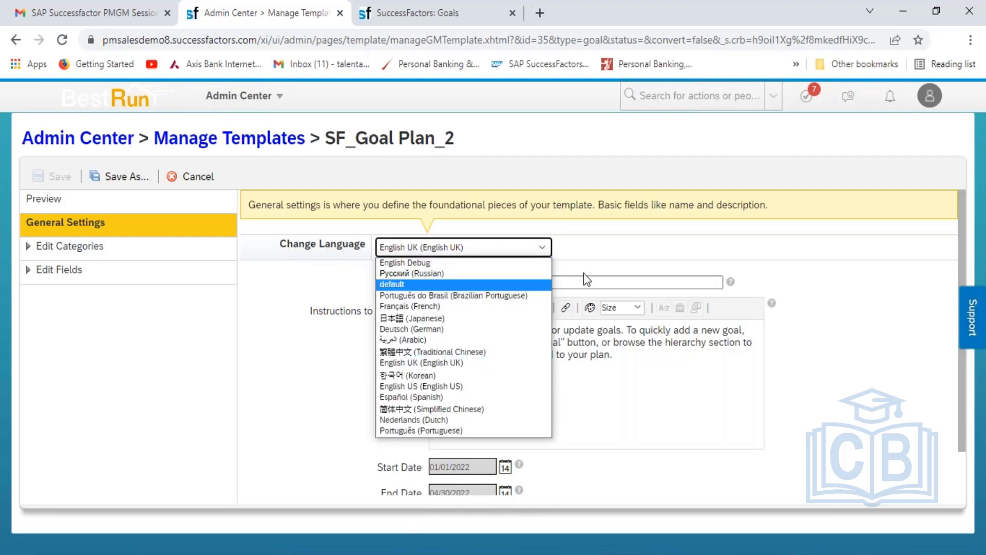
key(Up)
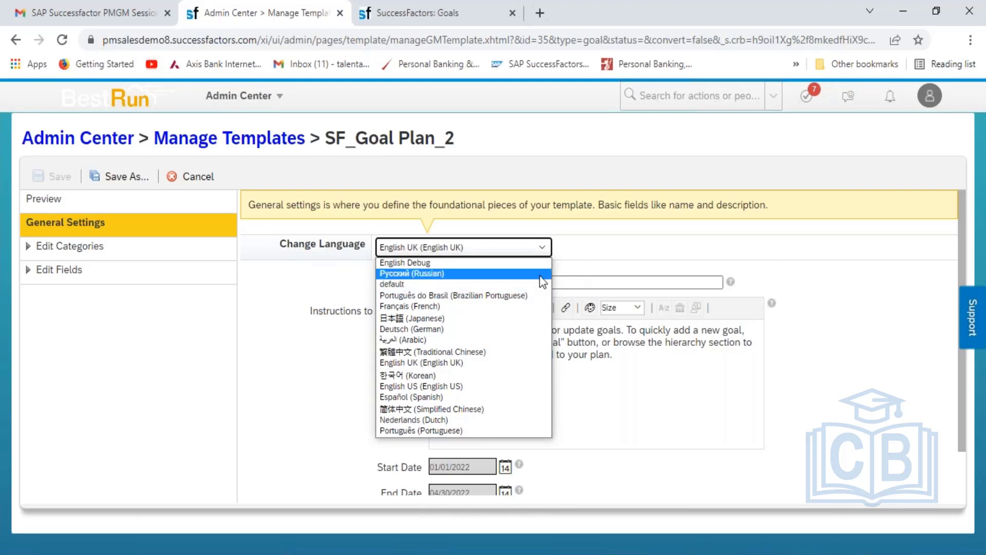
click(513, 285)
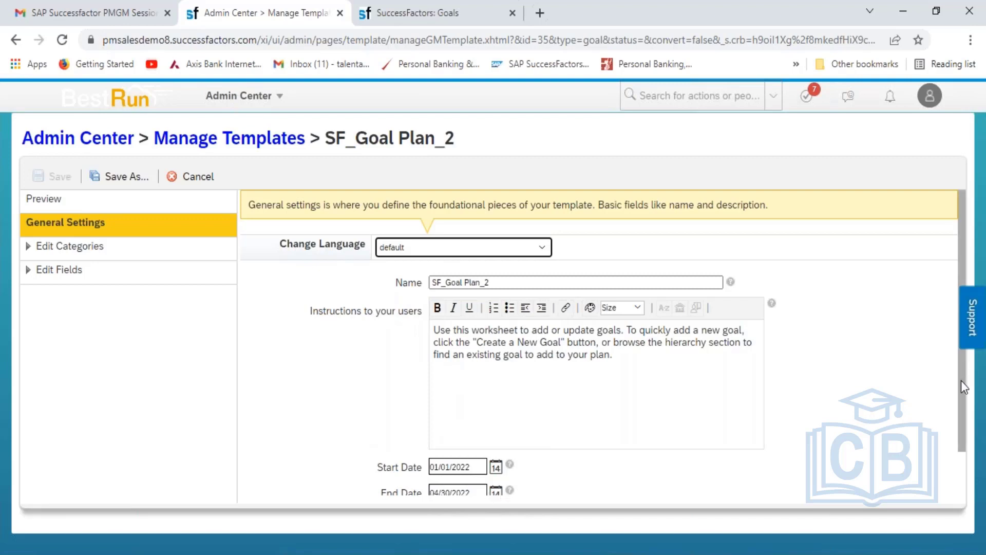
- Look over the remaining General Settings of SF_Goal Plan_2 and the available languages, keeping the default language
scroll(961, 389, down, 1)
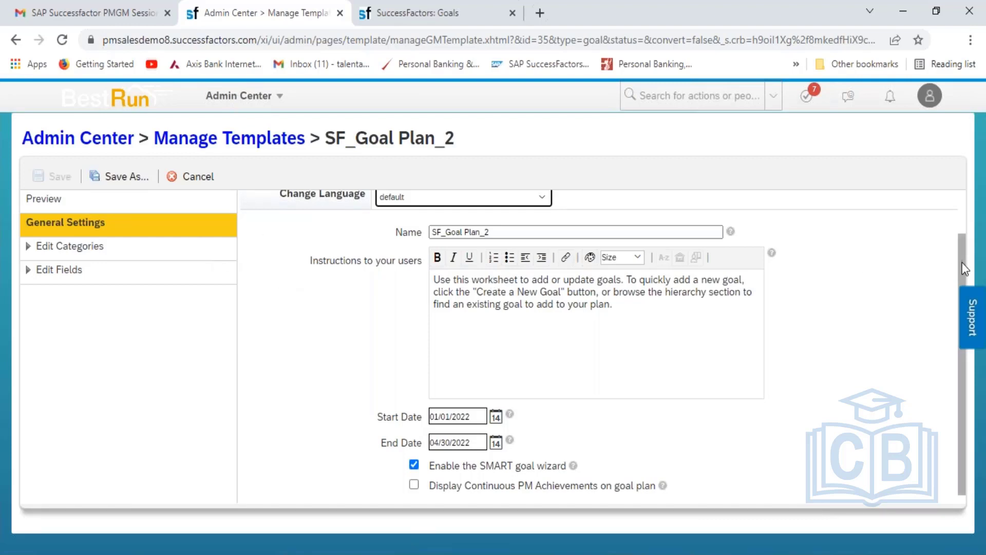
drag(964, 267, 959, 238)
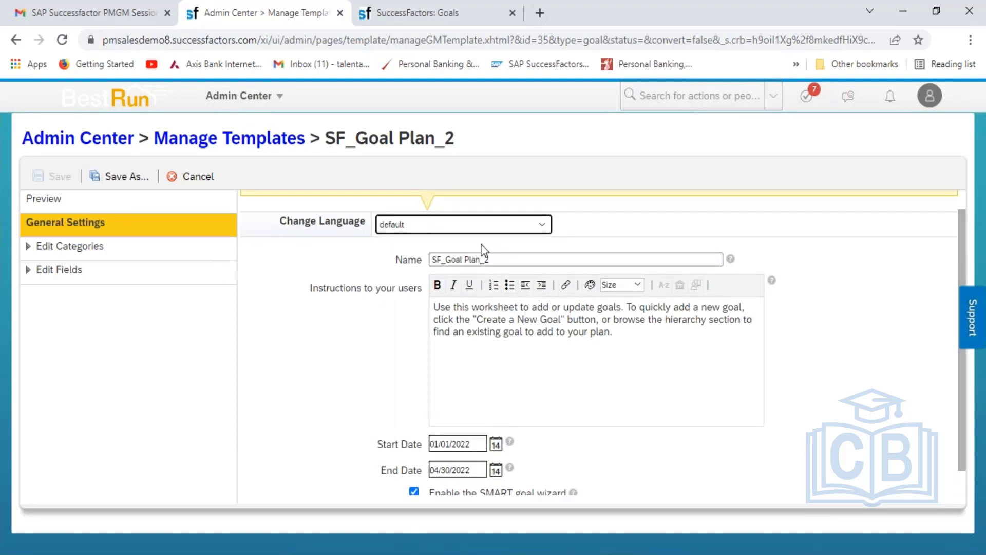
click(504, 228)
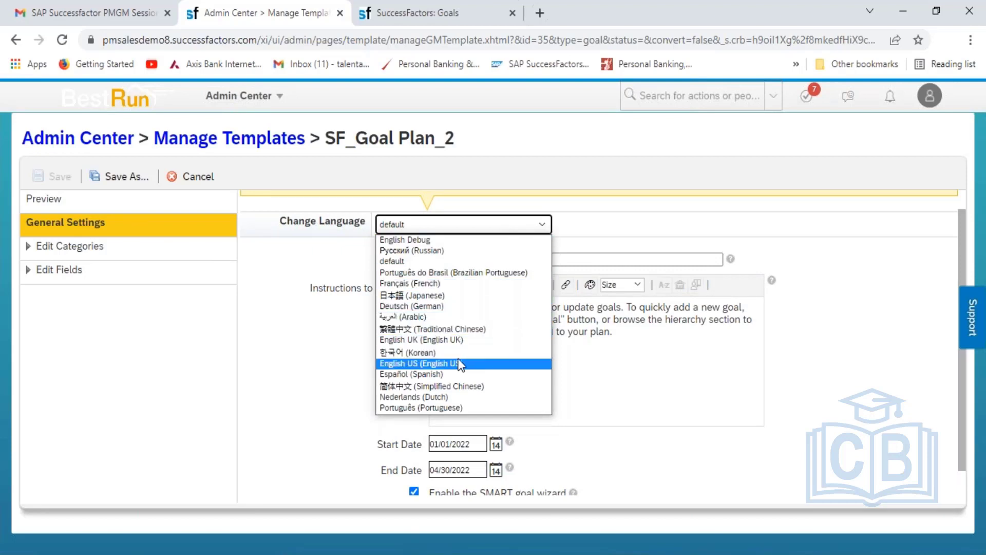
click(612, 228)
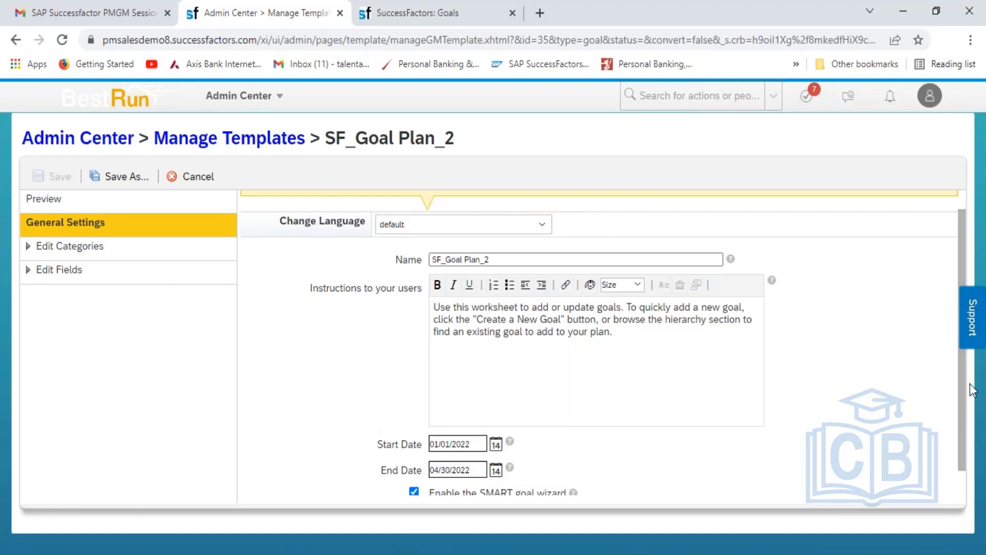
scroll(945, 431, down, 1)
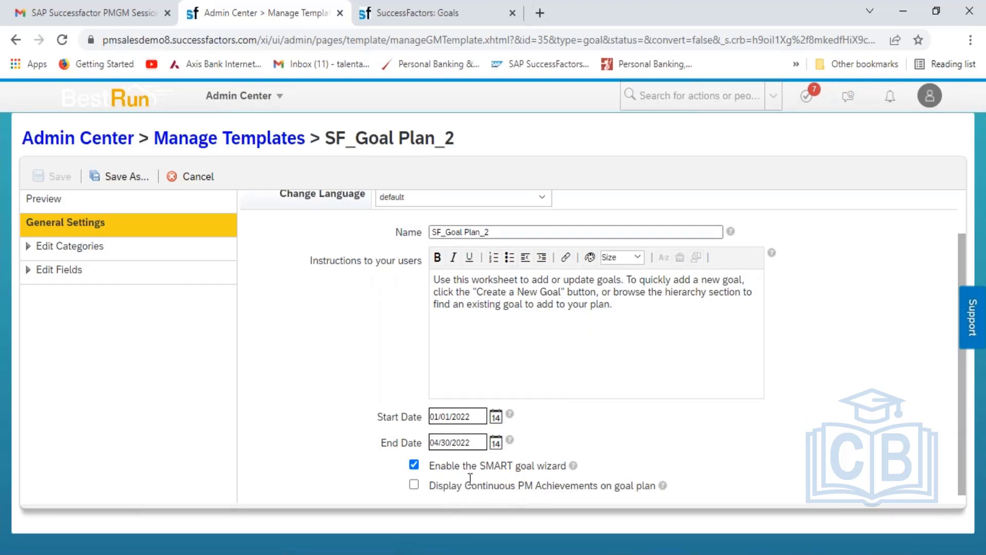
- Compare the Add Goal choices on the Goals page with the template's SMART goal wizard setting, ending on the template
click(409, 14)
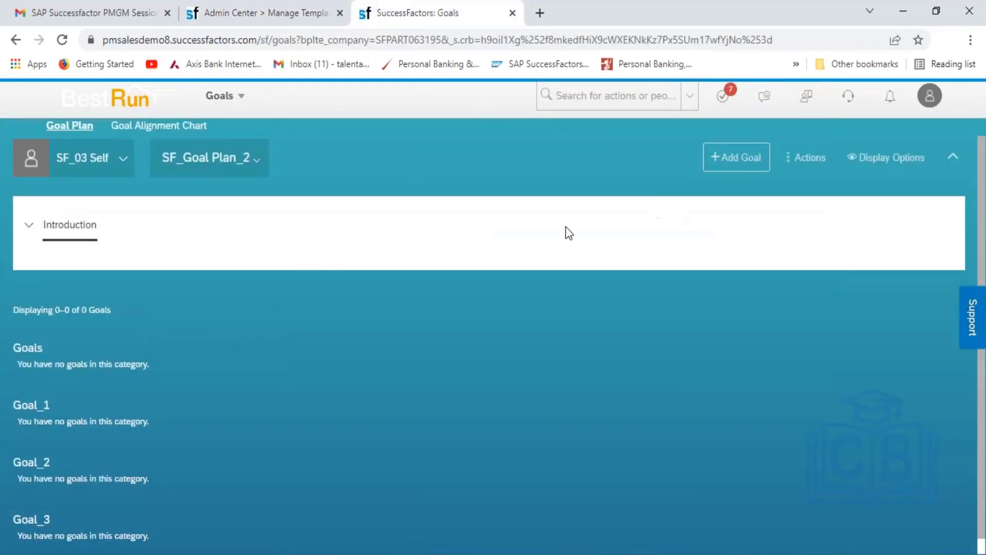
click(727, 165)
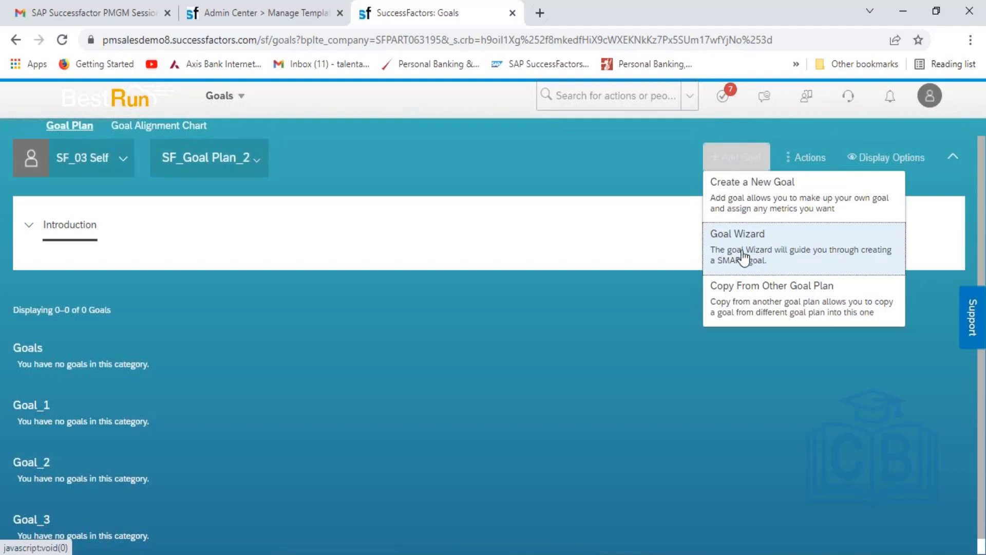
click(302, 18)
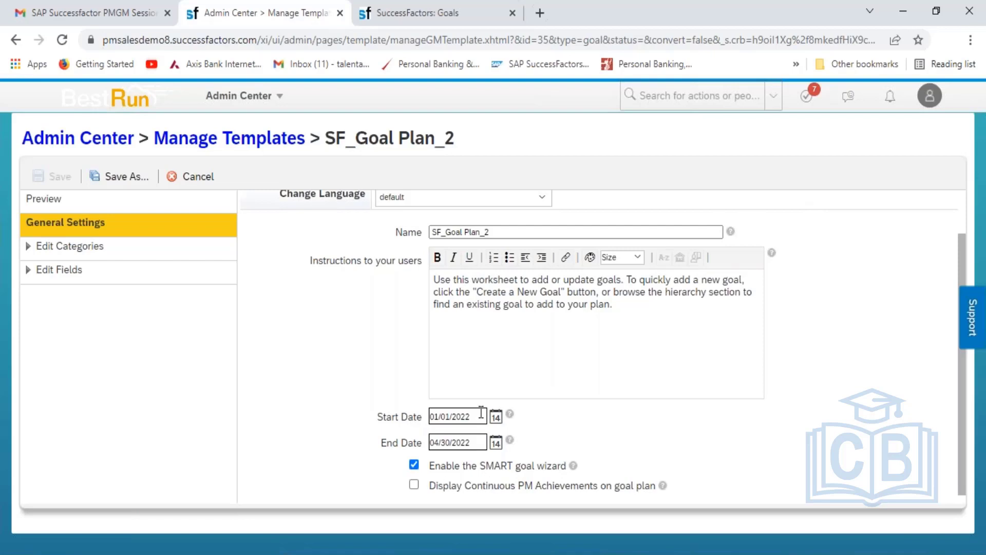
click(437, 20)
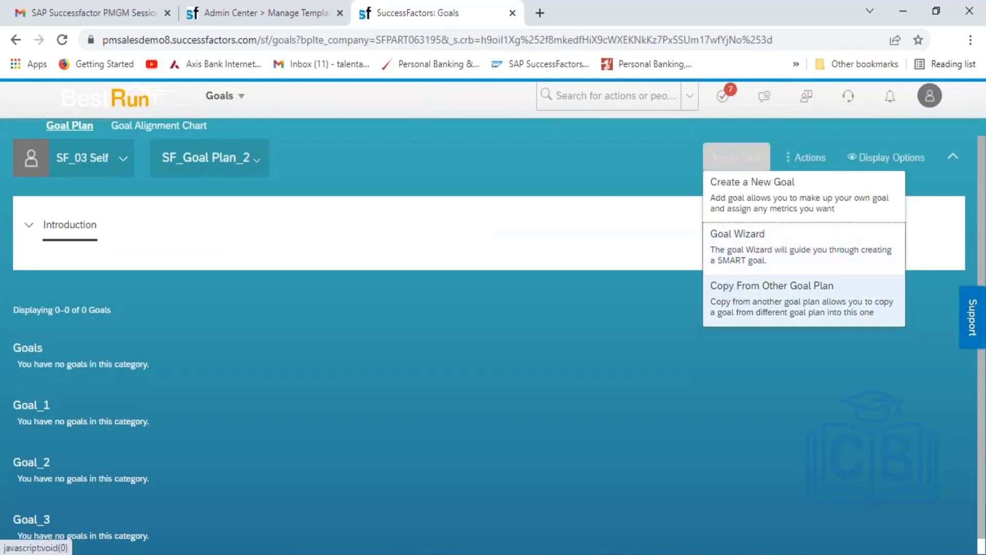
click(261, 17)
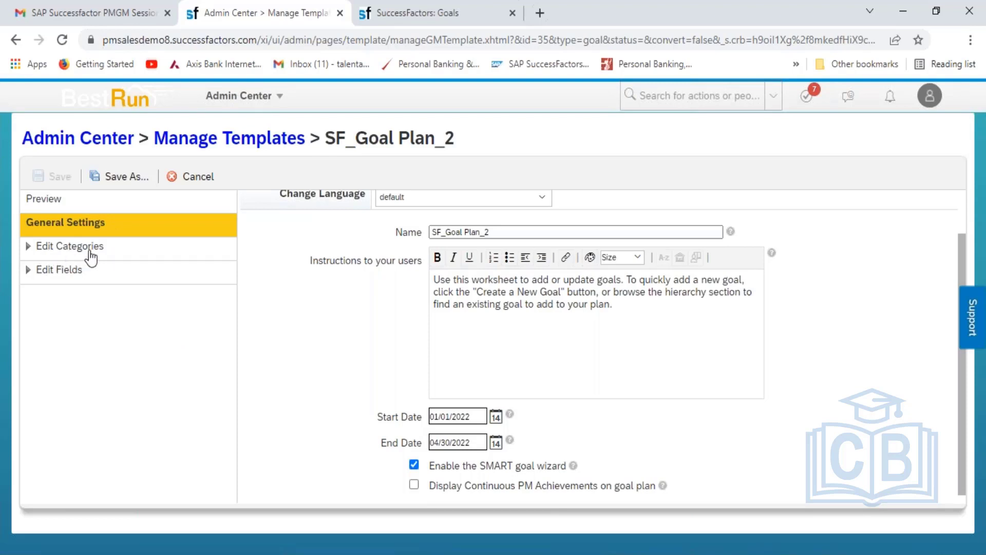
- Expand SF_Goal Plan_2's categories, check the Basic Goal Plan entry in the Excel PMGM sheet, and return to the template in the browser
click(51, 250)
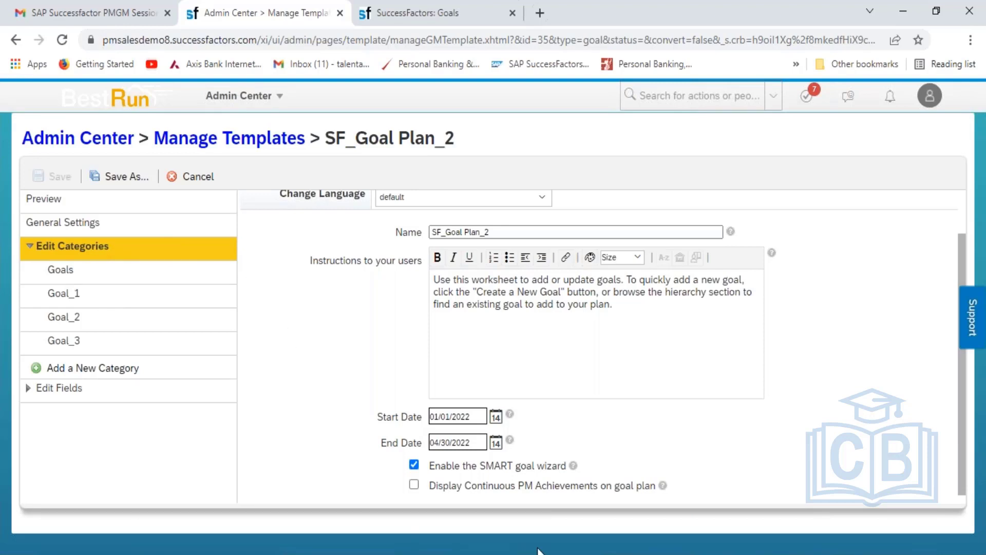
key(alt+Tab)
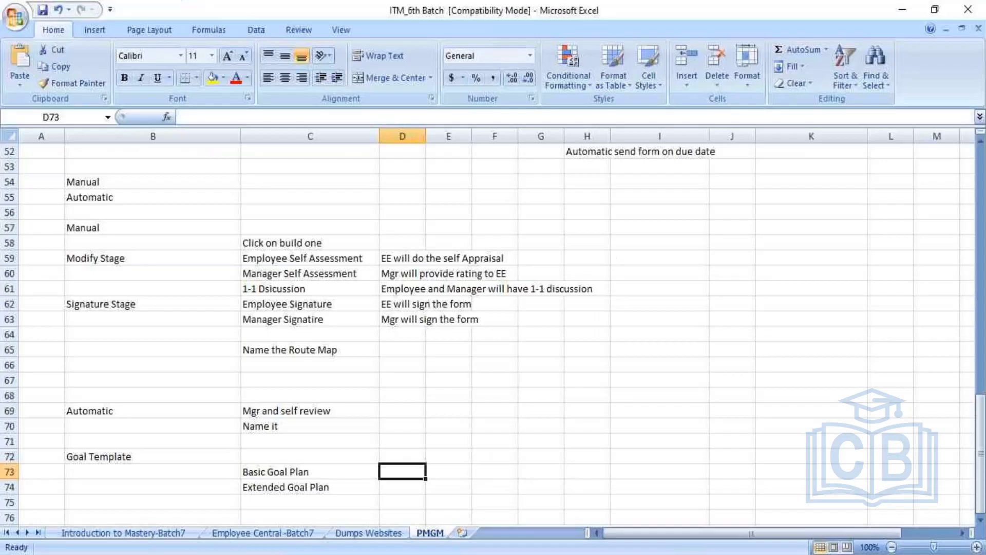
click(298, 473)
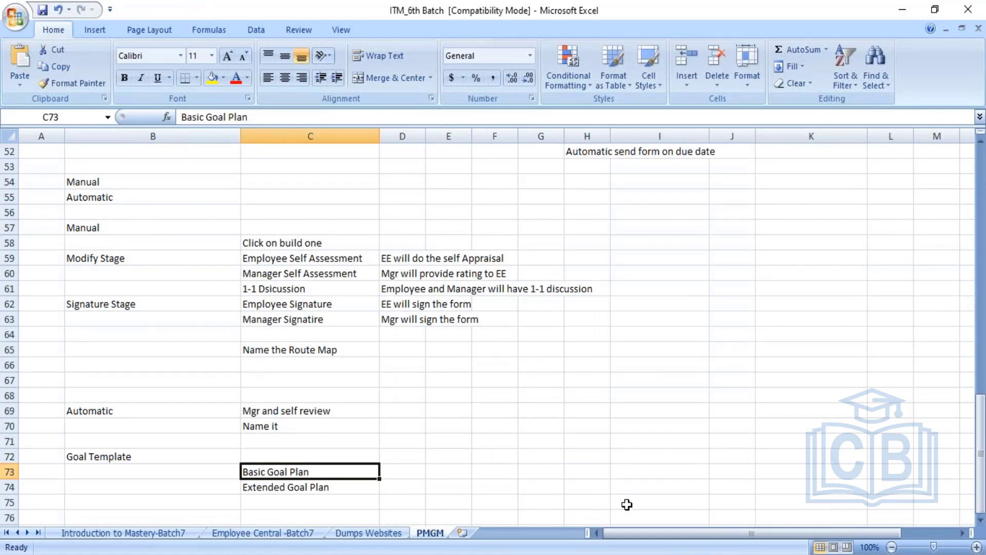
key(alt+Tab)
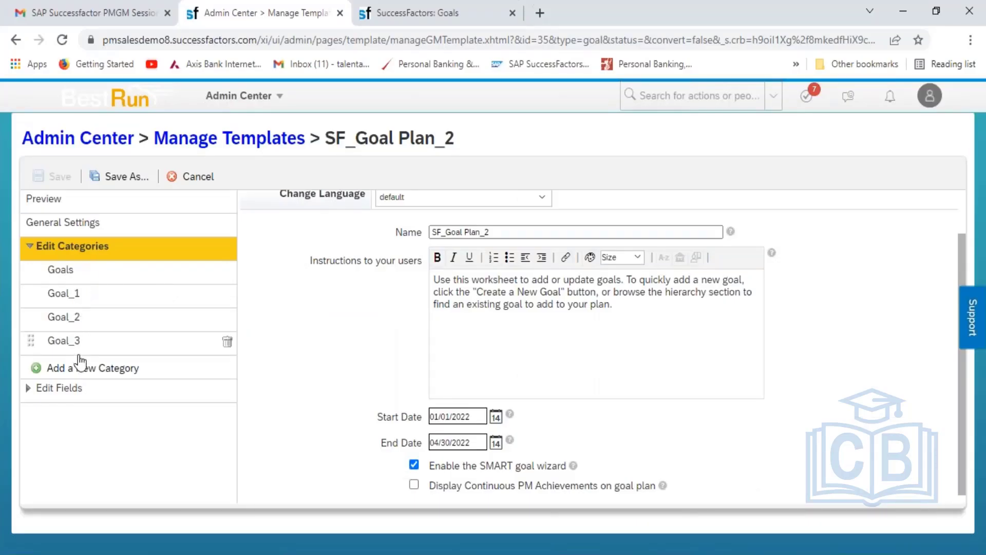
- View the label settings of the Goals, Goal_1, Goal_2 and Goal_3 categories one after another
click(63, 271)
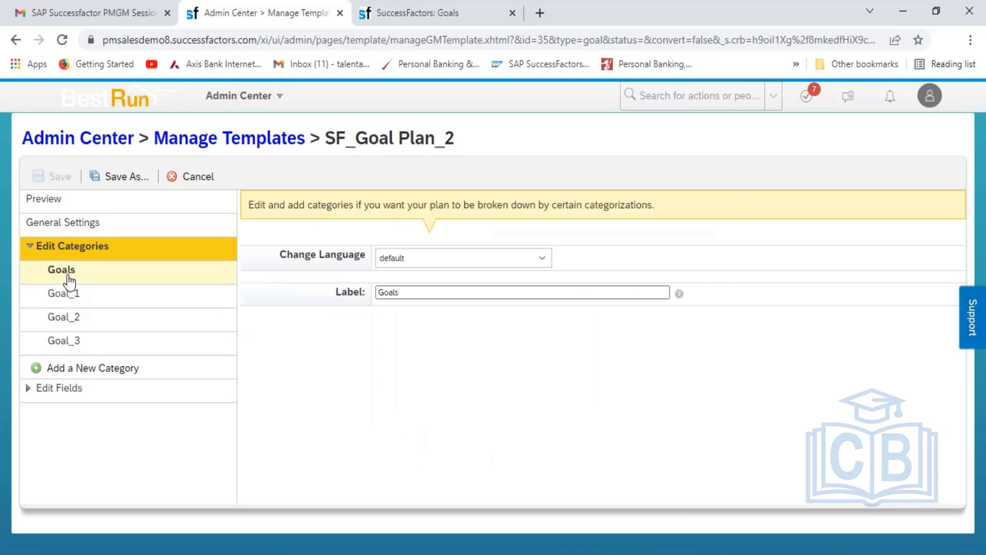
click(77, 293)
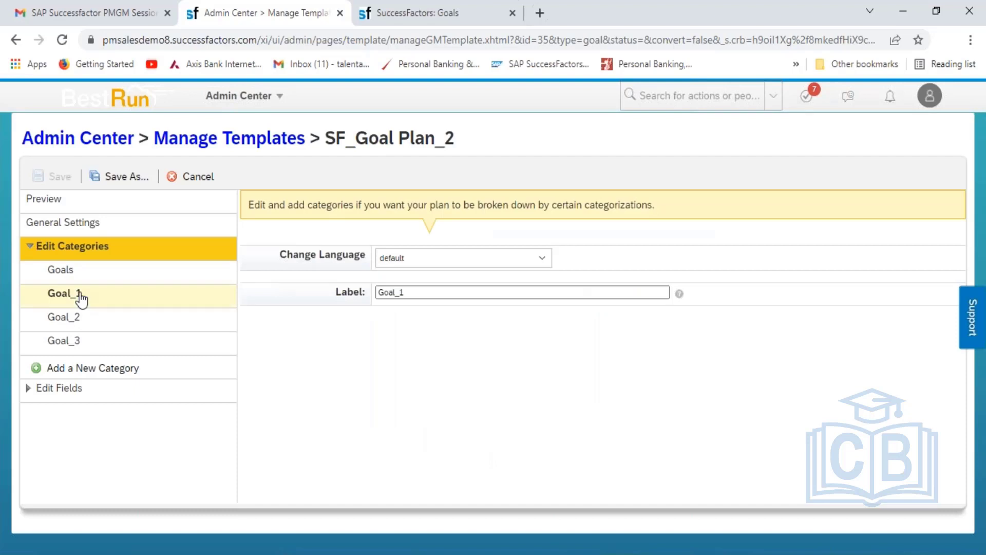
click(79, 322)
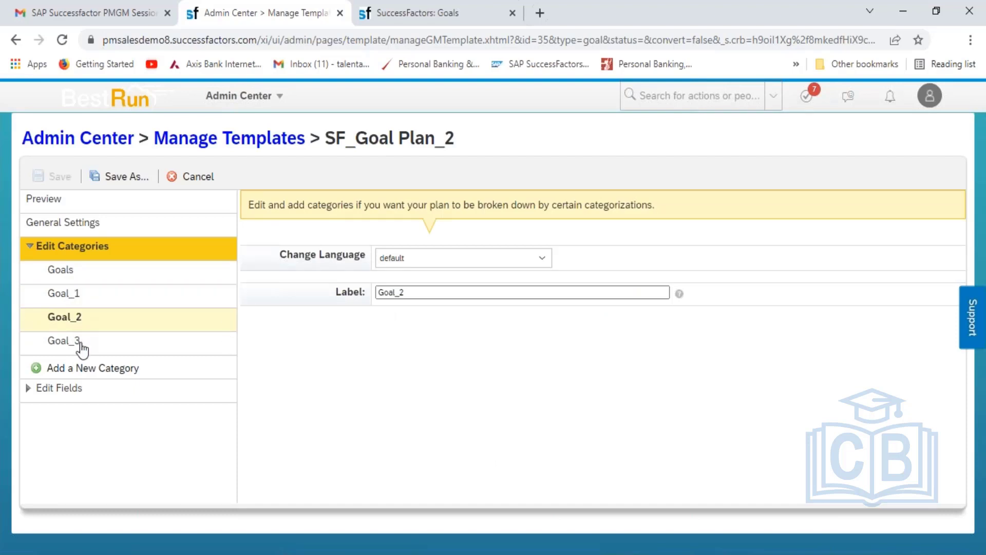
click(80, 343)
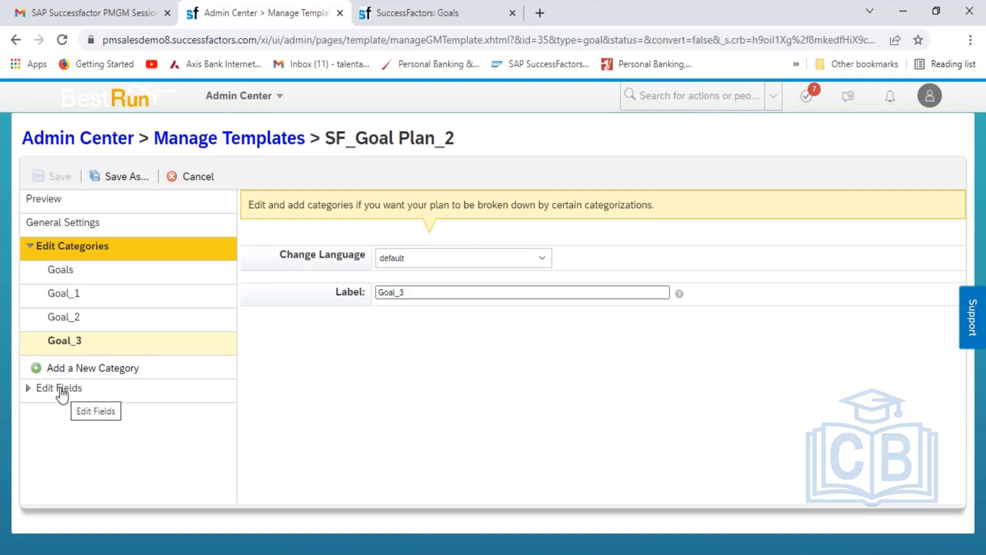
- Review the template's fields from Goal Name, Metric and the dates through % Complete, Status and Weight, and expand the categories again
click(93, 396)
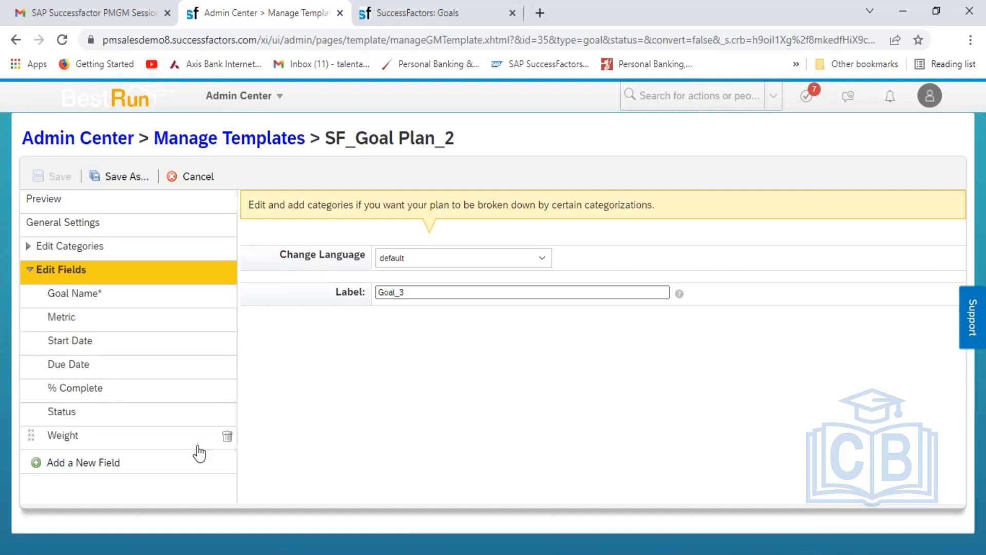
click(91, 302)
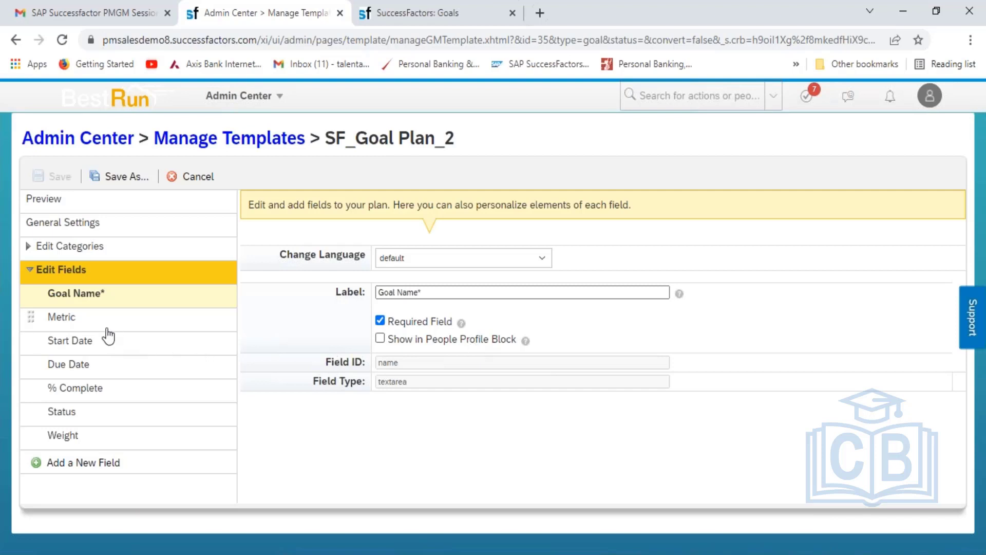
click(91, 324)
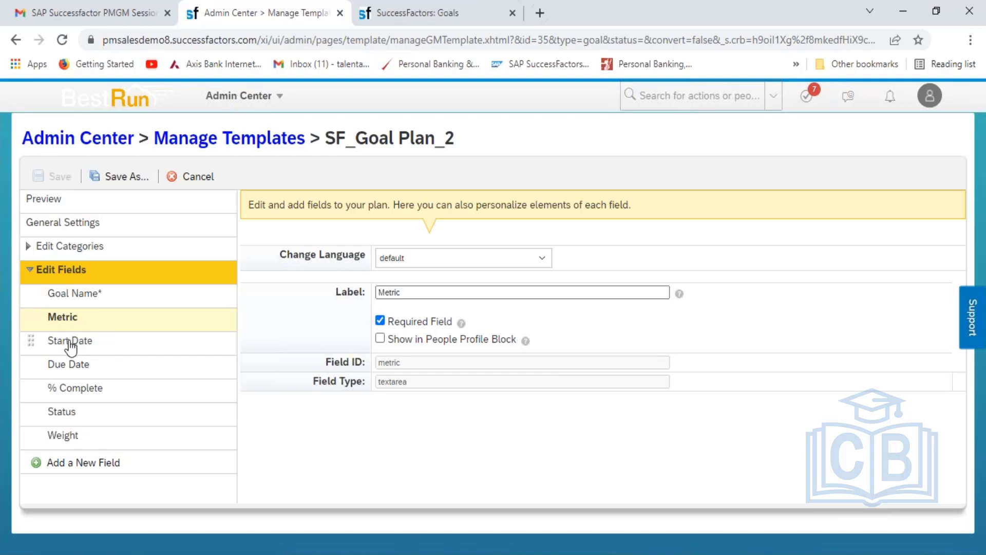
click(70, 342)
click(71, 376)
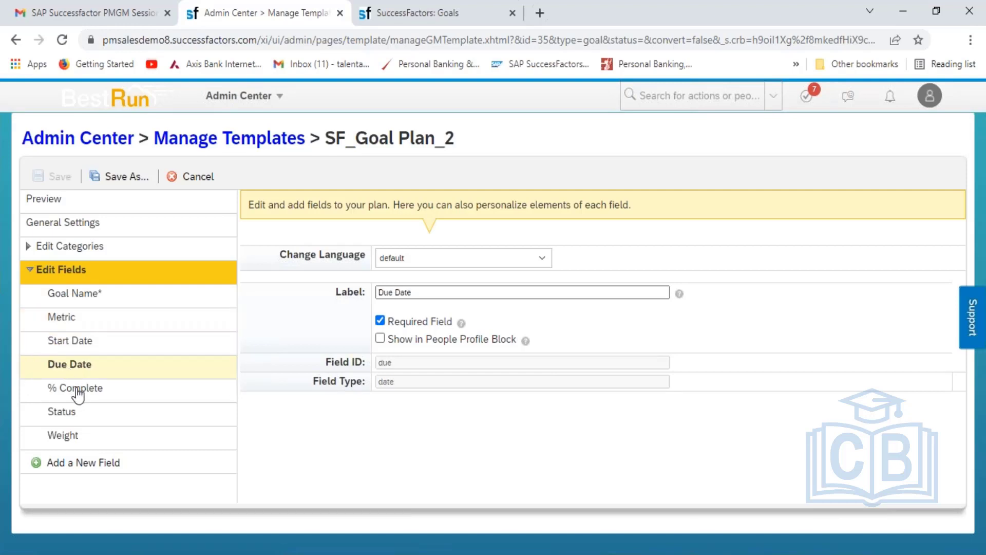
click(77, 397)
click(74, 412)
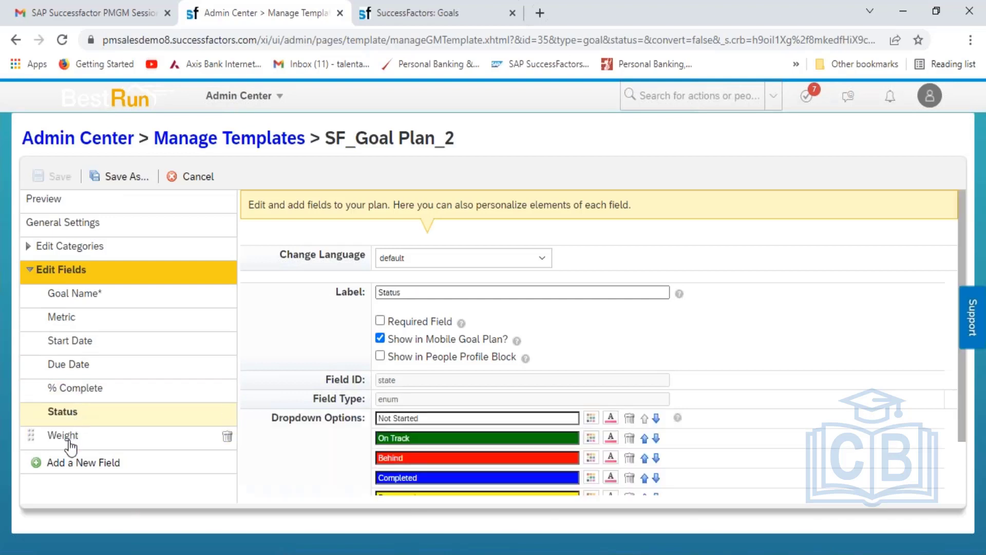
click(70, 442)
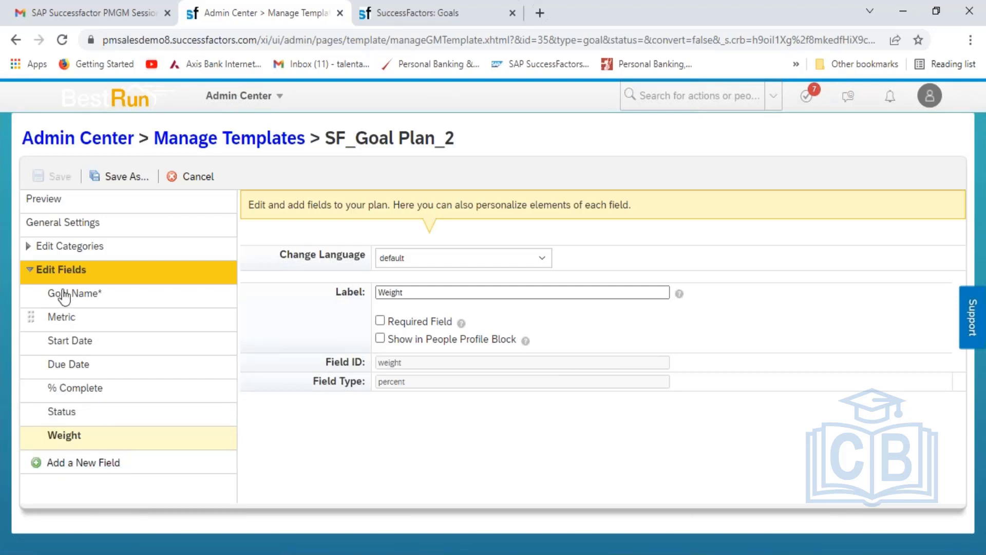
click(72, 251)
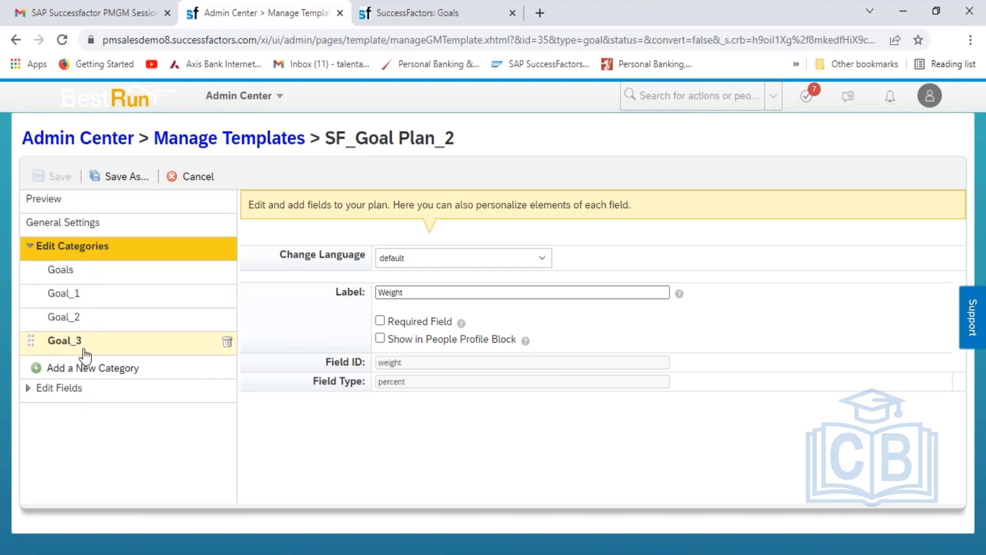
- Go back to the Goal Plan templates list, open 2021 Goal Plan AU and expand its categories
click(231, 145)
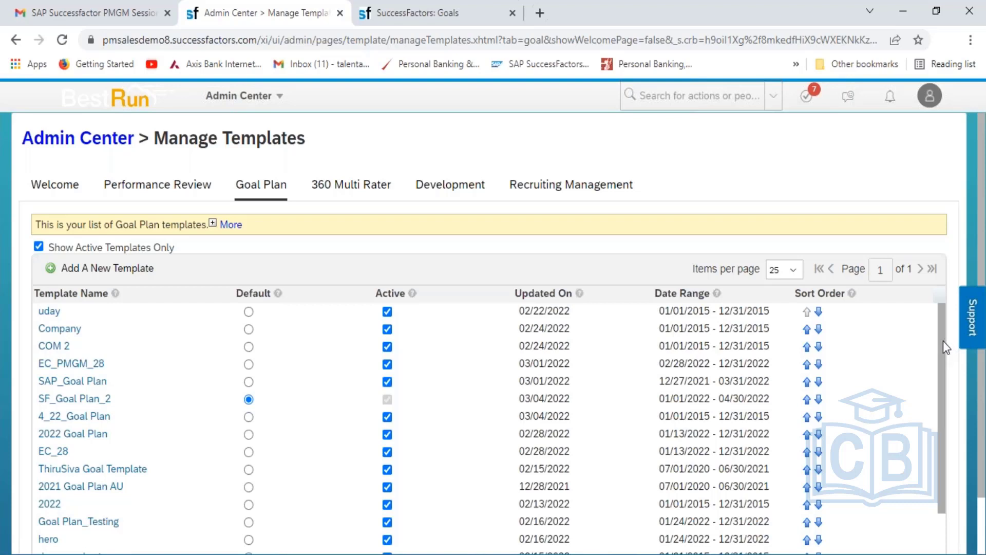
drag(942, 346, 951, 427)
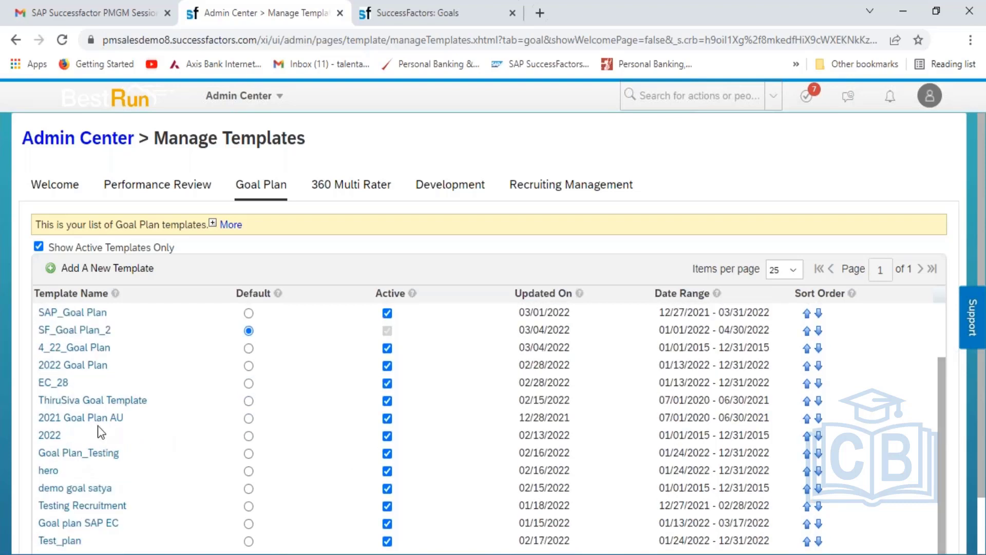
click(81, 421)
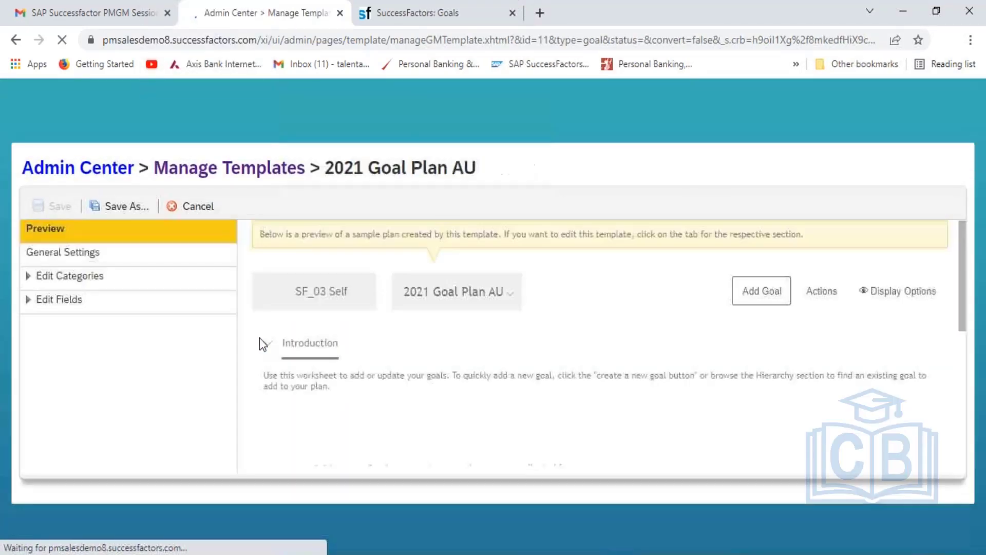
click(79, 250)
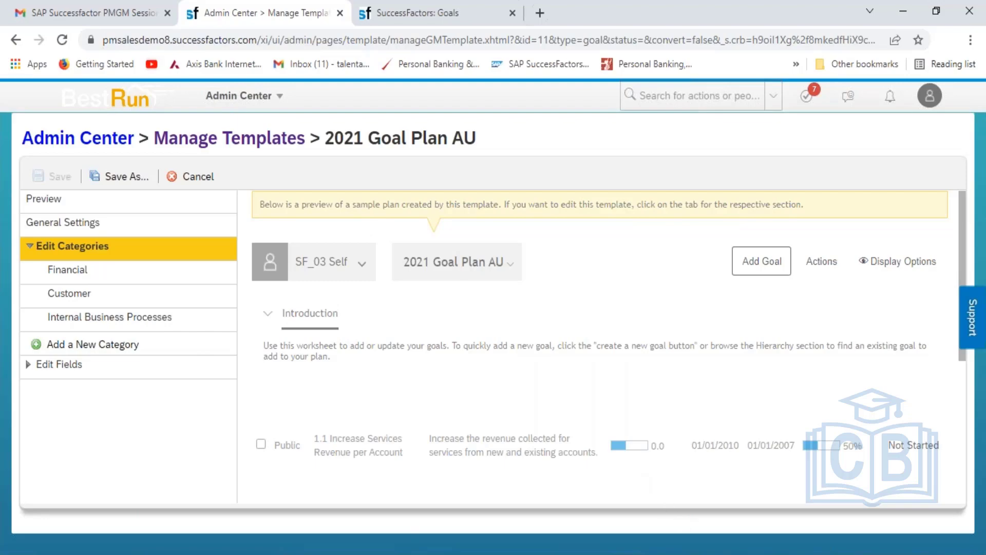
- Switch to the Excel notes and look at the Extended Goal Plan and Basic Goal Plan entries under Goal Template
click(447, 554)
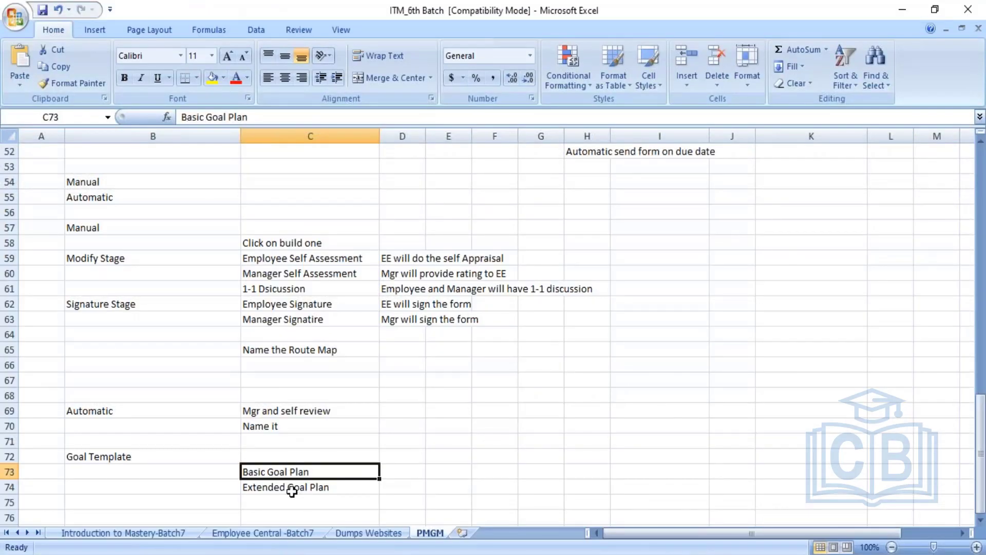
click(292, 489)
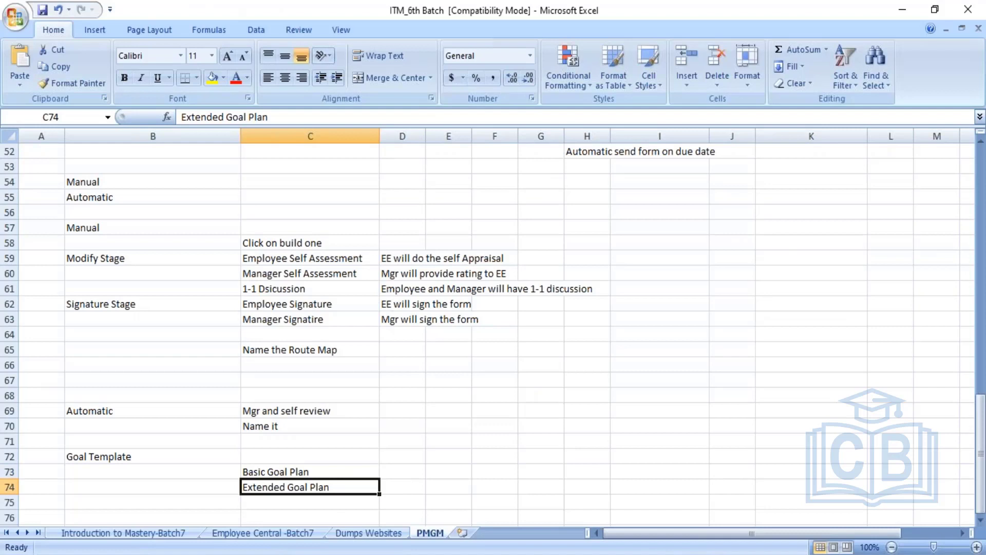
click(314, 468)
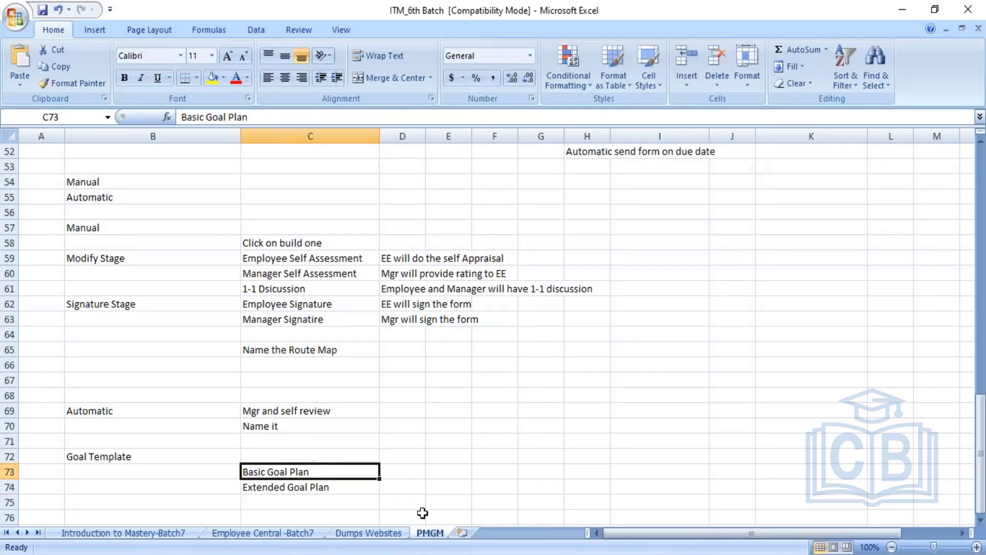
- Compare the 2021 Goal Plan AU template in the browser with the Basic Goal Plan entry in the Excel notes, ending in the browser
key(alt+Tab)
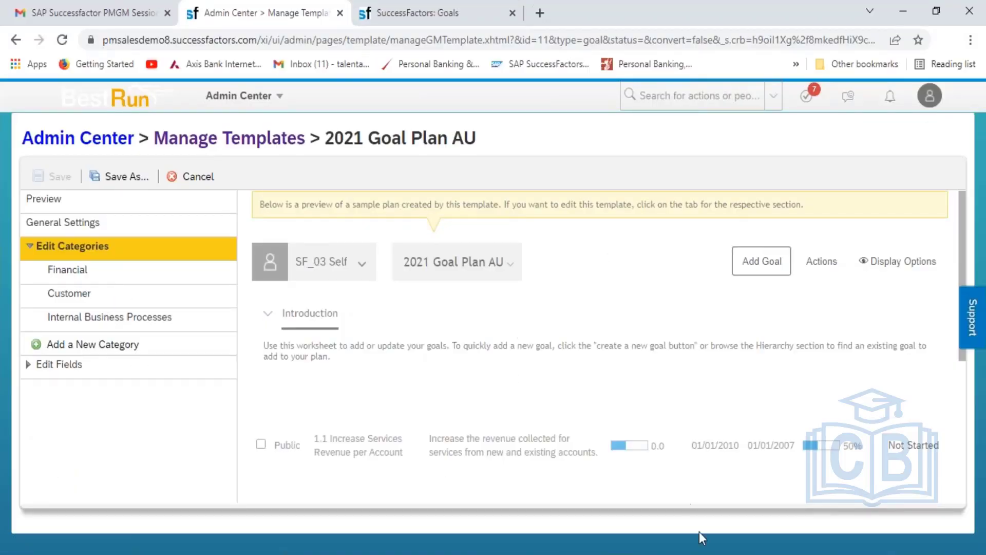
key(alt+Tab)
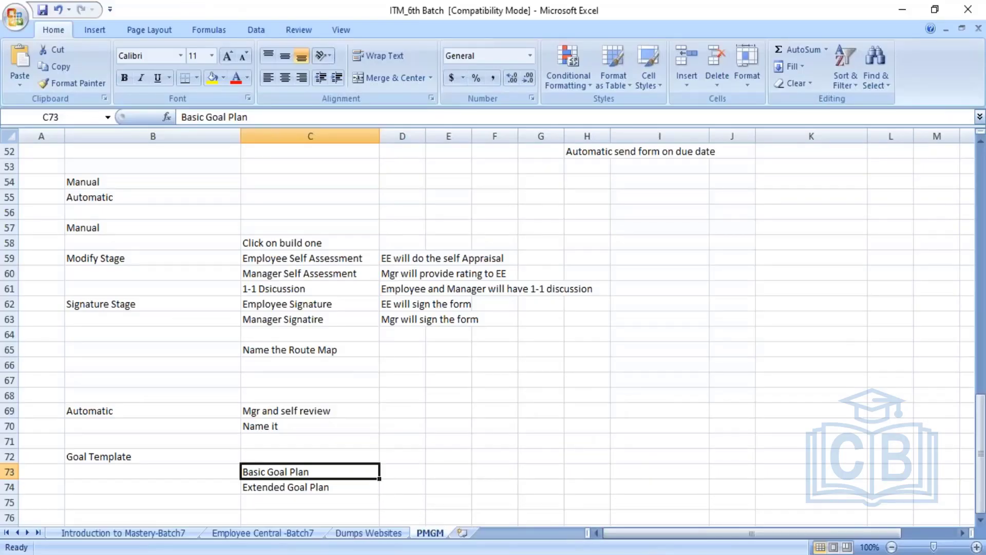
key(alt+Tab)
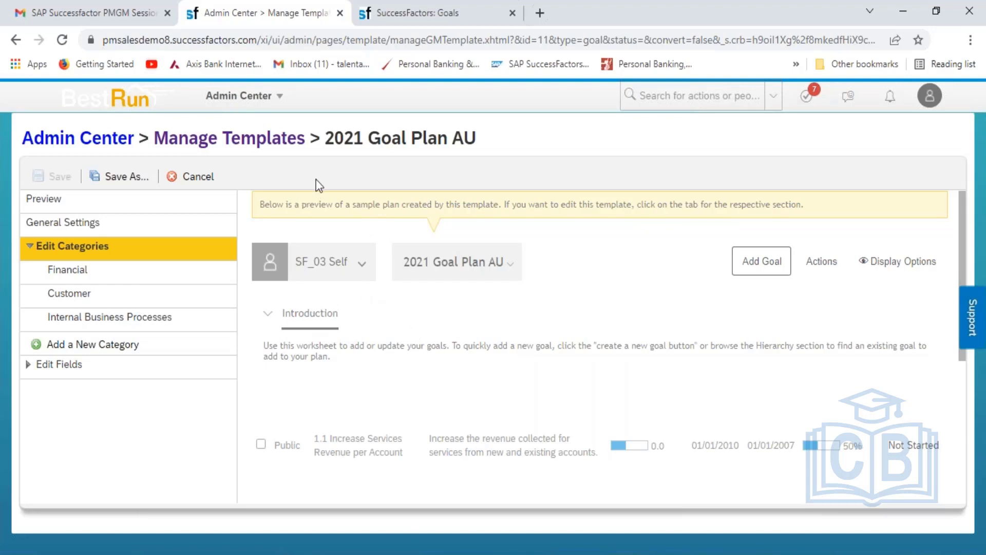
- Return to the Goal Plan templates list and start adding a new template based on Basic Goal Plan from the SuccessStore
click(240, 149)
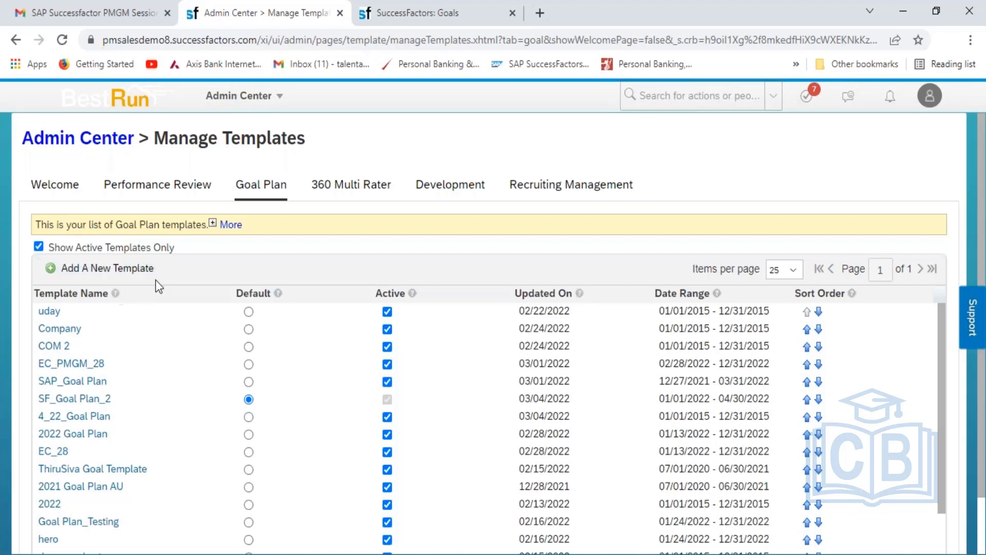
click(128, 275)
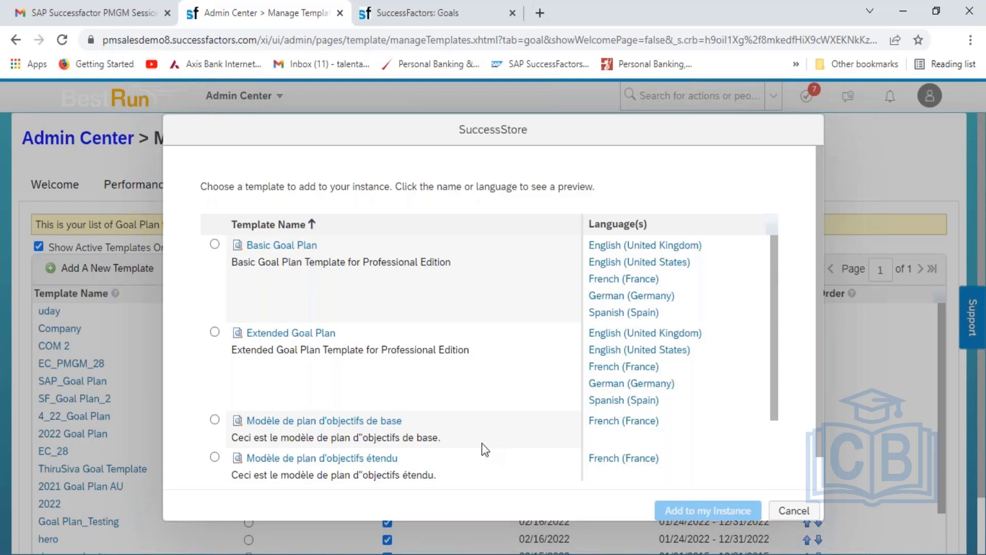
click(215, 244)
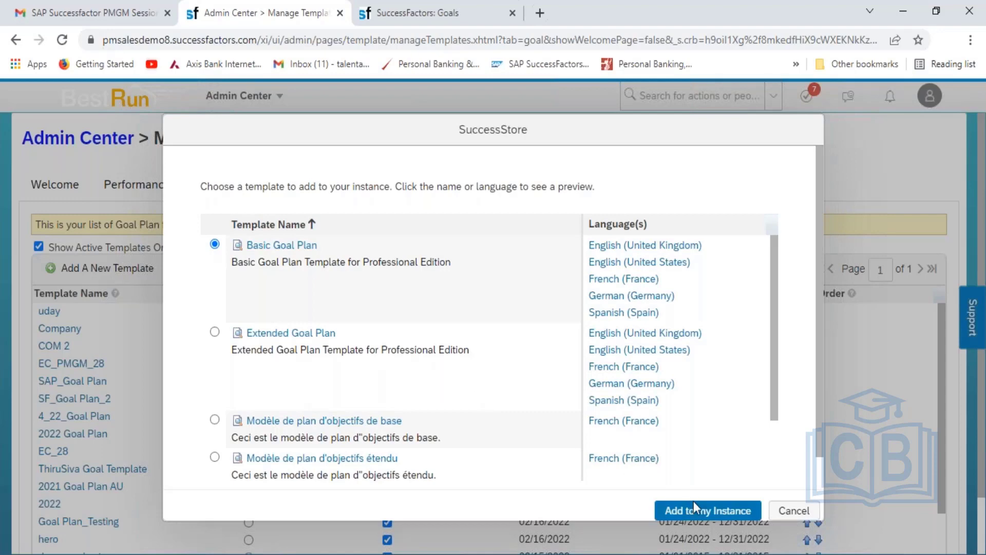
click(706, 510)
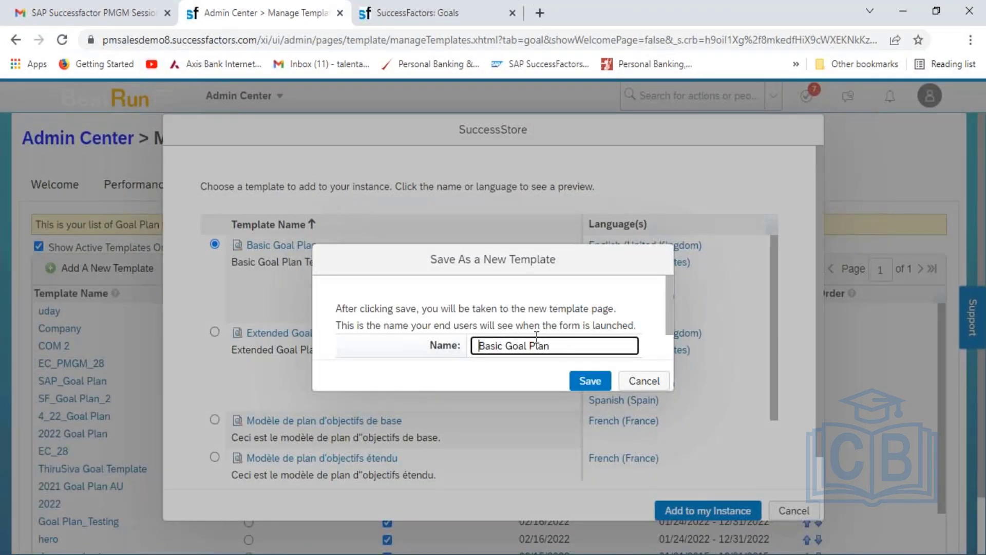
- Name the new template HCL_Basic Goal Plan_2021 and save it
text(HCL_)
click(588, 343)
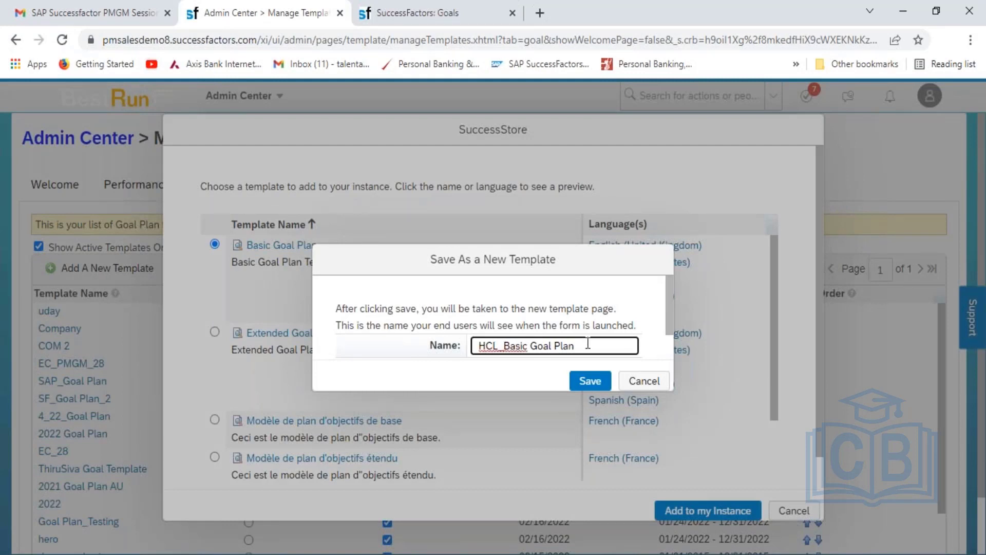
text(_2021)
key(shift+Left)
key(shift+Left)
key(shift+Left)
key(shift+Left)
key(shift+Left)
key(shift+Left)
key(shift+Left)
key(shift+Left)
key(shift+Left)
key(shift+Left)
key(shift+Left)
key(shift+Left)
key(shift+Left)
key(shift+Left)
key(shift+Left)
key(shift+Left)
key(shift+Left)
key(shift+Left)
key(shift+Left)
key(shift+Left)
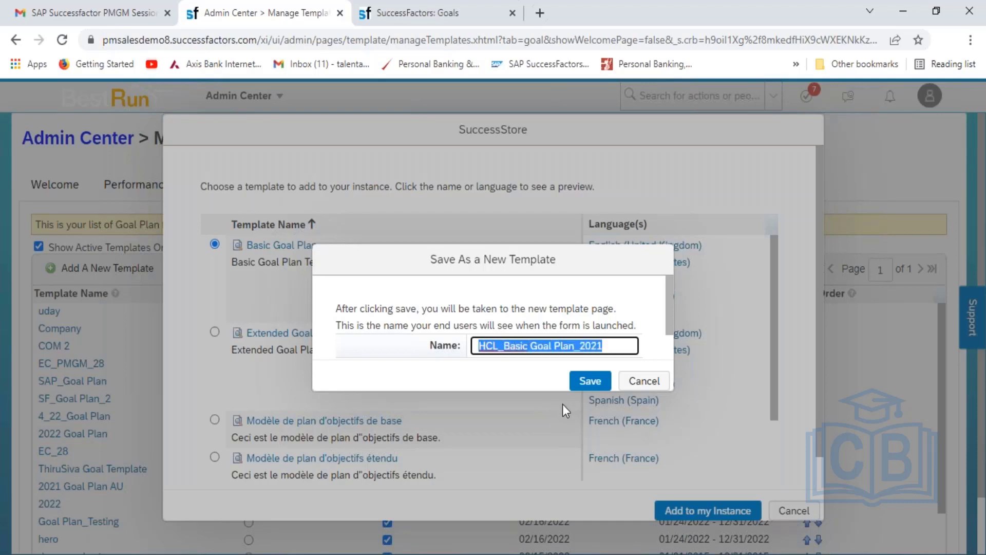
click(590, 383)
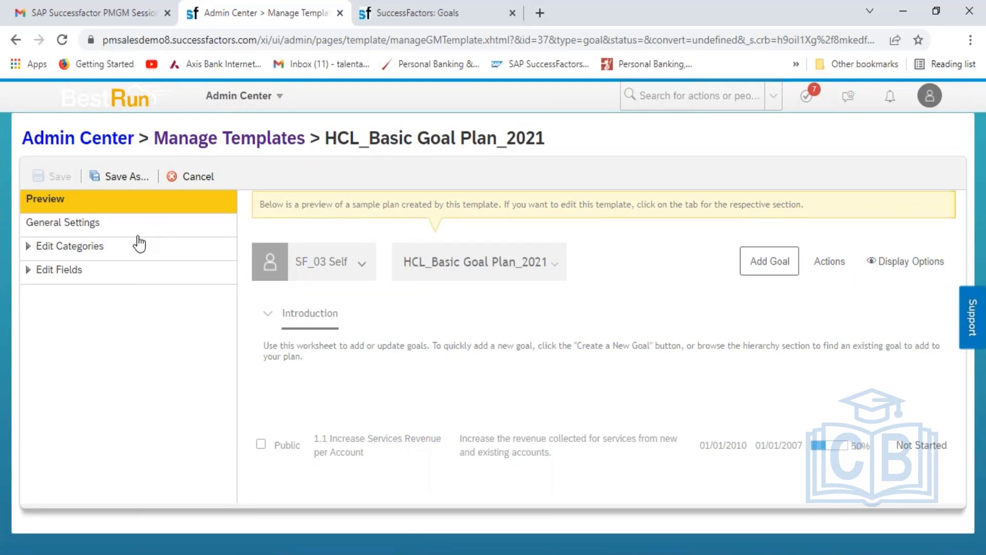
- Open the template's general settings, view the English UK version and switch the language back to default
click(92, 226)
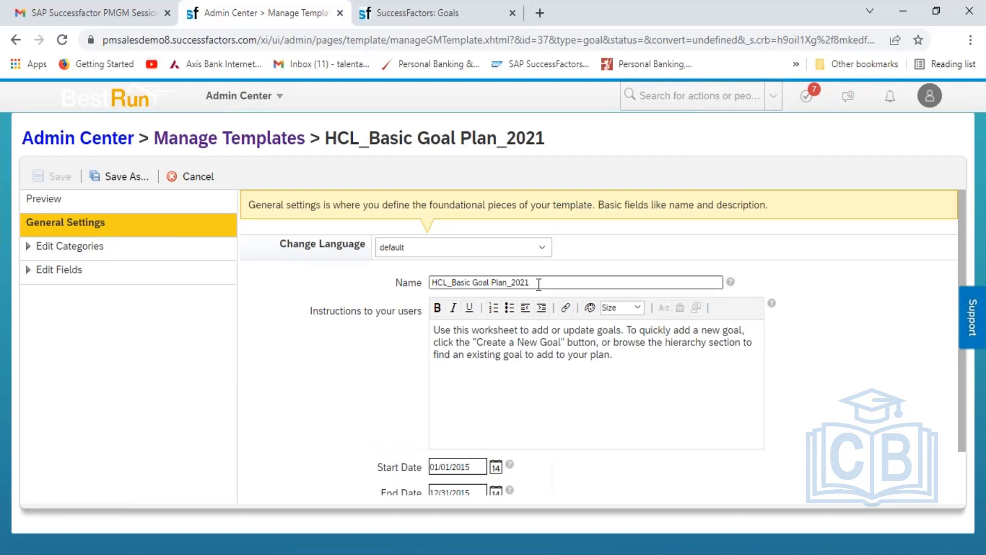
click(544, 249)
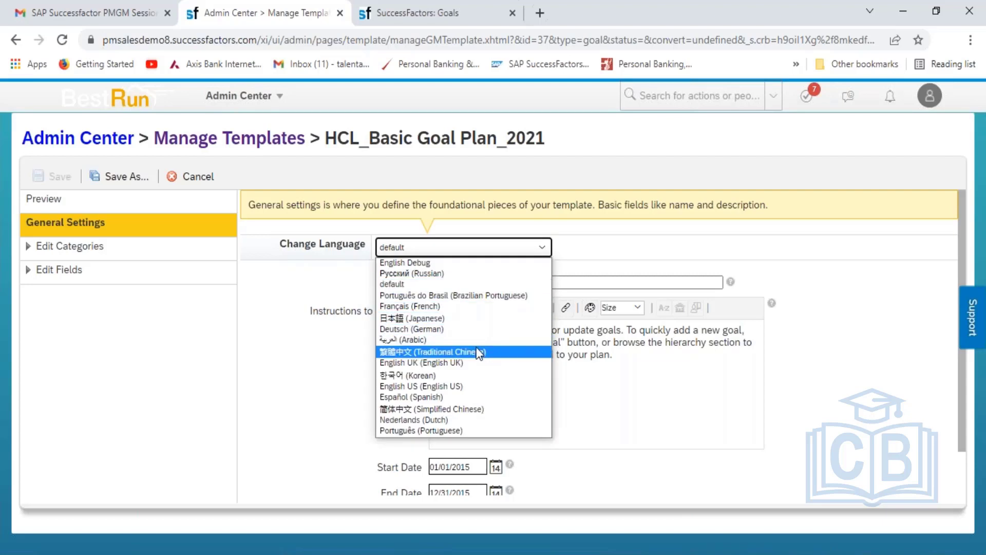
click(469, 362)
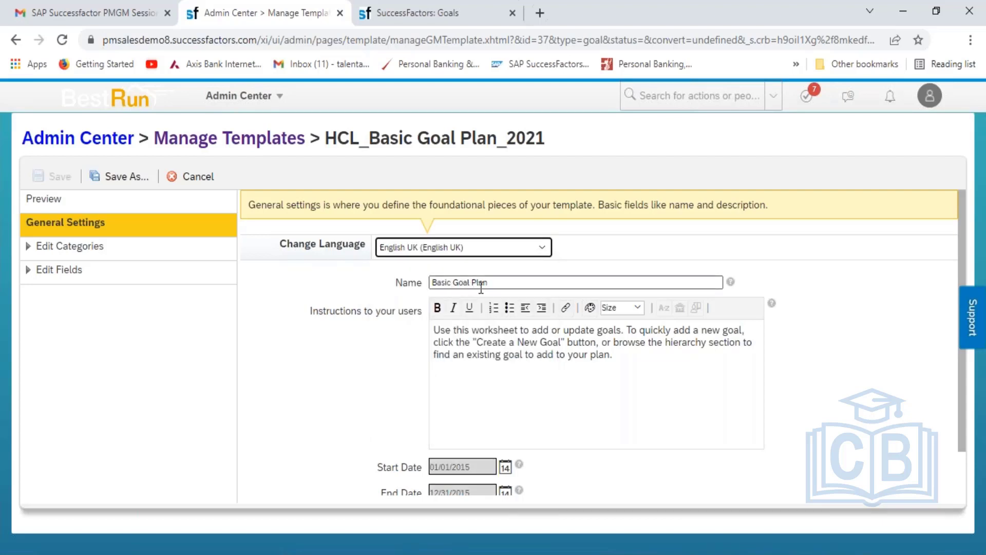
click(543, 249)
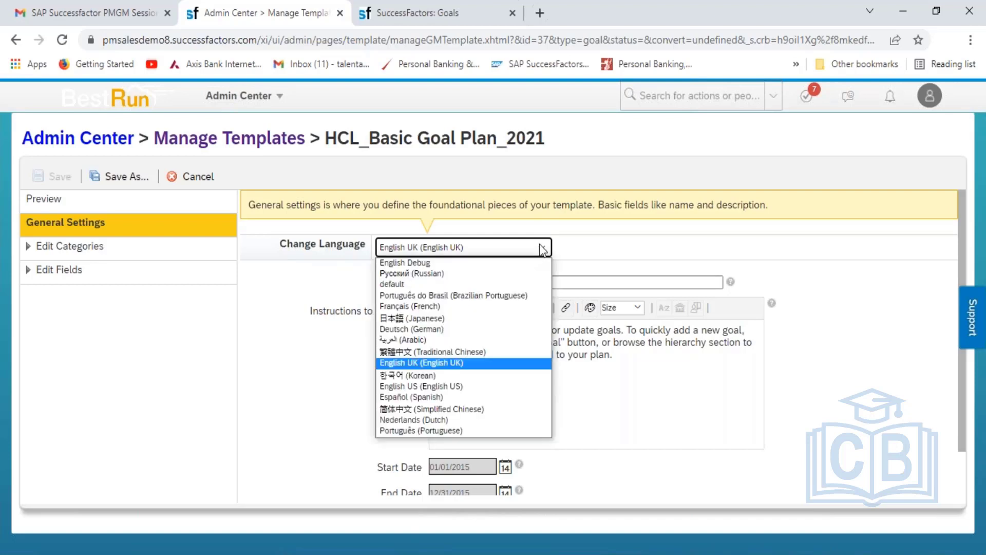
click(464, 284)
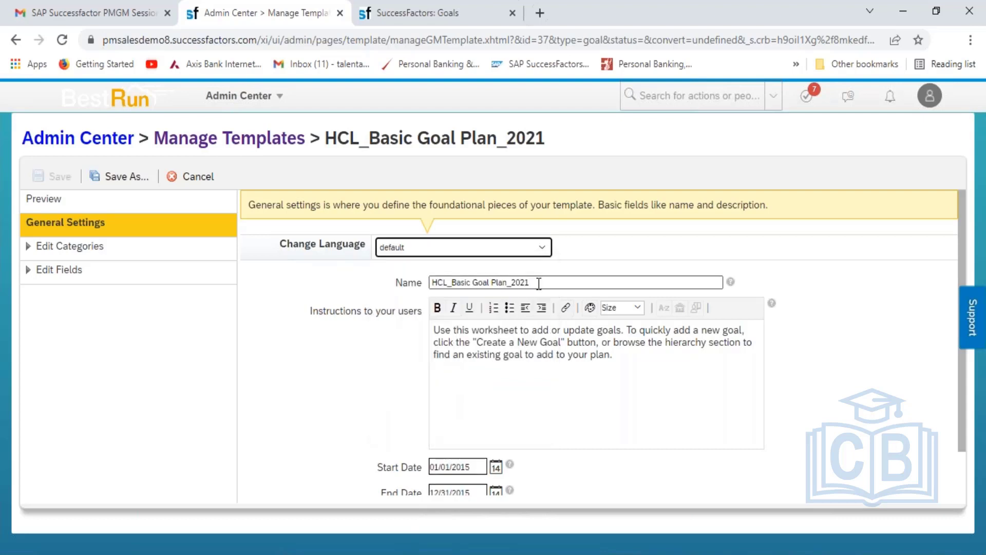
- Copy the default template name HCL_Basic Goal Plan_2021 into the English UK name and save the template
drag(539, 283, 429, 290)
key(ctrl+c)
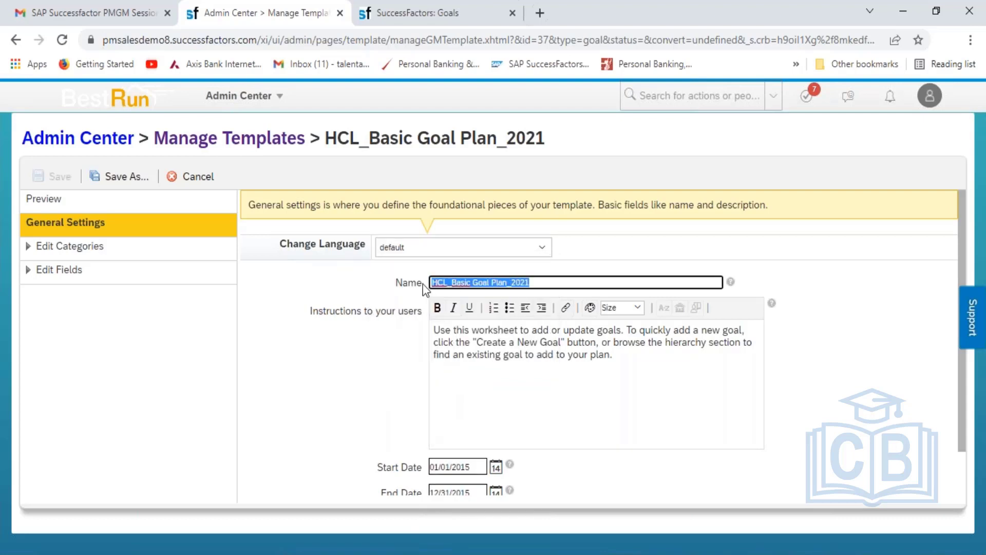
click(541, 249)
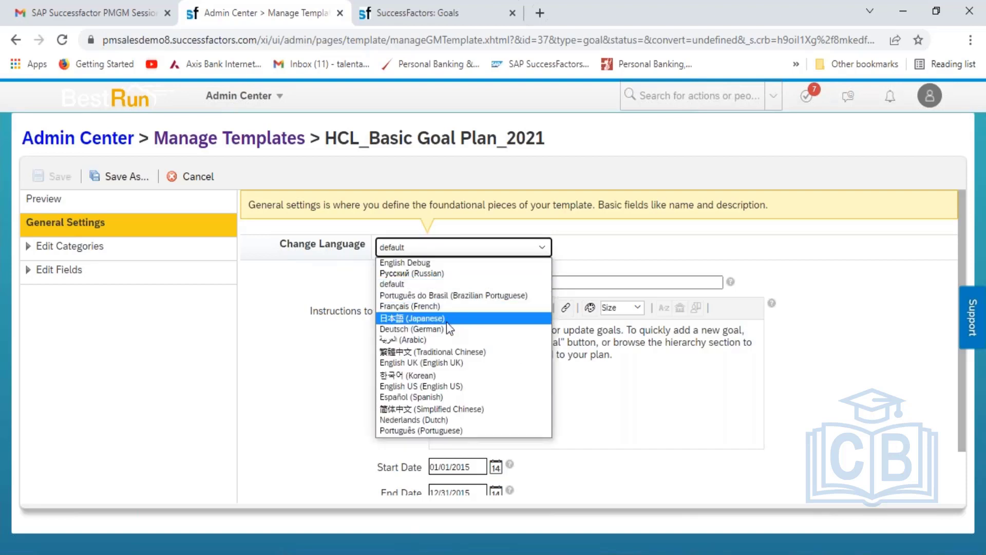
click(461, 363)
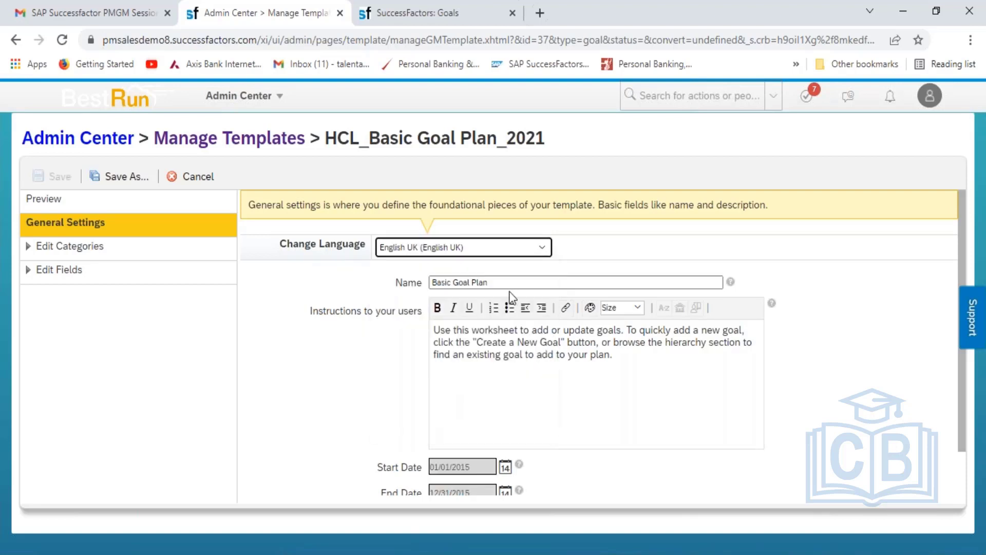
drag(509, 282, 432, 285)
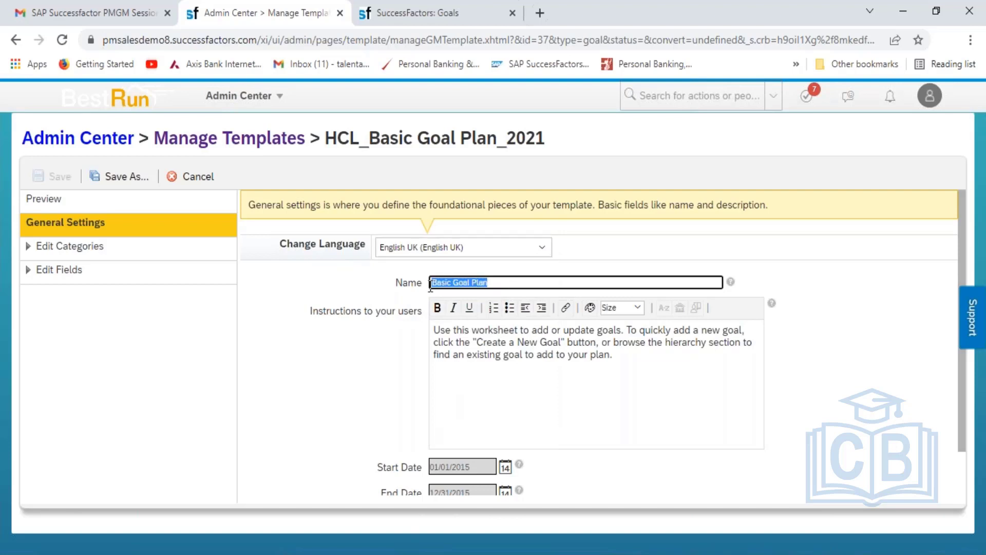
key(ctrl+v)
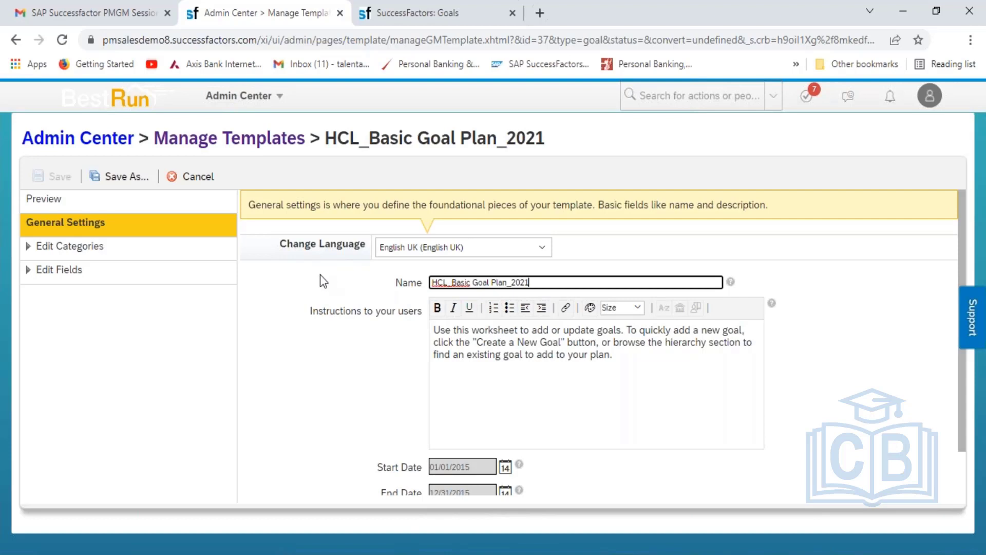
click(579, 269)
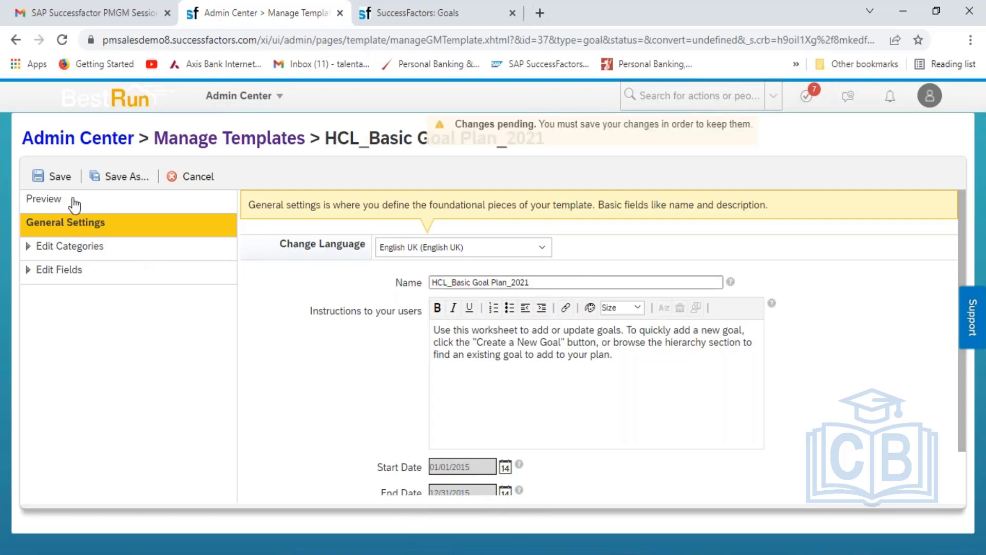
click(56, 177)
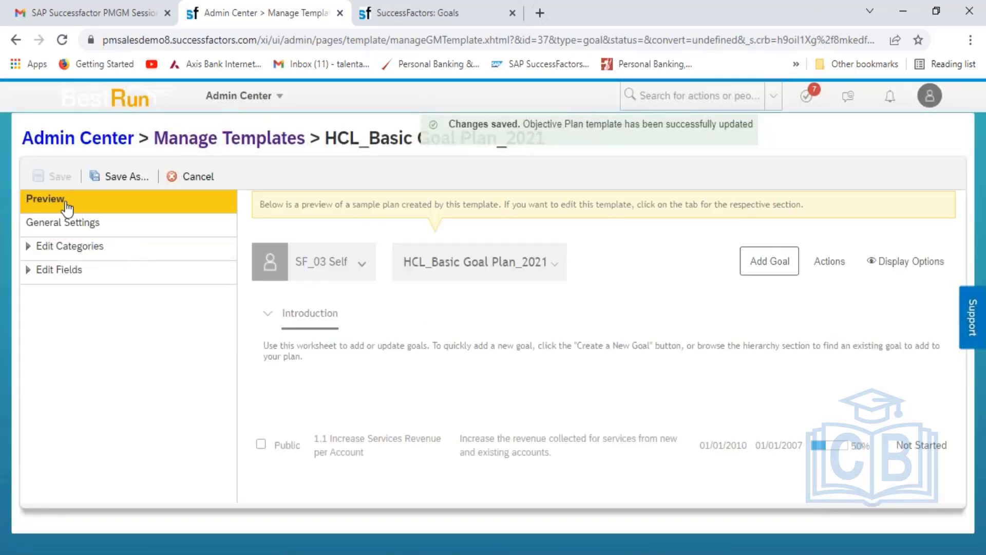
- Set the English US template name to HCL_Basic Goal Plan_2021 in the general settings and save
click(62, 224)
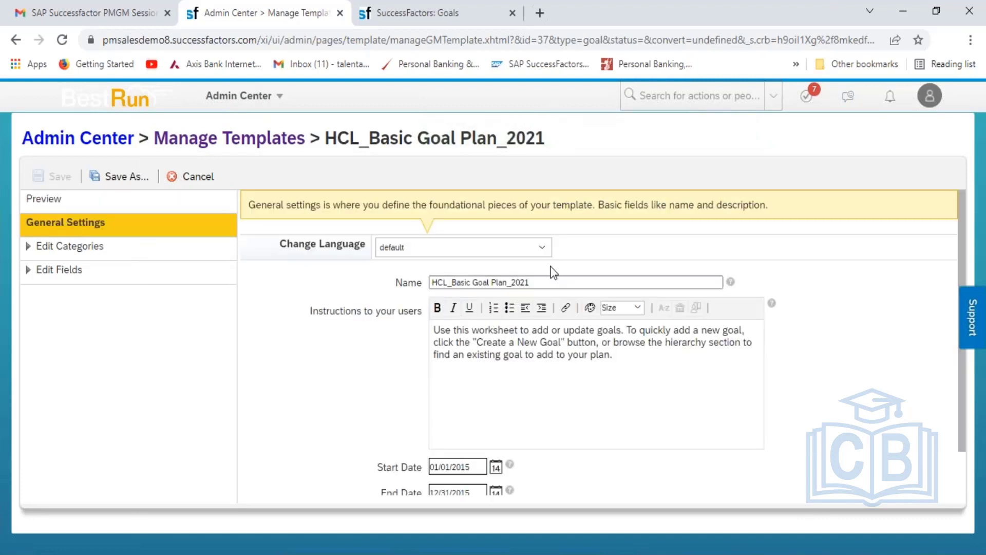
click(543, 252)
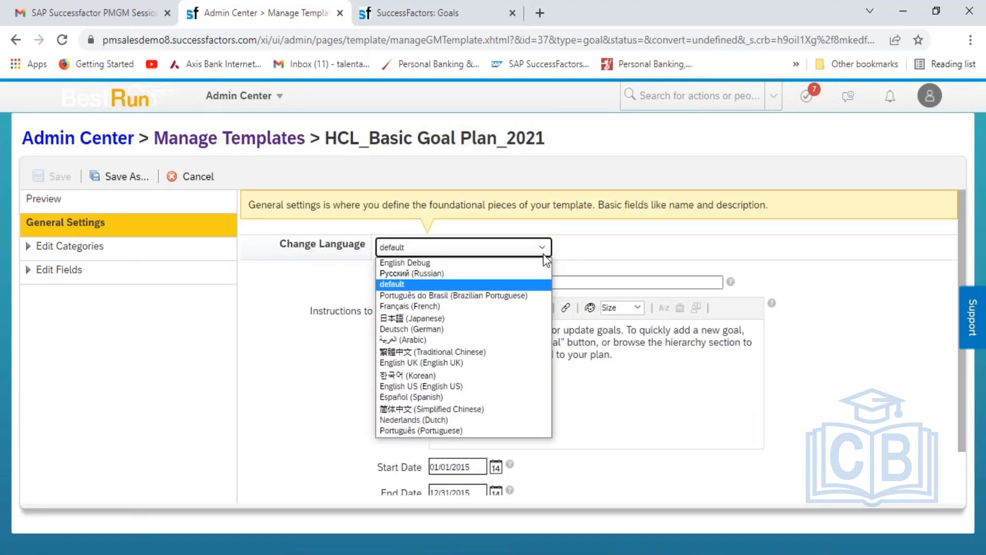
click(465, 386)
drag(506, 277, 411, 280)
key(ctrl+v)
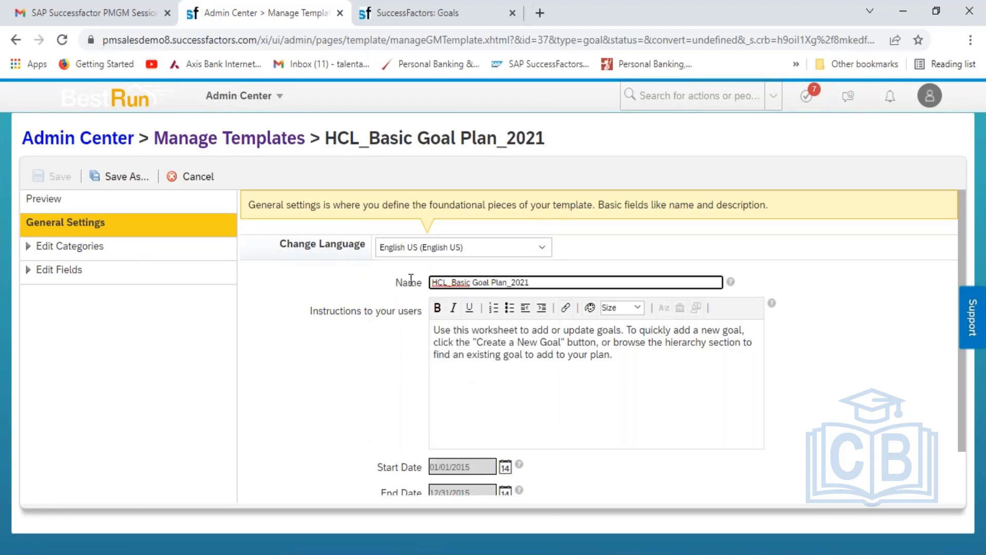
click(250, 287)
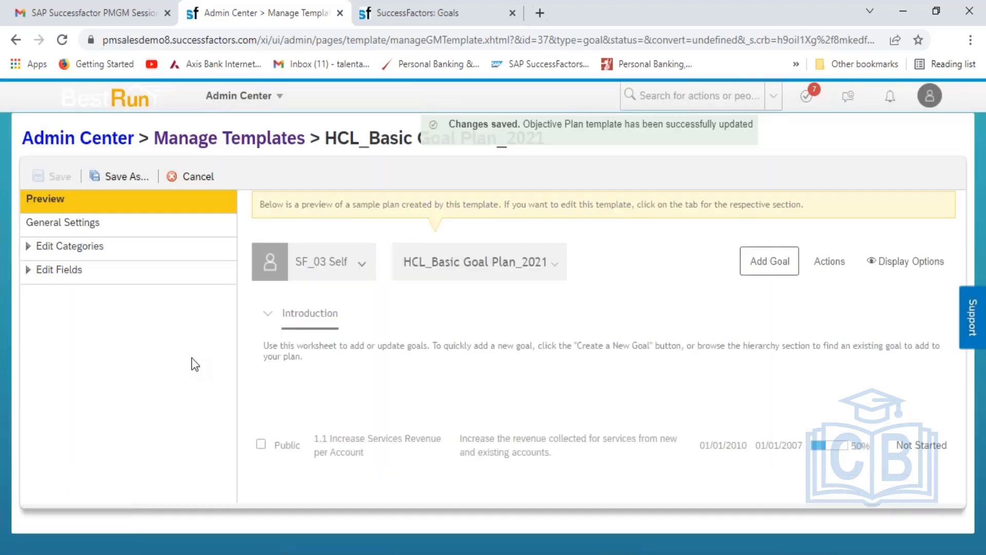
- Review the English UK general settings, including the name and date fields, and check the template preview
click(71, 238)
click(521, 248)
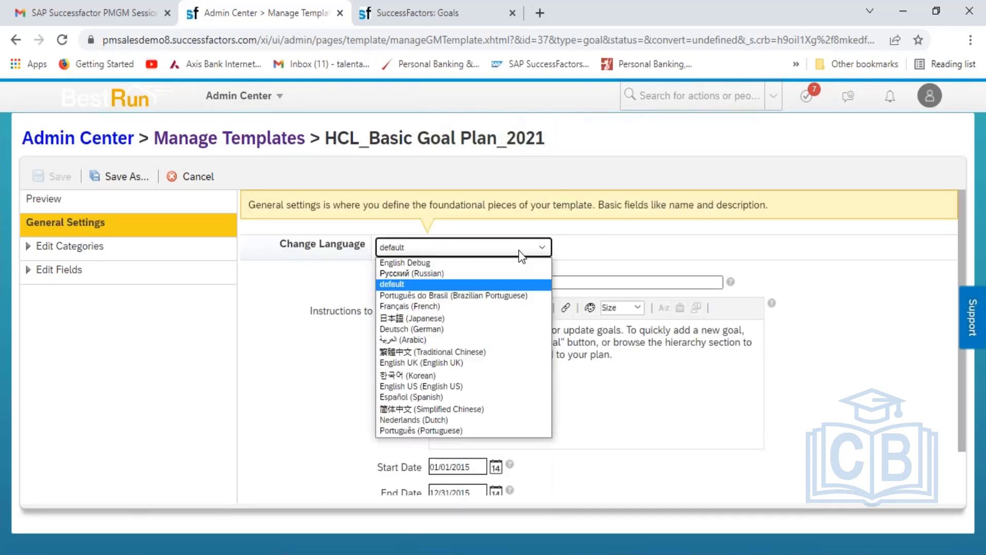
click(468, 365)
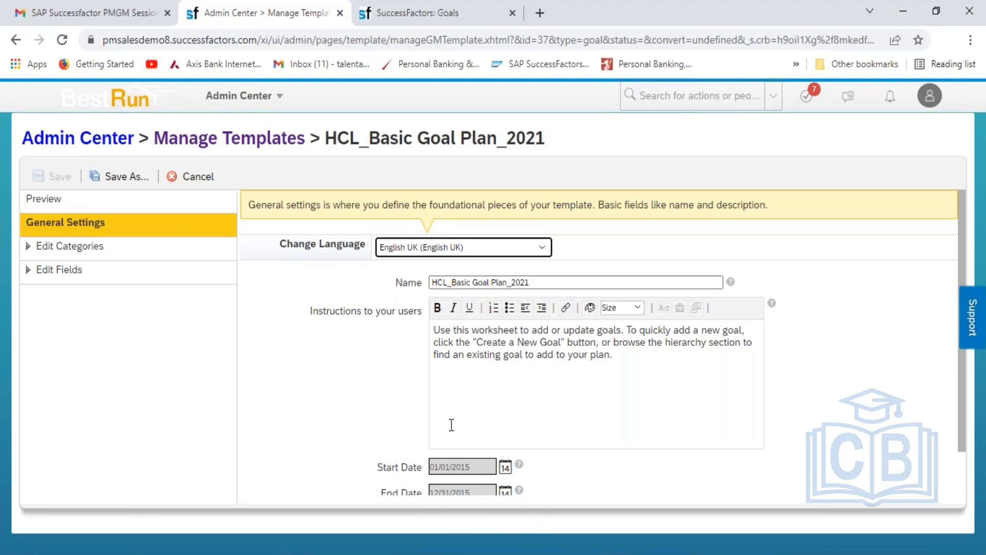
click(507, 468)
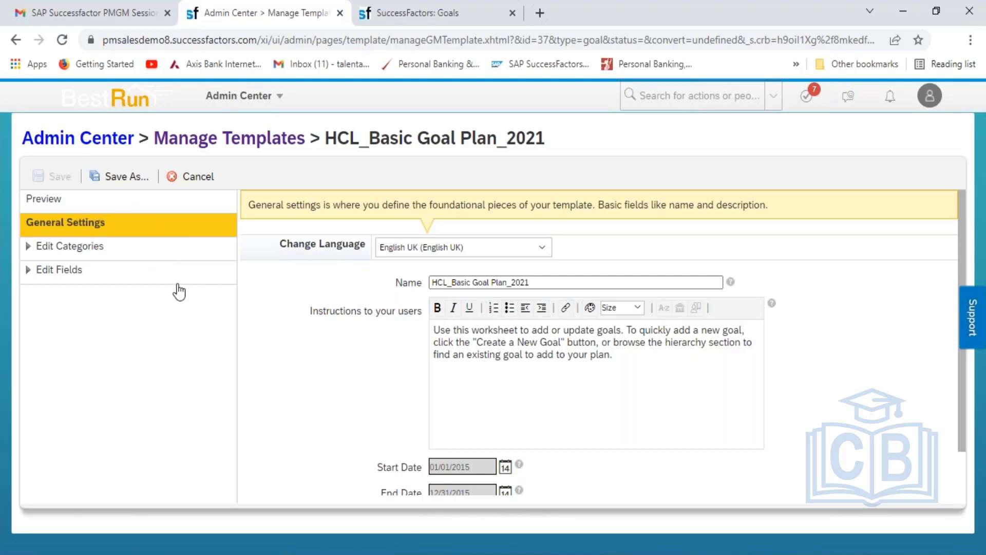
click(59, 206)
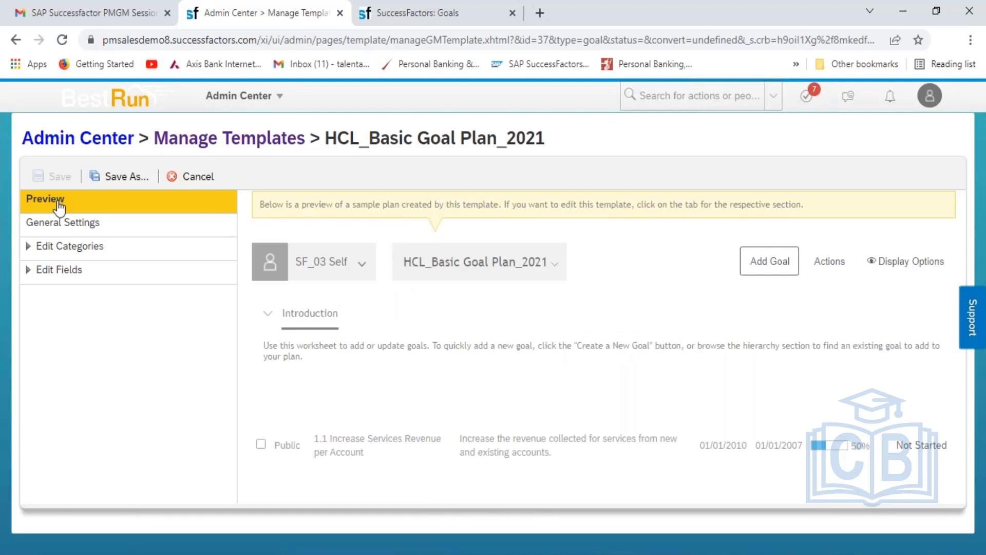
click(50, 223)
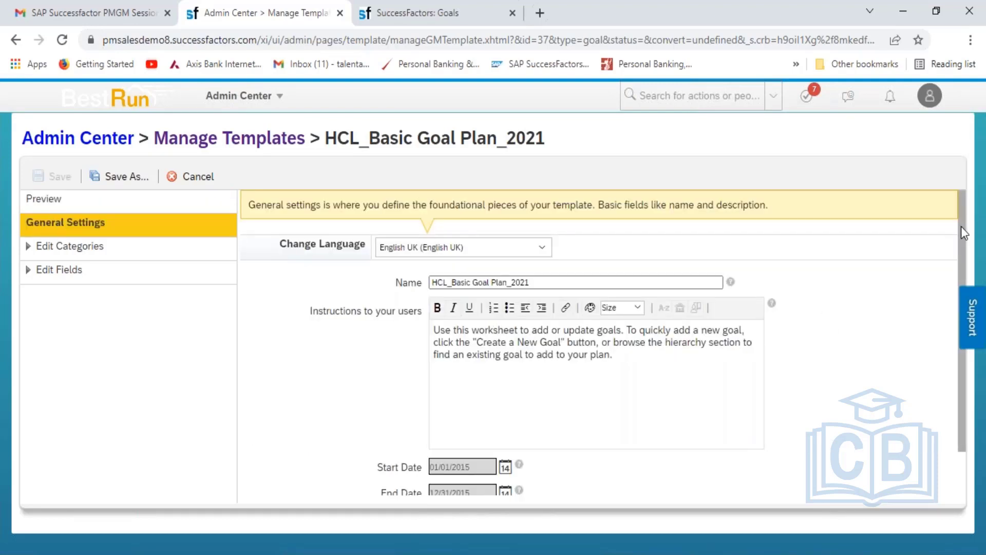
drag(961, 226, 959, 259)
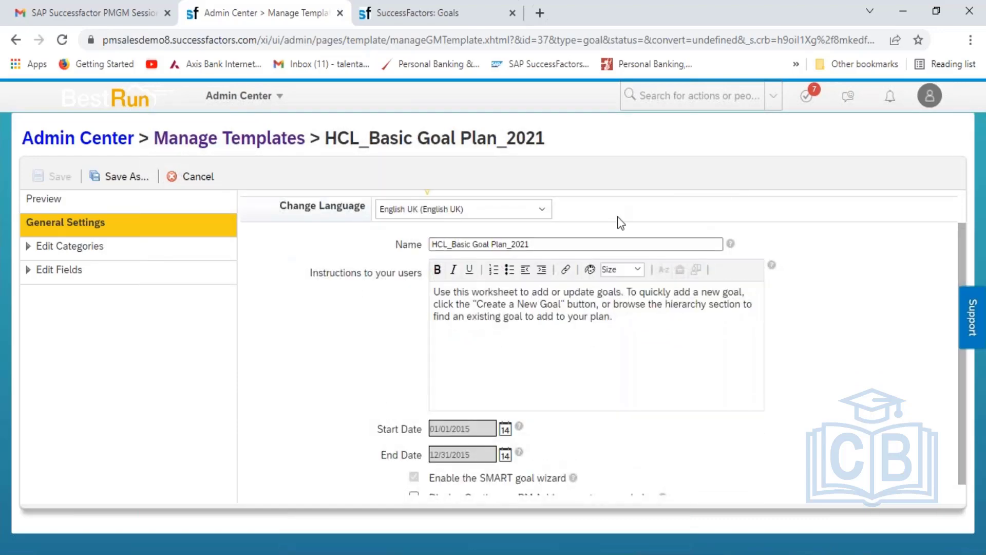
- Switch the general settings language from English UK back to default
click(505, 215)
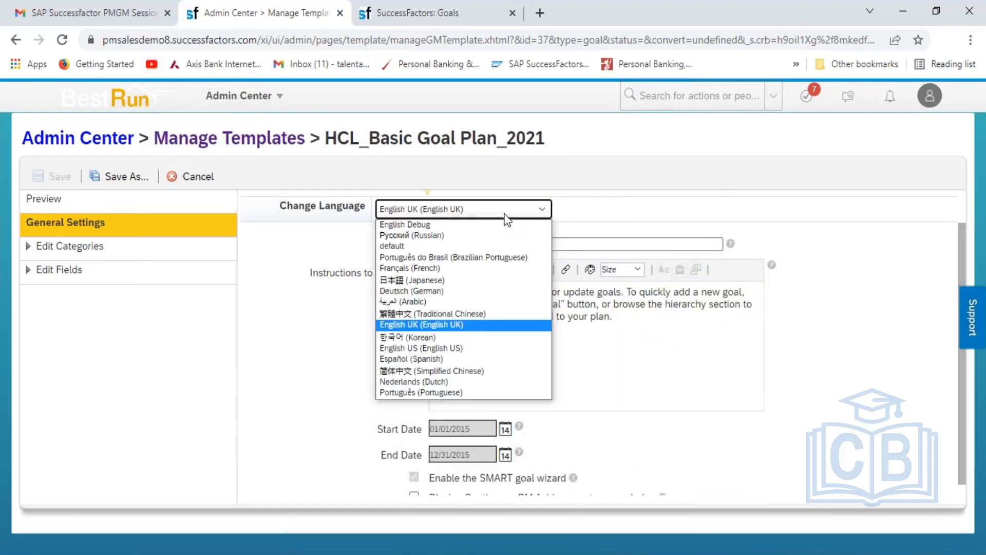
click(449, 245)
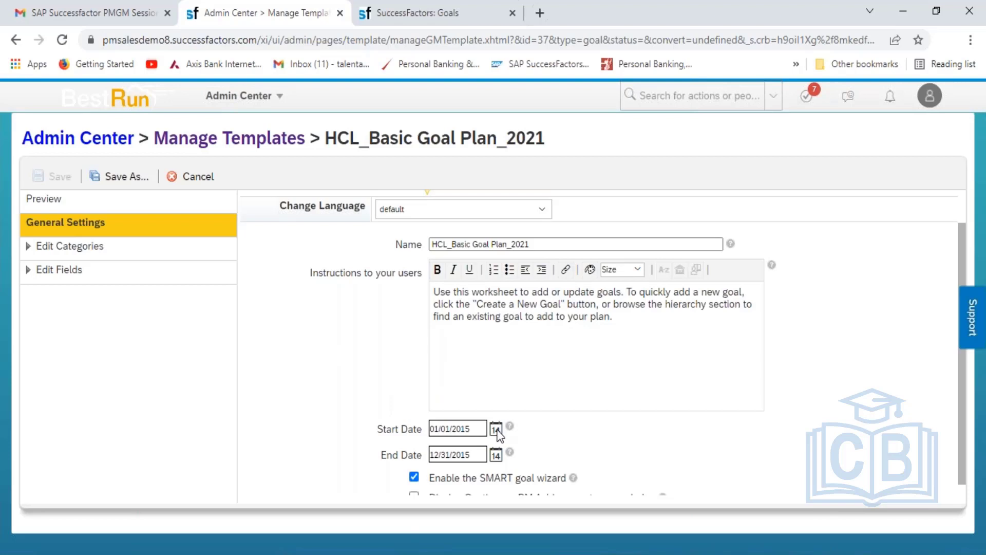
- Try to set the goal plan template's start date to 04/01/2021
click(496, 429)
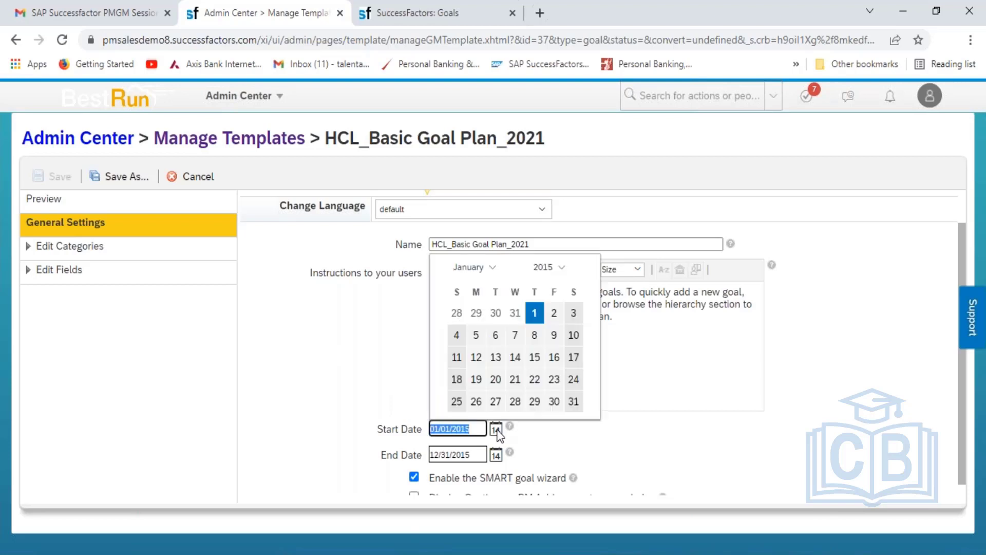
click(561, 272)
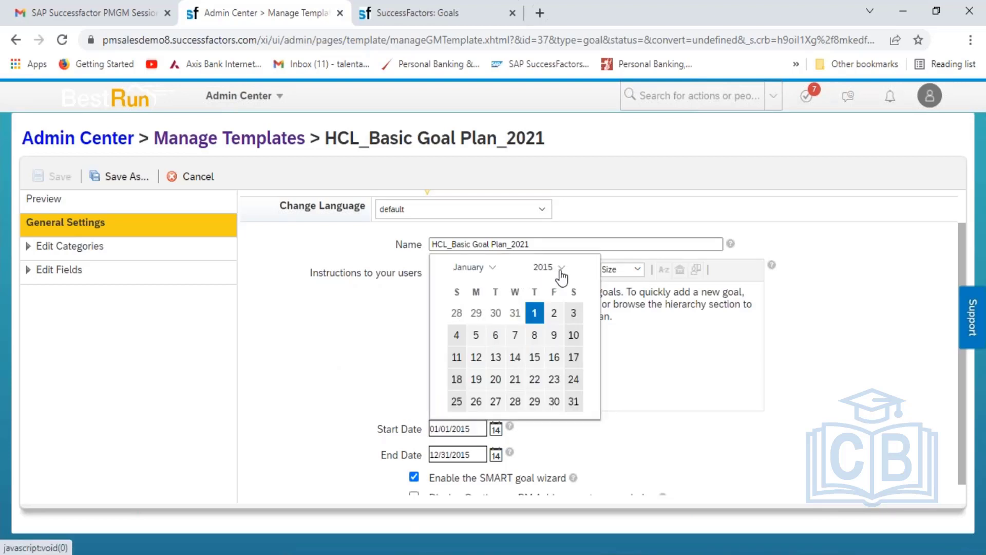
click(561, 274)
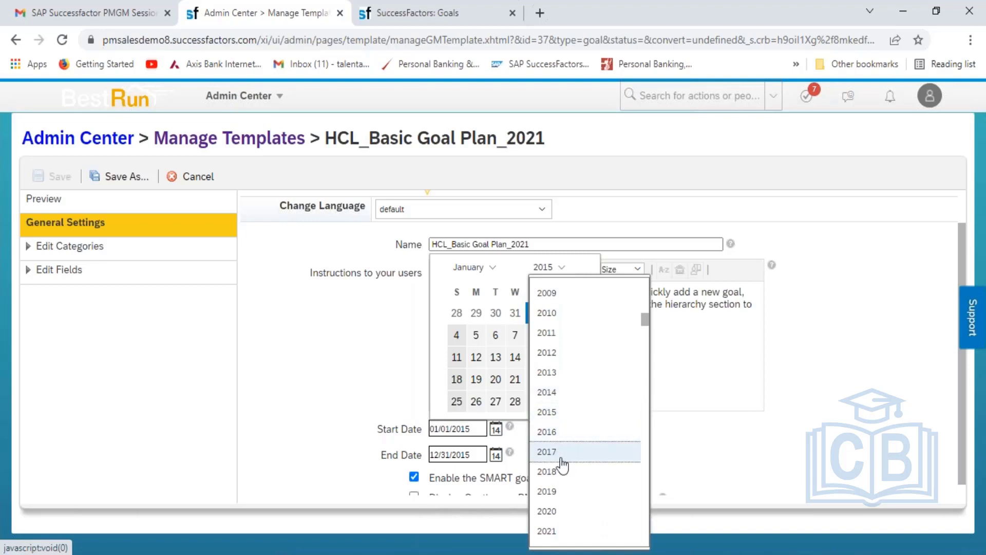
click(558, 535)
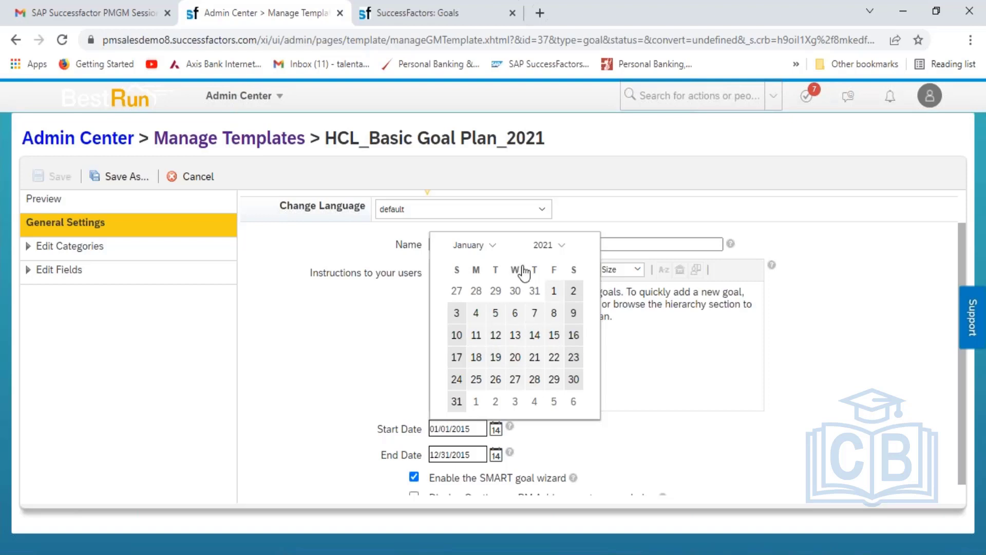
click(495, 247)
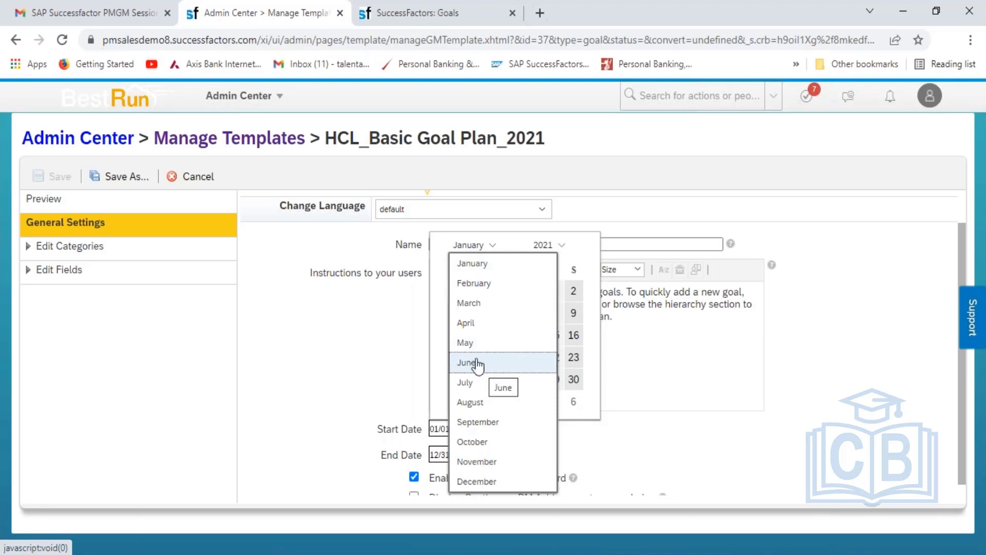
click(473, 329)
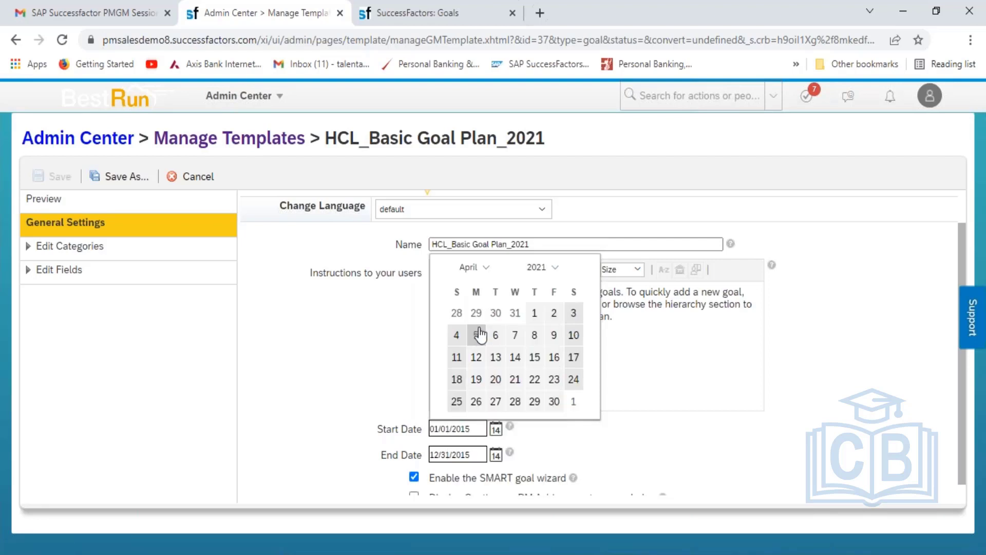
click(535, 318)
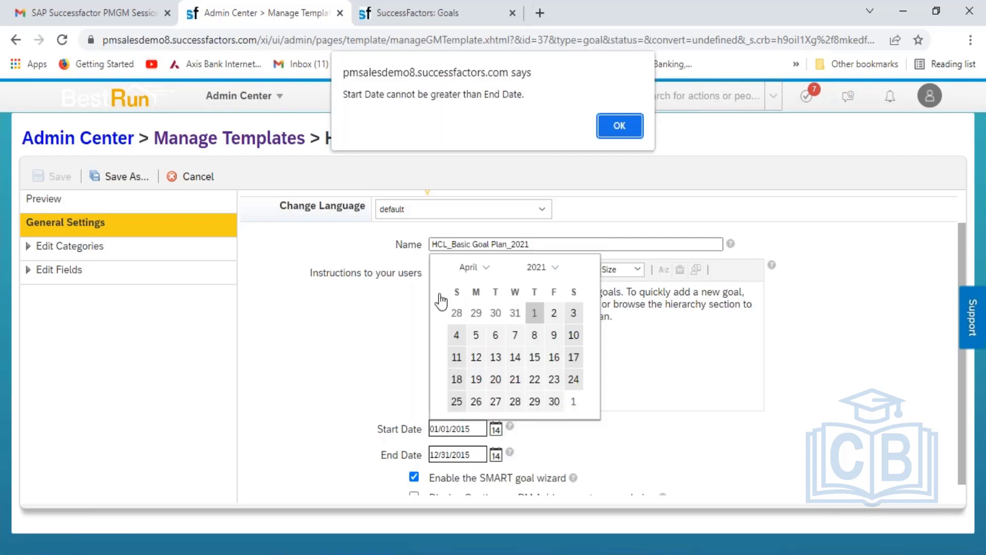
click(621, 129)
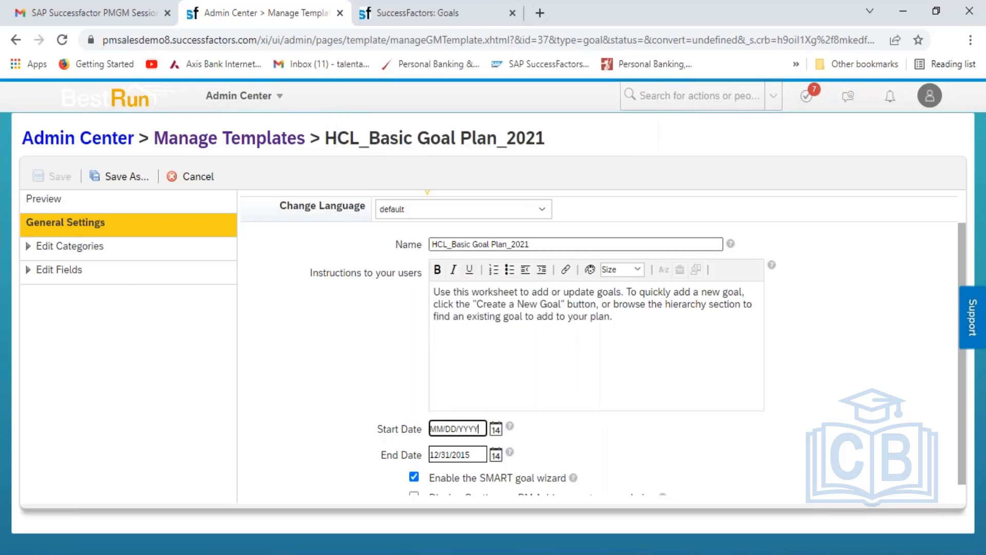
- Clear the end date in the template's general settings
click(496, 455)
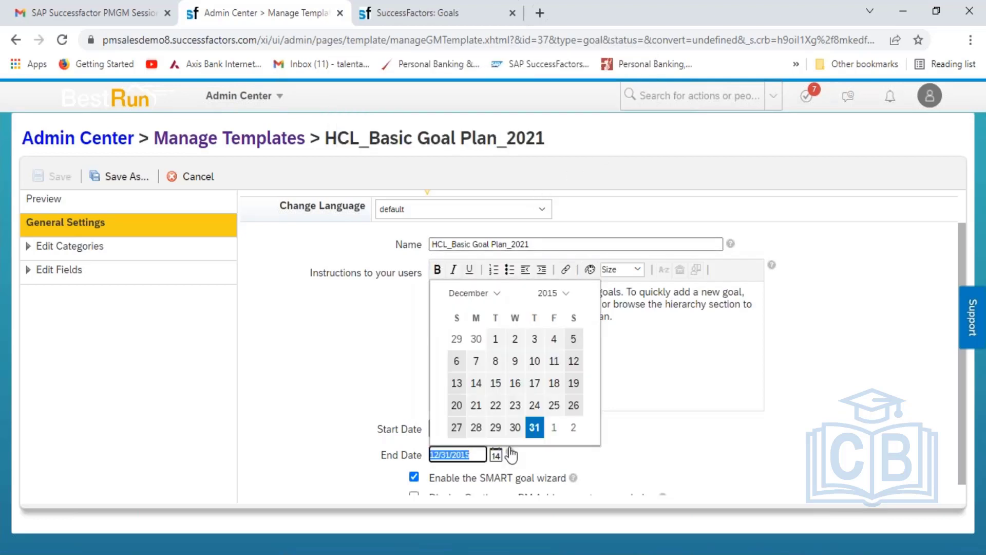
mouse_move(511, 454)
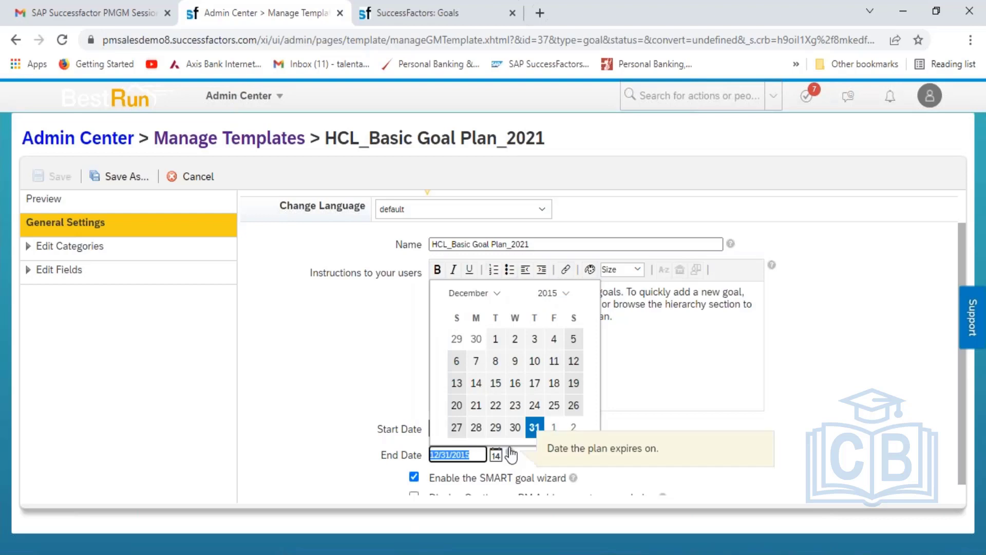
key(BackSpace)
click(652, 424)
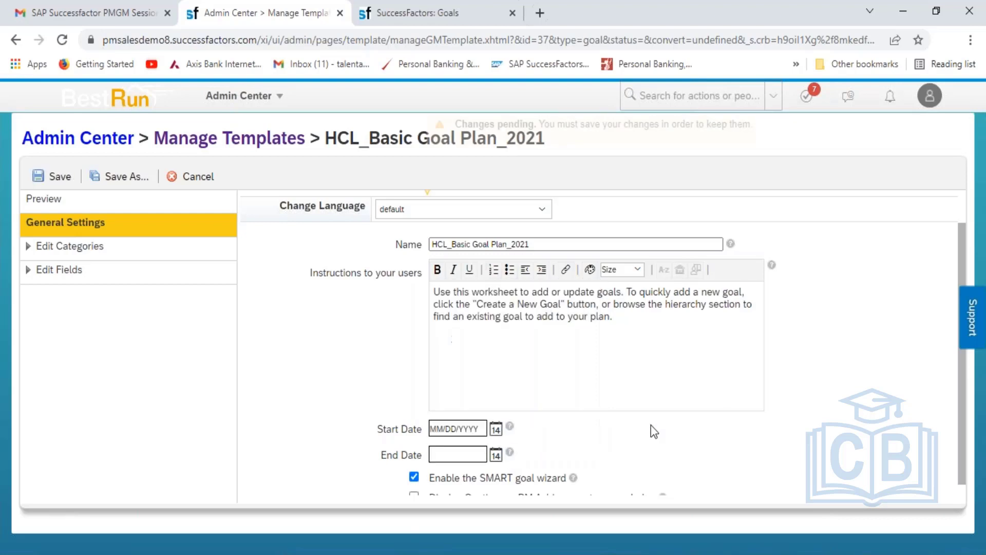
- Try again to set the start date to 04/01/2021 while the end date is empty
click(495, 430)
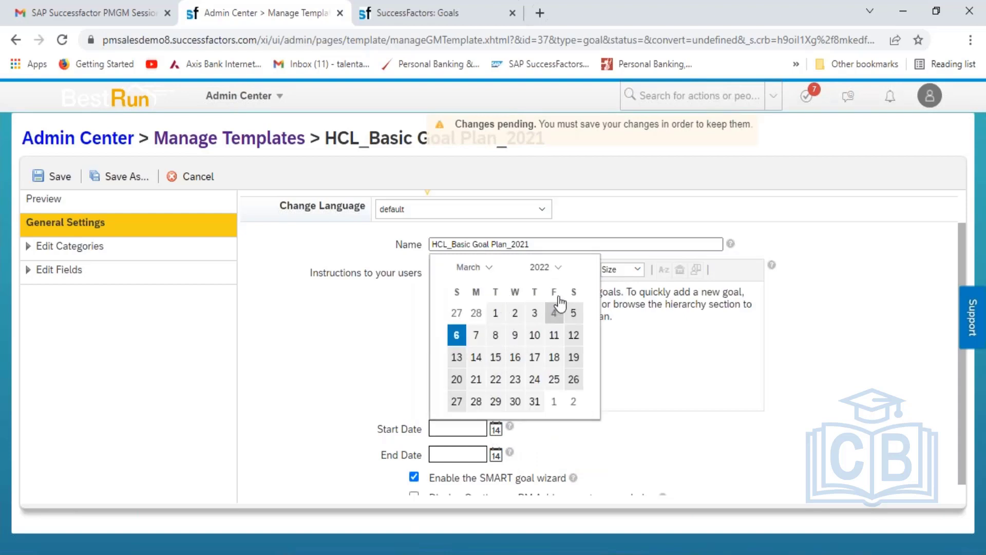
click(550, 267)
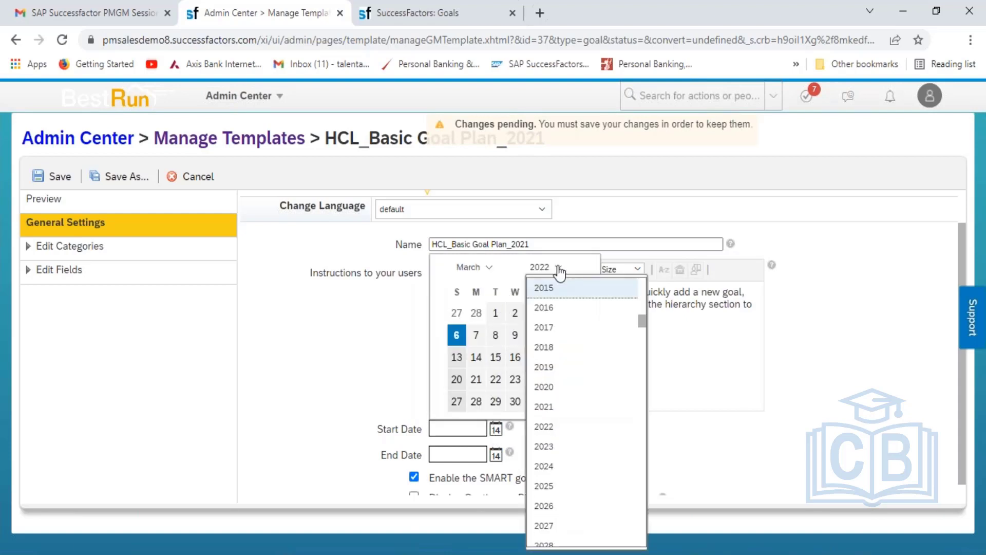
click(555, 408)
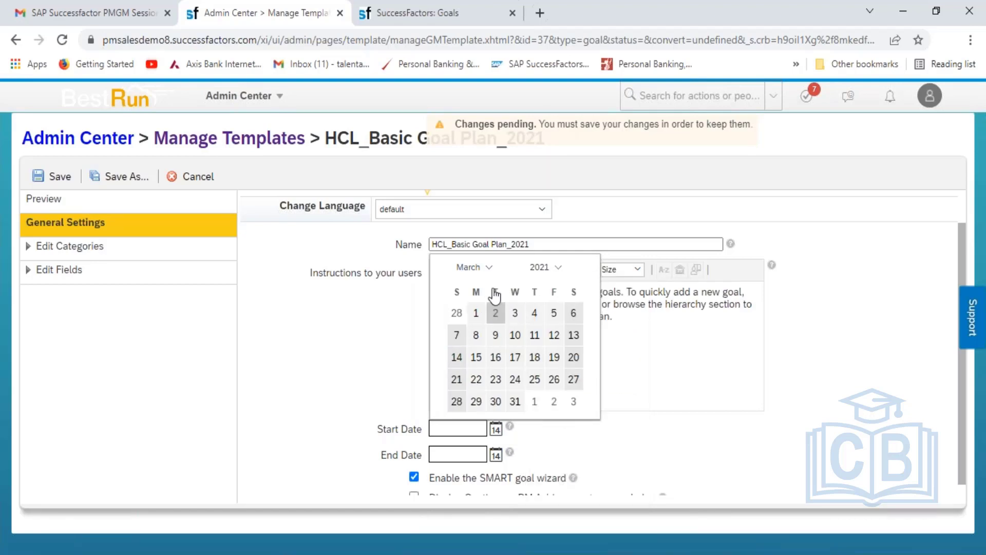
click(491, 273)
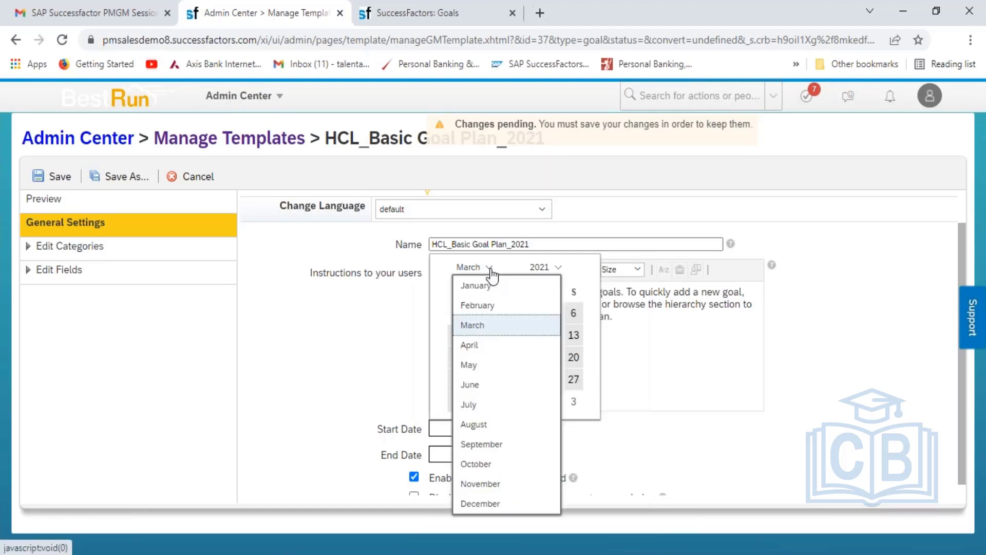
click(485, 345)
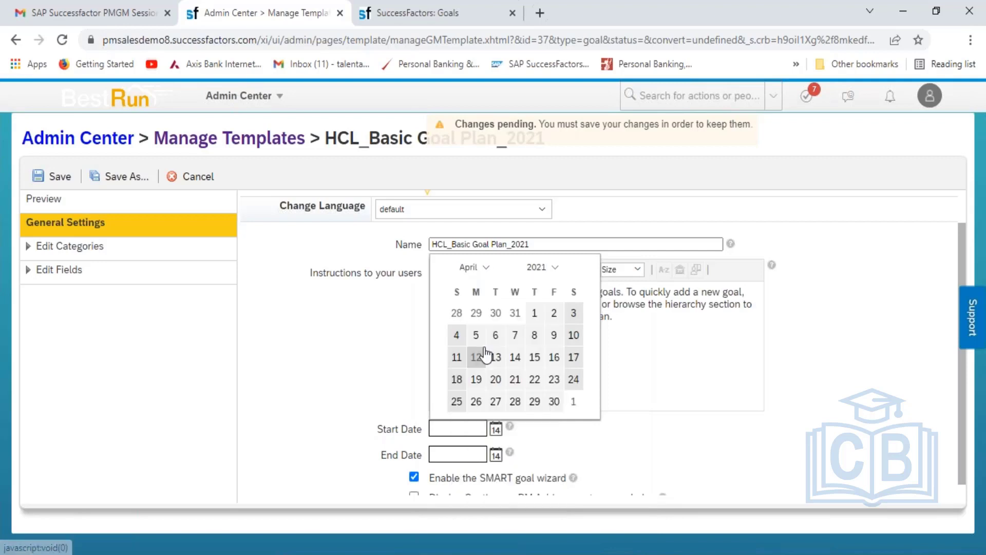
click(533, 315)
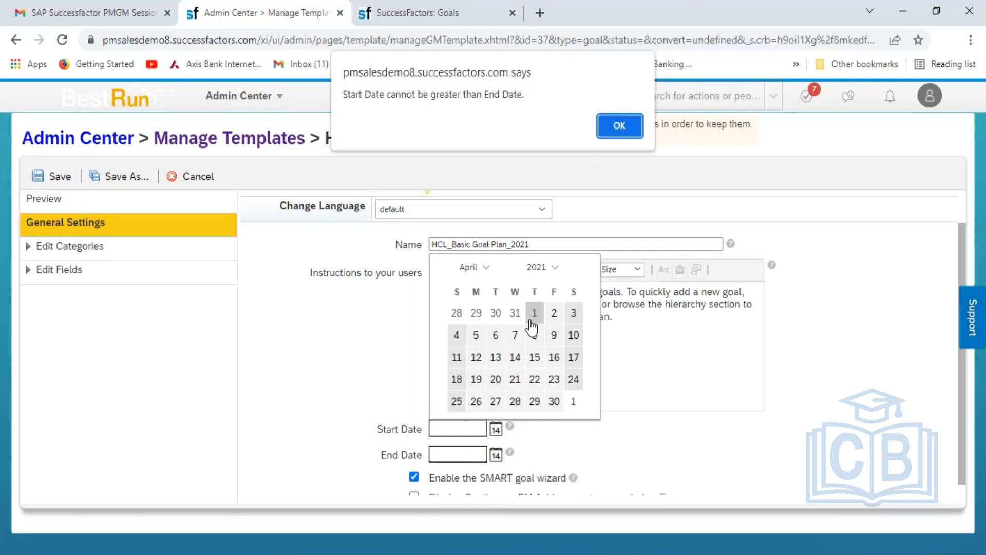
click(611, 127)
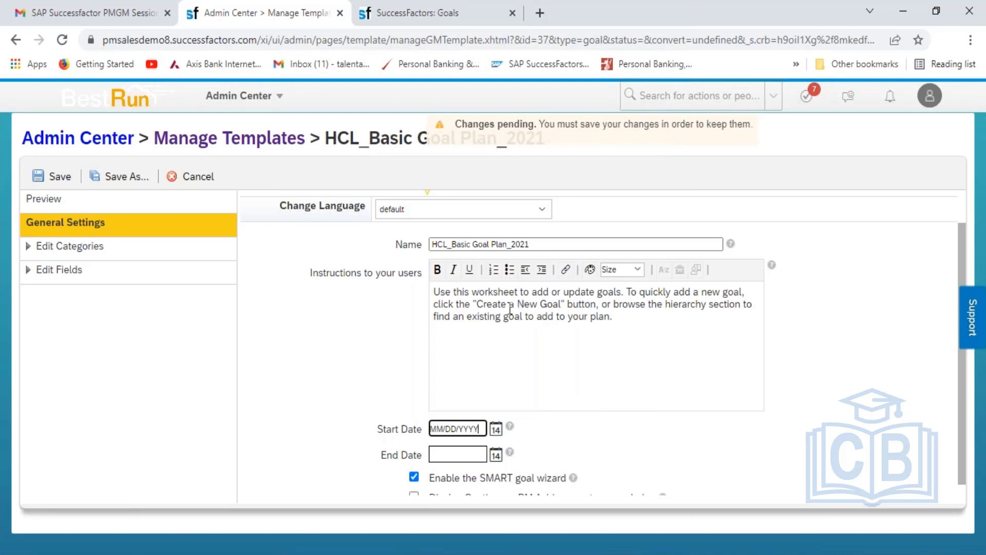
- Set the template's end date to 03/31/2022
click(494, 456)
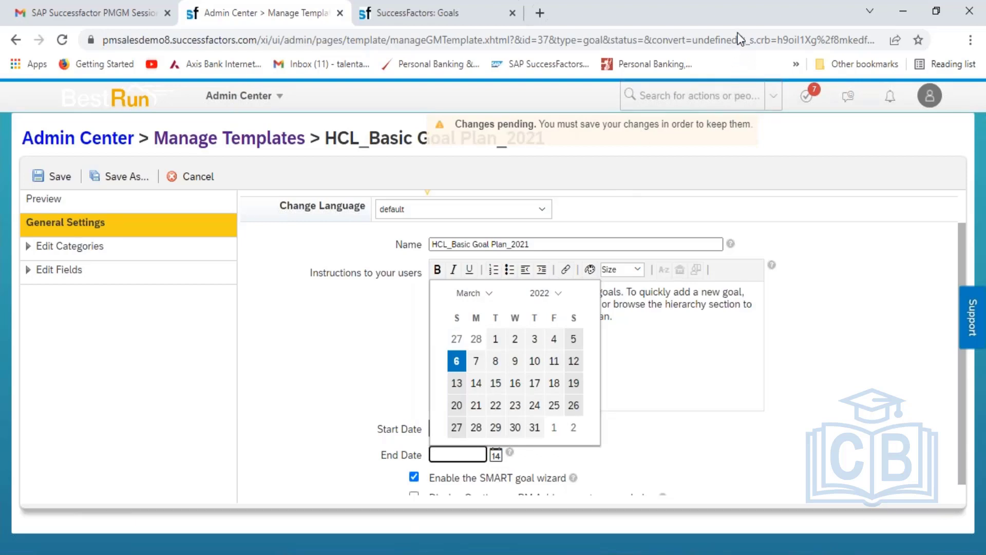
click(558, 298)
click(558, 297)
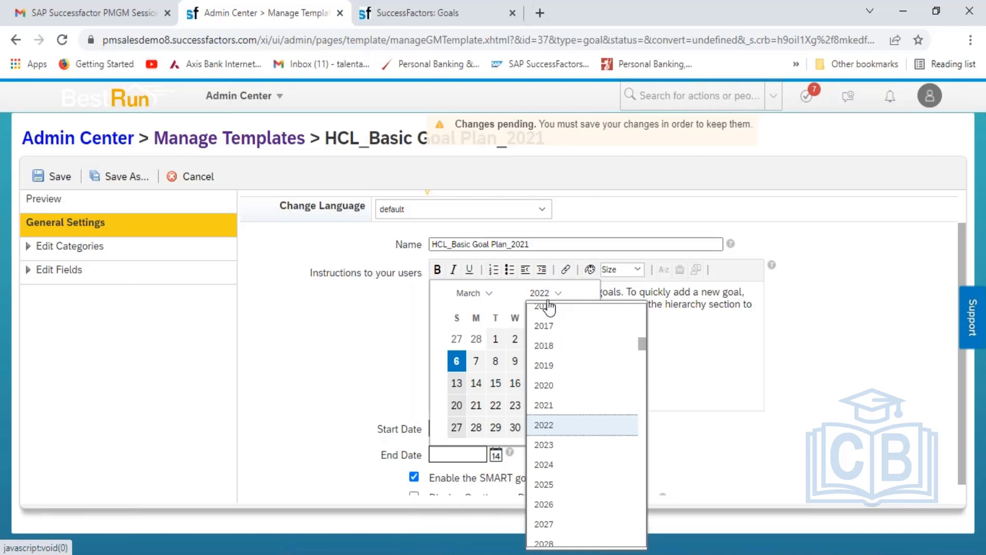
click(443, 318)
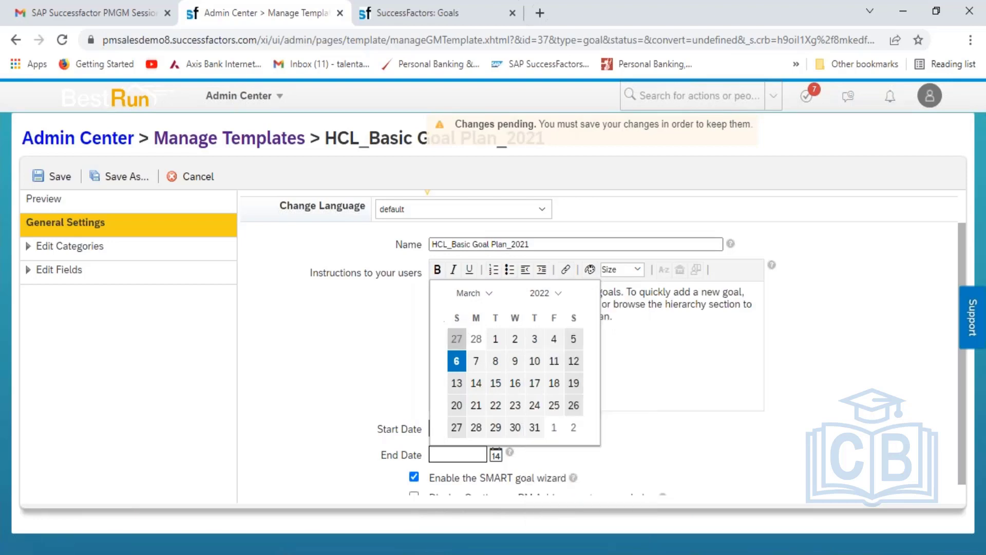
click(532, 427)
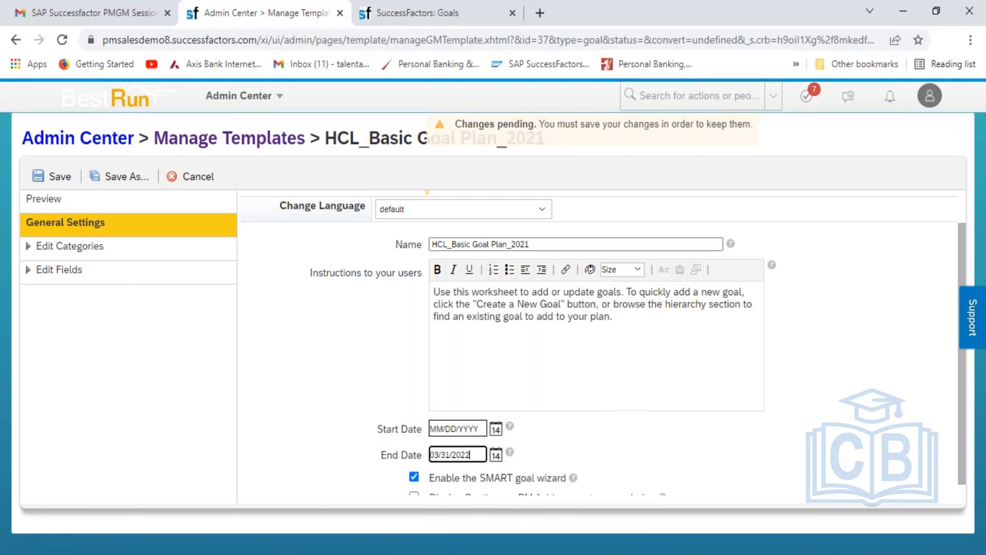
click(549, 442)
- Set the template's start date to 04/01/2021 and save the general settings
click(495, 430)
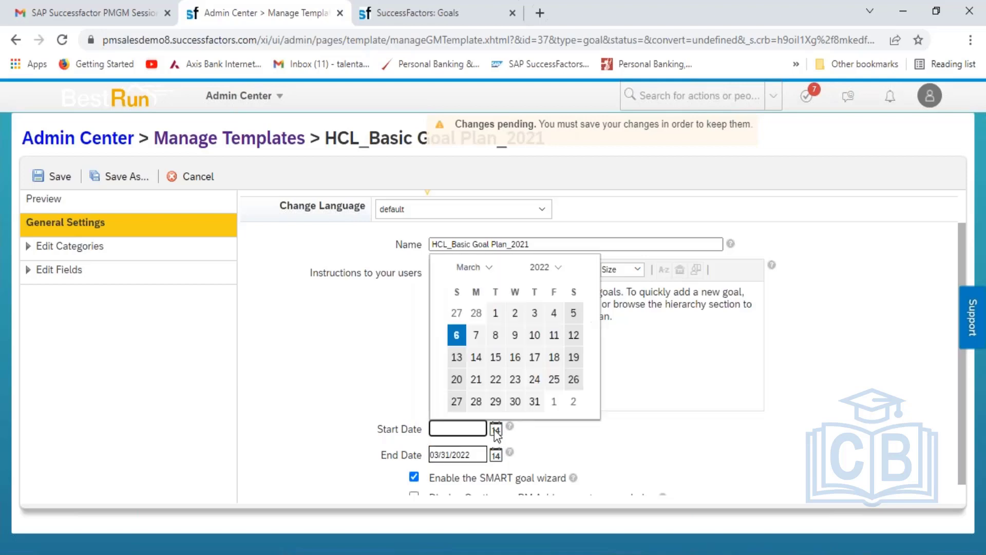
click(543, 268)
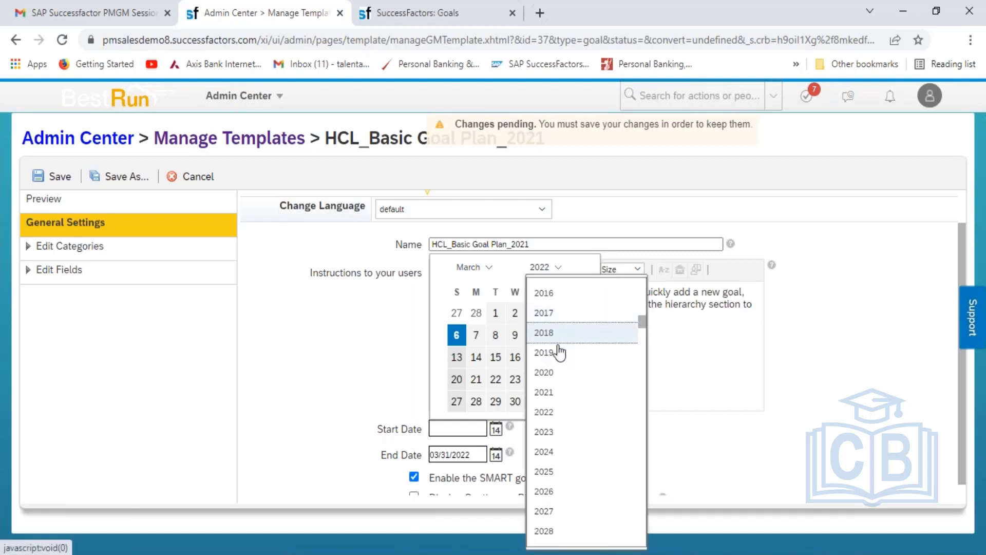
click(544, 393)
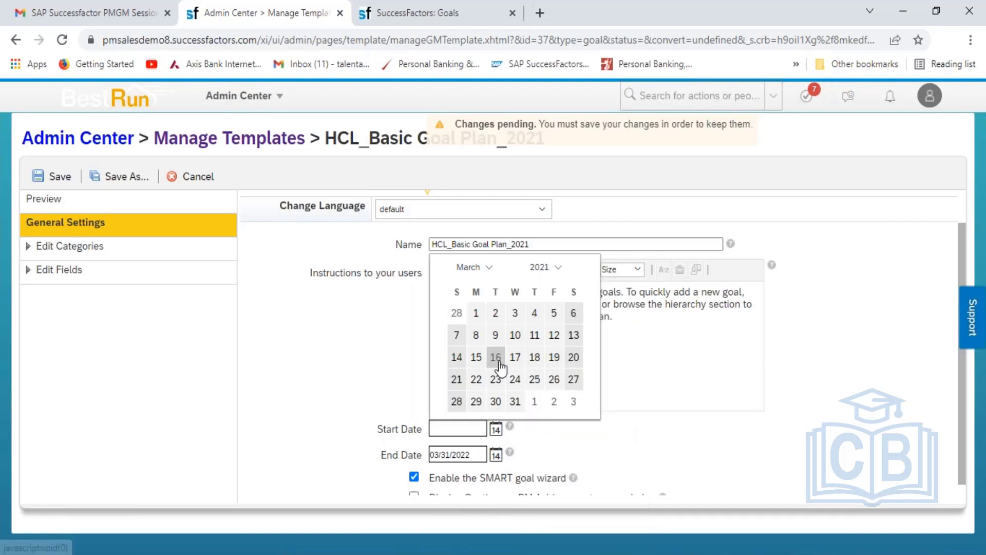
click(482, 270)
click(482, 345)
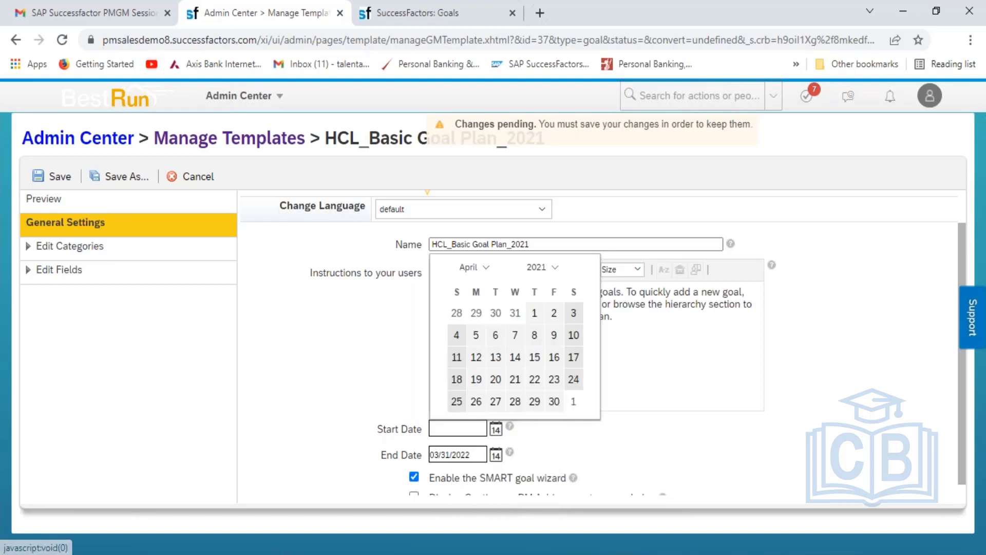
click(533, 313)
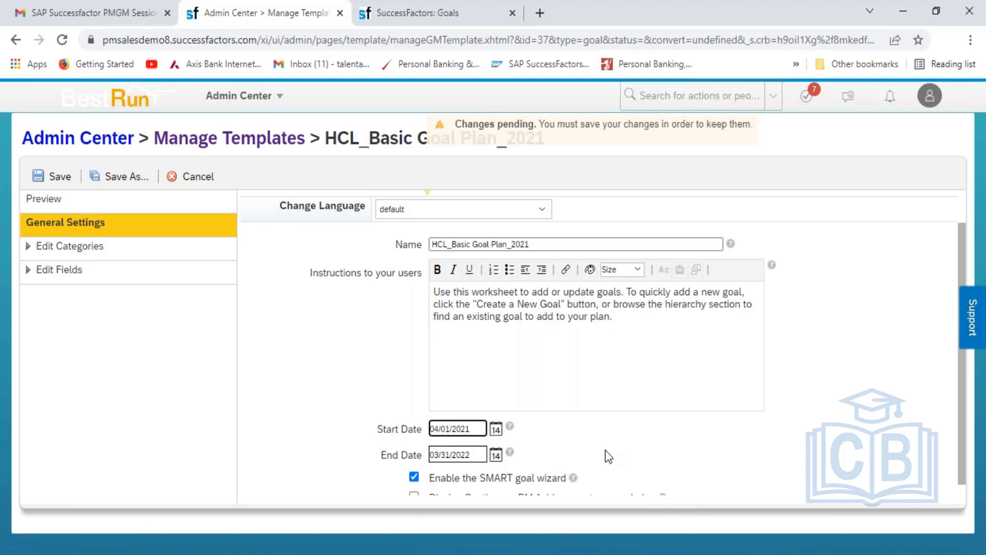
click(735, 33)
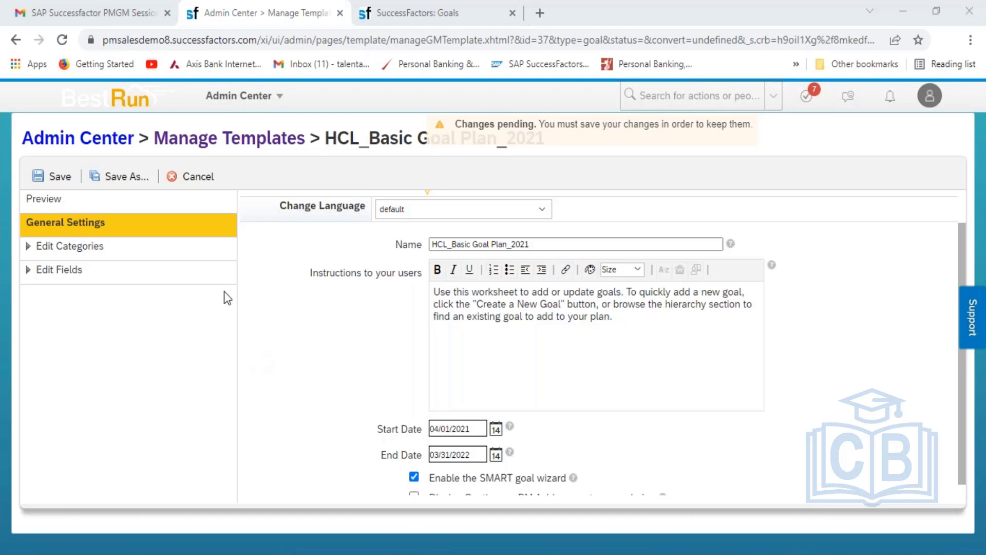
click(59, 182)
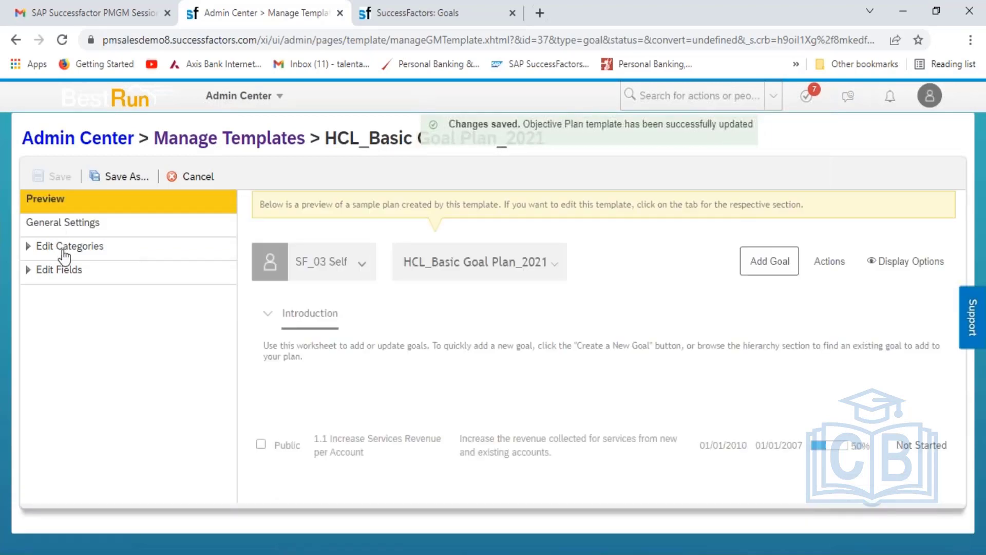
- Check the saved general settings in default and English UK, and expand the template's category list
click(70, 224)
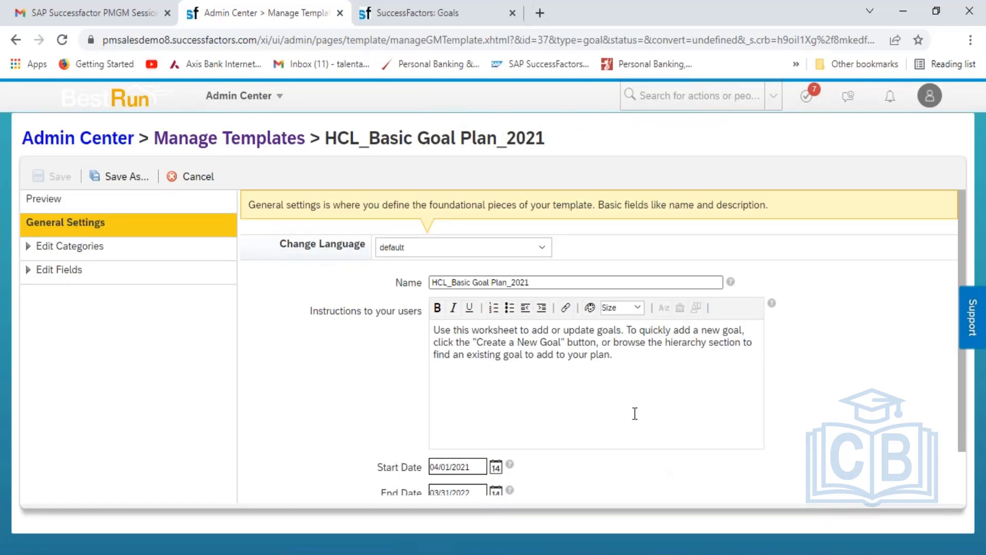
click(501, 251)
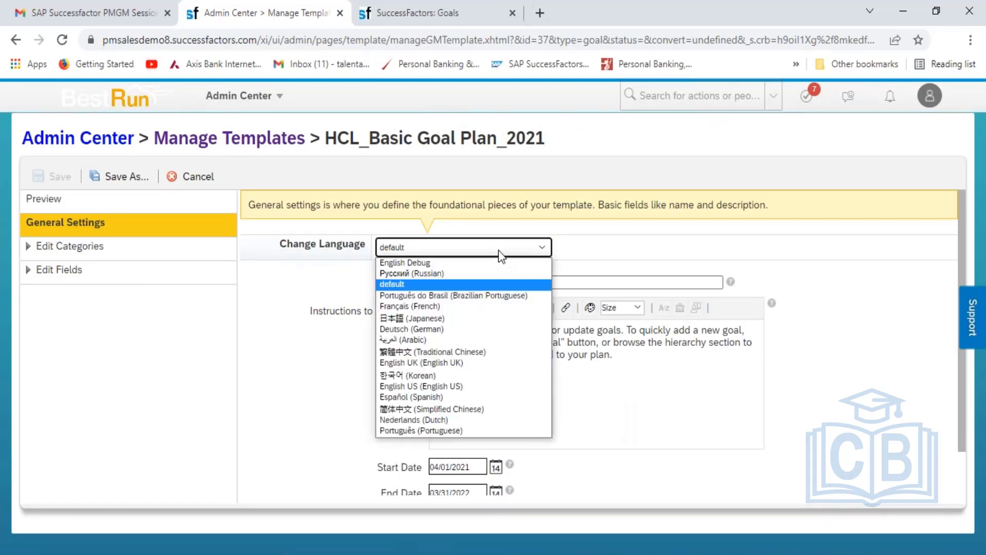
click(464, 362)
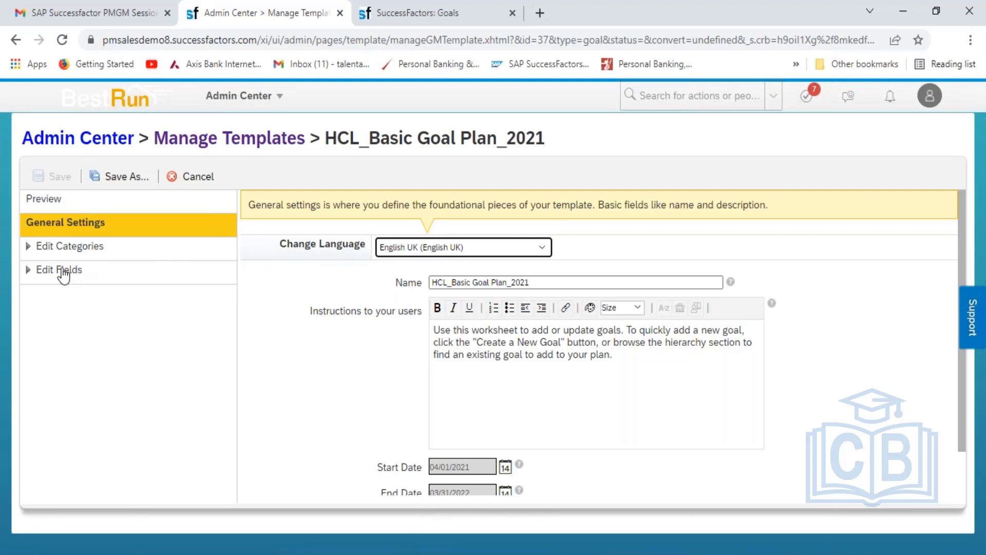
click(61, 250)
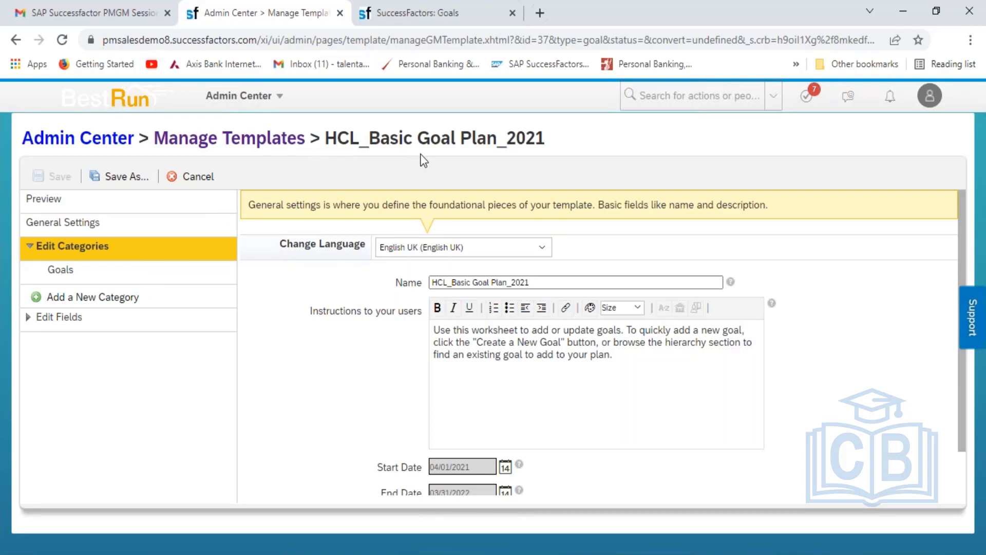
- Return to the goal plan template list, discarding pending changes, and start adding the Extended Goal Plan template from SuccessStore to the instance
click(260, 139)
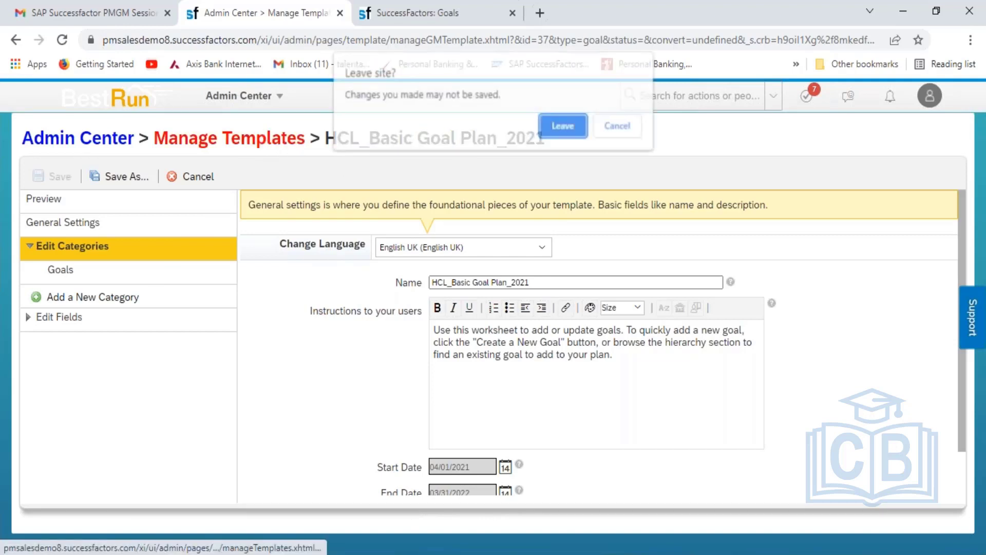
click(565, 126)
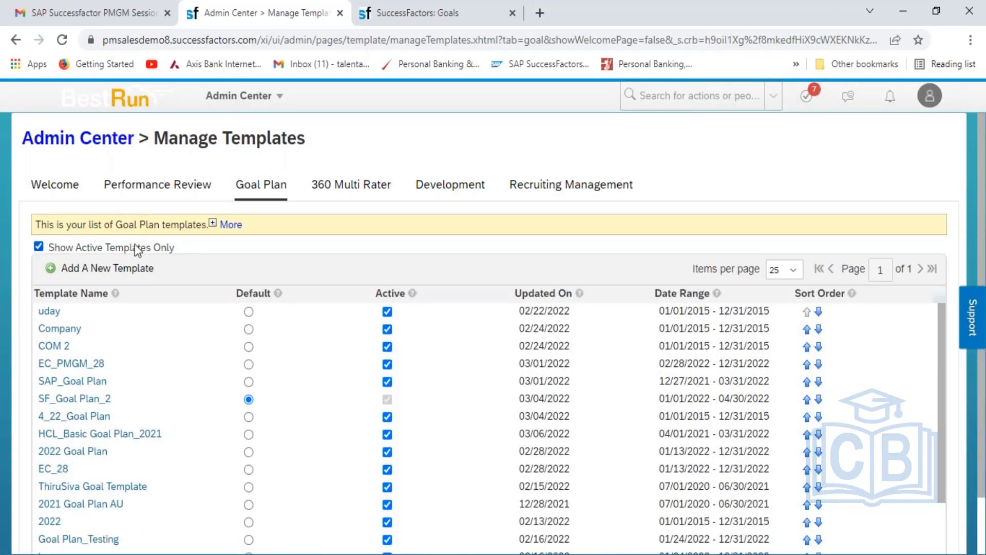
click(116, 271)
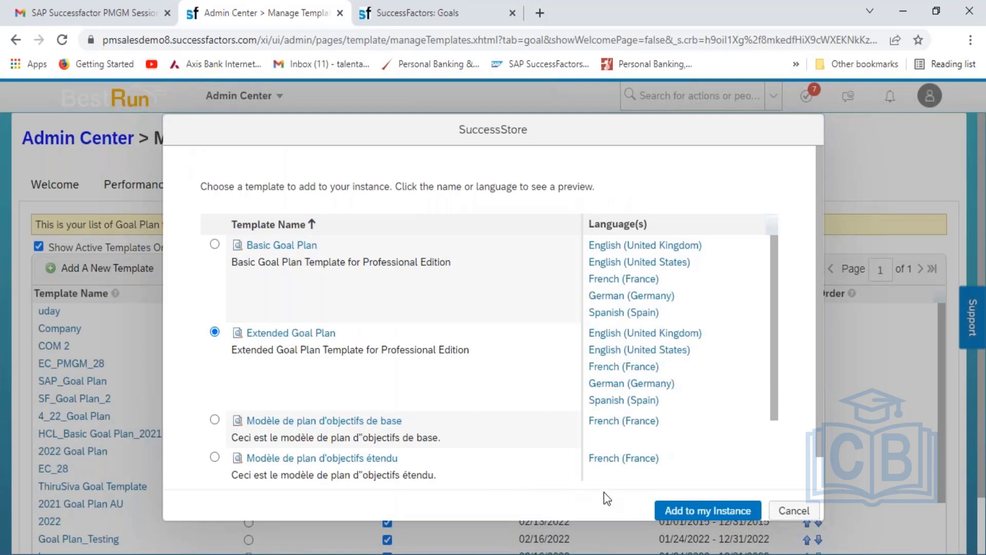
click(682, 516)
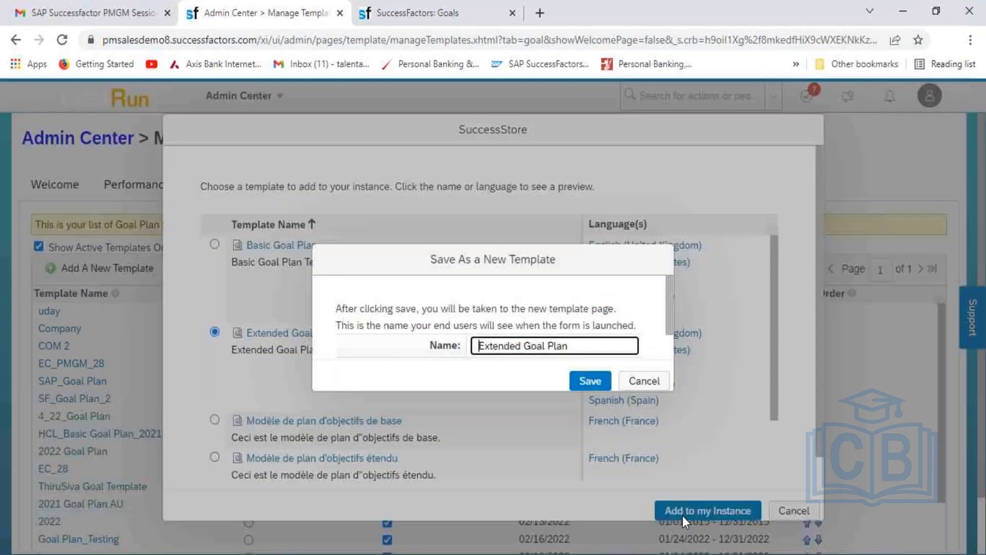
- Name the new template HCL_Extended Goal Plan_2021, copy that name for reuse, and save the template
text(HCL)
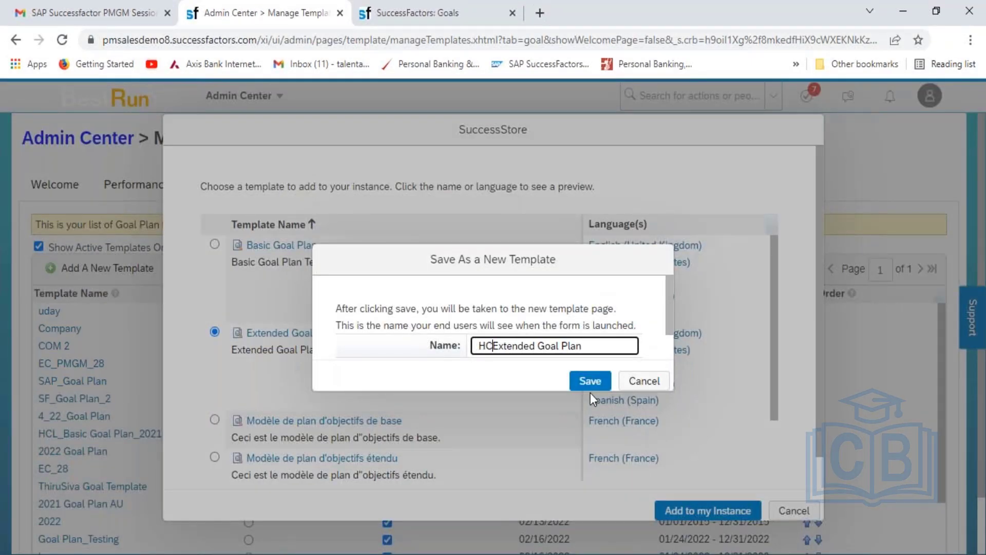
text(_)
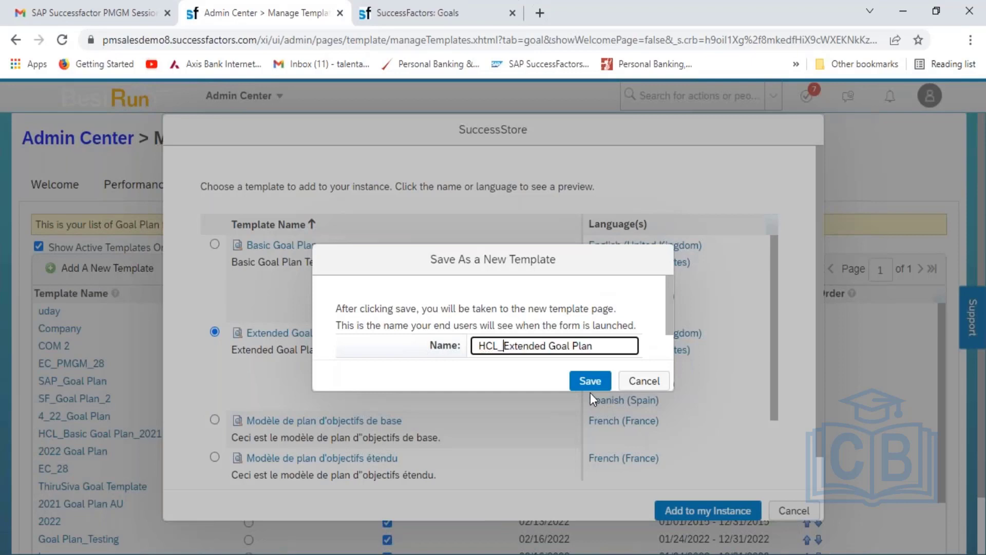
key(Right)
key(Right)
key(Right)
key(Right)
key(Right)
key(Right)
key(Right)
key(Right)
key(Right)
key(Right)
key(Right)
key(Right)
key(Right)
key(Right)
key(Right)
key(Right)
key(Right)
text(_2021)
key(shift+Left)
key(shift+Left)
key(shift+Left)
key(shift+Left)
key(shift+Left)
key(shift+Left)
key(shift+Left)
key(shift+Left)
key(shift+Left)
key(shift+Left)
key(shift+Left)
key(shift+Left)
key(shift+Left)
key(shift+Left)
key(shift+Left)
key(shift+Left)
key(shift+Left)
key(shift+Left)
key(shift+Left)
key(shift+Left)
key(ctrl+c)
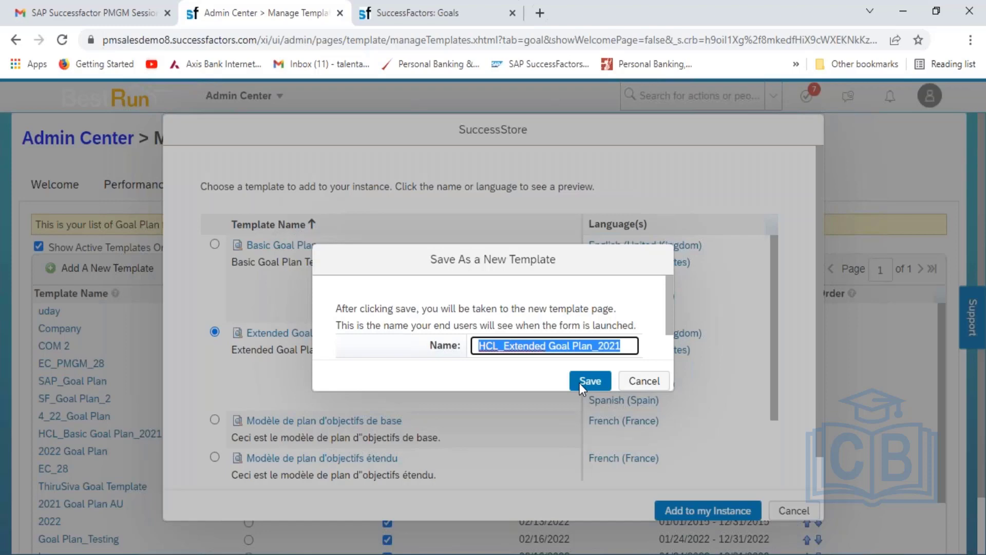
click(579, 383)
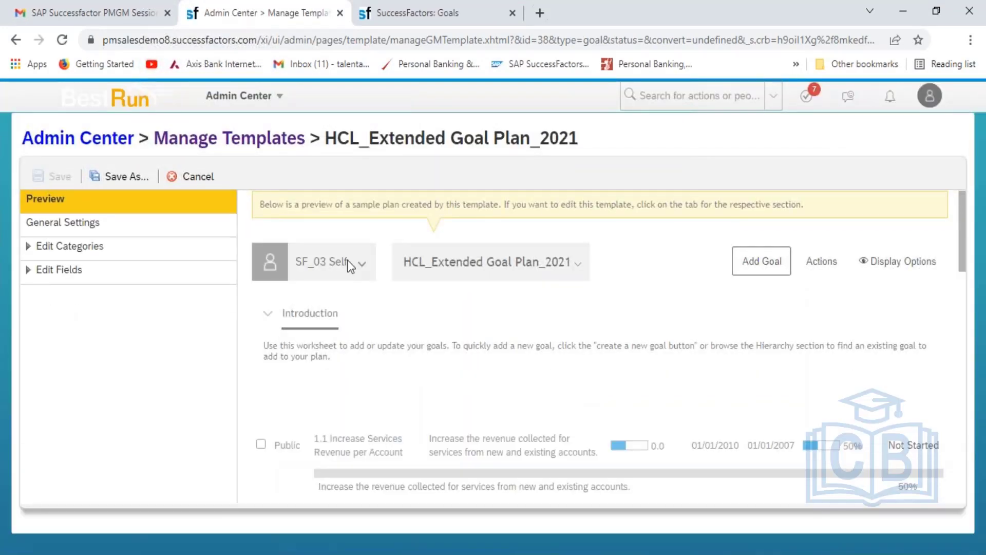
- In the template's general settings, set the English UK name to HCL_Extended Goal Plan_2021
click(87, 225)
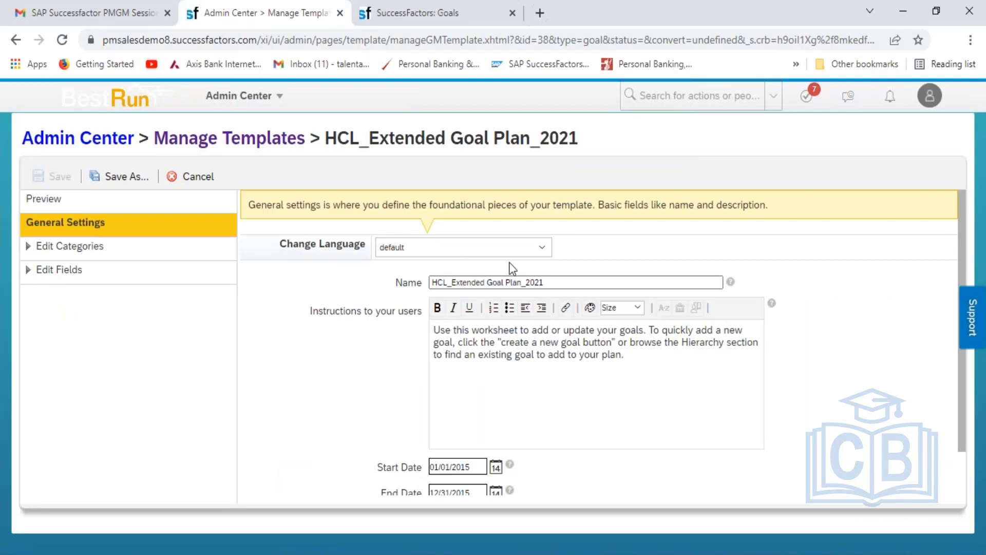
click(538, 248)
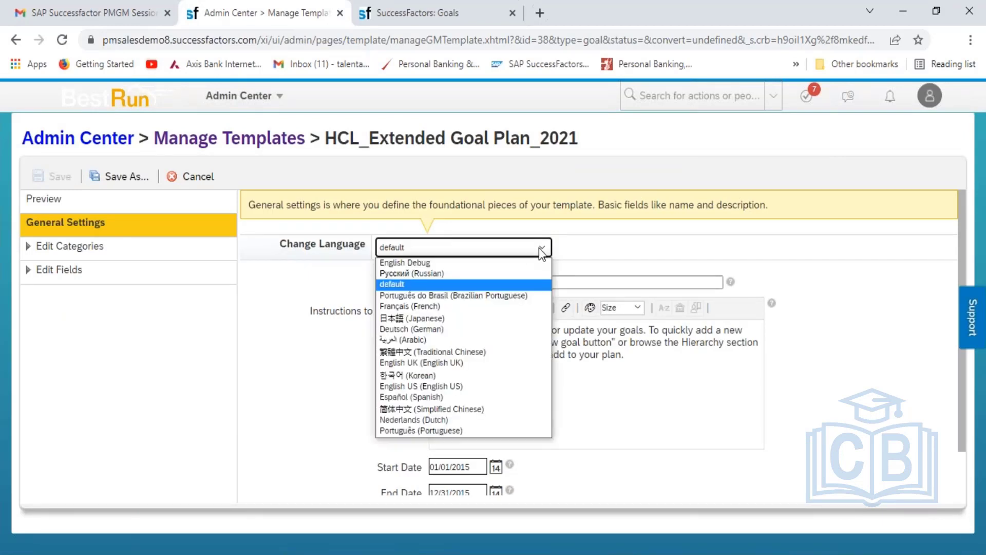
click(455, 362)
click(522, 279)
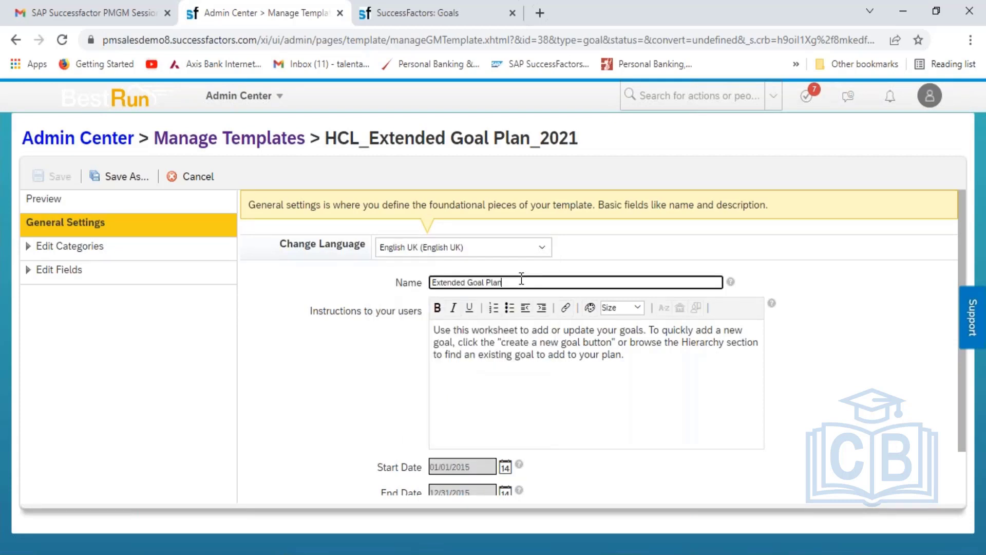
key(ctrl+a)
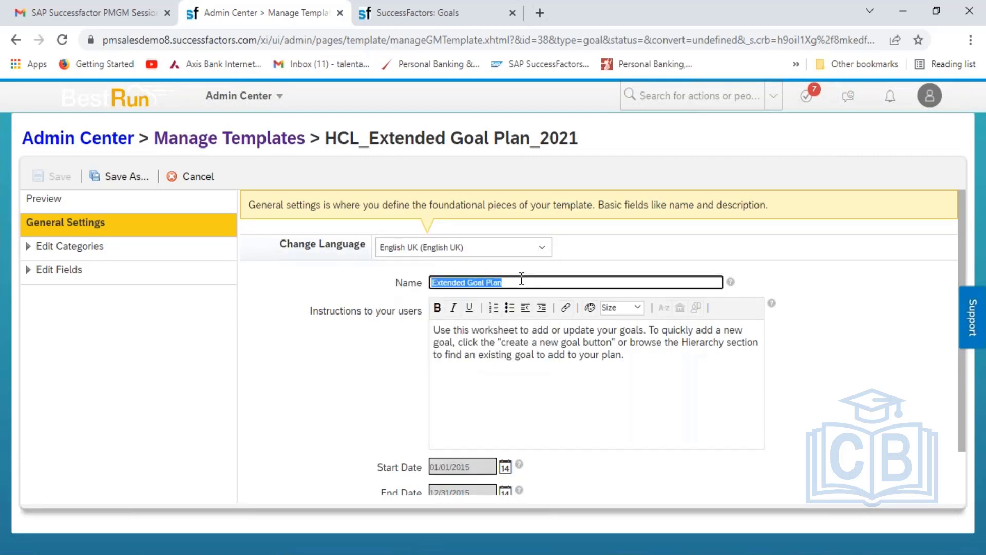
key(ctrl+v)
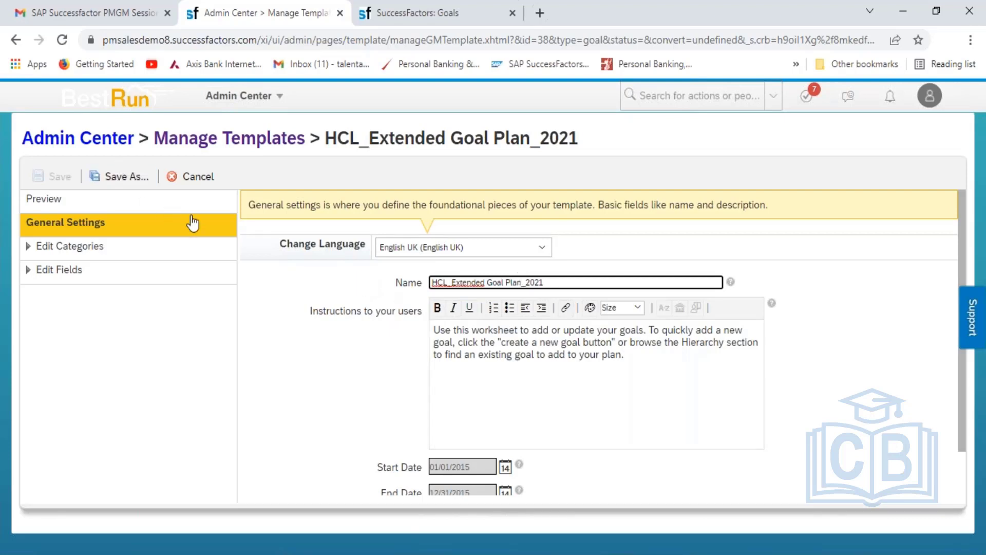
click(258, 286)
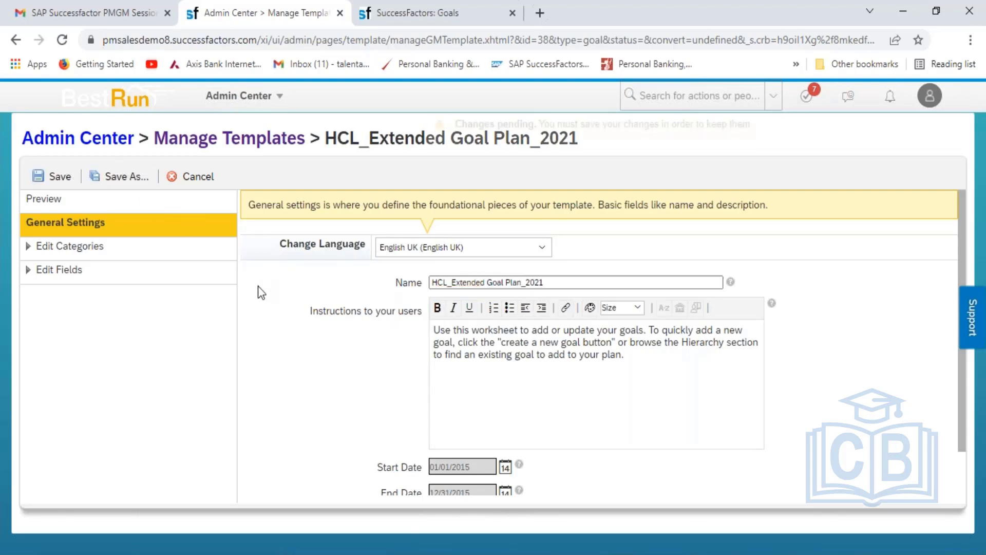
- Set the template's English US name to HCL_Extended Goal Plan_2021
click(520, 250)
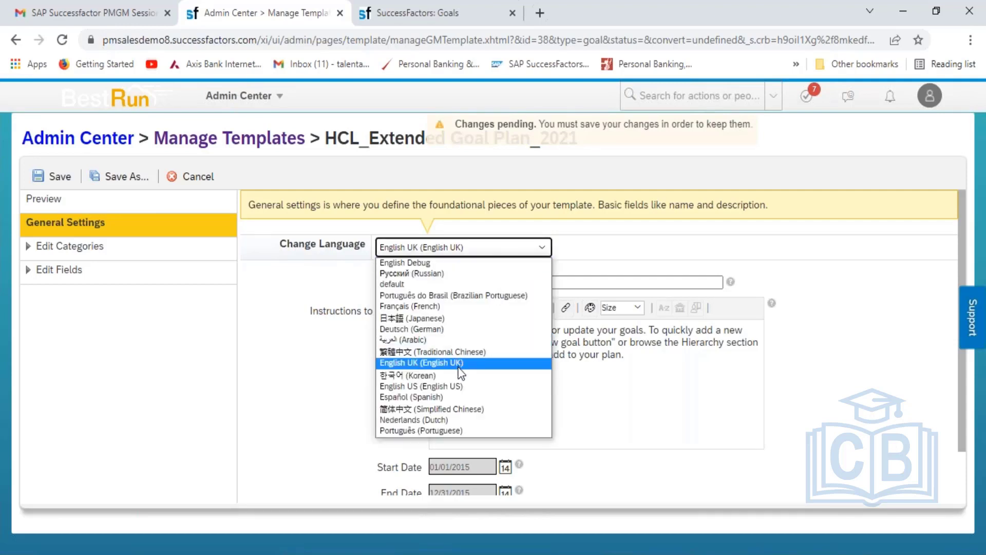
click(455, 386)
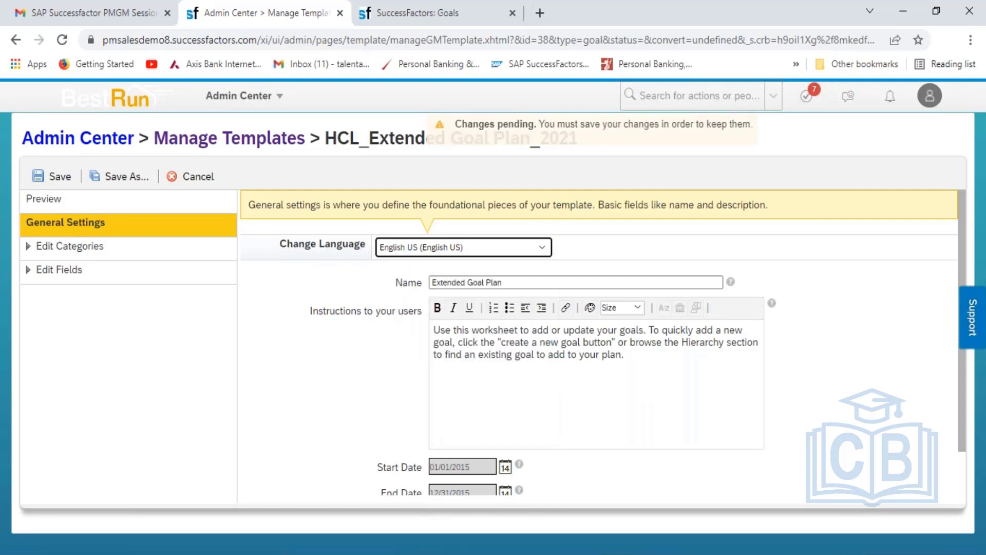
click(521, 280)
key(ctrl+a)
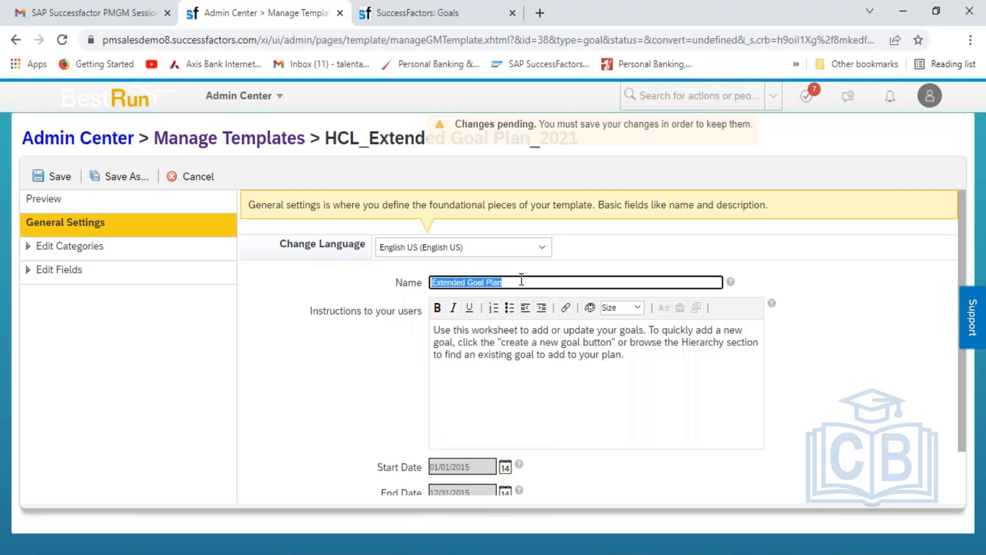
key(ctrl+v)
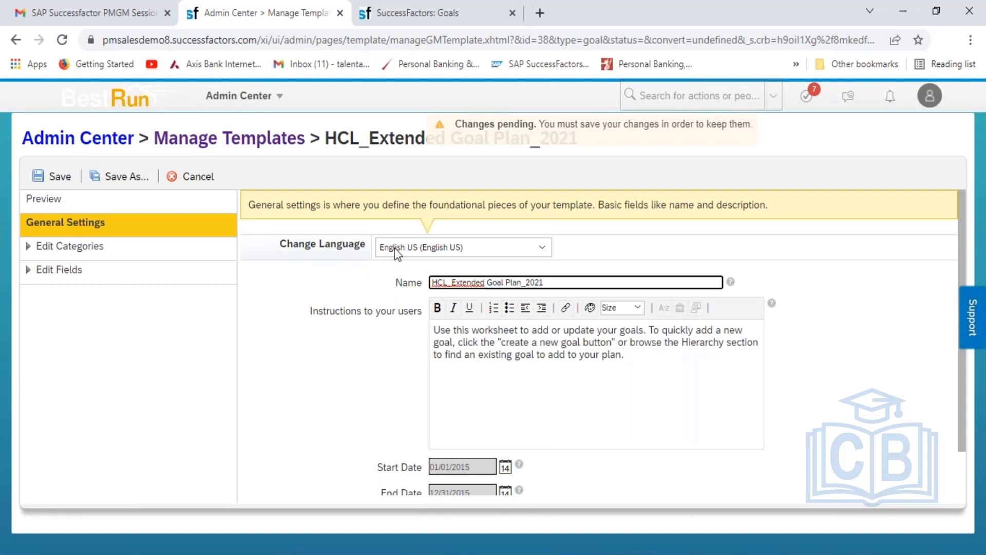
- Switch the general settings back to the default language and set the template's end date to 03/31/2022
click(461, 249)
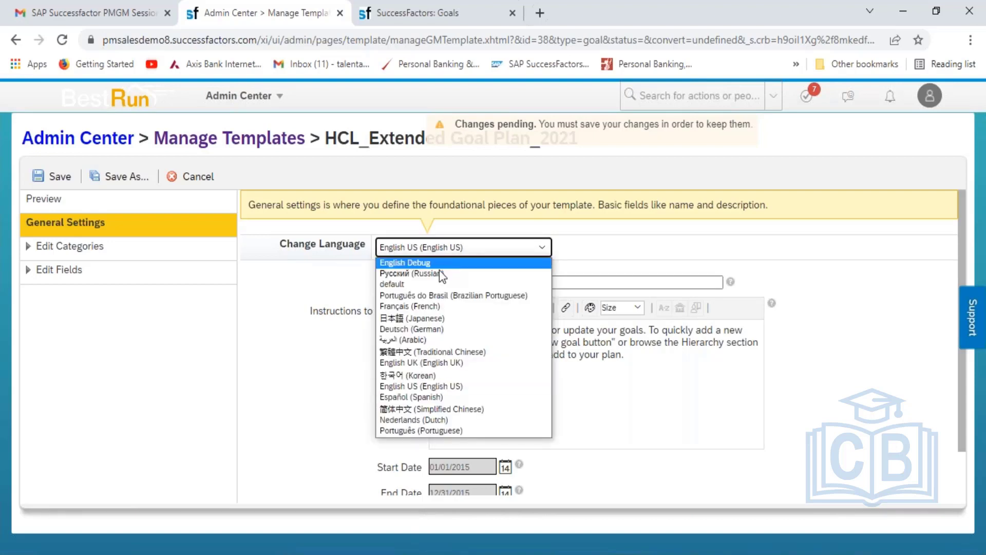
click(428, 283)
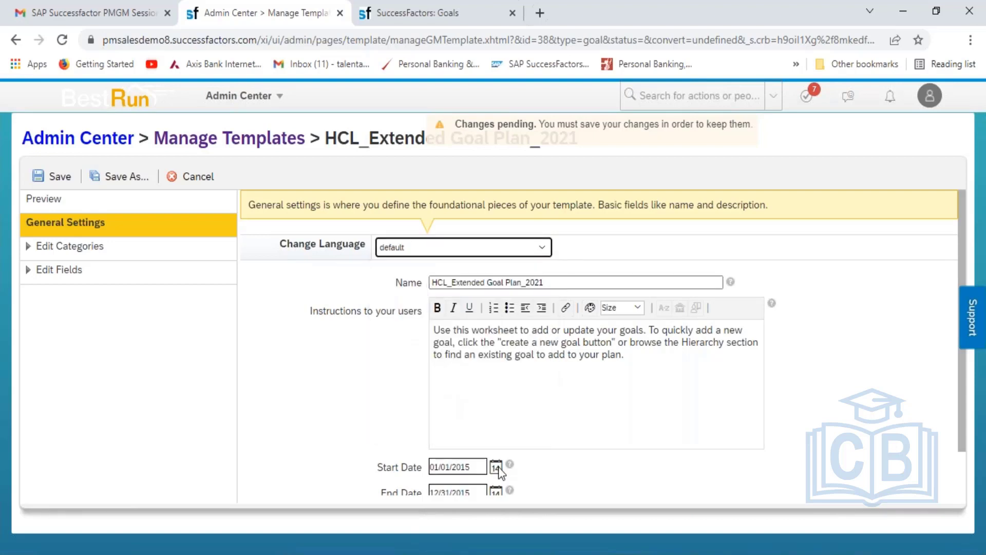
click(496, 467)
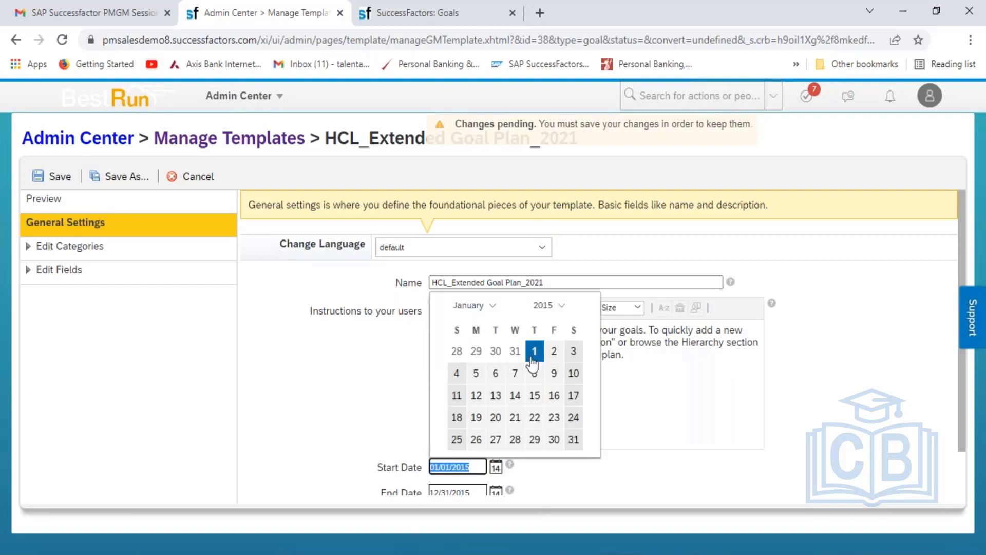
click(496, 493)
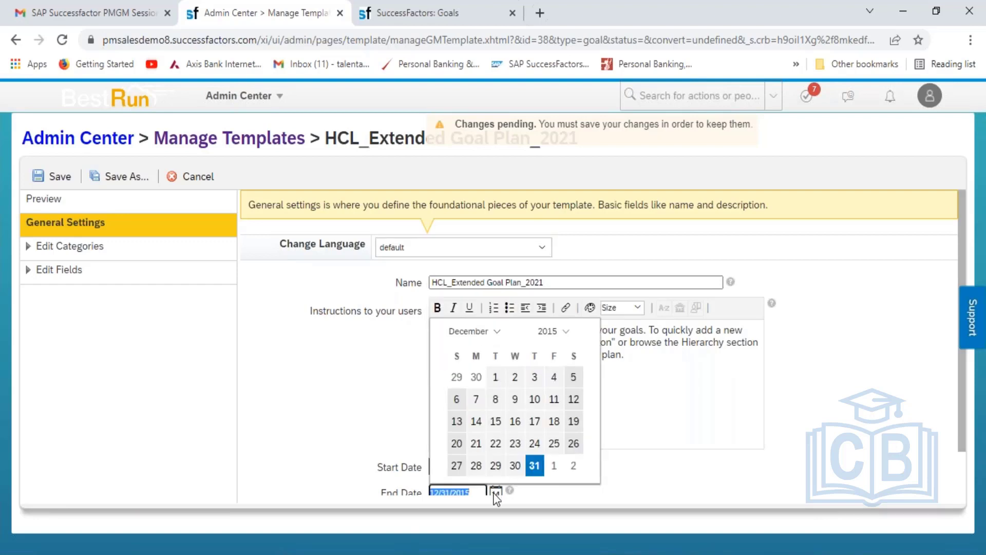
click(550, 334)
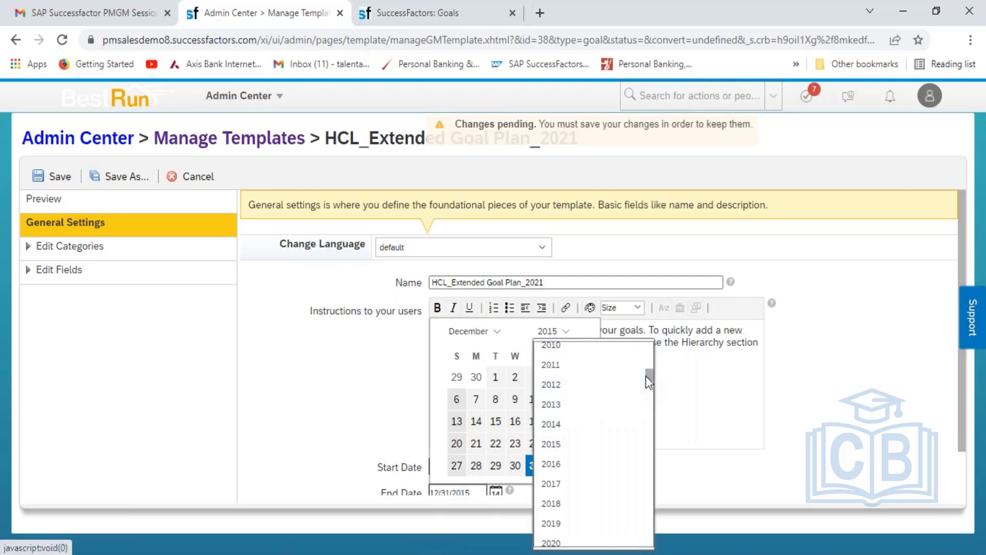
drag(646, 376, 647, 378)
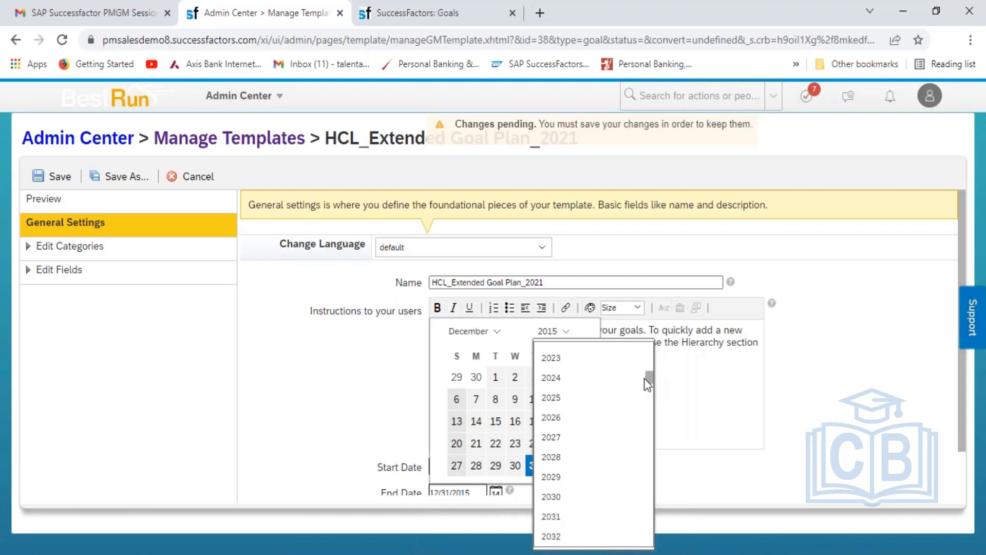
drag(645, 383, 645, 379)
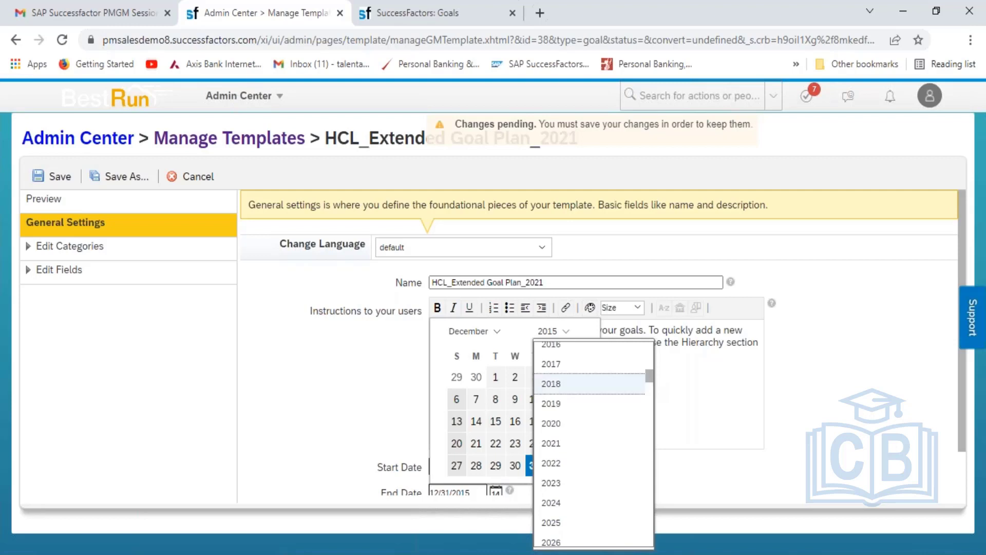
click(569, 467)
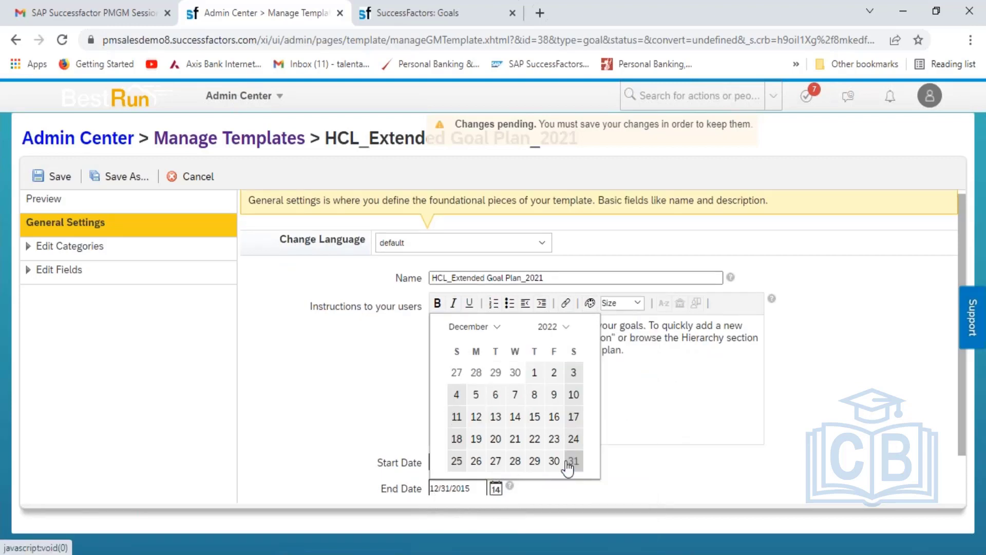
click(497, 332)
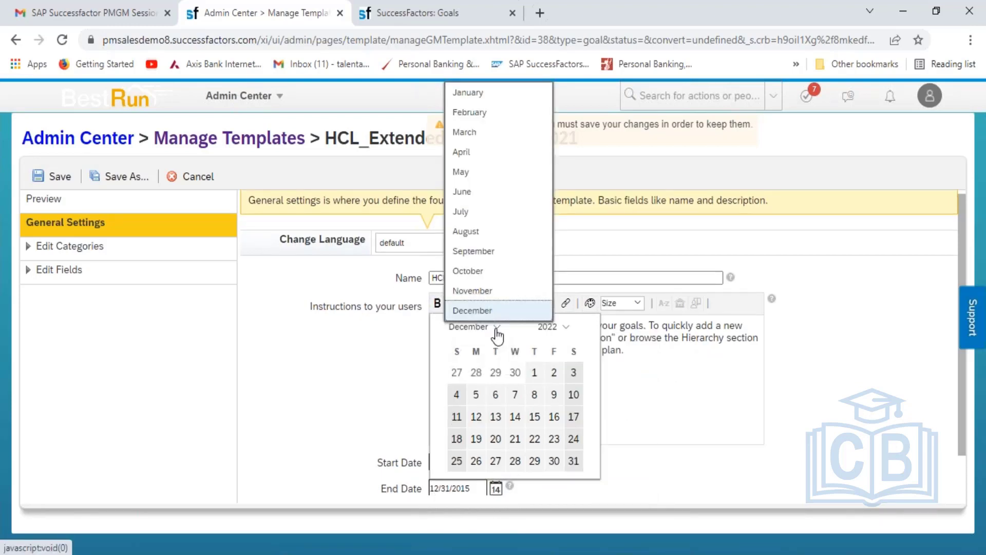
click(472, 134)
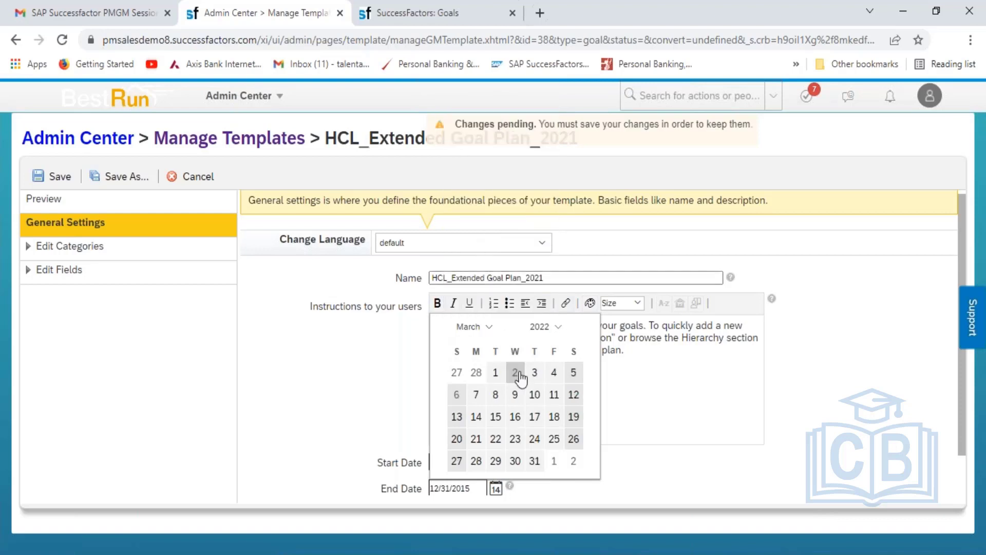
click(536, 461)
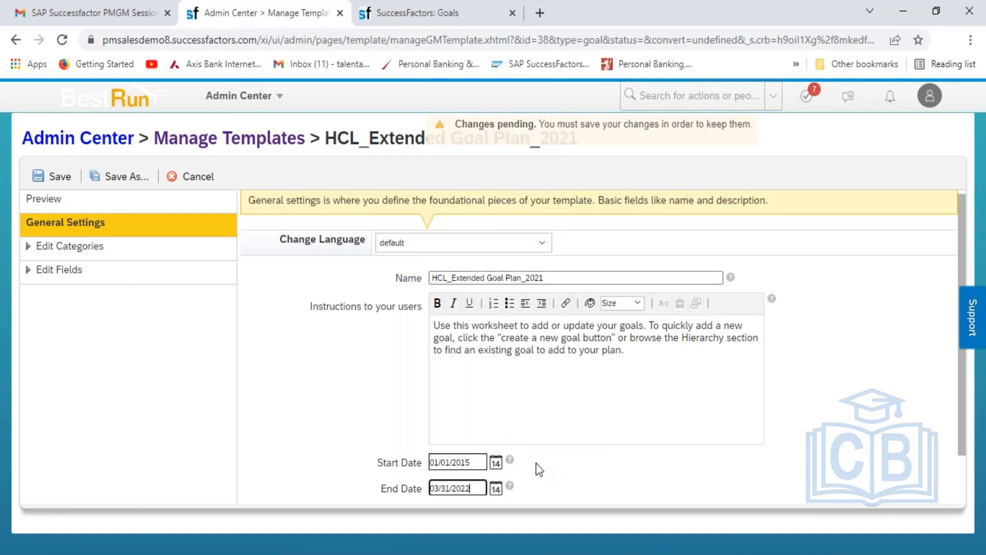
- Set the extended goal plan's start date to 04/01/2021 and save the template
click(496, 464)
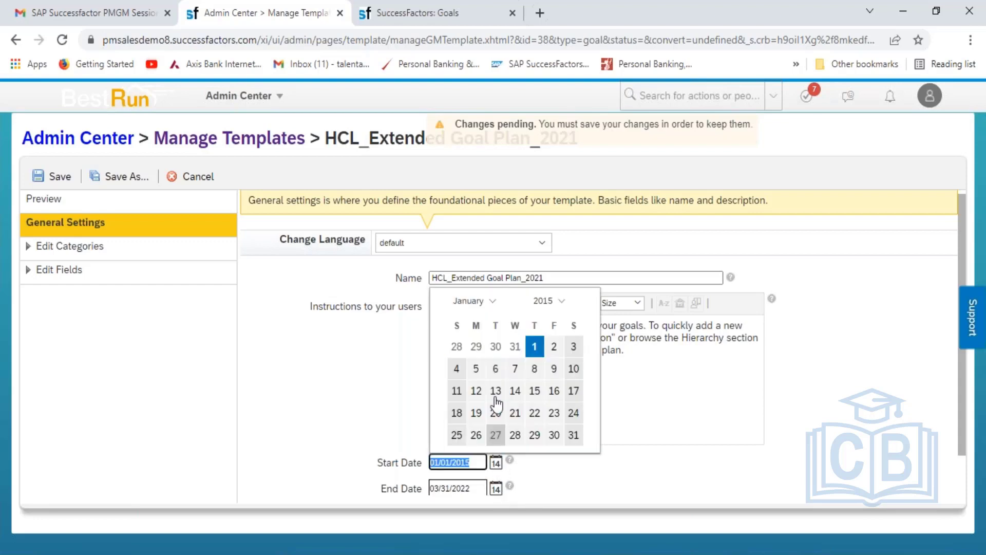
click(562, 306)
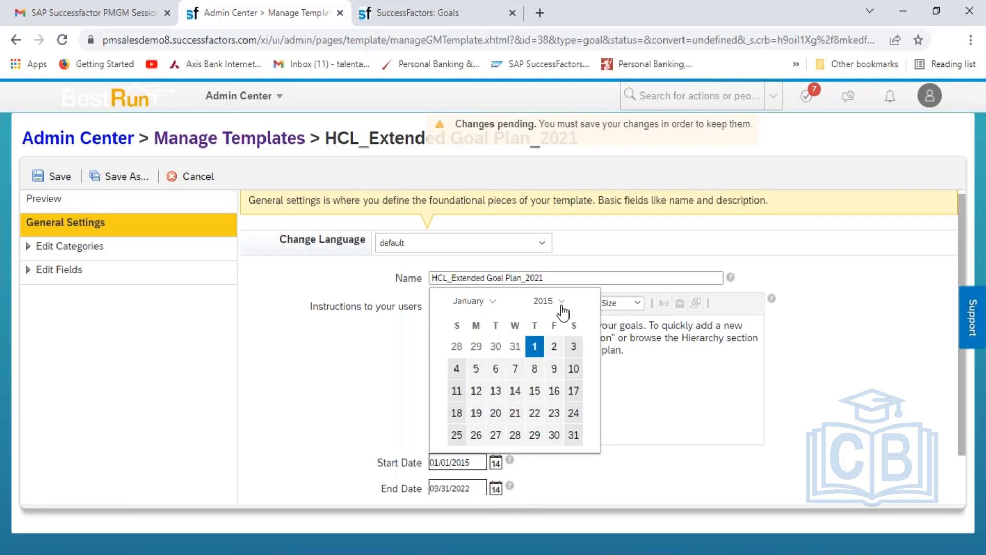
click(562, 303)
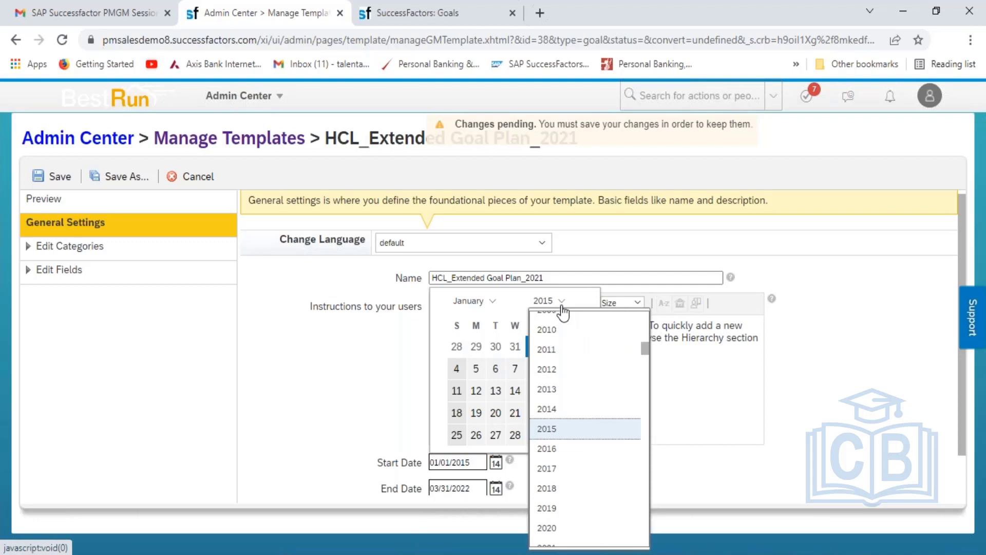
key(Down)
key(Down)
key(Down)
key(Down)
key(Down)
key(Down)
key(Down)
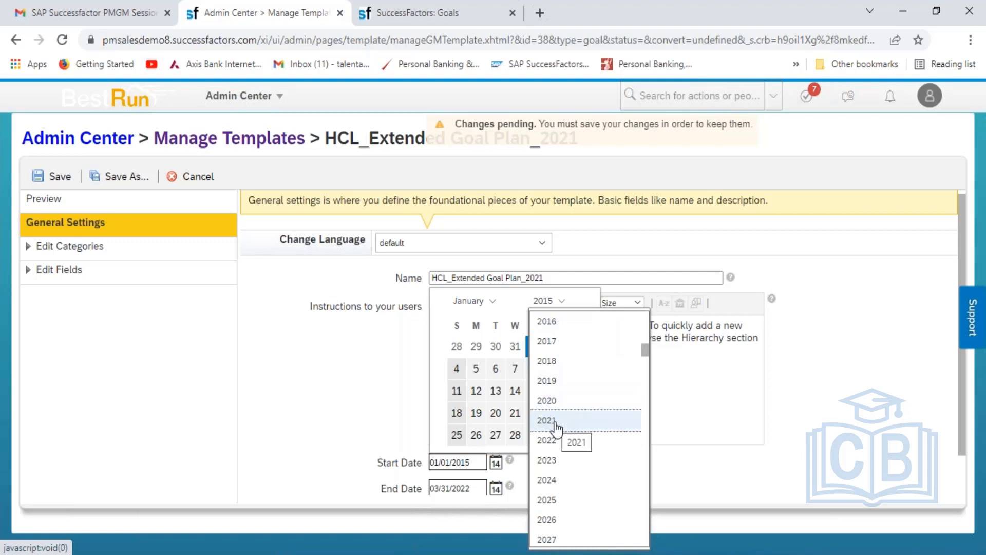
click(556, 426)
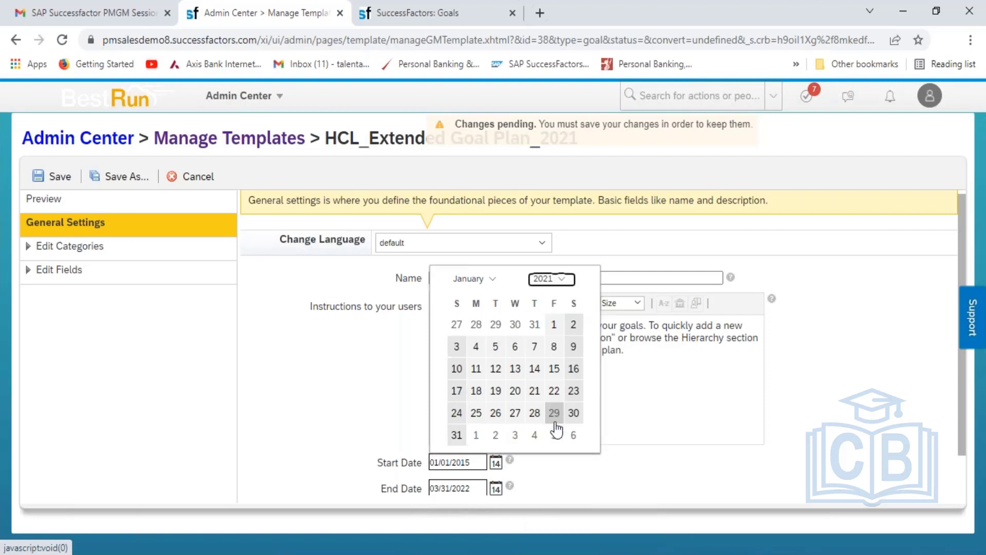
click(490, 282)
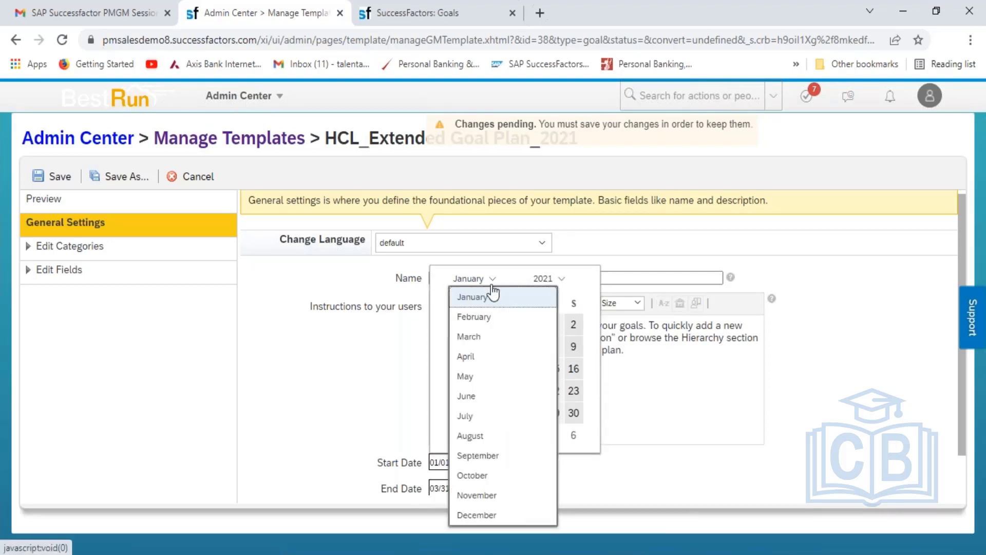
click(485, 358)
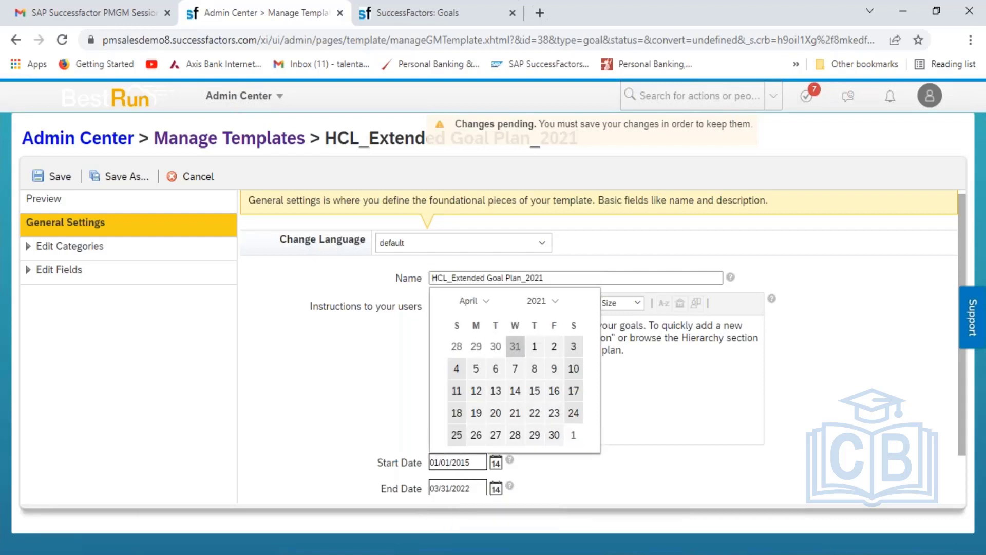
click(534, 346)
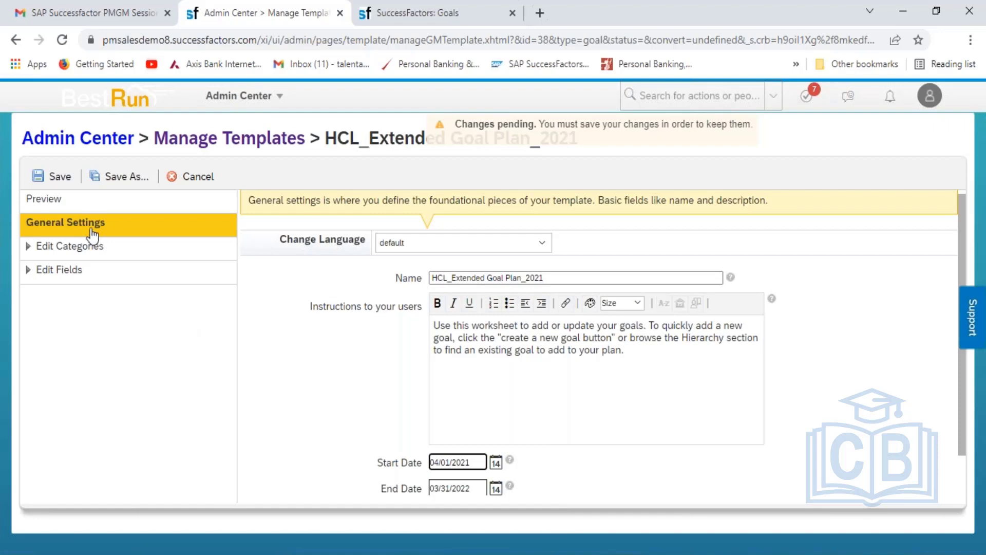
click(57, 176)
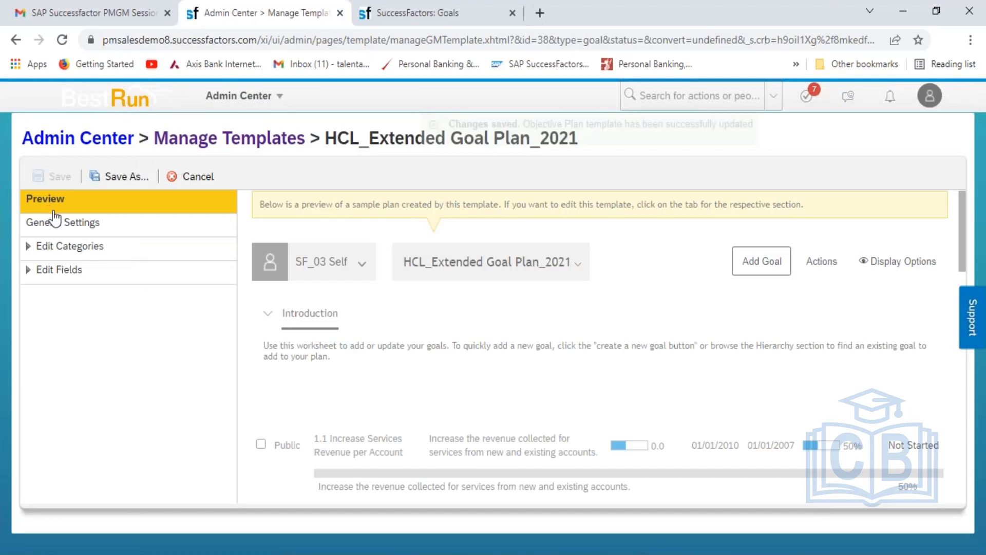
- Check the template's name and dates in the general settings for English UK and English US, and list its goal categories
click(60, 228)
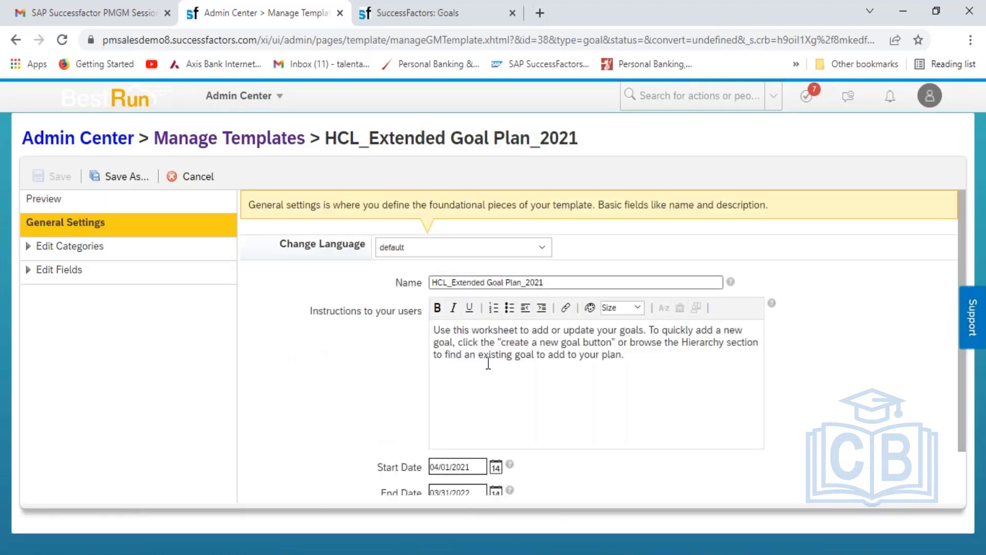
click(501, 251)
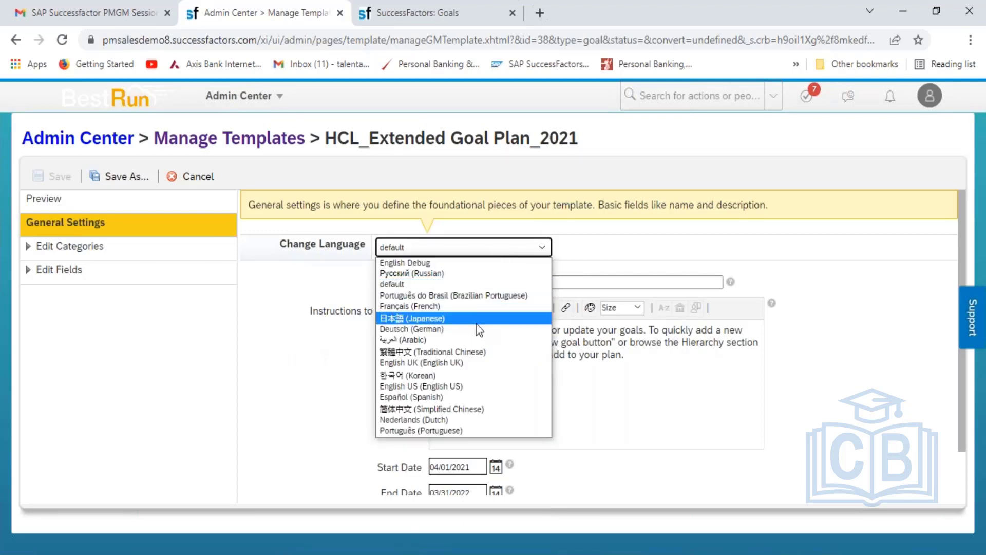
click(466, 363)
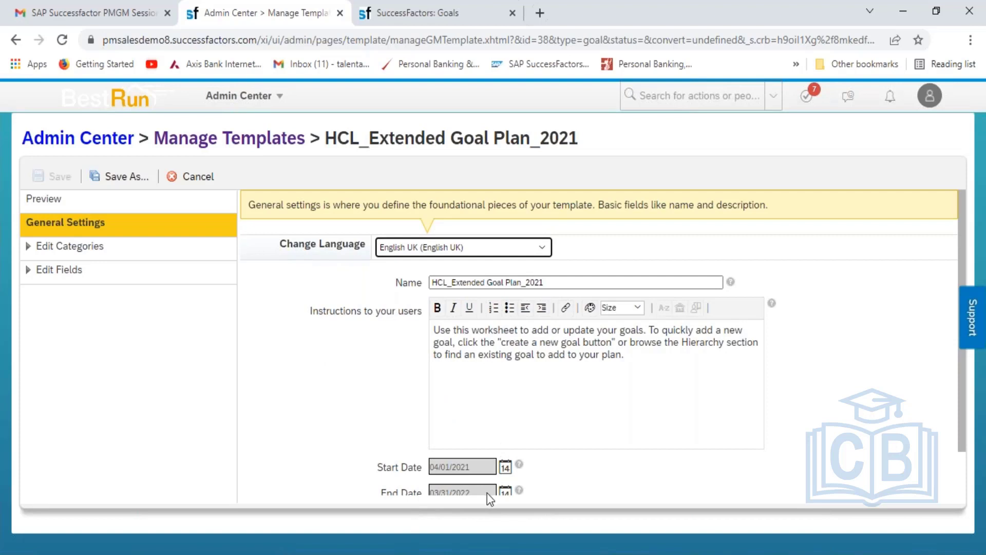
click(475, 247)
click(454, 386)
click(82, 252)
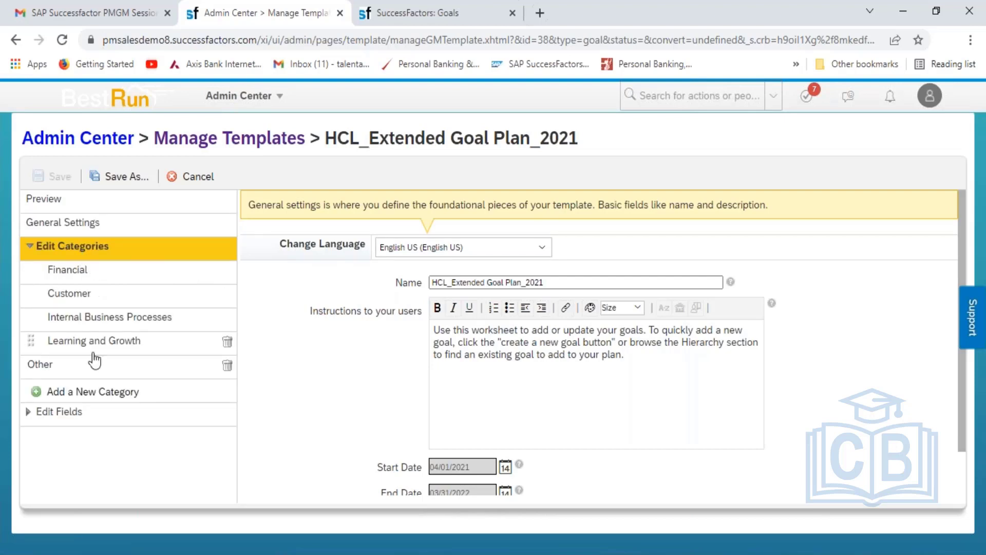